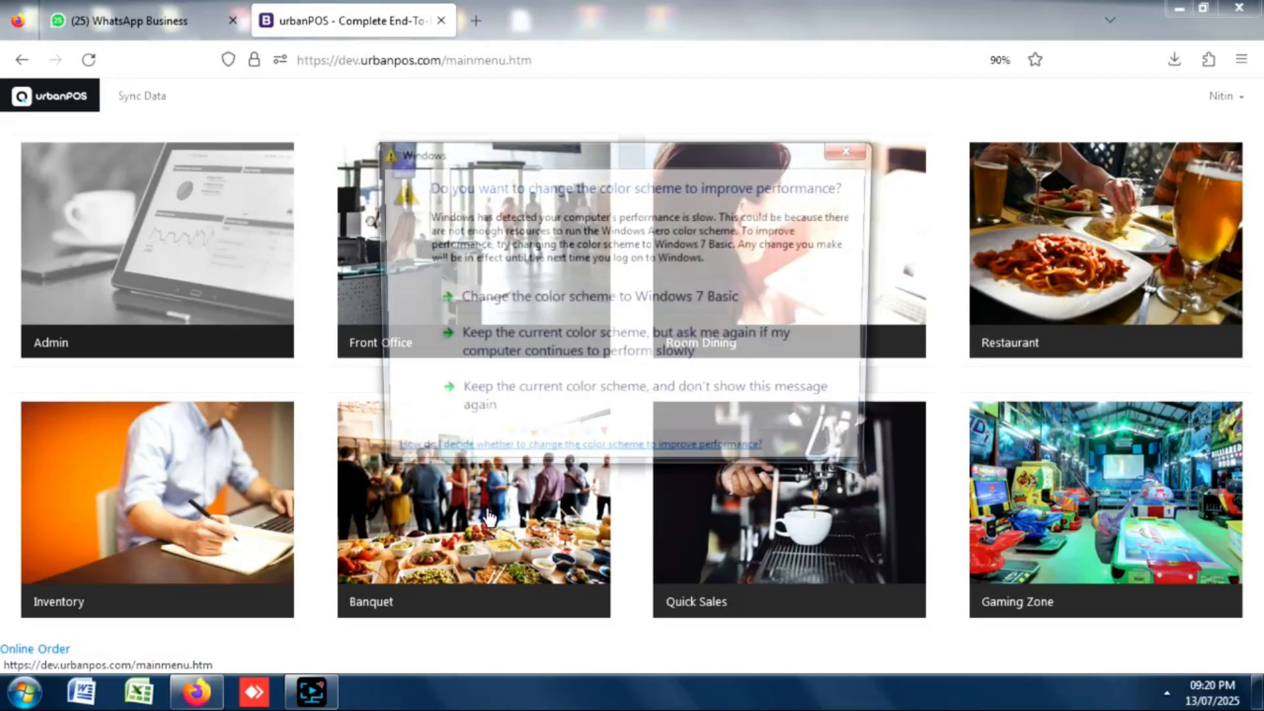
Dismiss the colour-scheme popup, open Front Office and start room 101's check-in.
{"action": "left_click", "coordinate": [854, 148]}
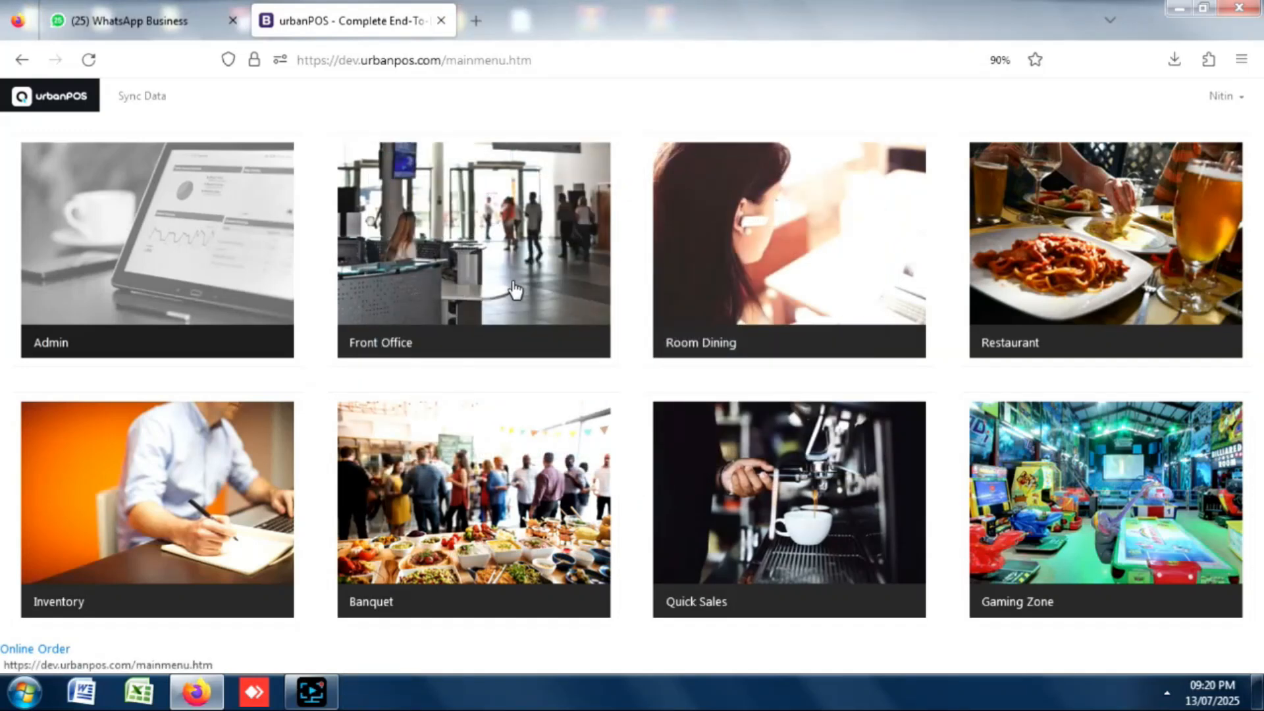
{"action": "left_click", "coordinate": [437, 268]}
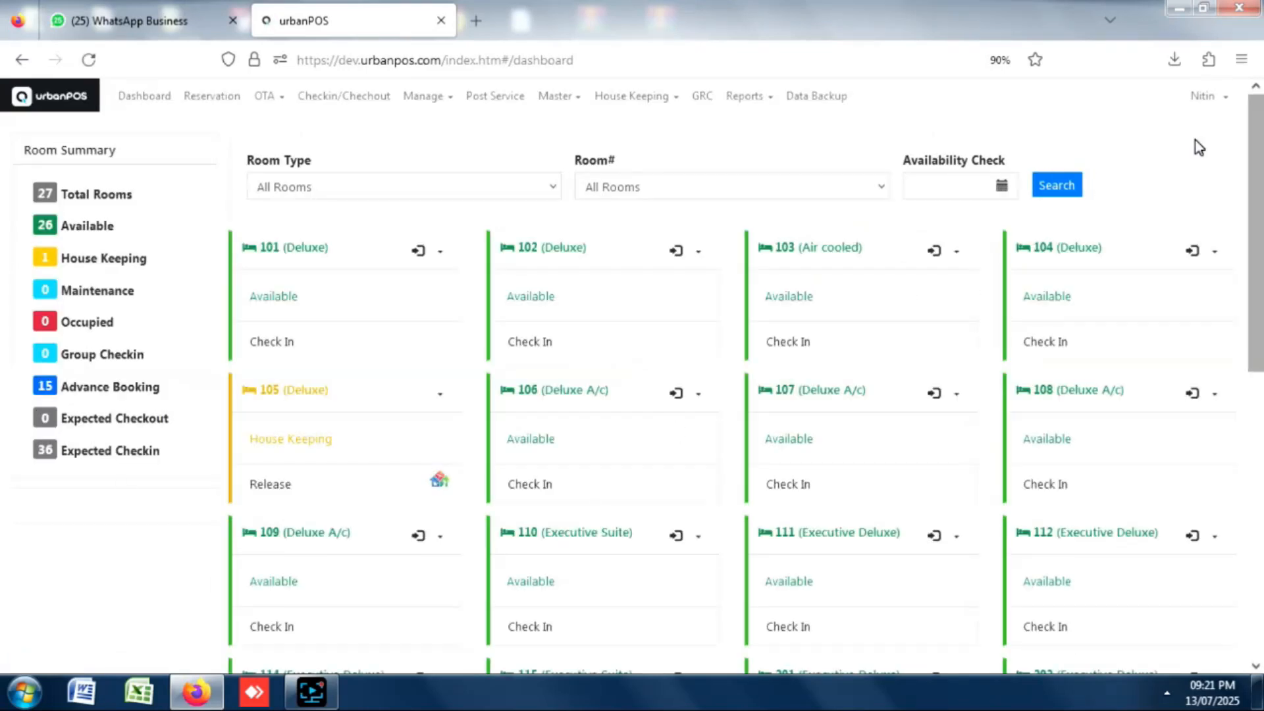
{"action": "left_click_drag", "start_coordinate": [1249, 155], "coordinate": [1238, 473]}
{"action": "scroll", "coordinate": [724, 408], "scroll_direction": "up", "scroll_amount": 8}
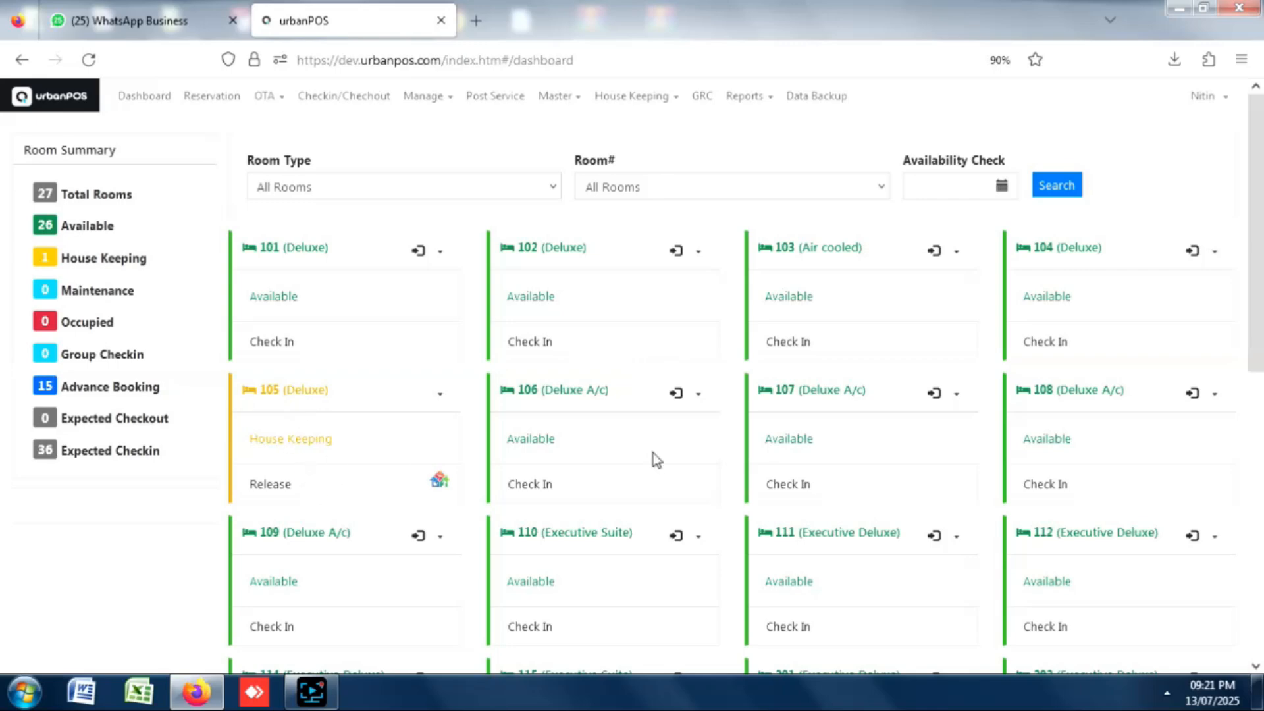
{"action": "left_click_drag", "start_coordinate": [1254, 194], "coordinate": [1239, 152]}
{"action": "left_click", "coordinate": [271, 347]}
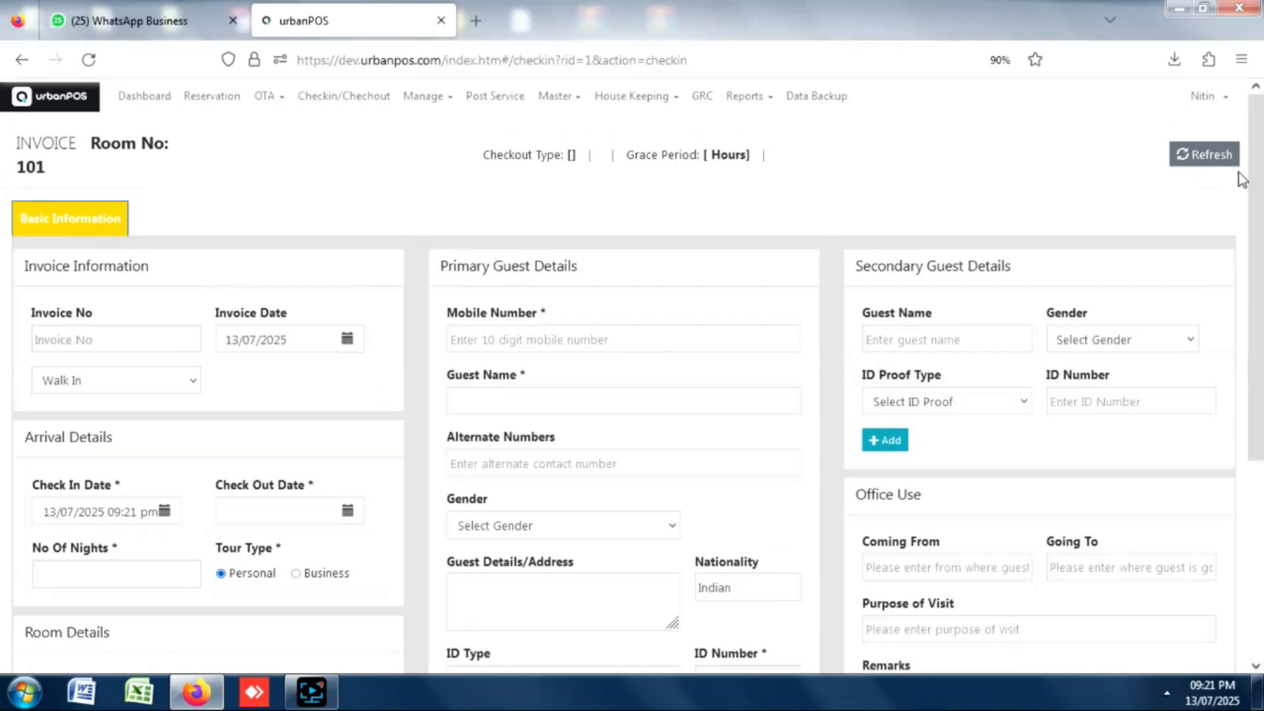
Set room 101's check-out to 14 July 2025 at 7:15 am.
{"action": "scroll", "coordinate": [1214, 292], "scroll_direction": "down", "scroll_amount": 3}
{"action": "left_click_drag", "start_coordinate": [1262, 290], "coordinate": [1261, 155]}
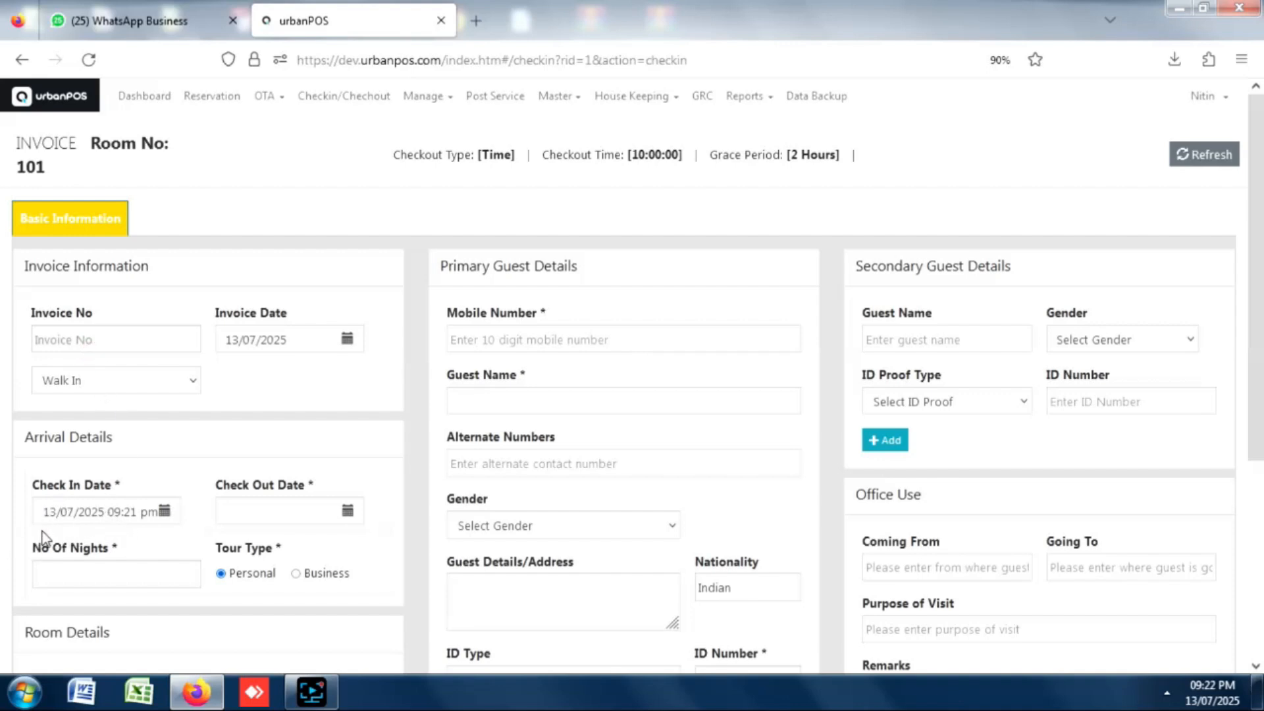
{"action": "left_click", "coordinate": [348, 516]}
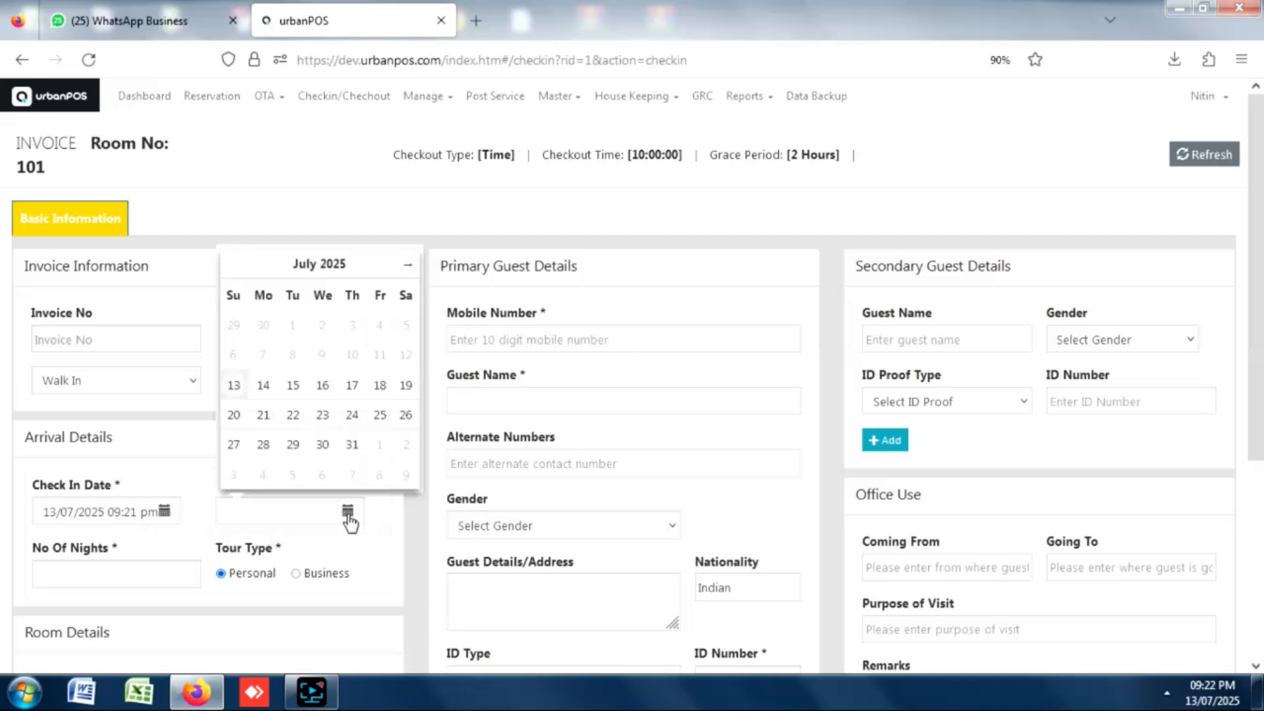
{"action": "left_click", "coordinate": [264, 388]}
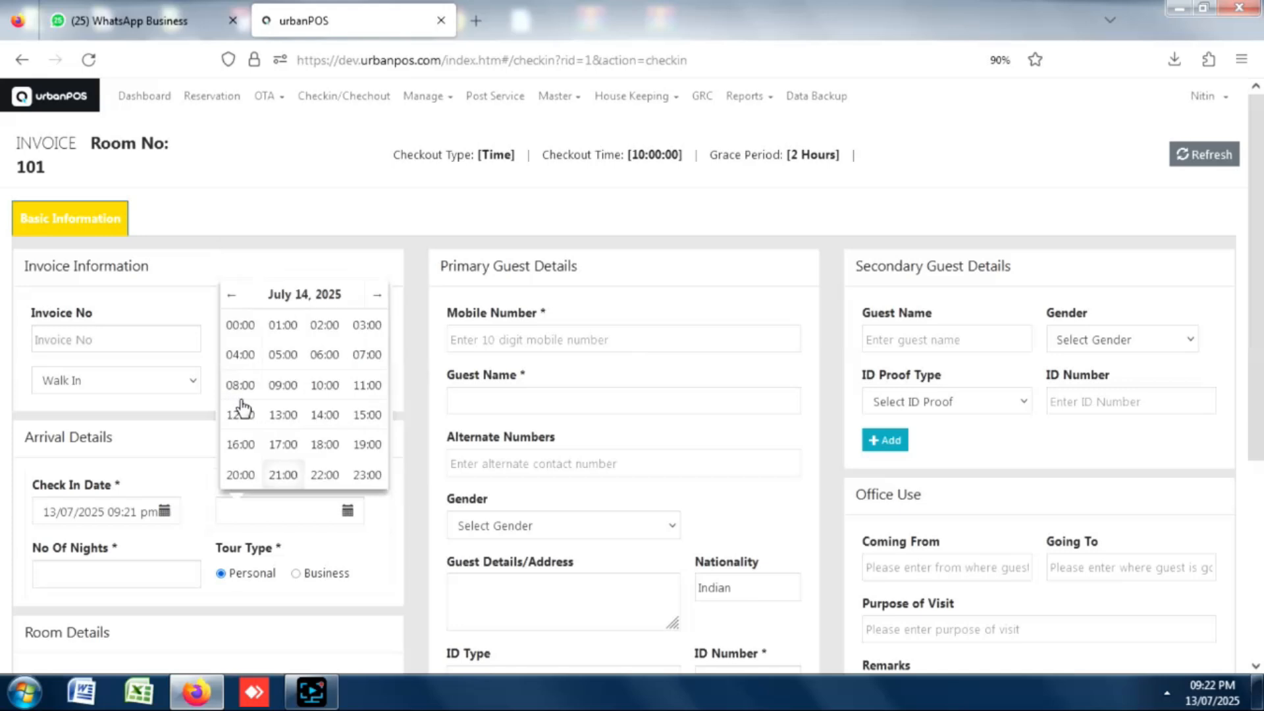
{"action": "left_click", "coordinate": [366, 356]}
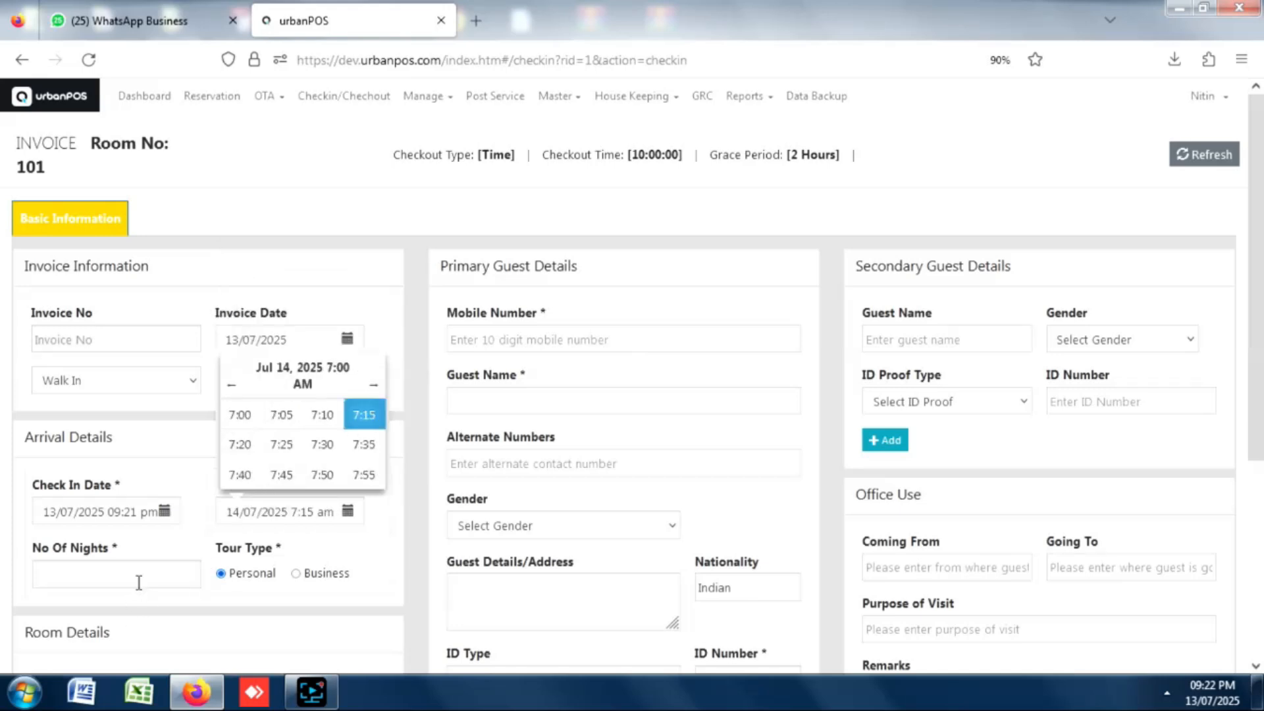
{"action": "left_click", "coordinate": [96, 587]}
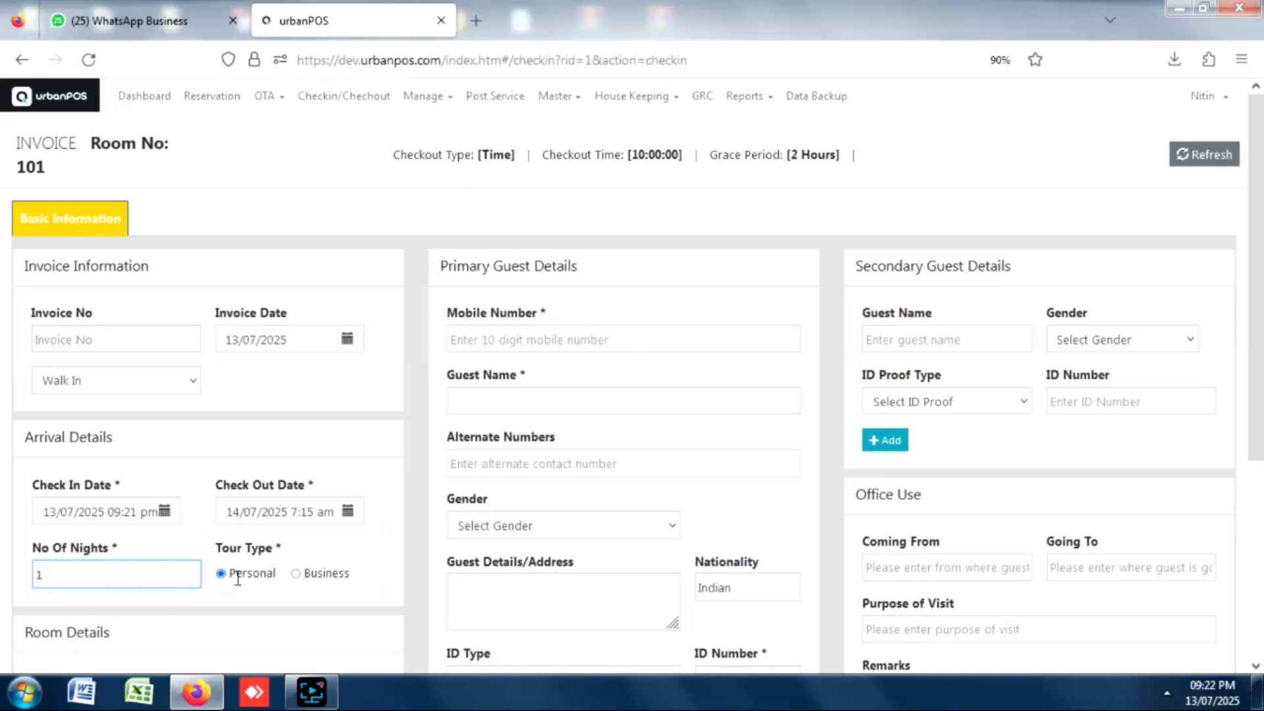
Keep the tour type as Personal and enter 1 adult.
{"action": "left_click_drag", "start_coordinate": [1257, 239], "coordinate": [1230, 380]}
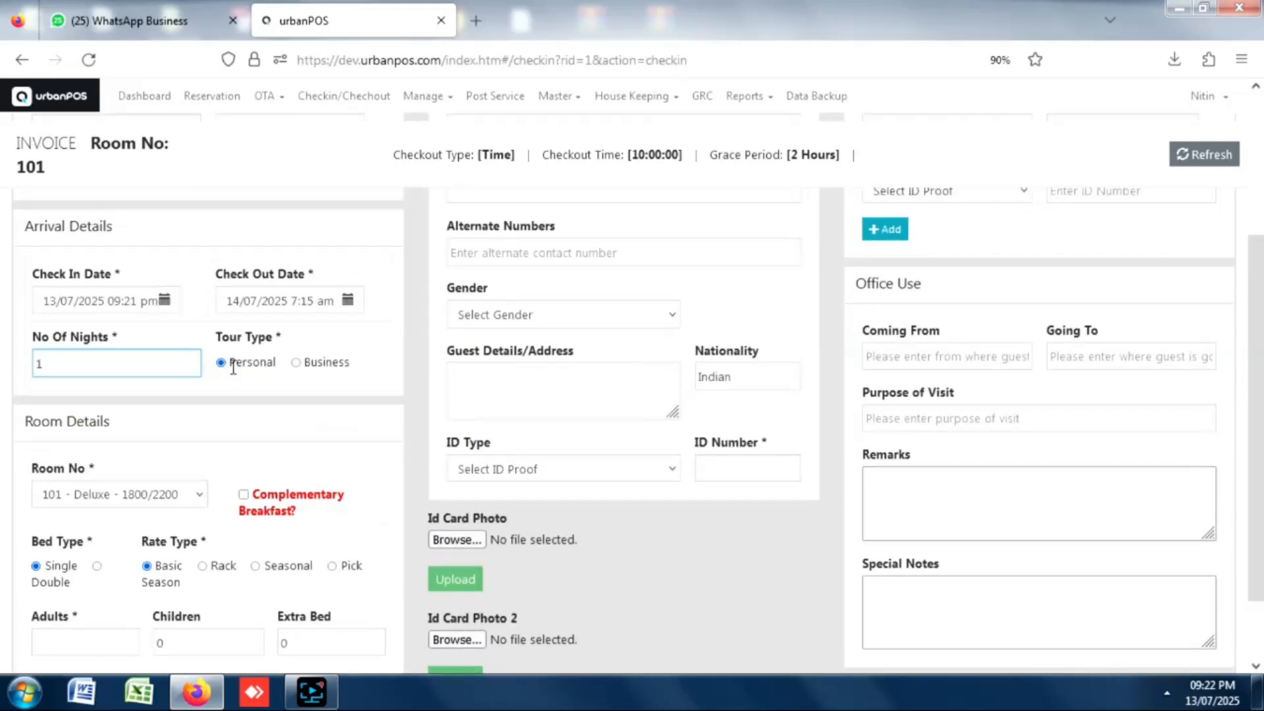
{"action": "left_click", "coordinate": [296, 362]}
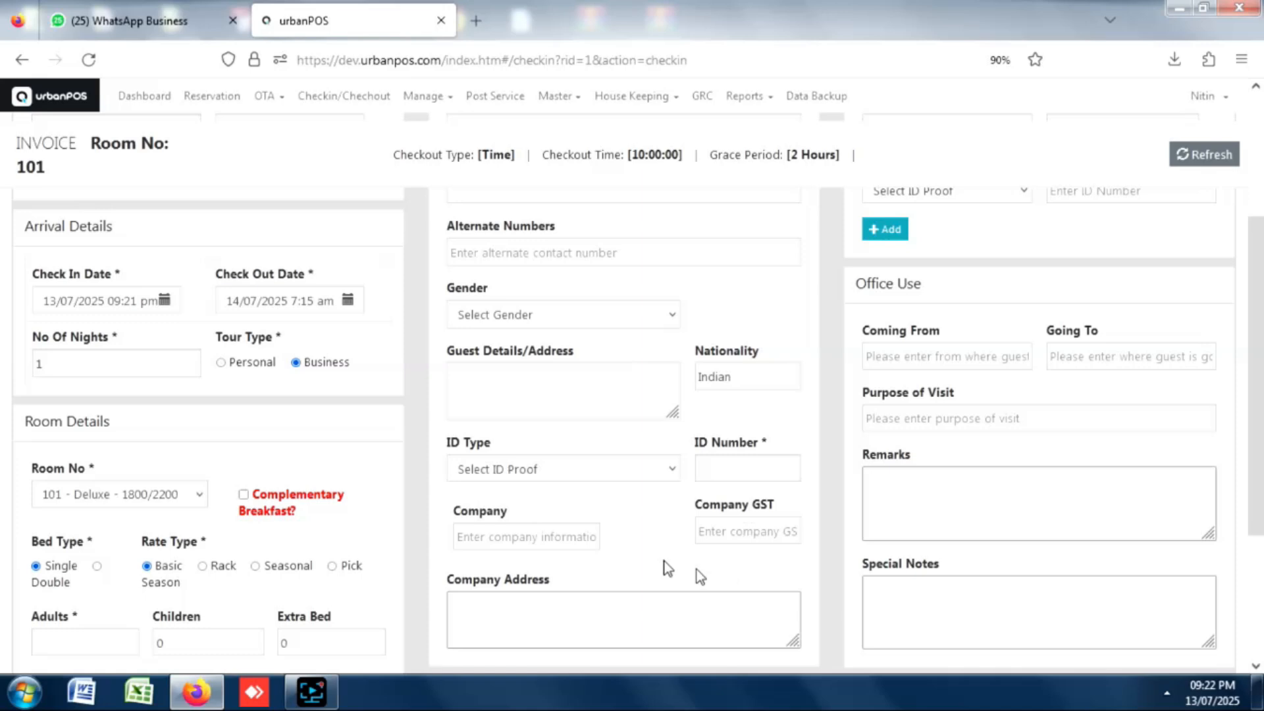
{"action": "left_click", "coordinate": [221, 363]}
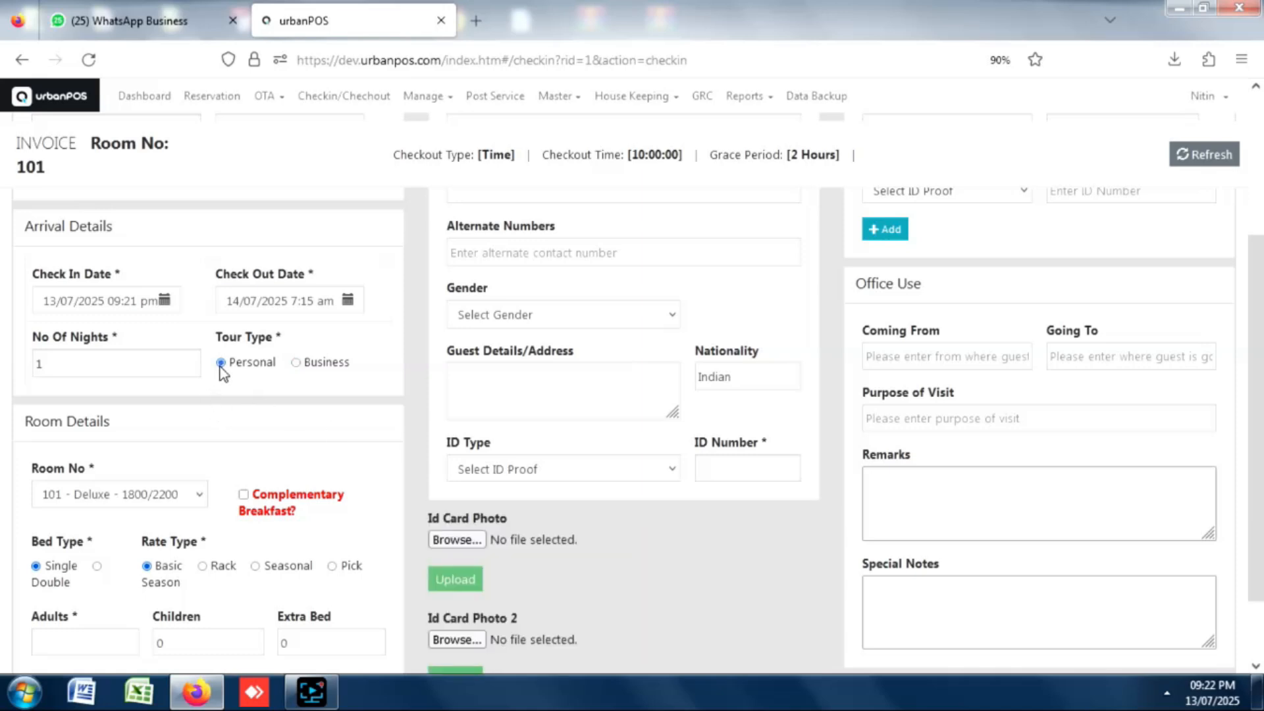
{"action": "scroll", "coordinate": [1253, 264], "scroll_direction": "down", "scroll_amount": 3}
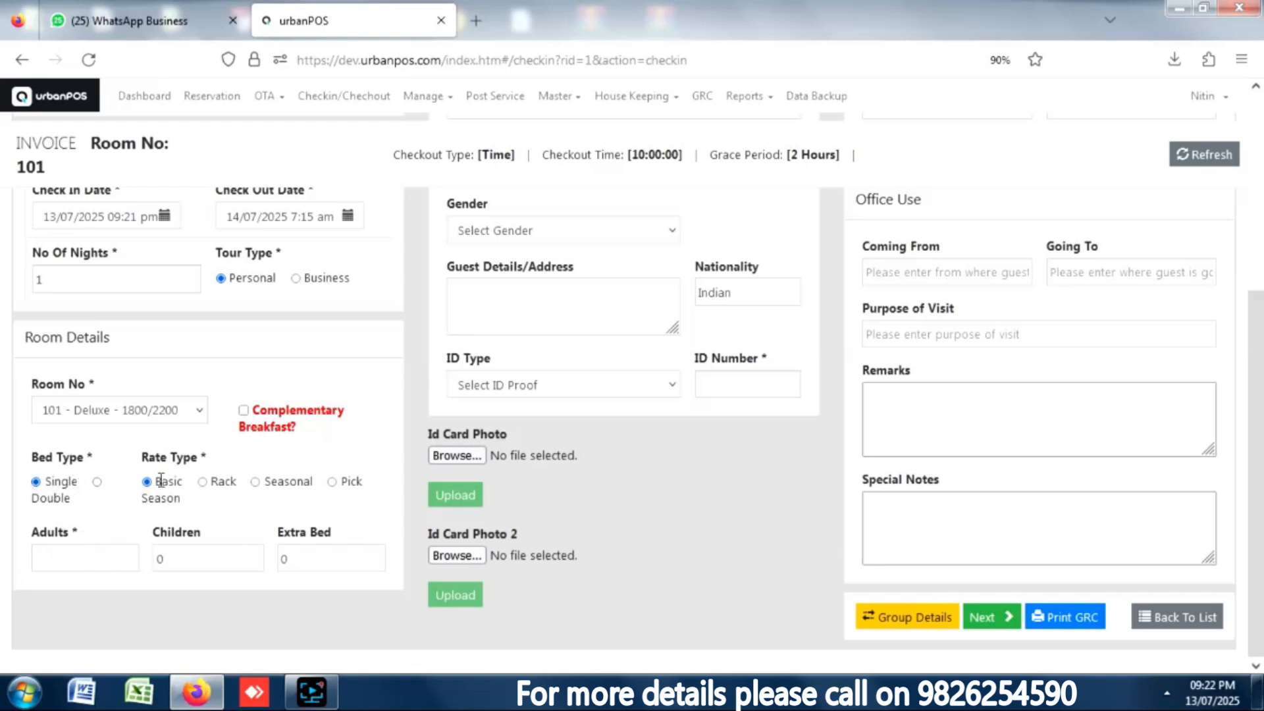
{"action": "left_click", "coordinate": [90, 555]}
{"action": "type", "text": "1"}
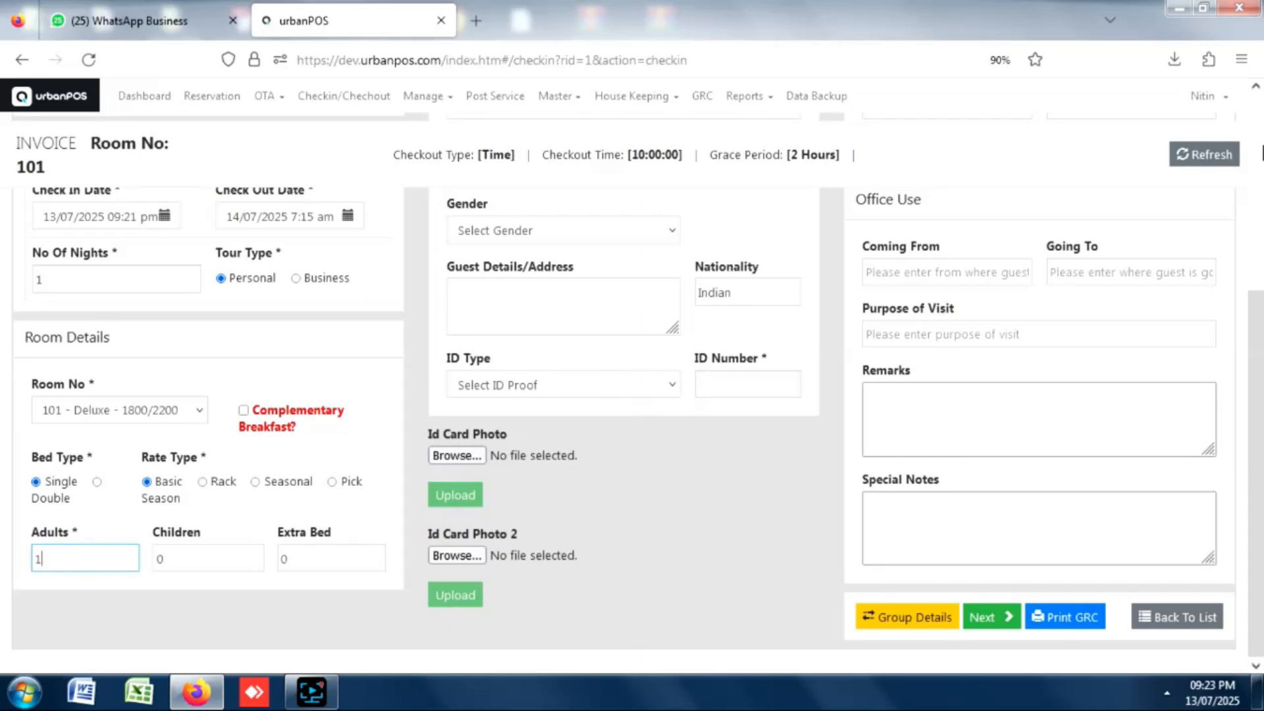
{"action": "scroll", "coordinate": [1239, 307], "scroll_direction": "up", "scroll_amount": 5}
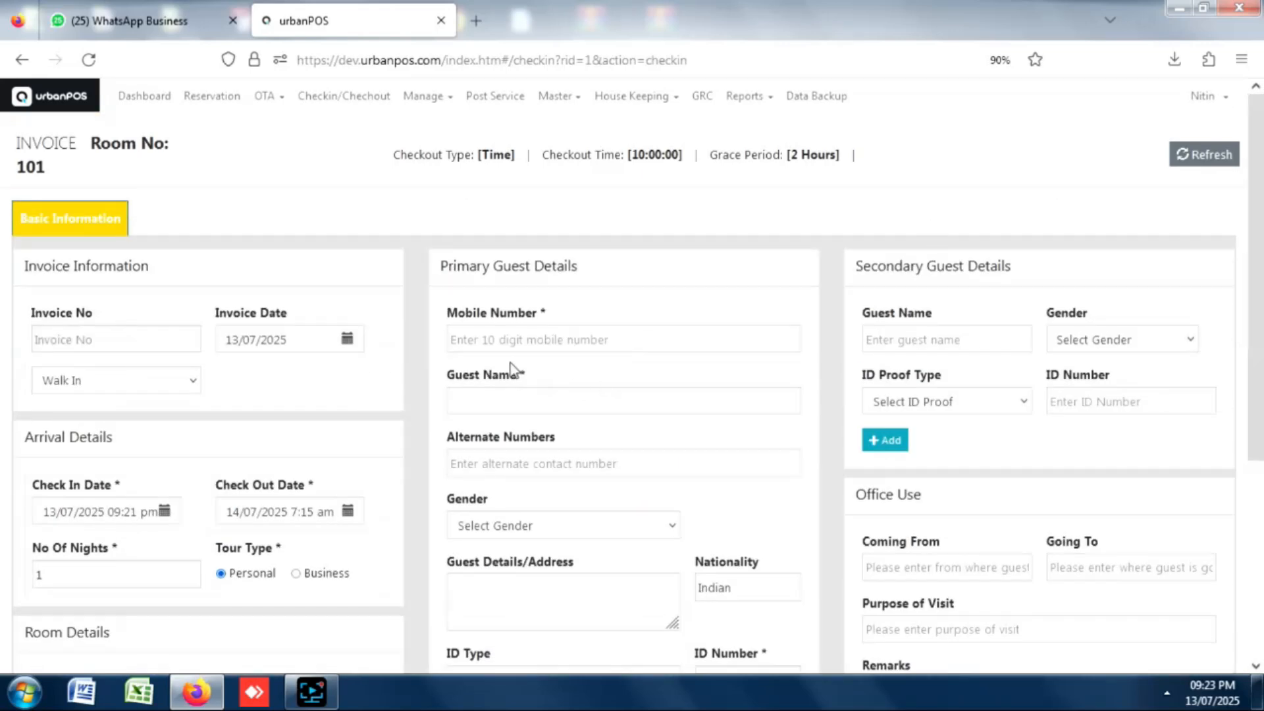
Enter the primary guest's mobile number and set the gender to Male.
{"action": "left_click", "coordinate": [571, 339]}
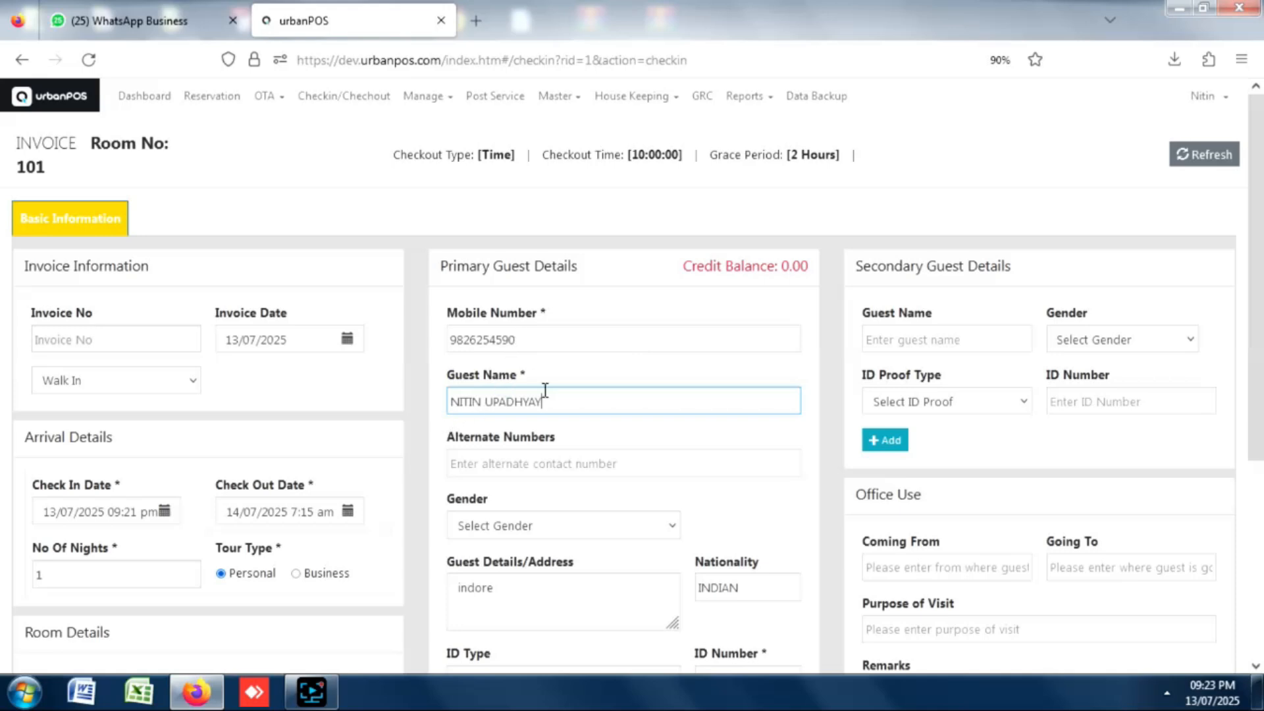
{"action": "scroll", "coordinate": [579, 408], "scroll_direction": "down", "scroll_amount": 3}
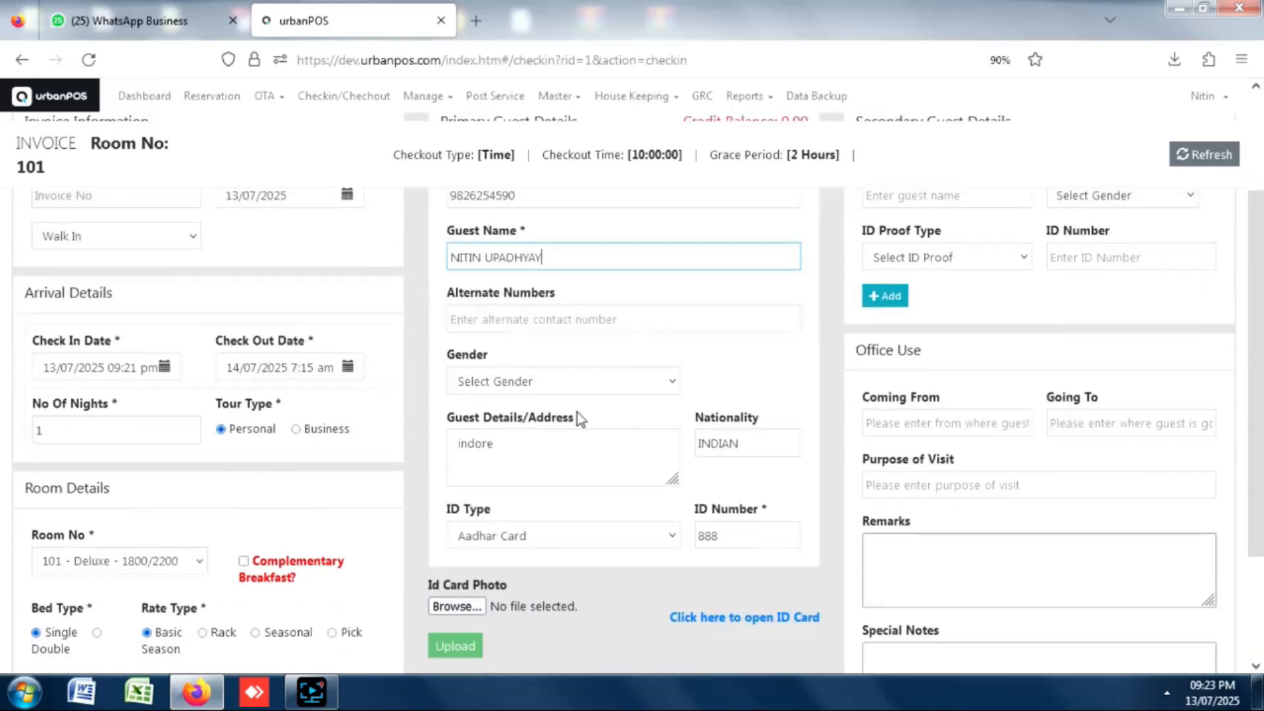
{"action": "left_click", "coordinate": [552, 382]}
{"action": "left_click", "coordinate": [488, 428]}
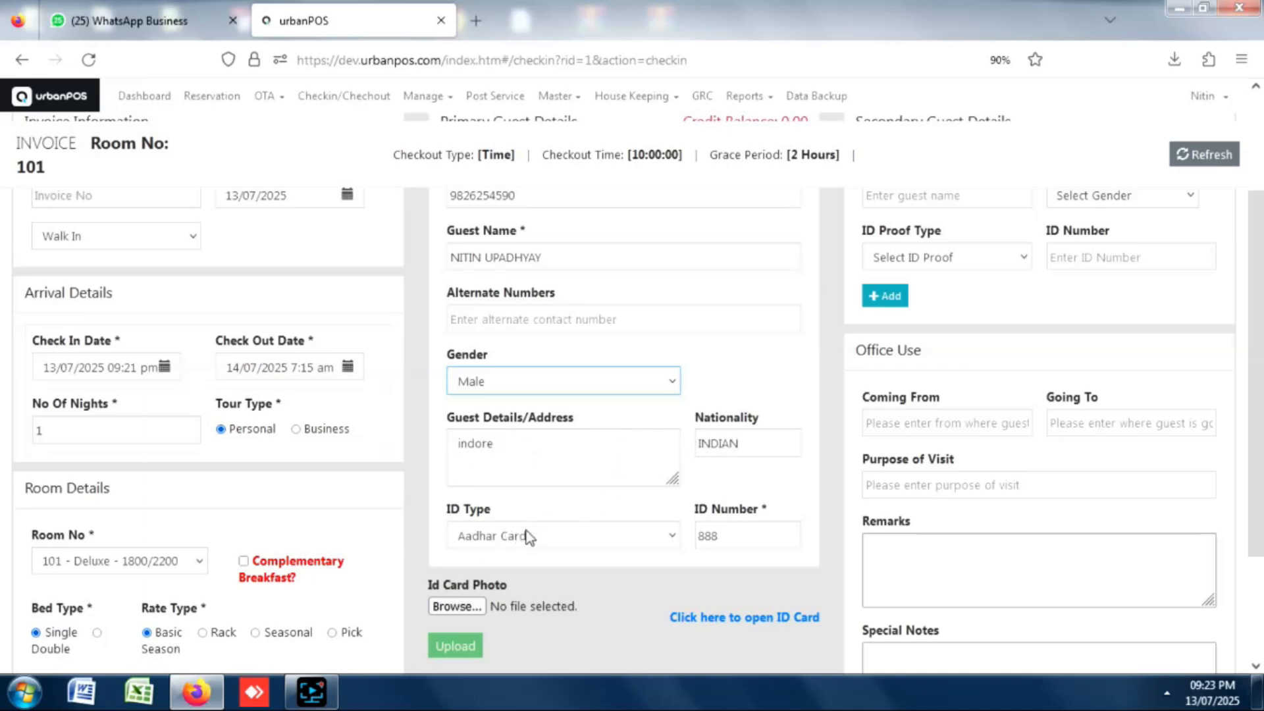
View the guest's stored ID card image, then return to the check-in form.
{"action": "left_click_drag", "start_coordinate": [1243, 306], "coordinate": [1243, 398]}
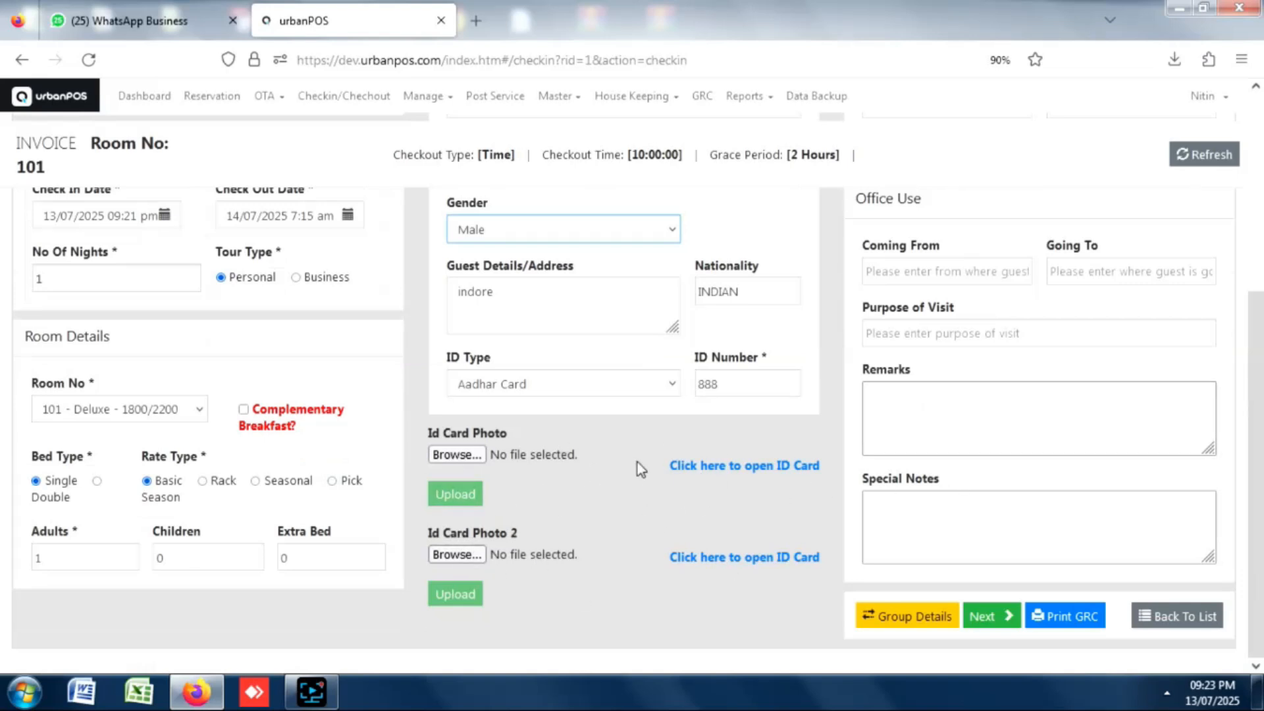
{"action": "left_click", "coordinate": [786, 468]}
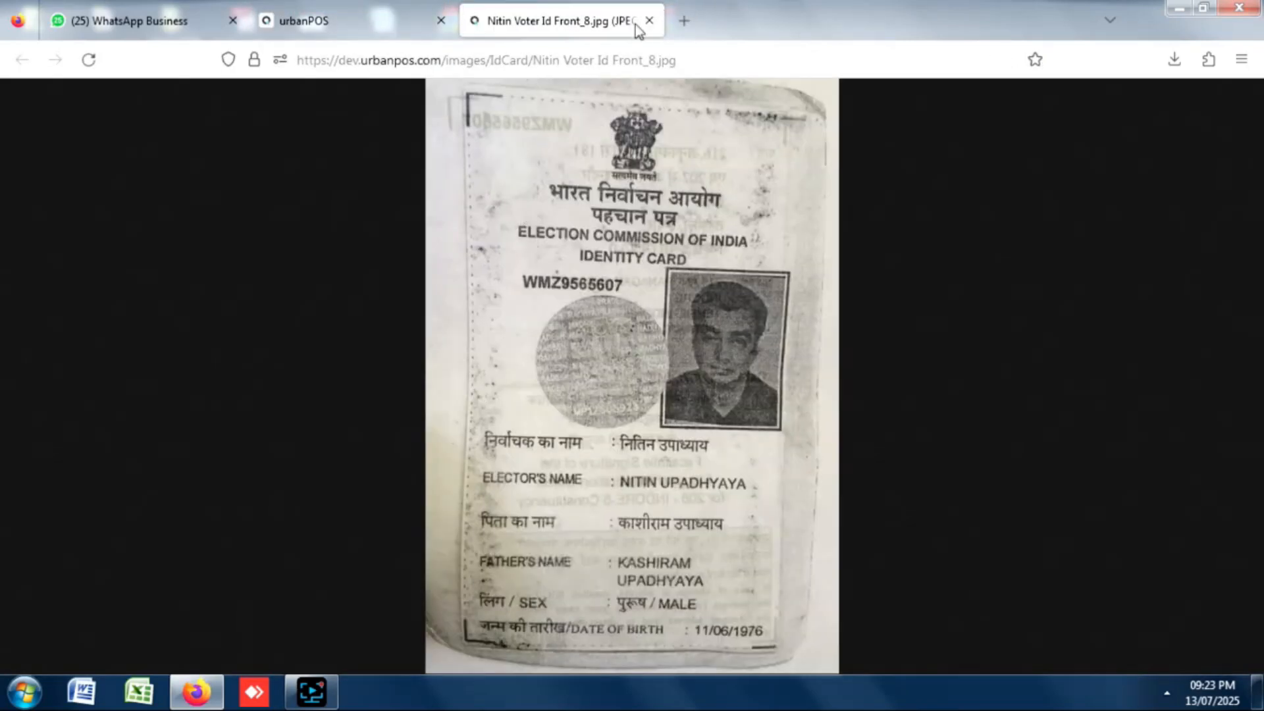
{"action": "left_click", "coordinate": [651, 22]}
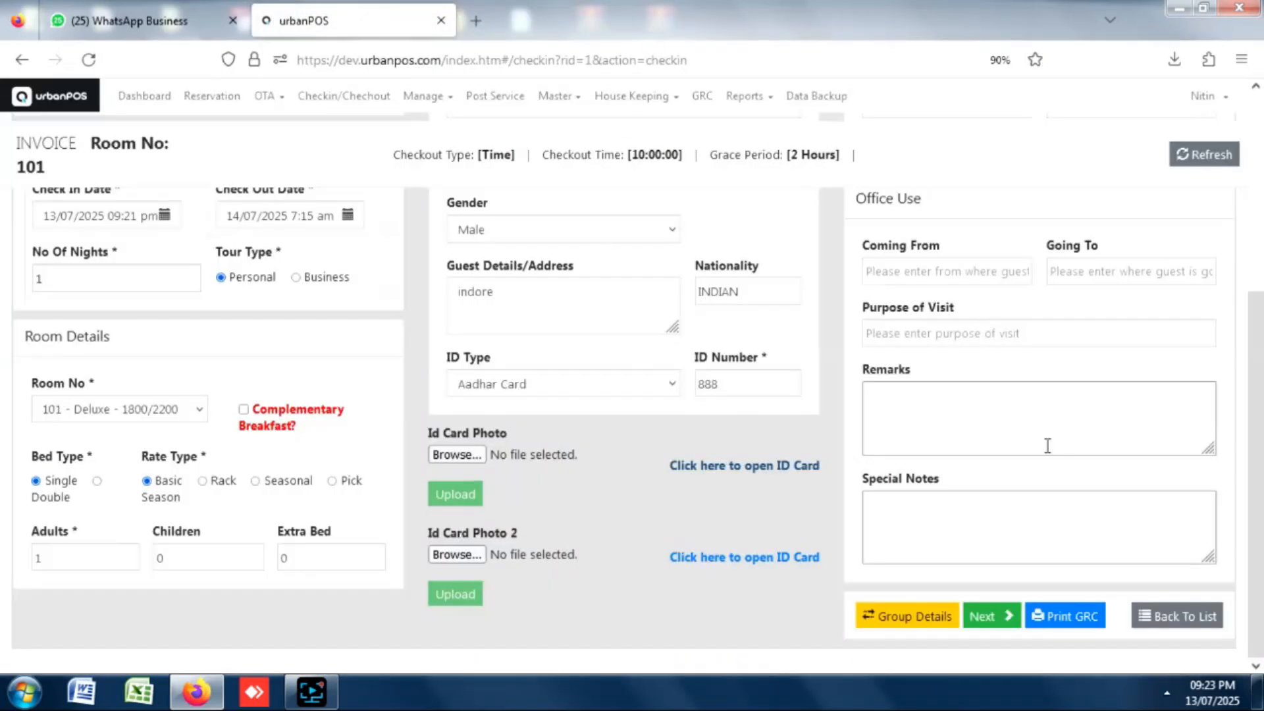
{"action": "scroll", "coordinate": [1257, 354], "scroll_direction": "up", "scroll_amount": 5}
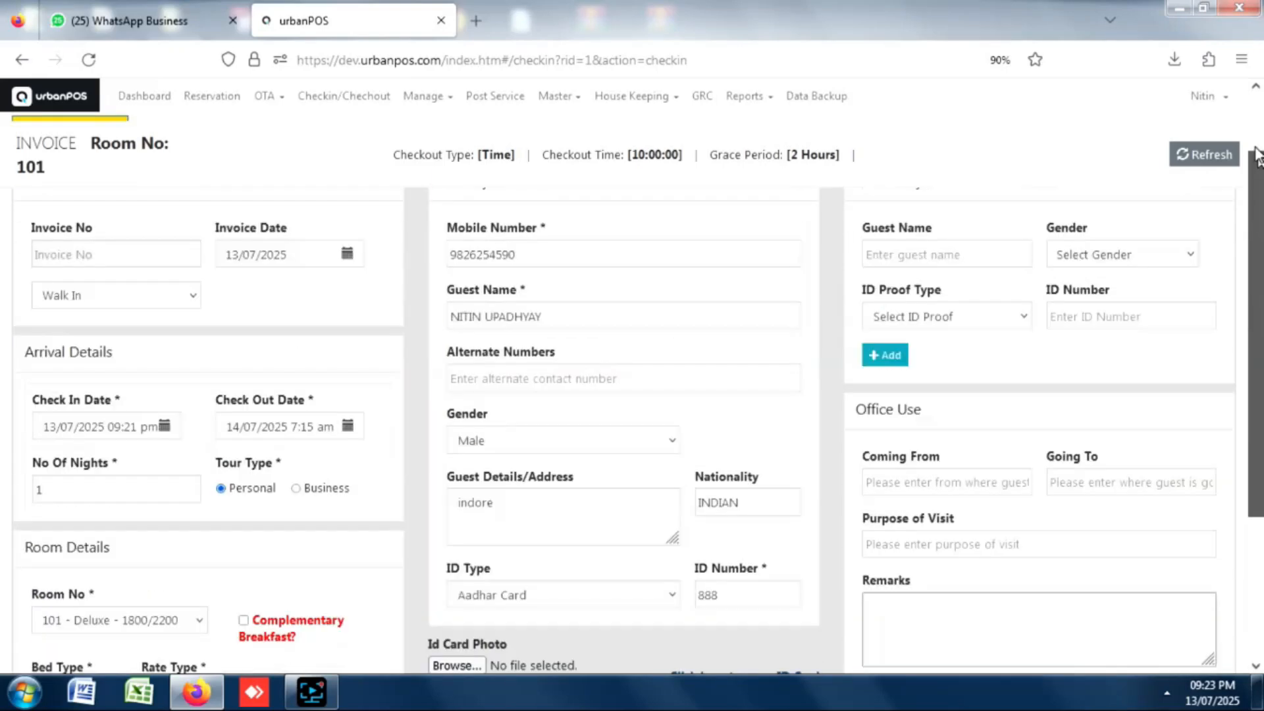
Add a secondary guest's name, Male gender, Passport ID and ID number, dismissing the warning.
{"action": "left_click", "coordinate": [931, 327]}
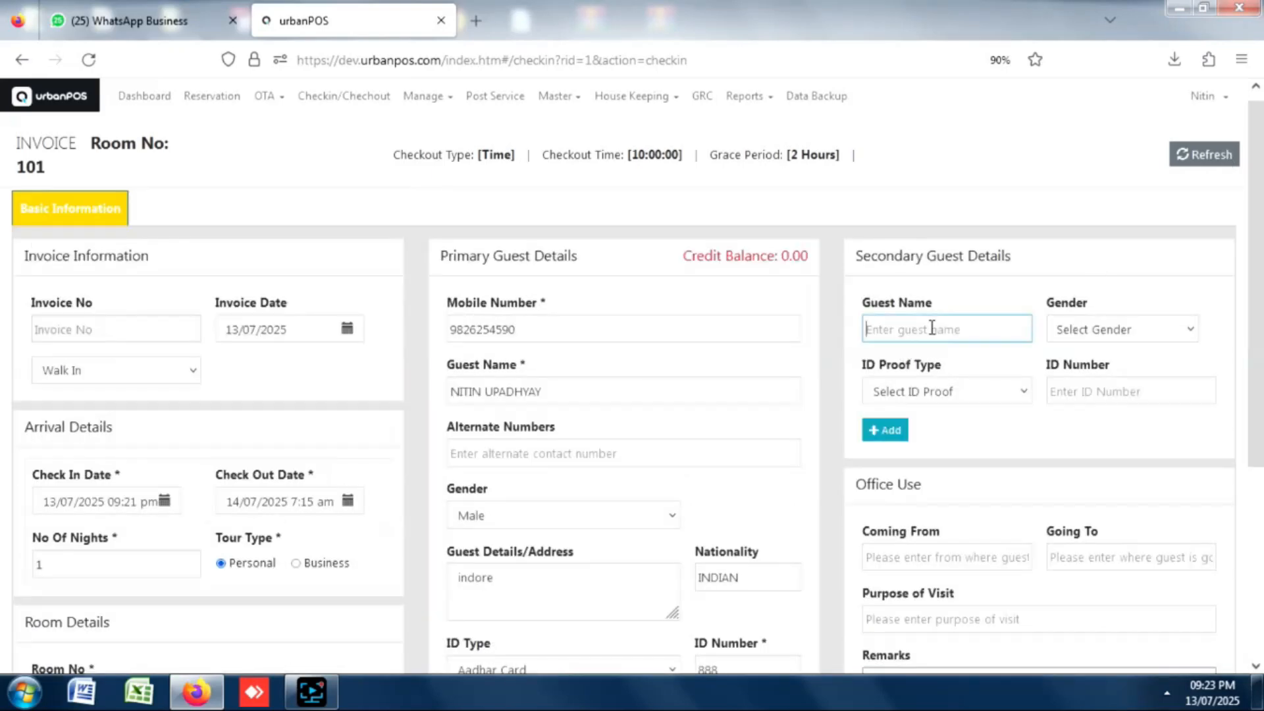
{"action": "key", "text": "Caps_Lock"}
{"action": "type", "text": "RAM"}
{"action": "key", "text": "Tab"}
{"action": "left_click", "coordinate": [1071, 335]}
{"action": "left_click", "coordinate": [1064, 378]}
{"action": "left_click", "coordinate": [939, 393]}
{"action": "left_click", "coordinate": [891, 465]}
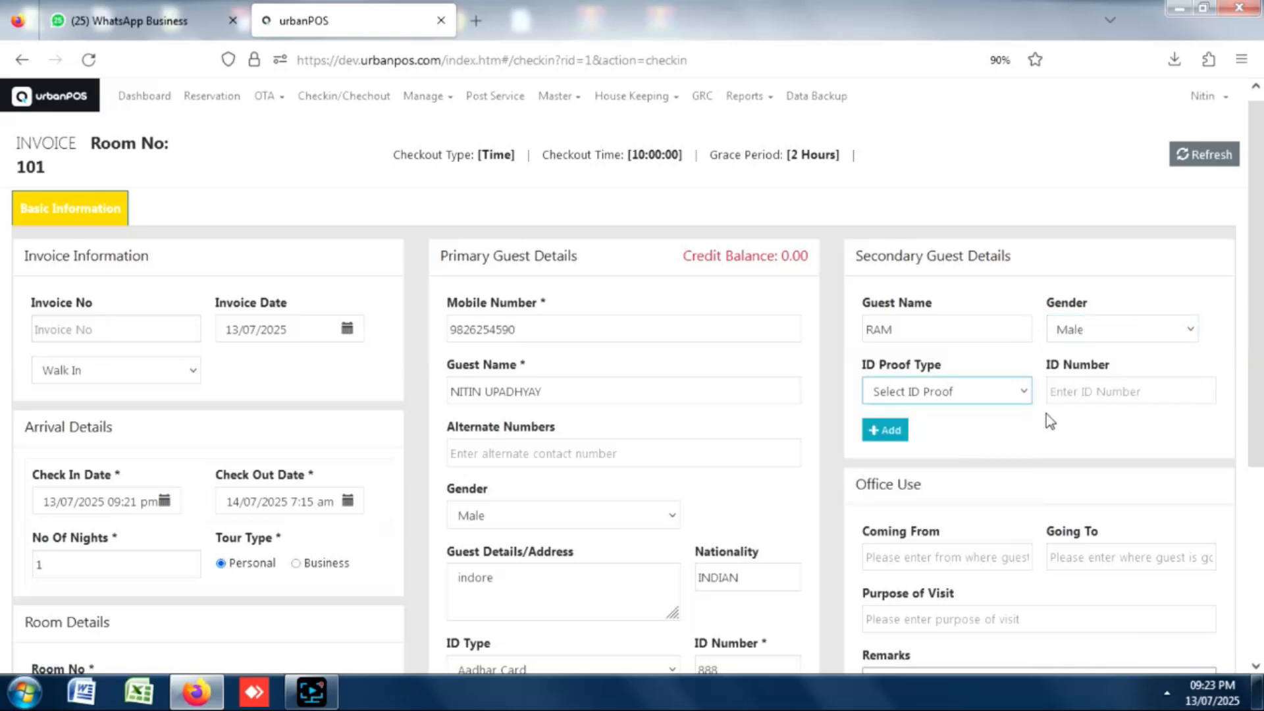
{"action": "left_click", "coordinate": [1086, 399]}
{"action": "type", "text": "8766"}
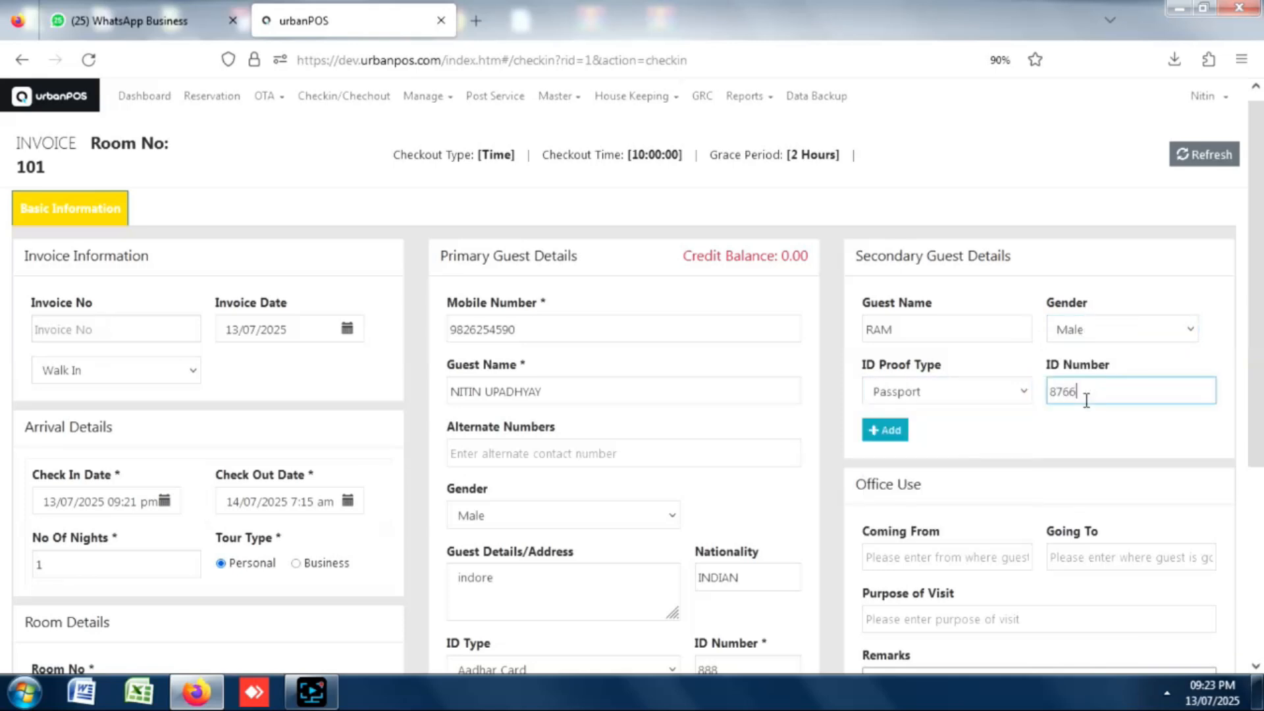
{"action": "left_click", "coordinate": [886, 431]}
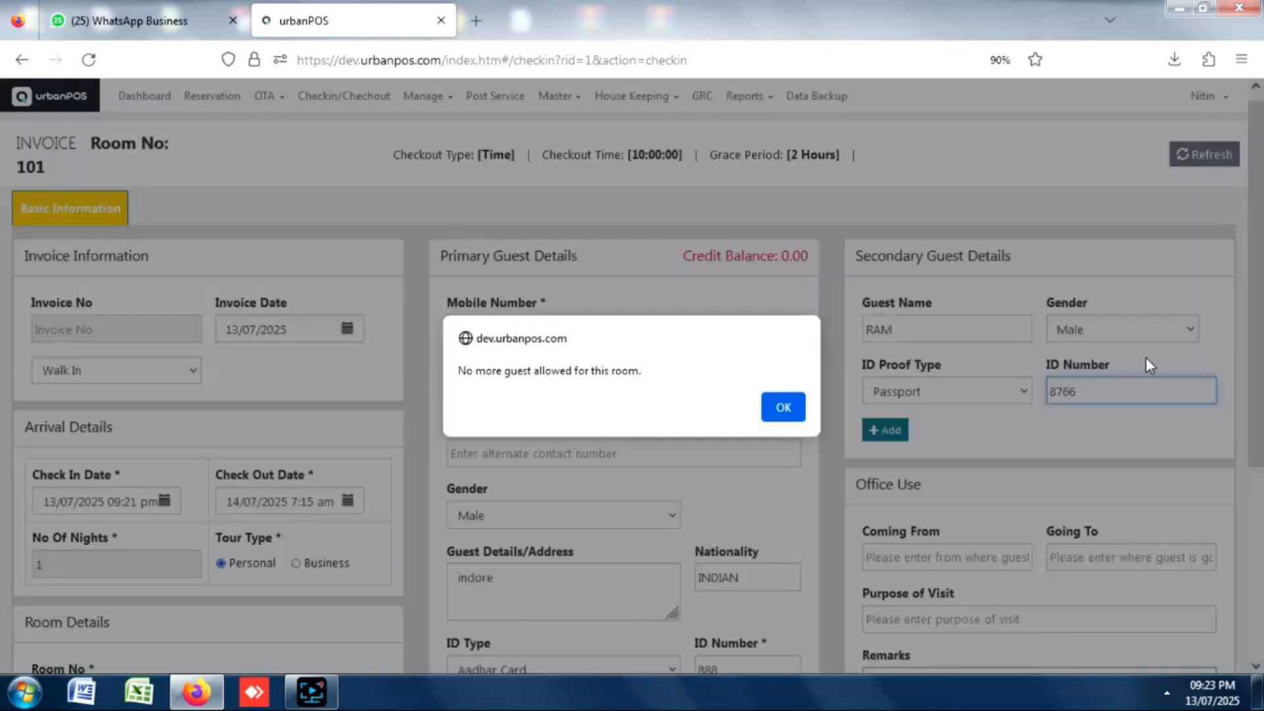
{"action": "left_click", "coordinate": [783, 407]}
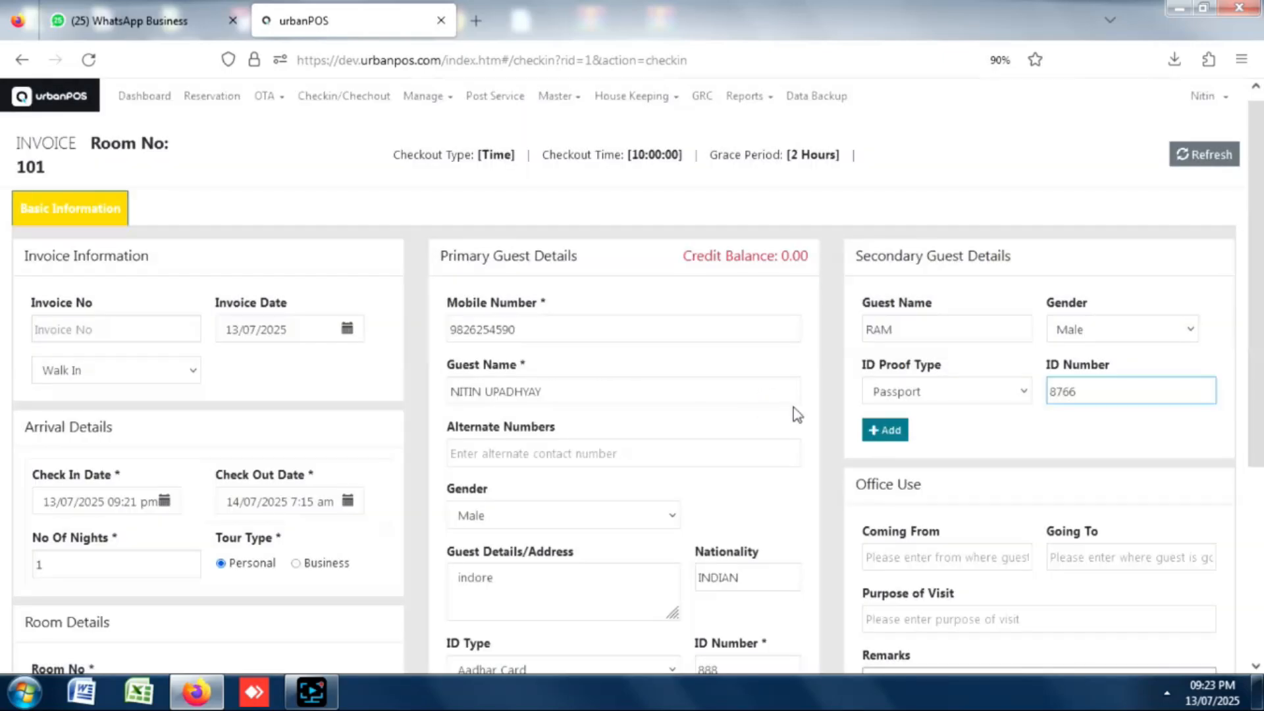
Adjust the Adults count and add the secondary guest to the guest list.
{"action": "left_click_drag", "start_coordinate": [1257, 304], "coordinate": [1243, 434]}
{"action": "double_click", "coordinate": [61, 644]}
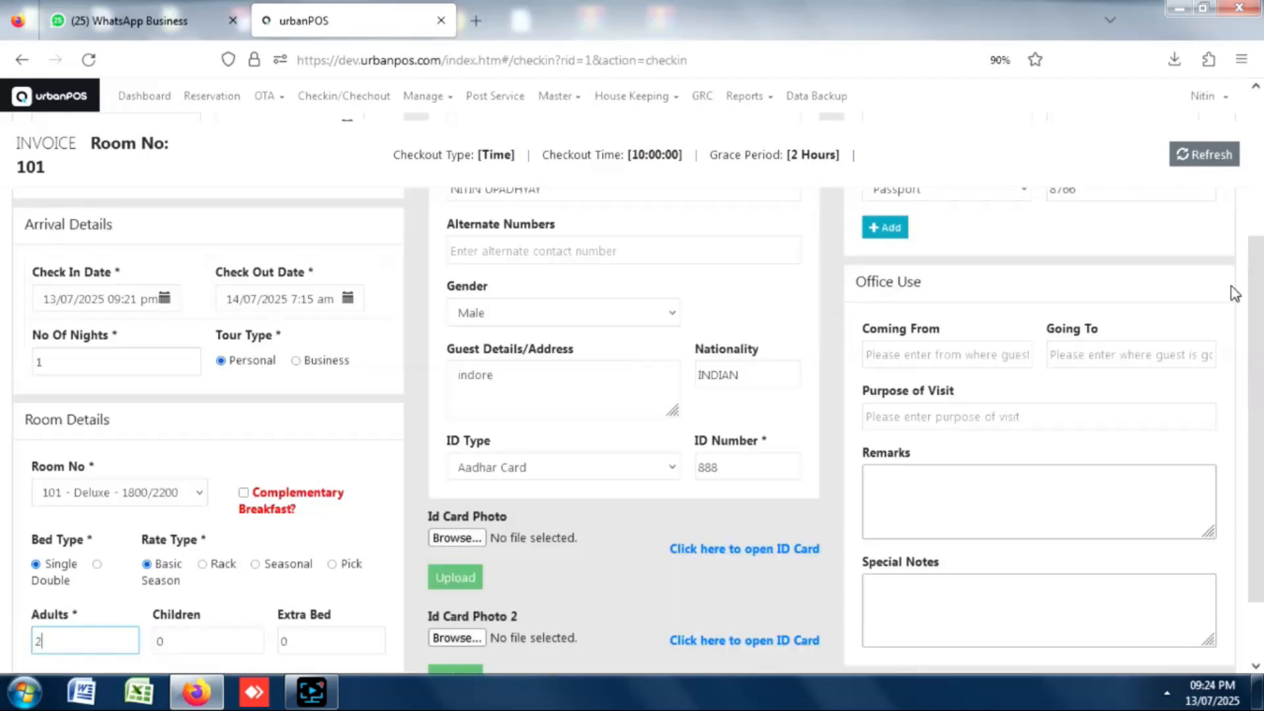
{"action": "left_click_drag", "start_coordinate": [1254, 311], "coordinate": [1248, 193]}
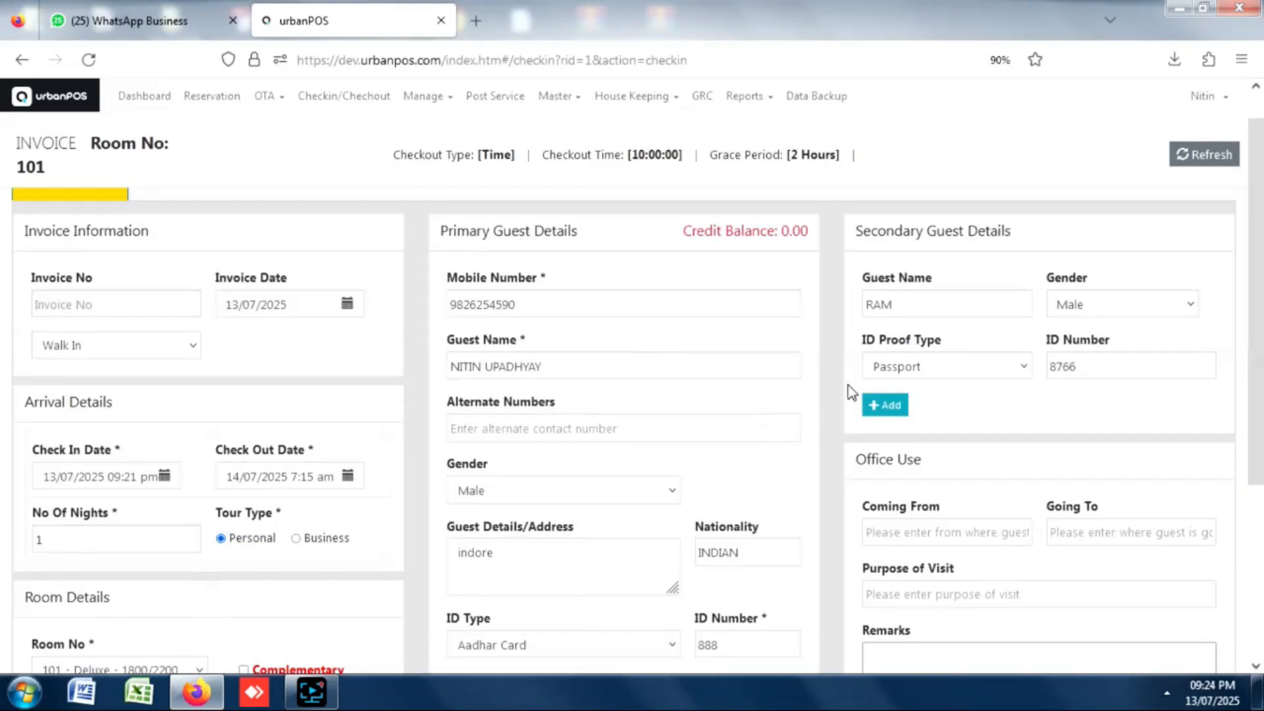
{"action": "left_click", "coordinate": [891, 406]}
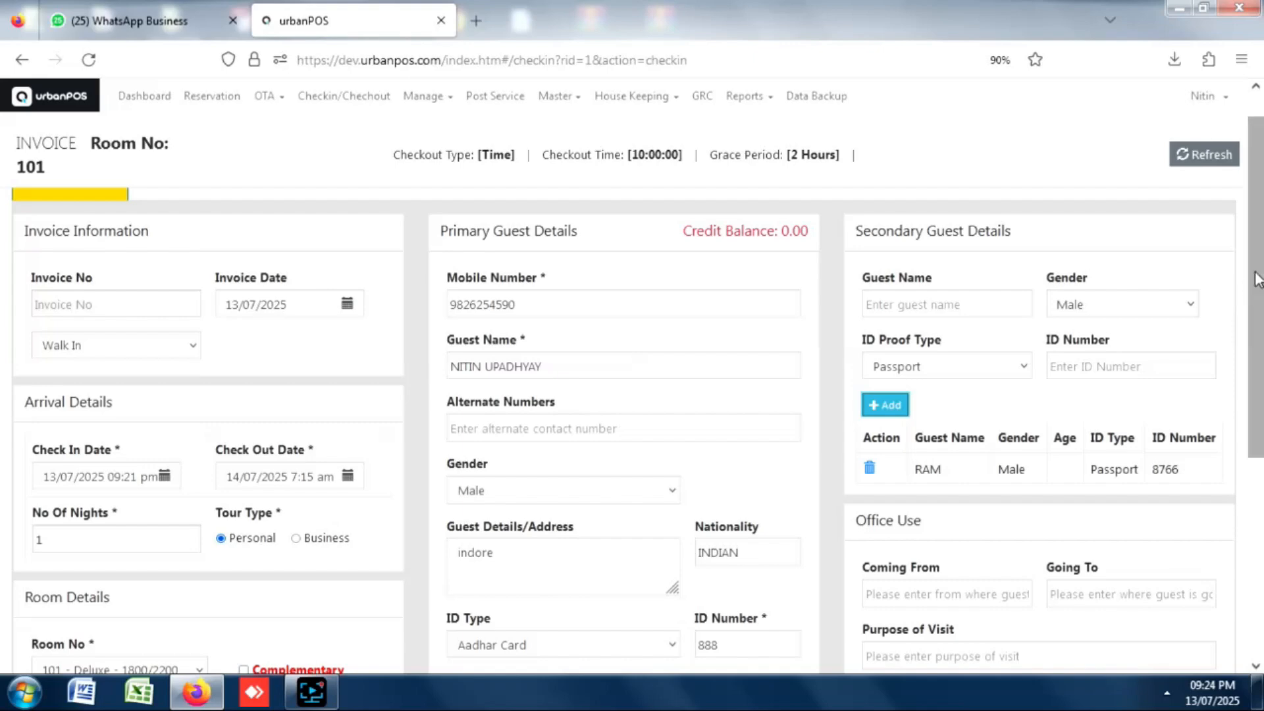
{"action": "left_click_drag", "start_coordinate": [1252, 288], "coordinate": [1252, 407]}
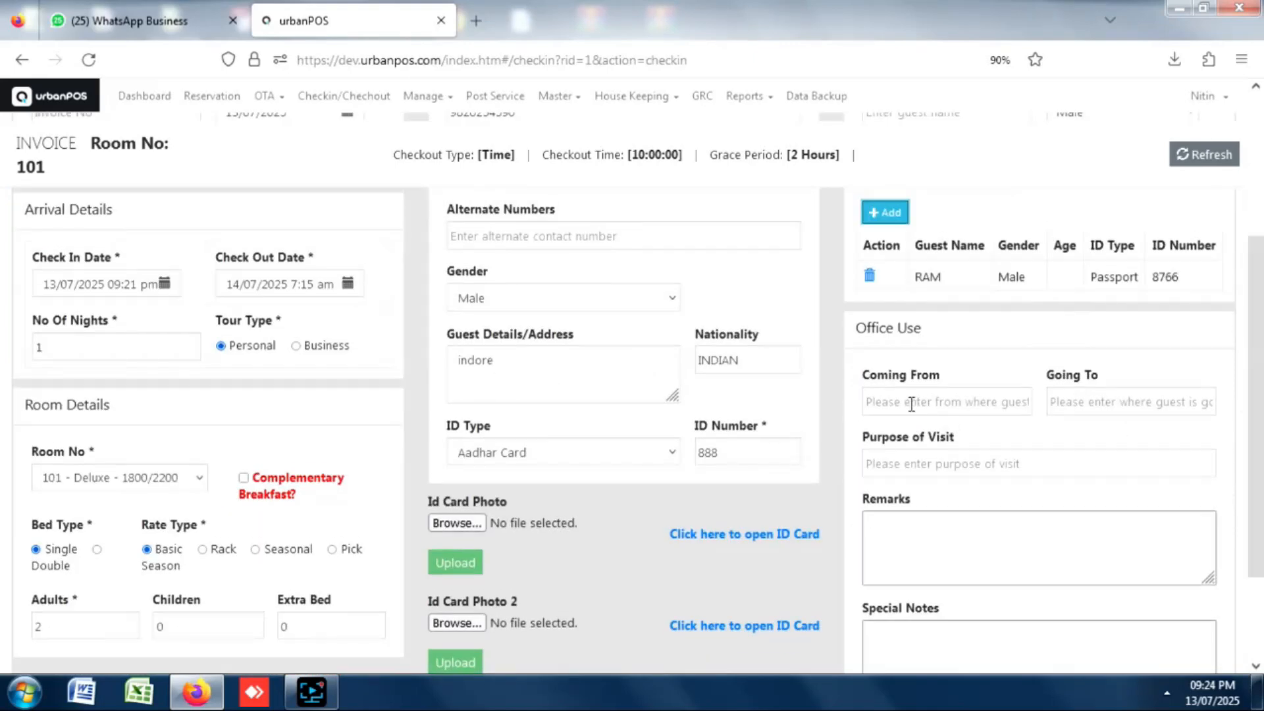
Enter BUSINESS as the purpose of visit, fill remarks and special notes, and continue.
{"action": "left_click", "coordinate": [945, 464]}
{"action": "type", "text": "BUSINESS"}
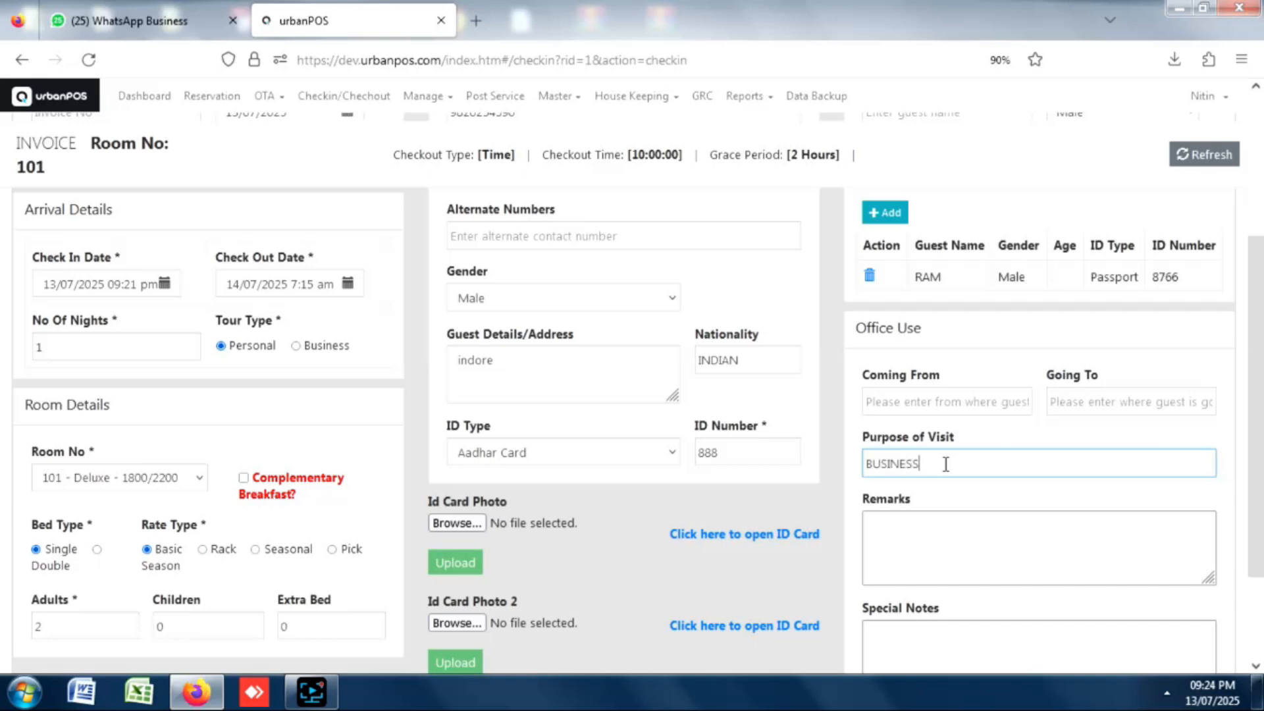
{"action": "left_click", "coordinate": [948, 554]}
{"action": "left_click_drag", "start_coordinate": [1253, 310], "coordinate": [1237, 408]}
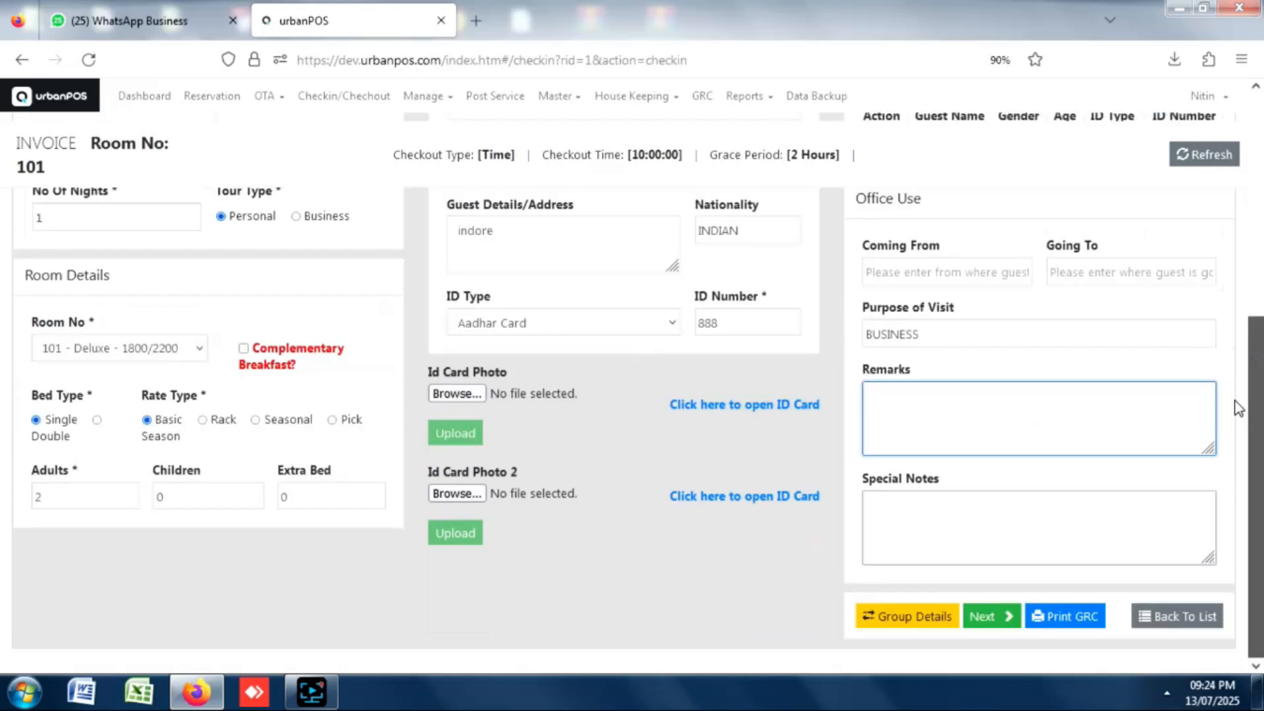
{"action": "left_click", "coordinate": [918, 509]}
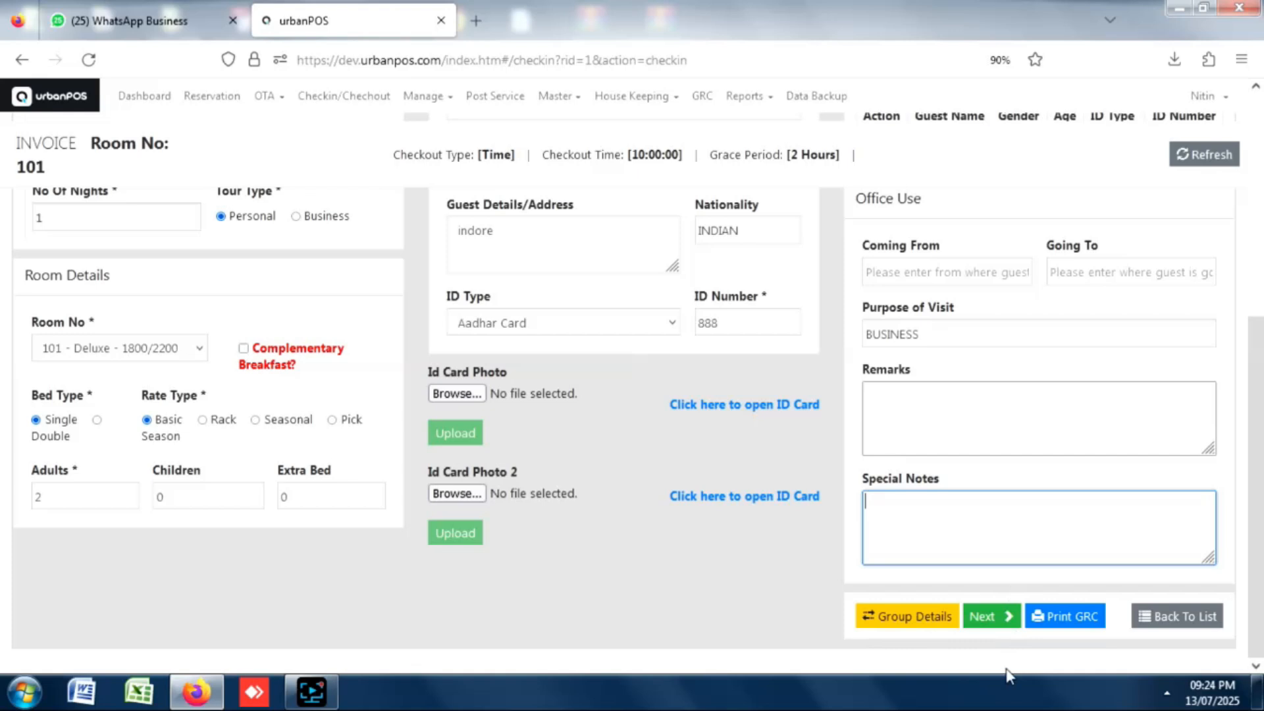
{"action": "left_click", "coordinate": [985, 626]}
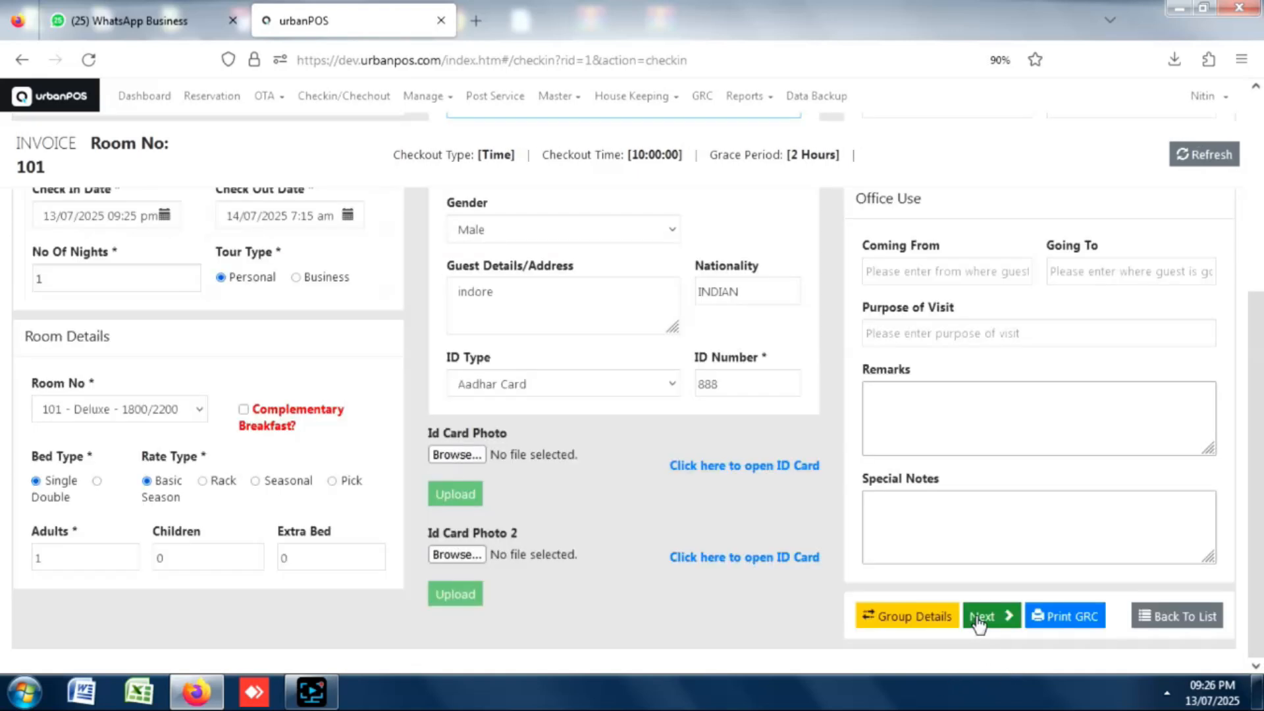
Save the check-in with a 1000 advance paid by UPI and list occupied rooms.
{"action": "left_click", "coordinate": [981, 616]}
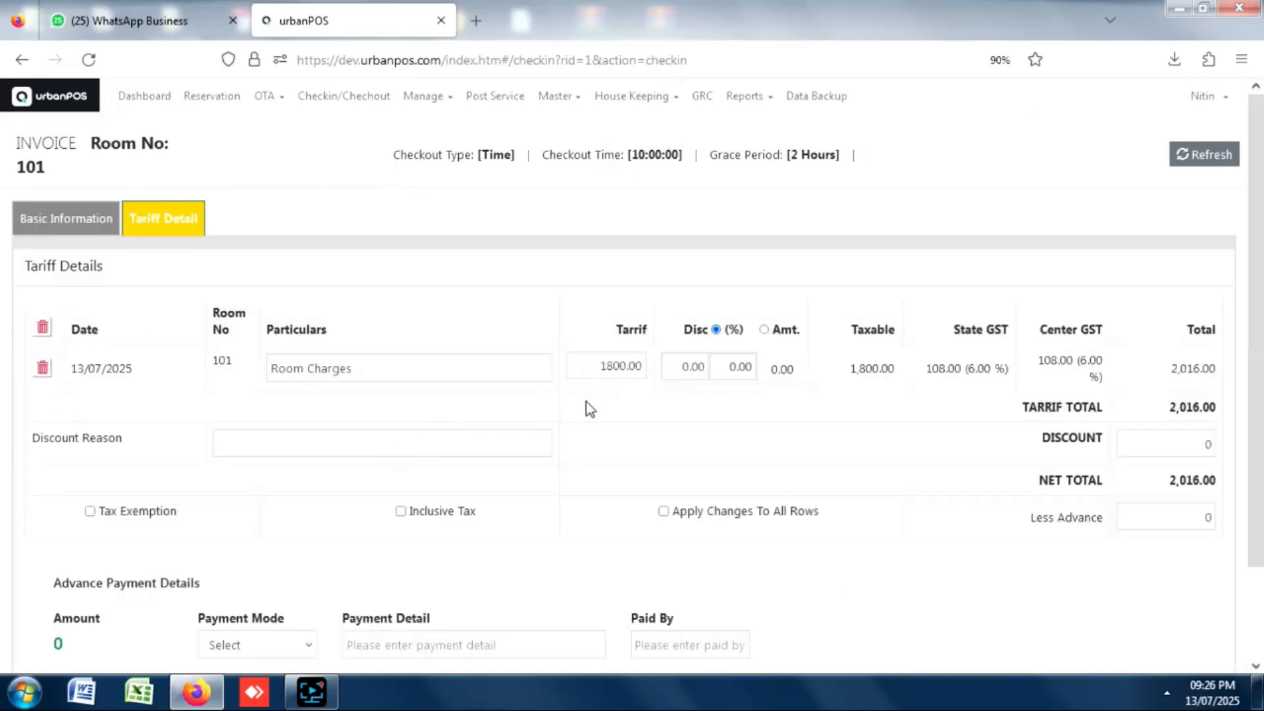
{"action": "left_click", "coordinate": [1172, 519]}
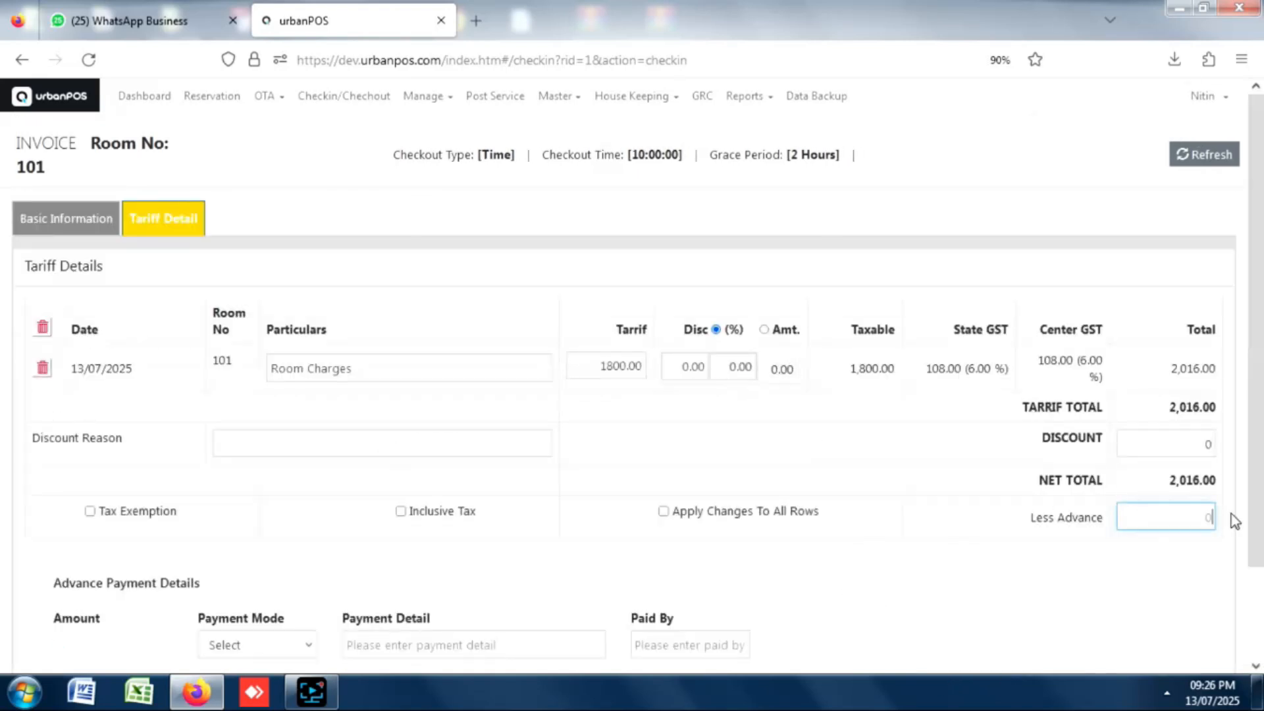
{"action": "type", "text": "1000"}
{"action": "left_click", "coordinate": [255, 642]}
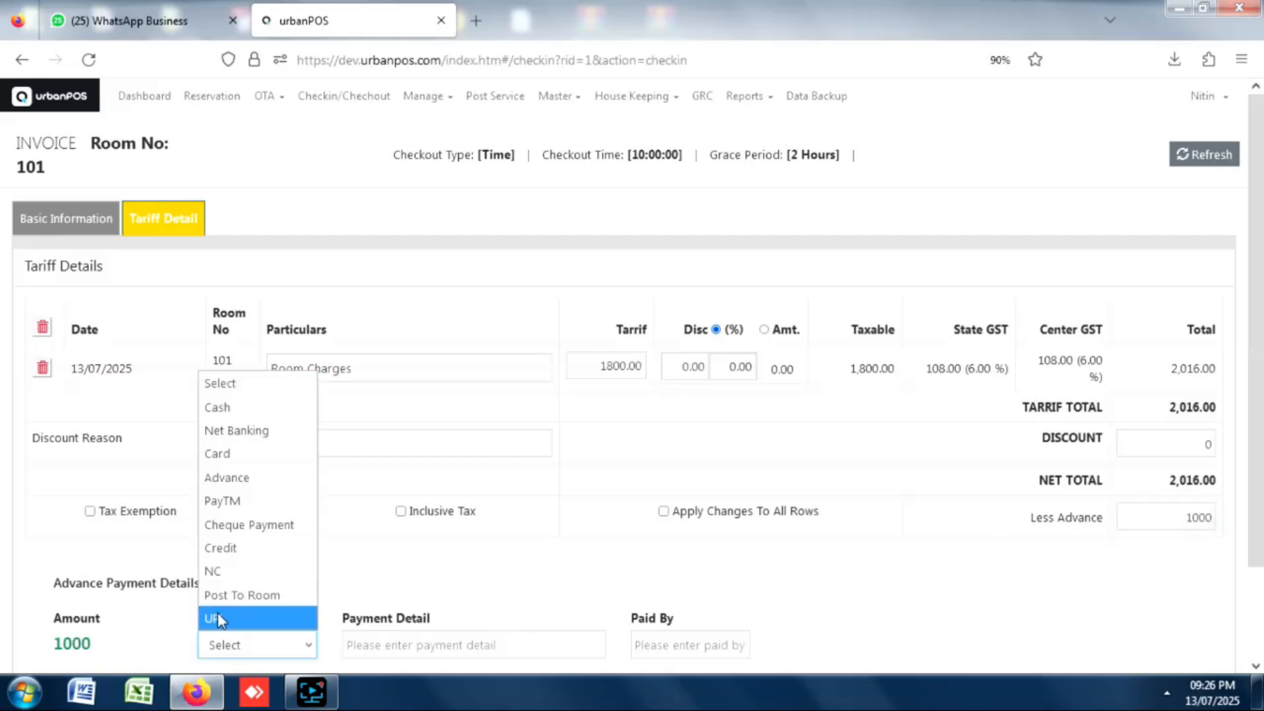
{"action": "left_click", "coordinate": [217, 616]}
{"action": "scroll", "coordinate": [1237, 434], "scroll_direction": "down", "scroll_amount": 1}
{"action": "scroll", "coordinate": [1237, 434], "scroll_direction": "down", "scroll_amount": 3}
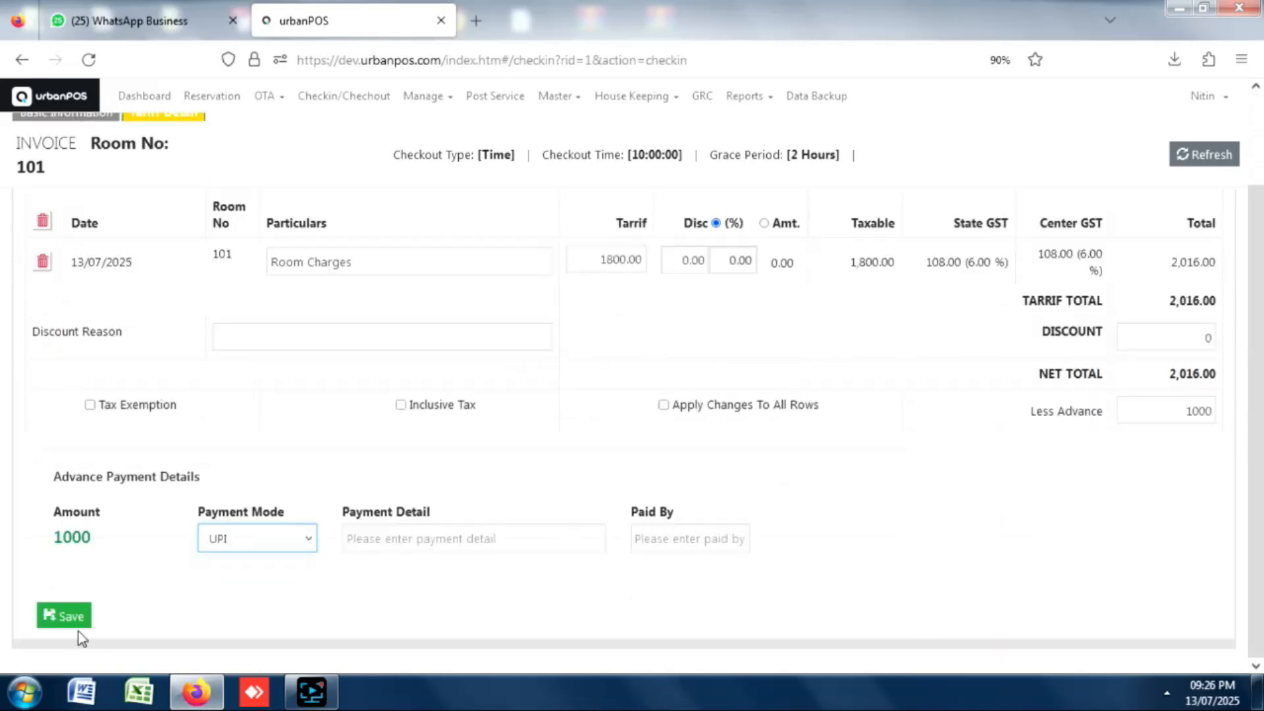
{"action": "left_click", "coordinate": [71, 622]}
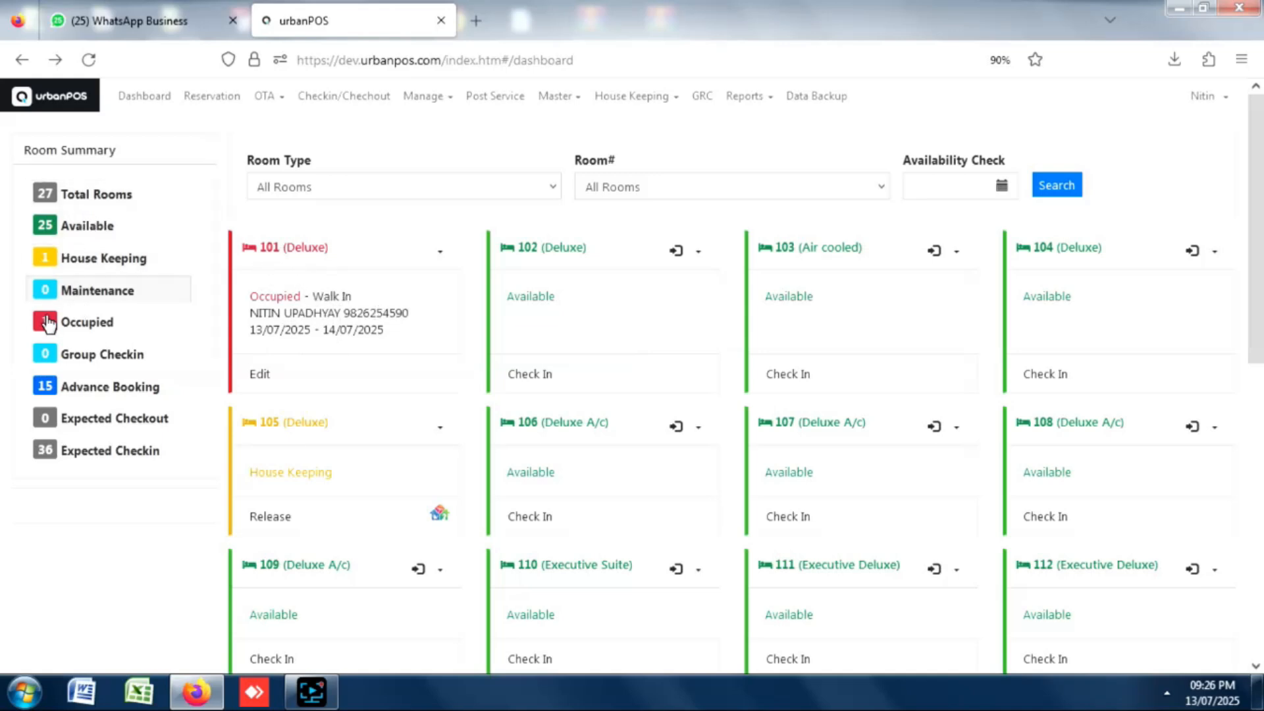
{"action": "left_click", "coordinate": [93, 323]}
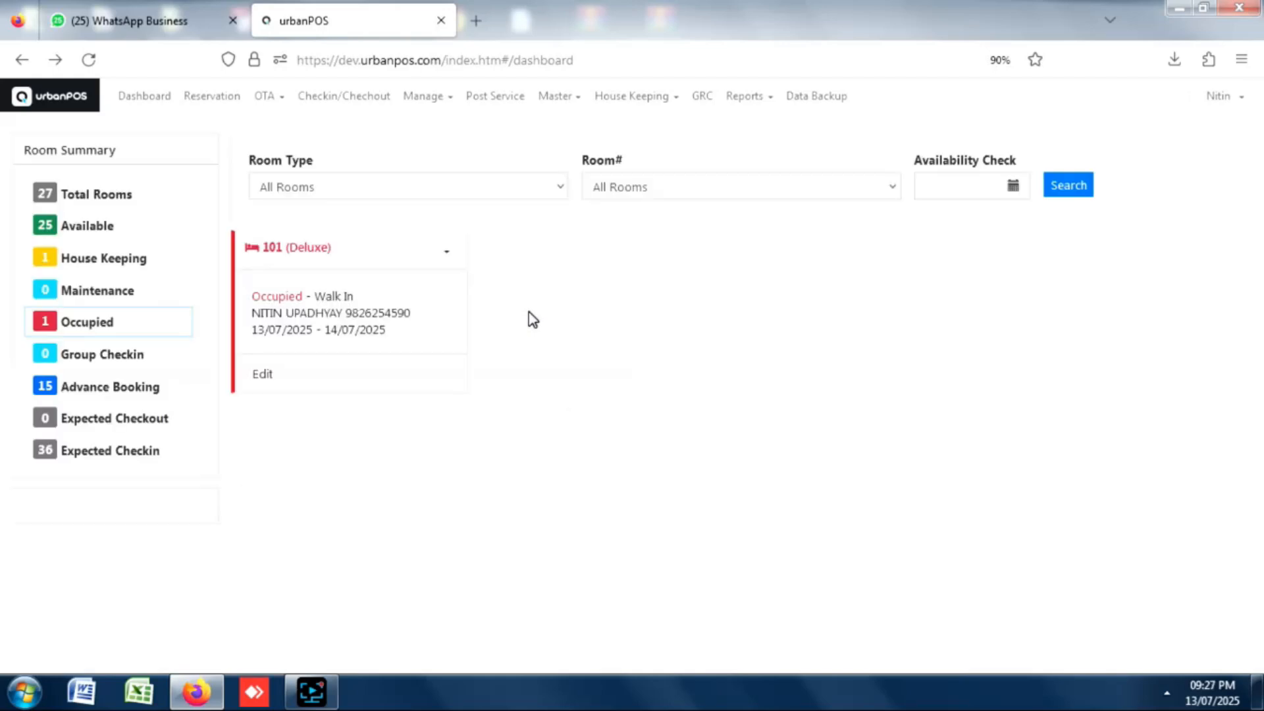
Show all rooms again, then return to the urbanPOS main module menu.
{"action": "left_click", "coordinate": [117, 197]}
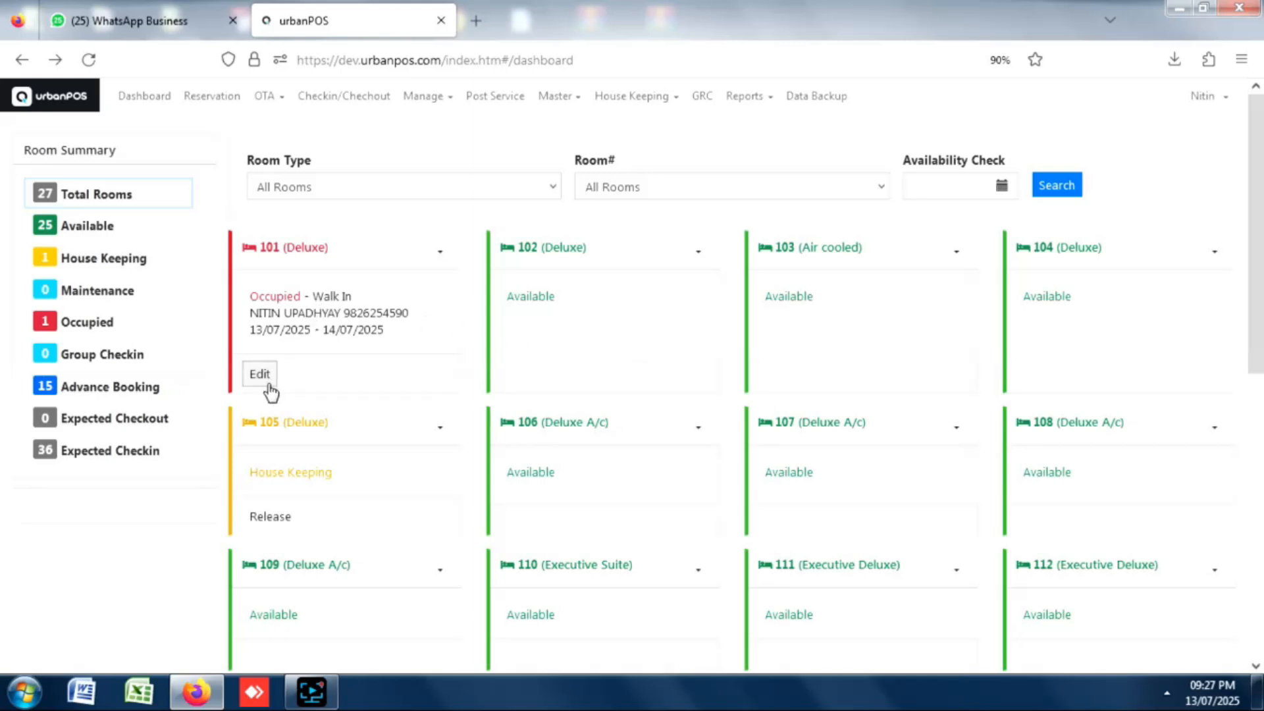
{"action": "left_click", "coordinate": [69, 102]}
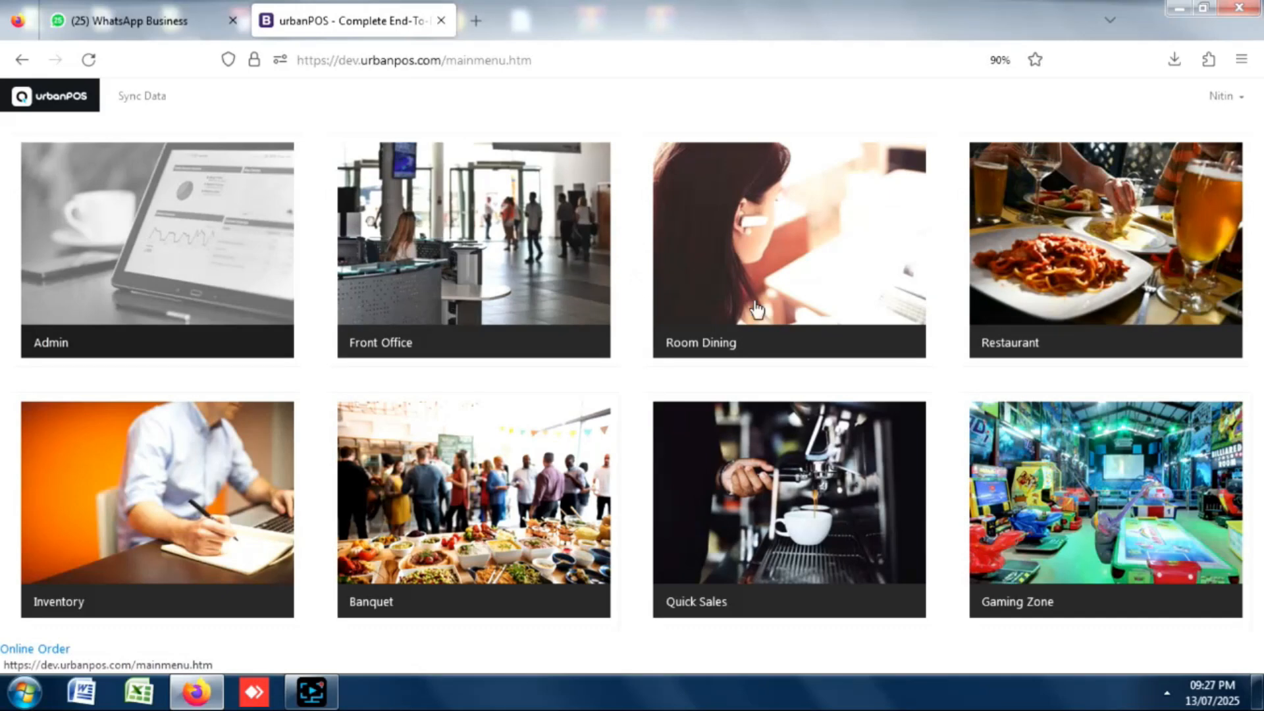
In Room Dining, assign a captain and save room 101's Spl.Non Veg Soup and Paneer Tikka Masala order.
{"action": "left_click", "coordinate": [755, 260]}
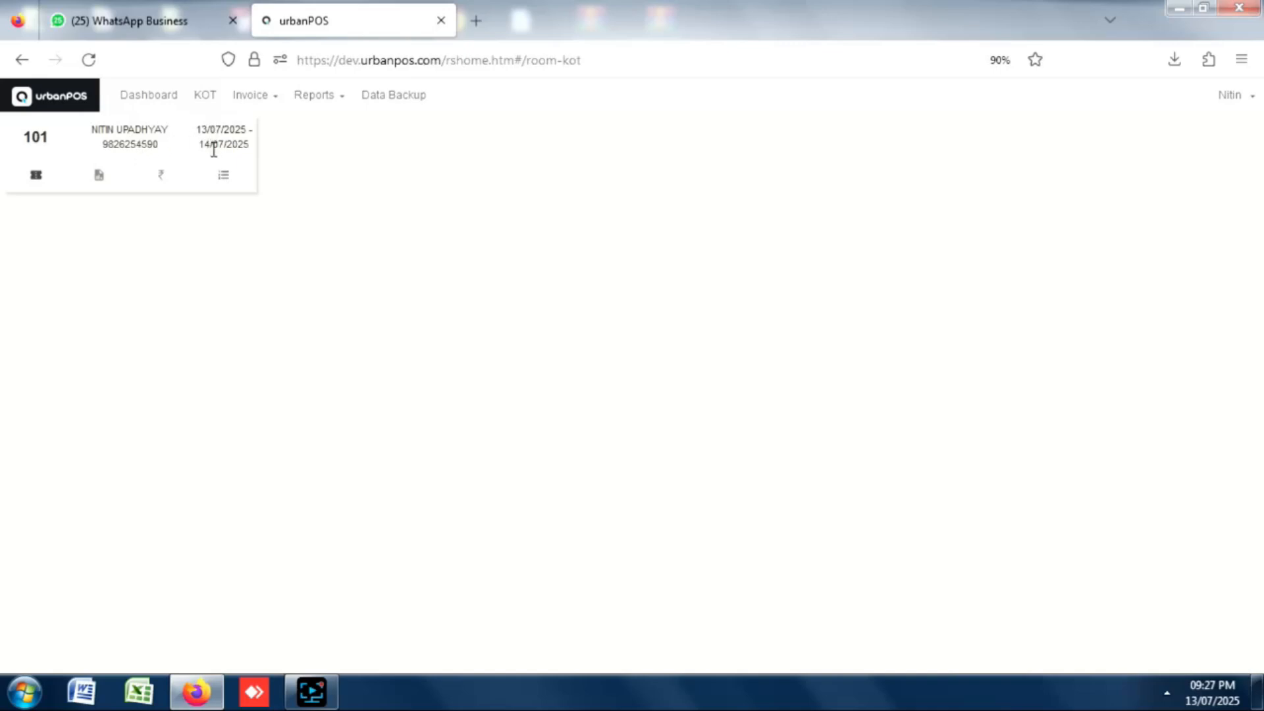
{"action": "left_click", "coordinate": [36, 178]}
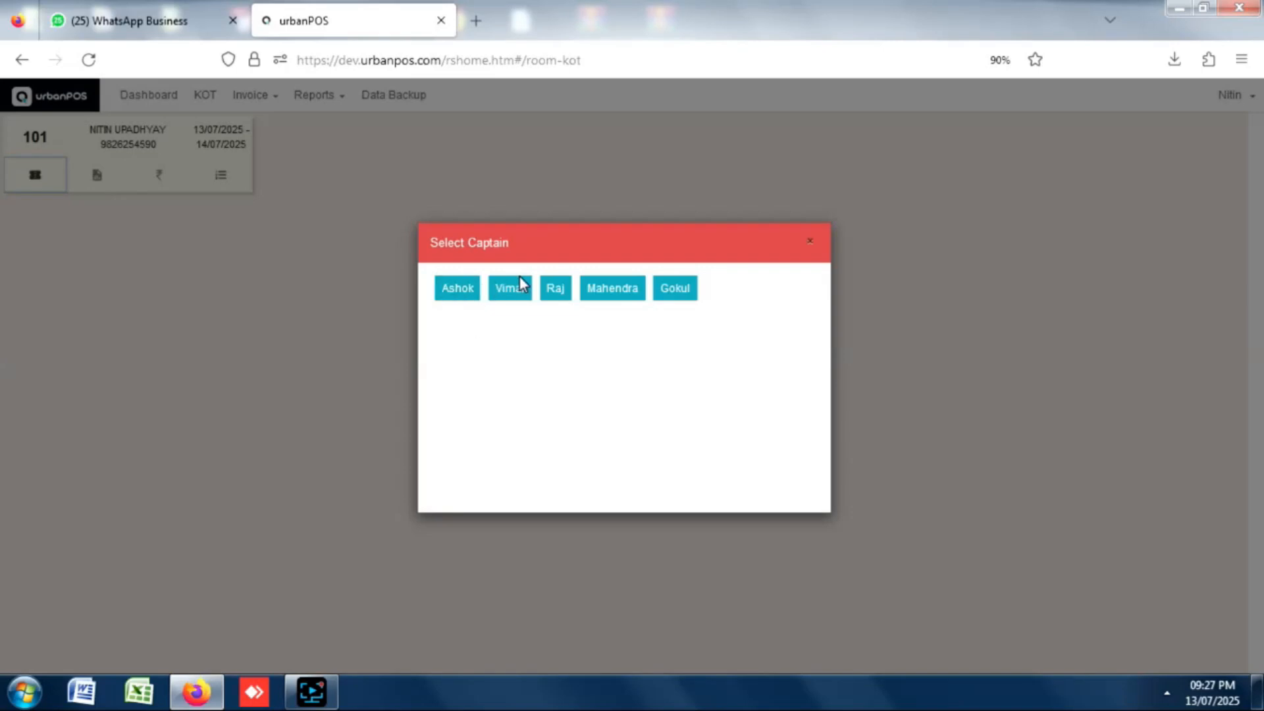
{"action": "left_click", "coordinate": [521, 293]}
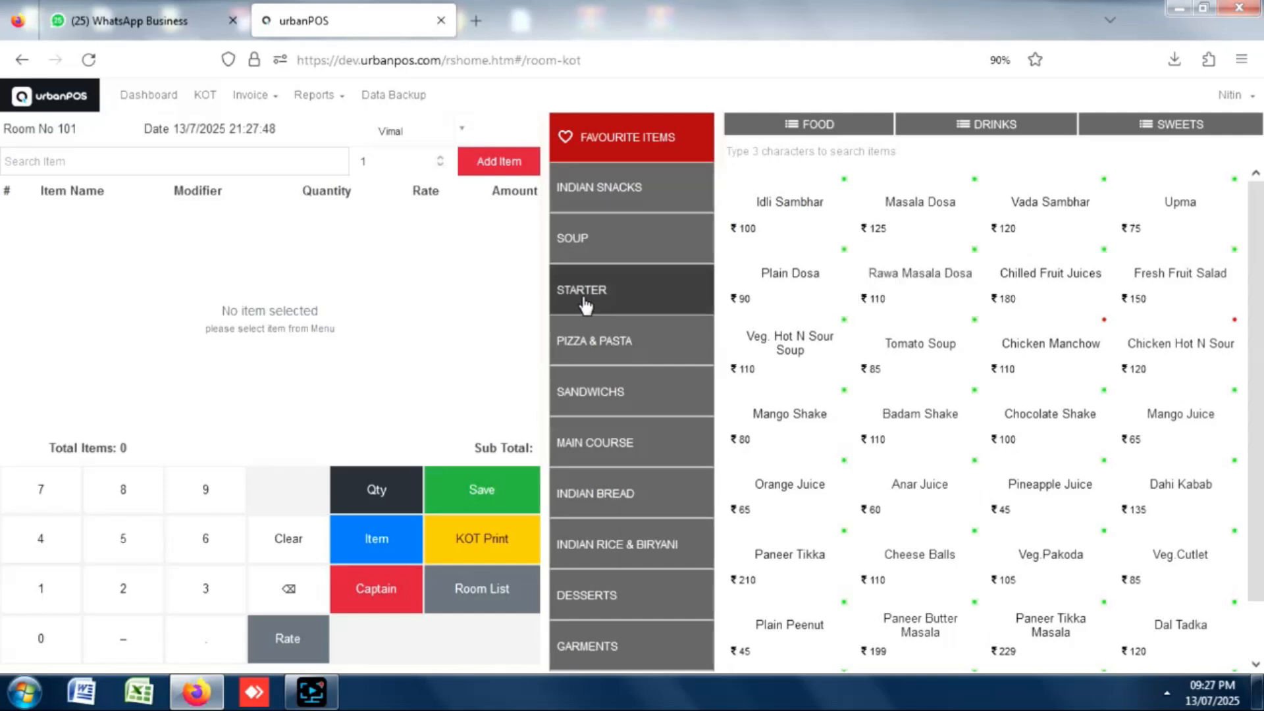
{"action": "left_click", "coordinate": [651, 248]}
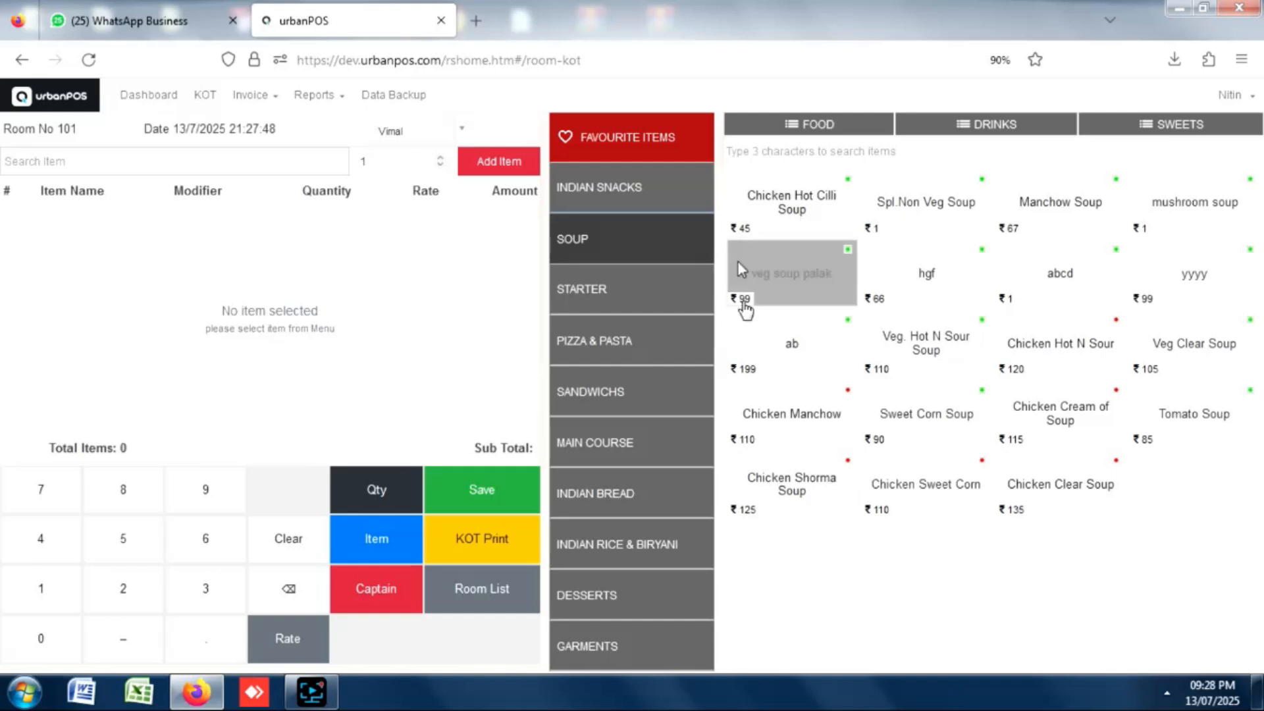
{"action": "left_click", "coordinate": [911, 204]}
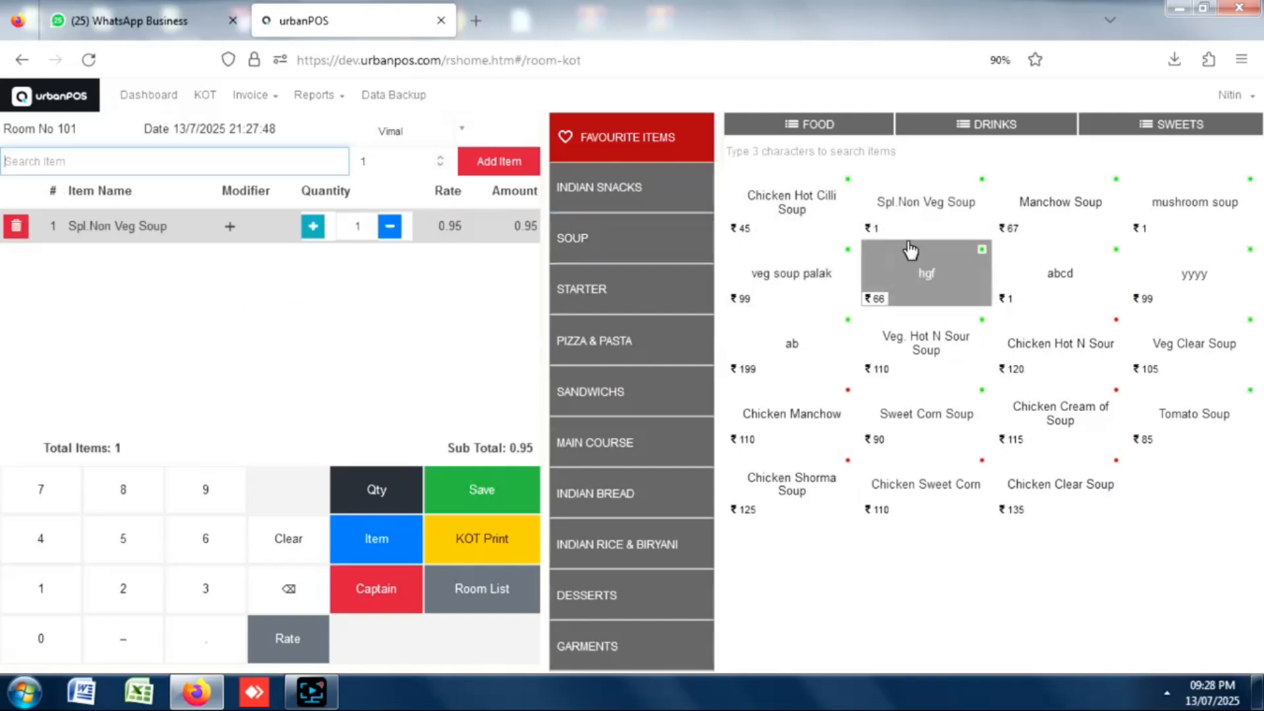
{"action": "left_click", "coordinate": [630, 437]}
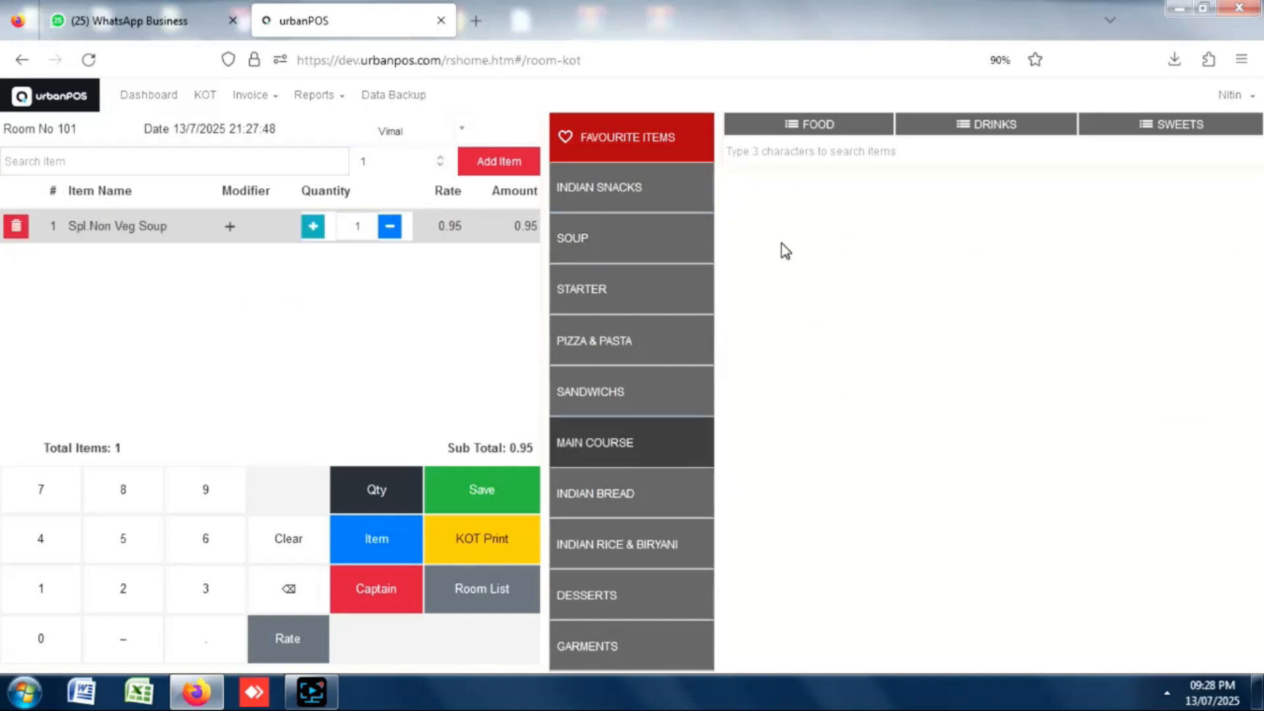
{"action": "left_click", "coordinate": [916, 207]}
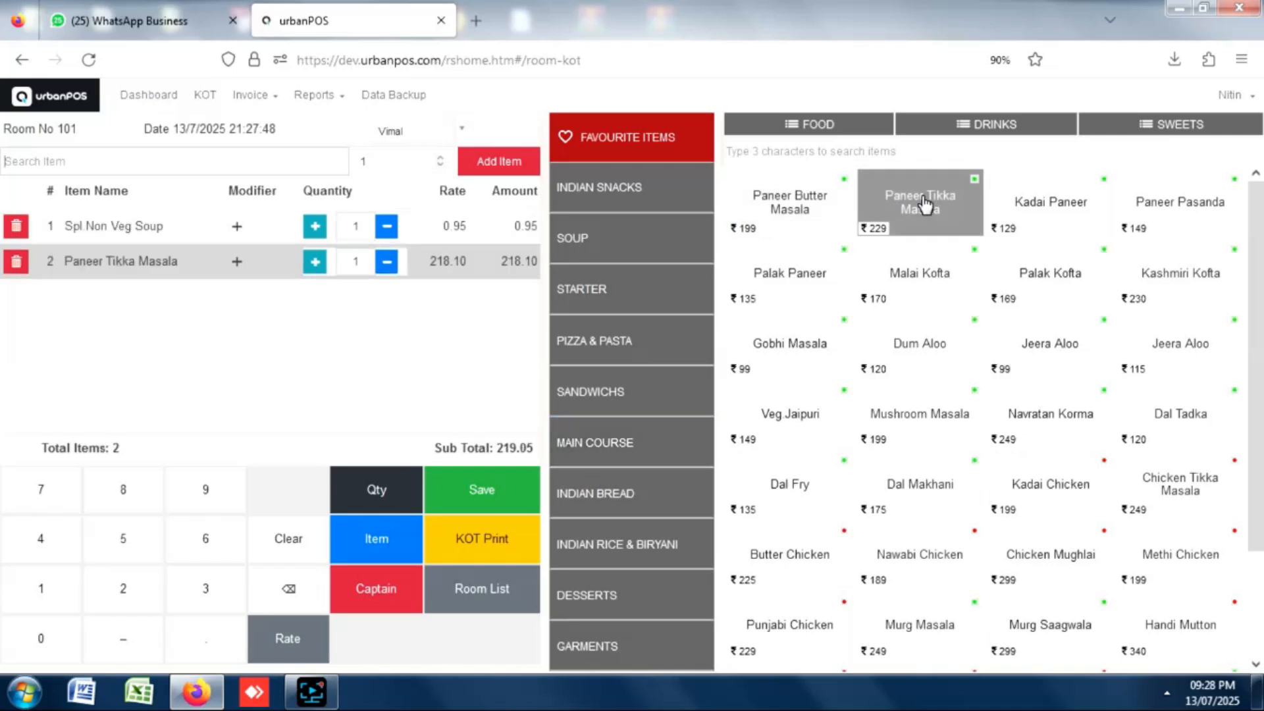
{"action": "left_click", "coordinate": [484, 502]}
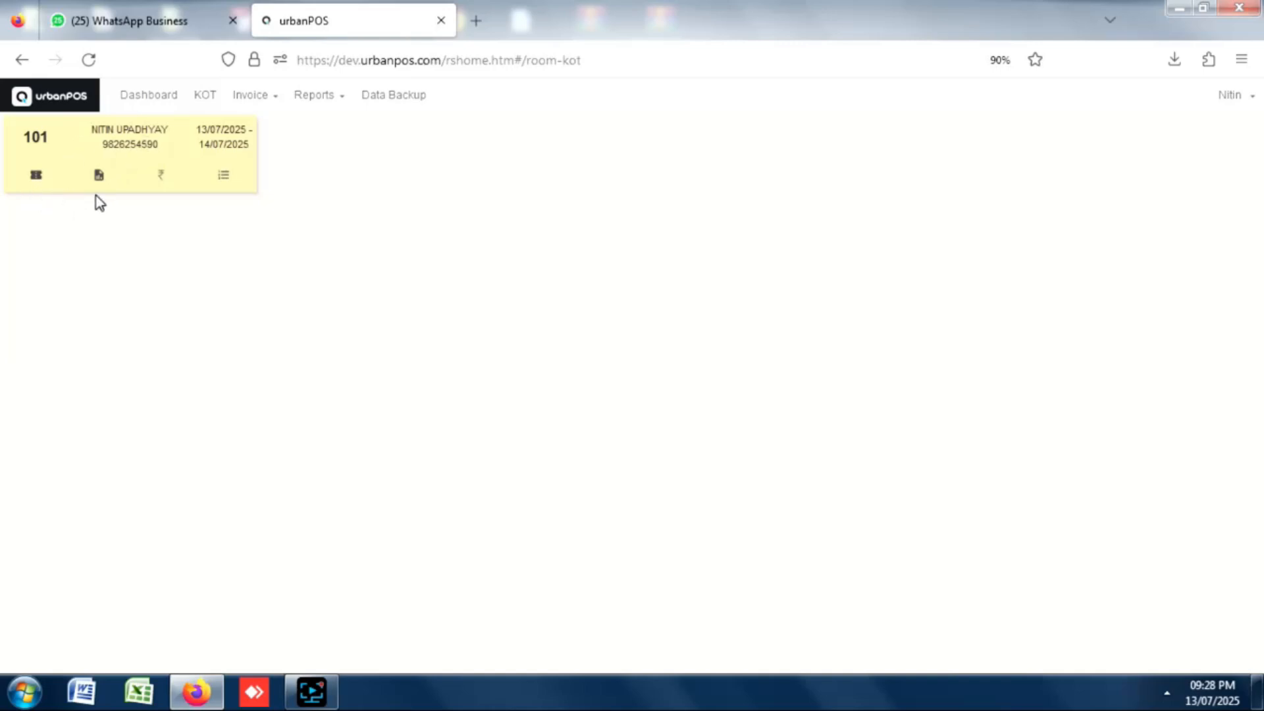
Add Mutton Biryani to room 101's order, then save and print its 529.00 invoice.
{"action": "left_click", "coordinate": [36, 175]}
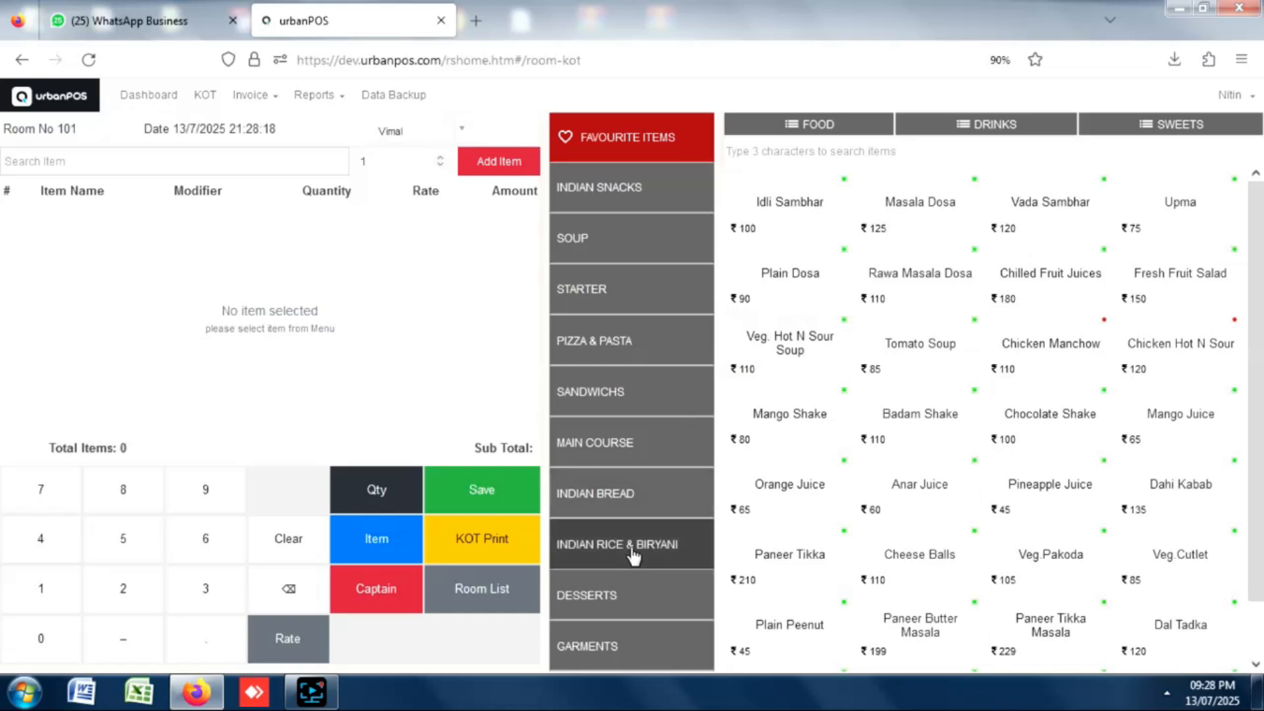
{"action": "left_click", "coordinate": [633, 551]}
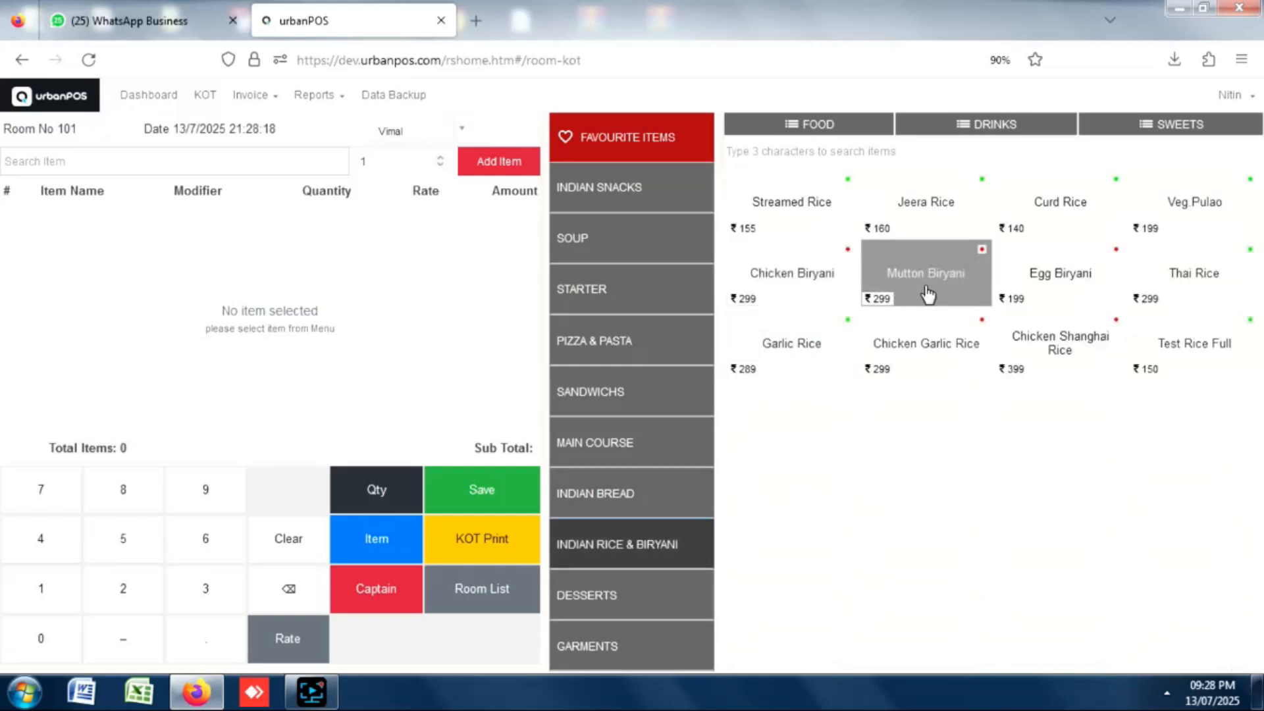
{"action": "left_click", "coordinate": [486, 501]}
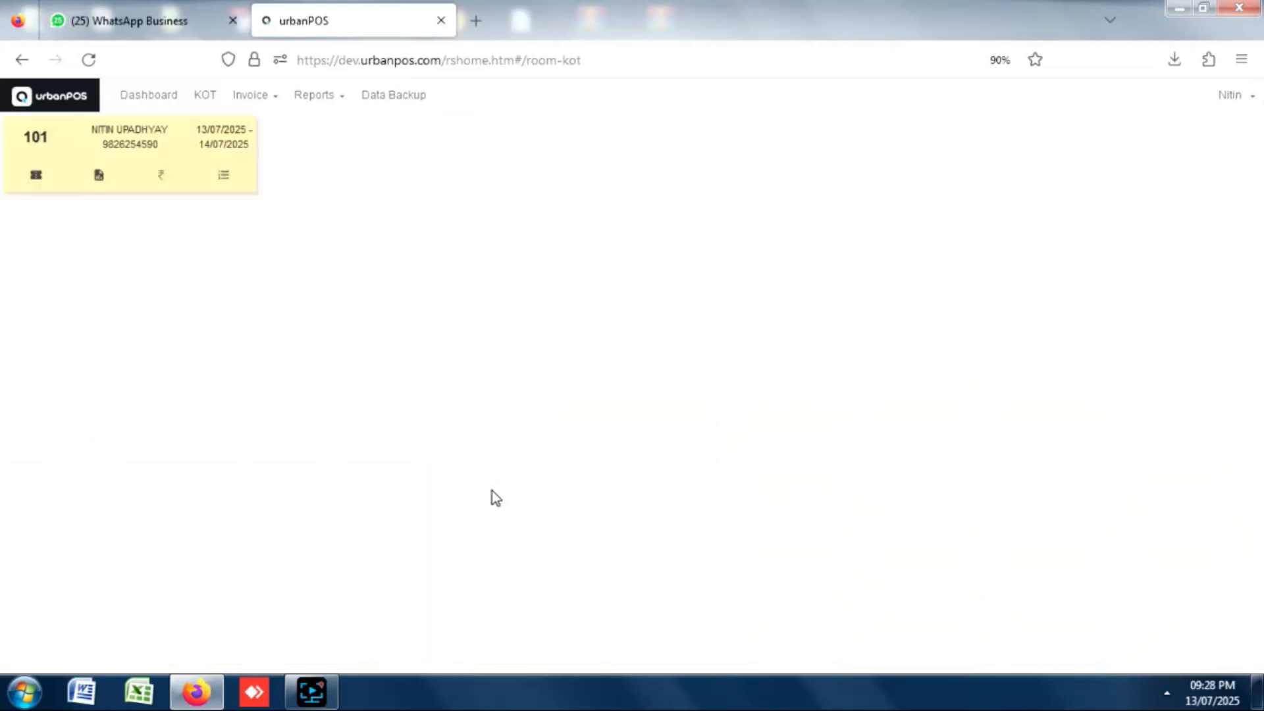
{"action": "left_click", "coordinate": [98, 177]}
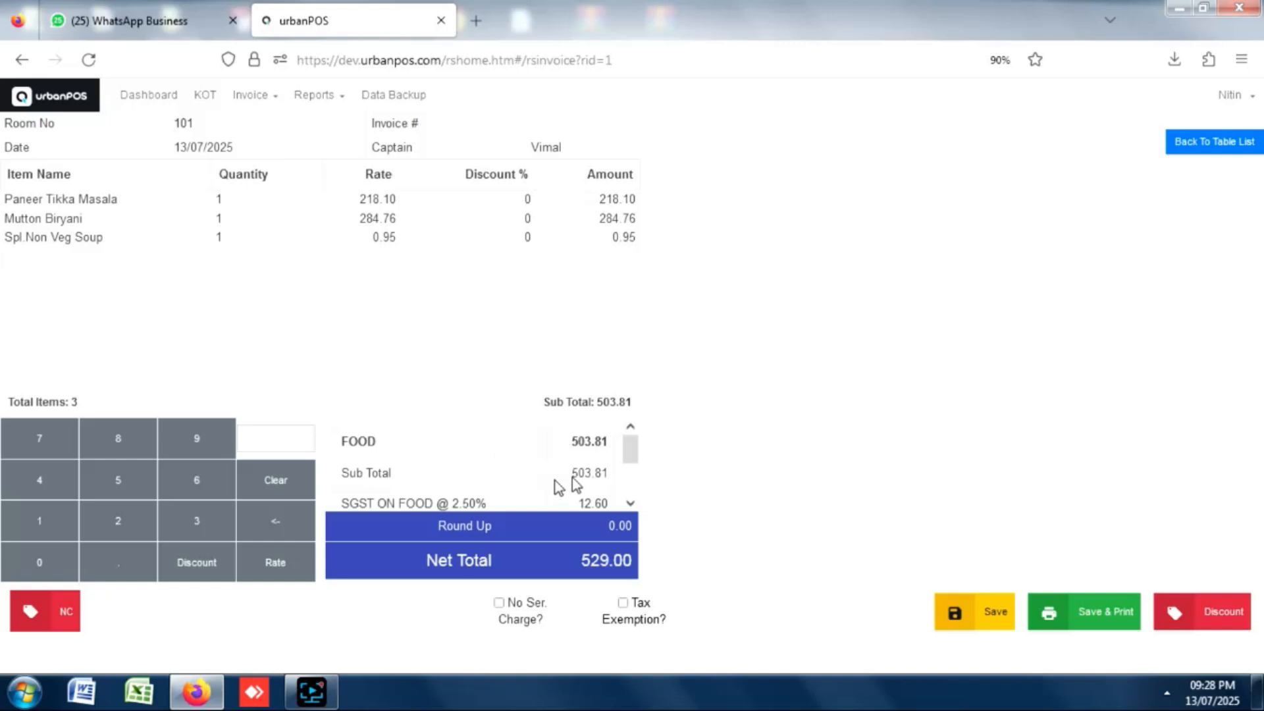
{"action": "left_click", "coordinate": [1094, 611]}
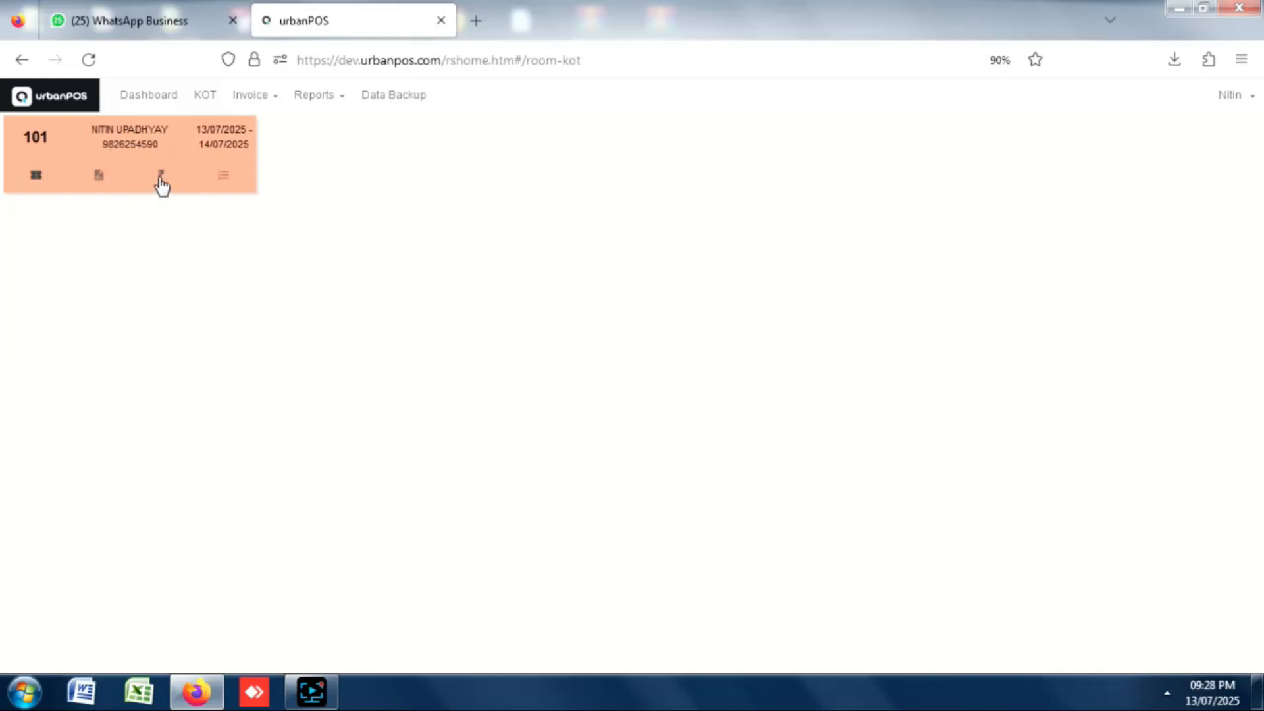
Settle room 101's 529.00 bill as Post To Room and go back to the main menu.
{"action": "left_click", "coordinate": [161, 183]}
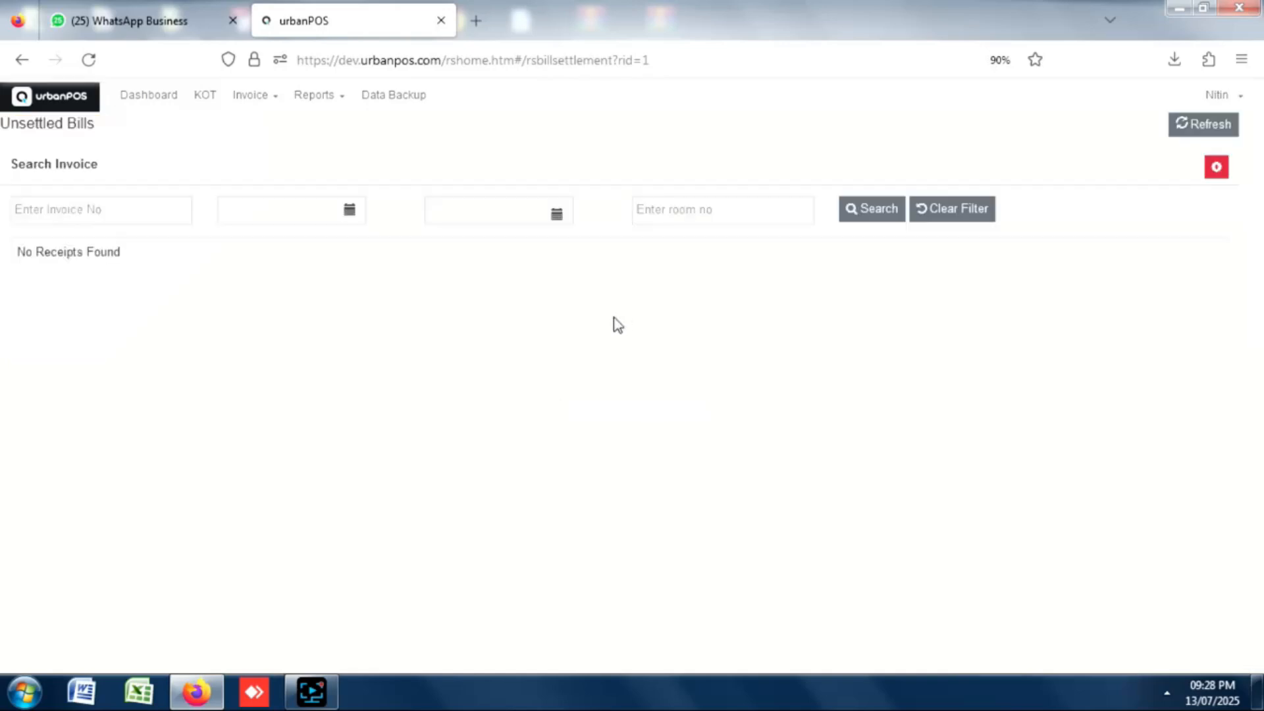
{"action": "left_click", "coordinate": [100, 387]}
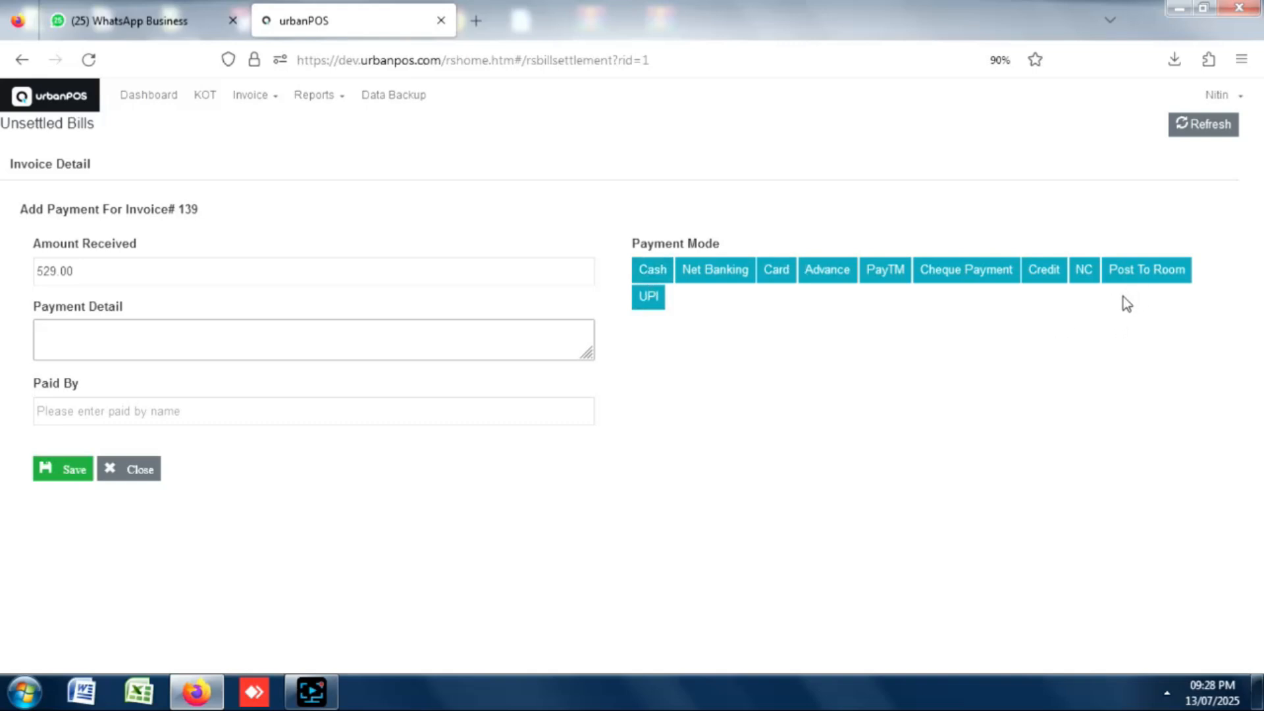
{"action": "left_click", "coordinate": [1131, 274]}
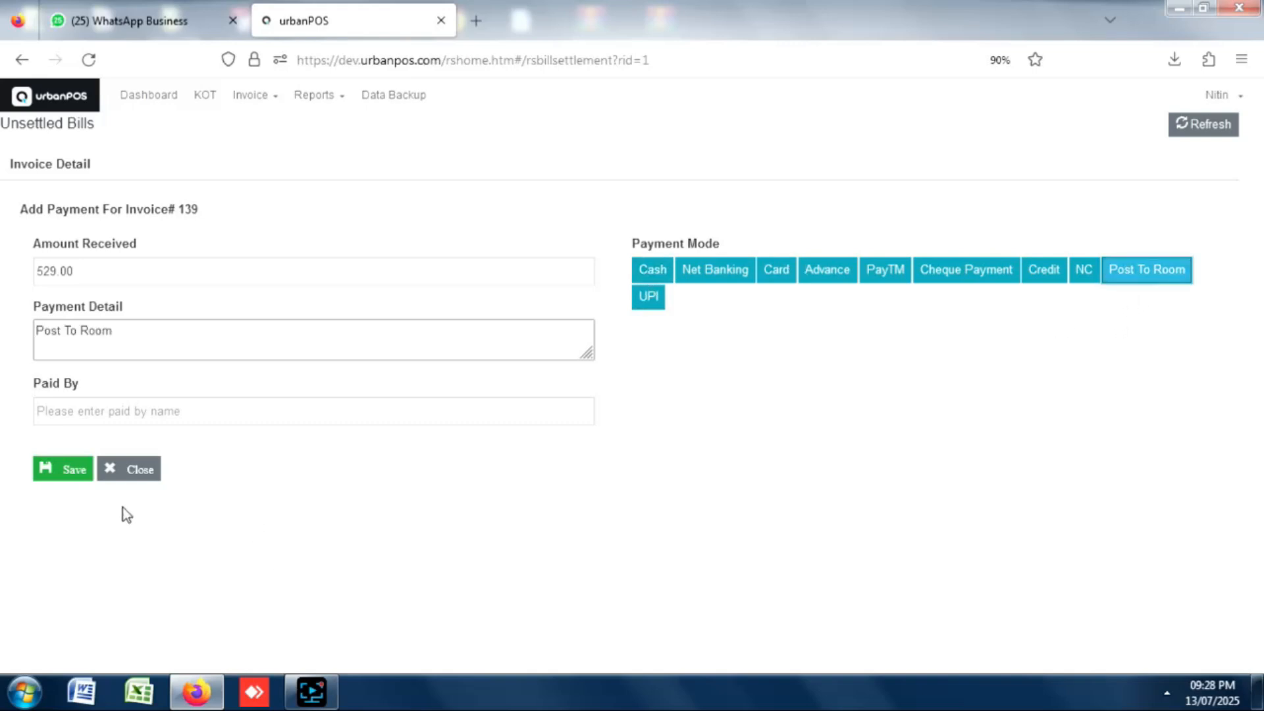
{"action": "left_click", "coordinate": [77, 475]}
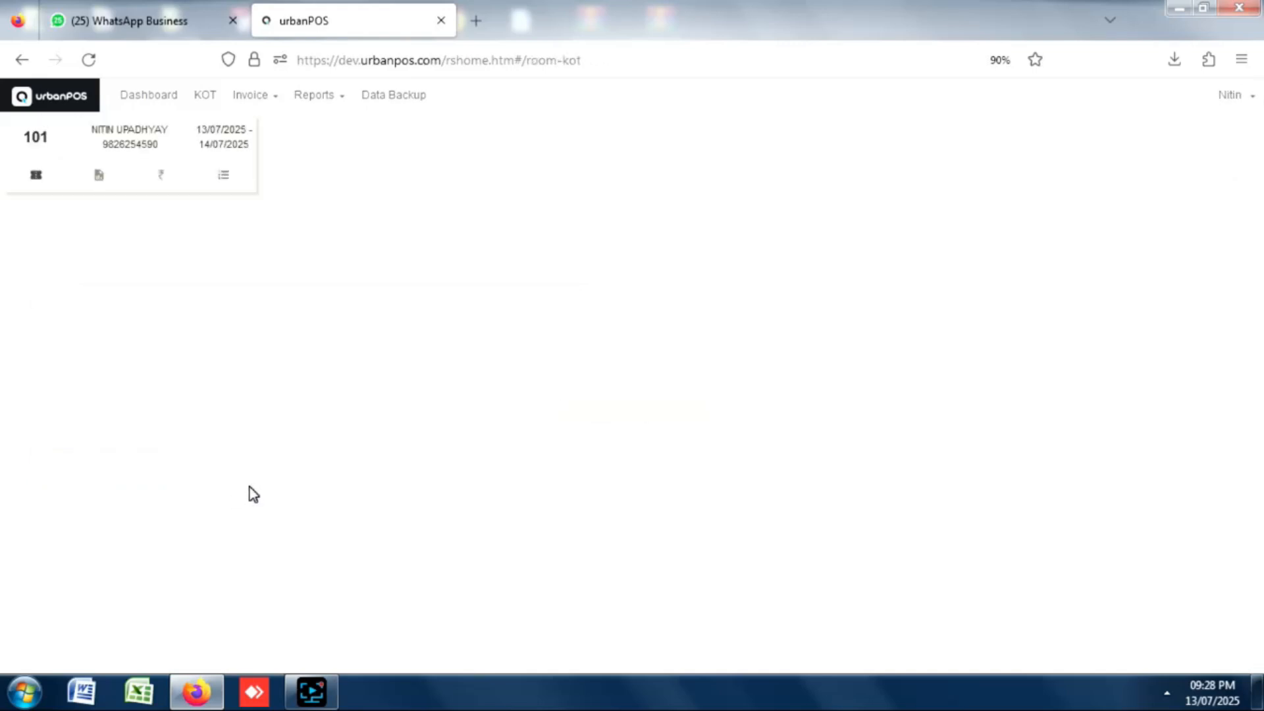
{"action": "left_click", "coordinate": [68, 109]}
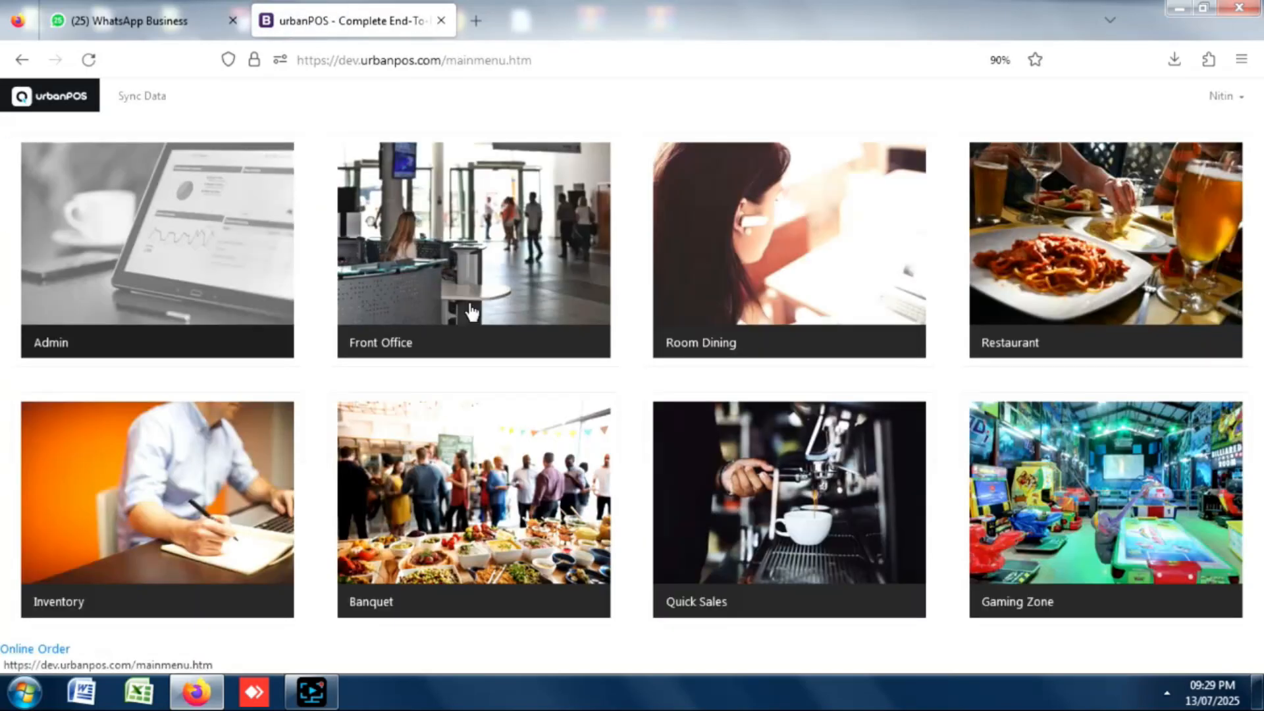
Open room 101's check-in from Front Office and view its Services, showing F & B Service 529.00.
{"action": "left_click", "coordinate": [441, 269]}
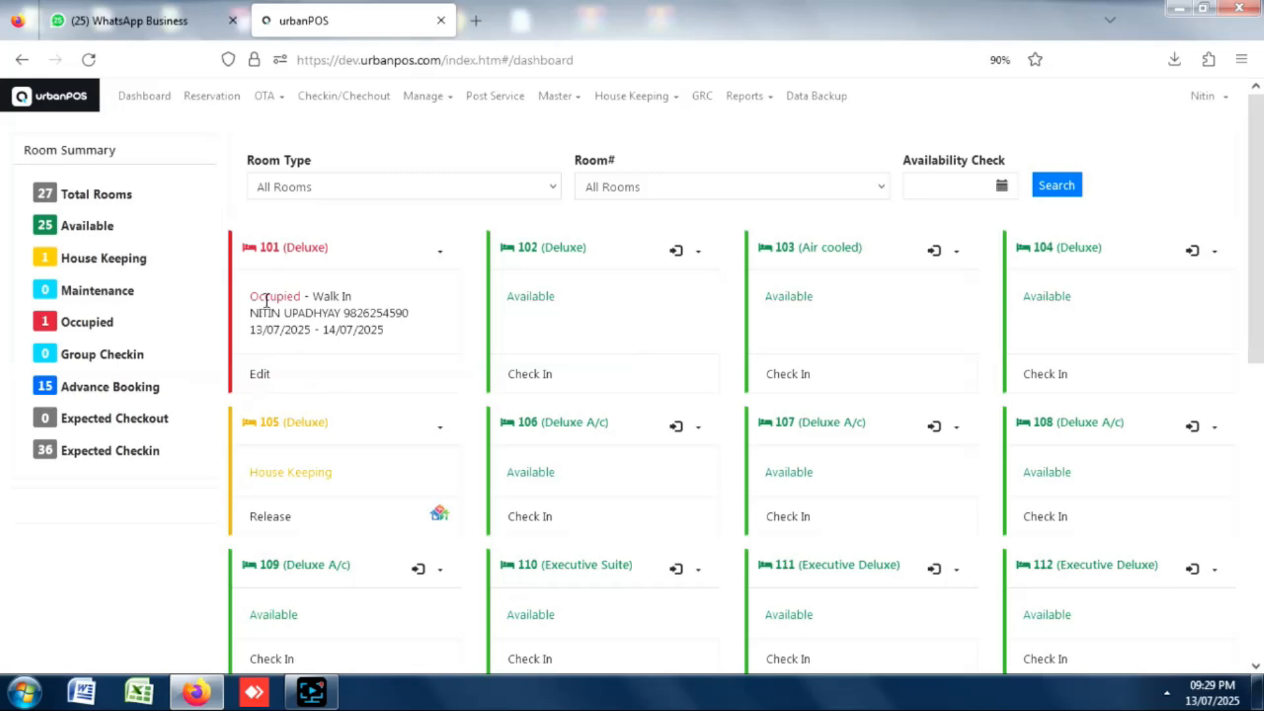
{"action": "left_click", "coordinate": [259, 373]}
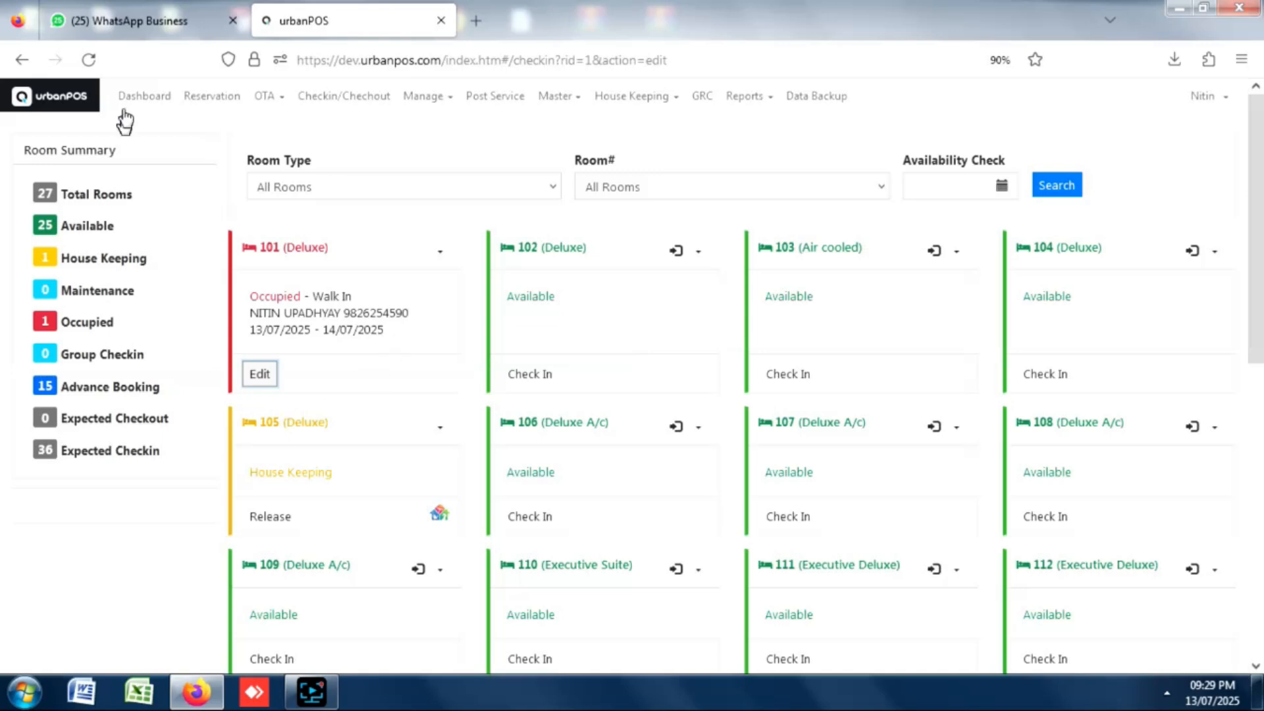
{"action": "left_click", "coordinate": [251, 375]}
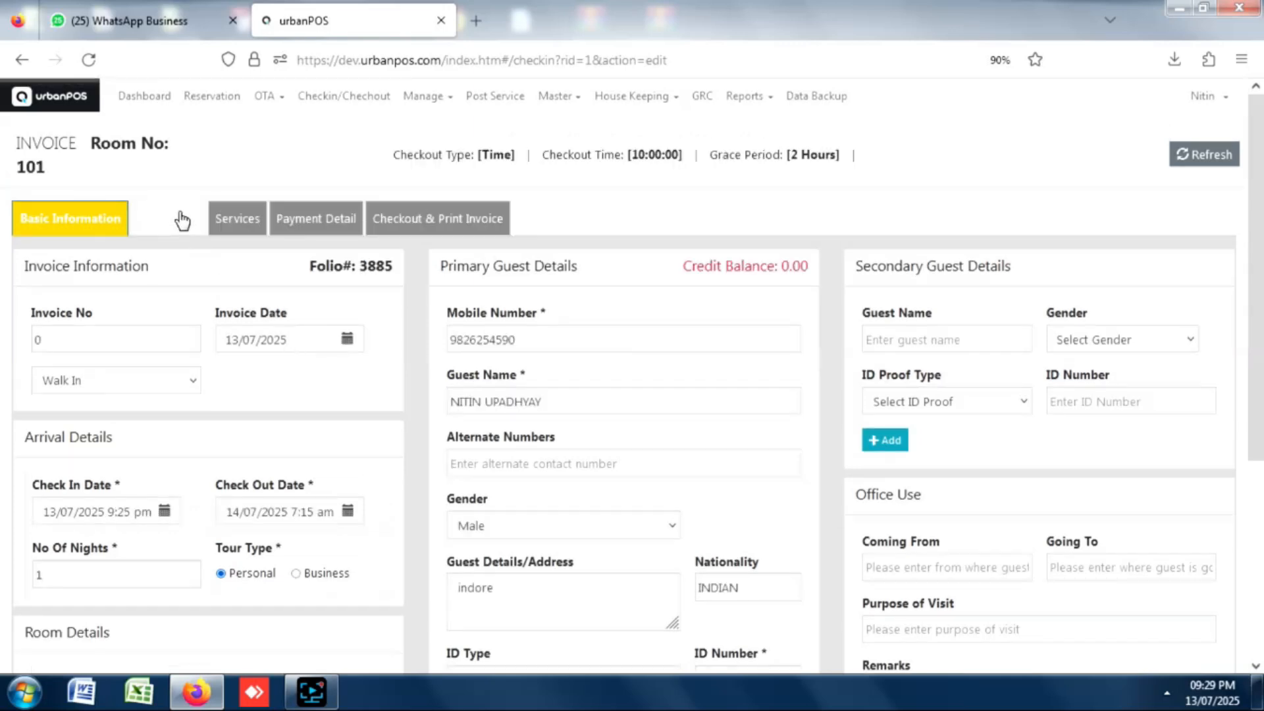
{"action": "left_click", "coordinate": [182, 220]}
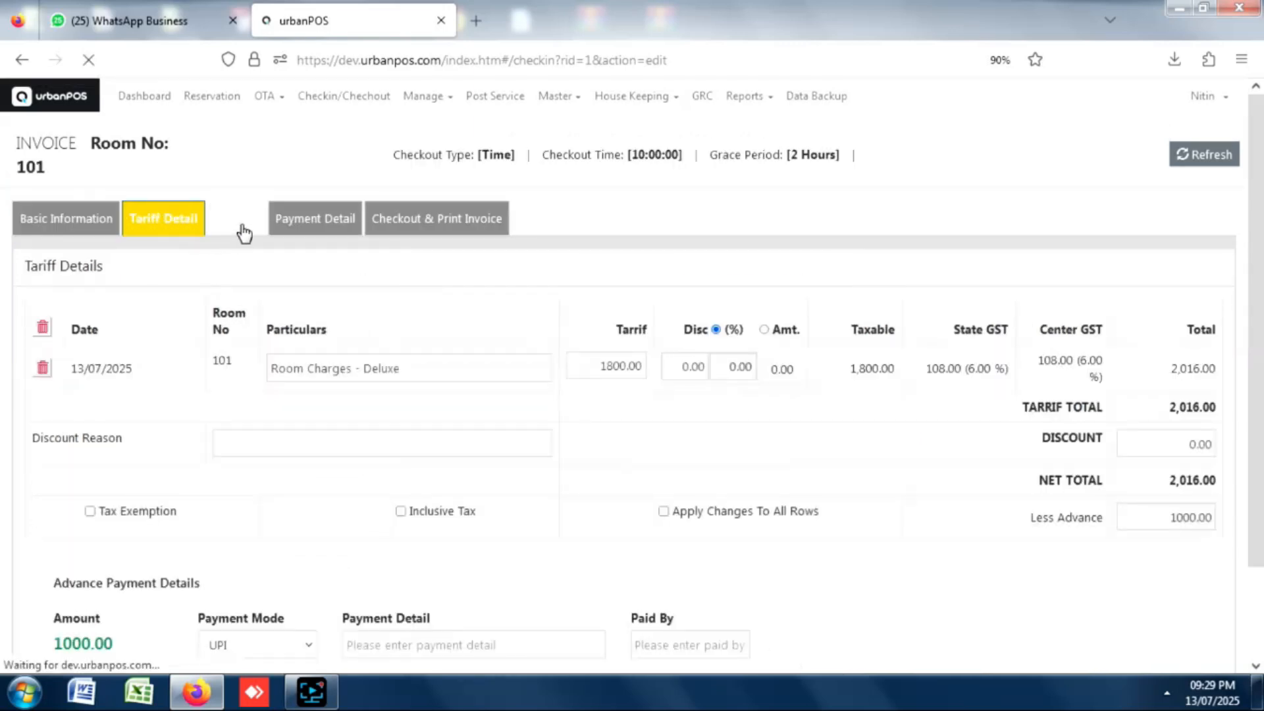
{"action": "left_click", "coordinate": [242, 227]}
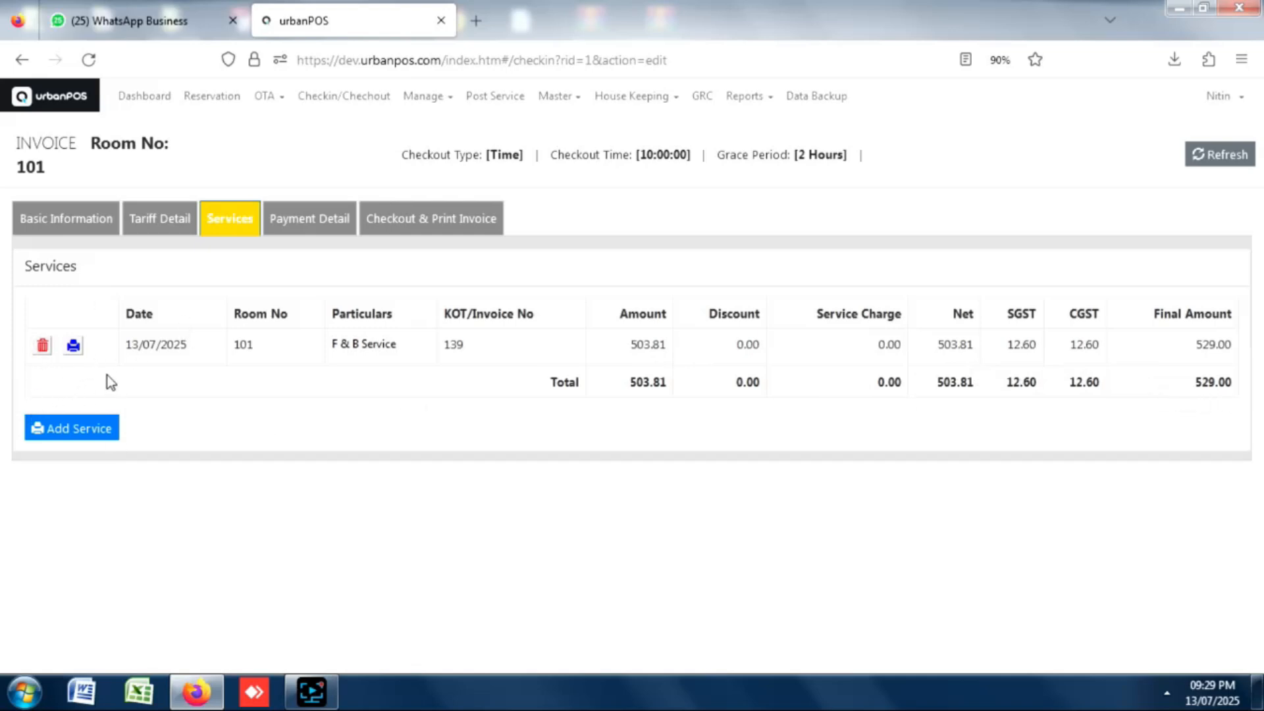
Post a 500 Early Check In charges service to room 101's invoice and return to the room dashboard.
{"action": "left_click", "coordinate": [77, 435]}
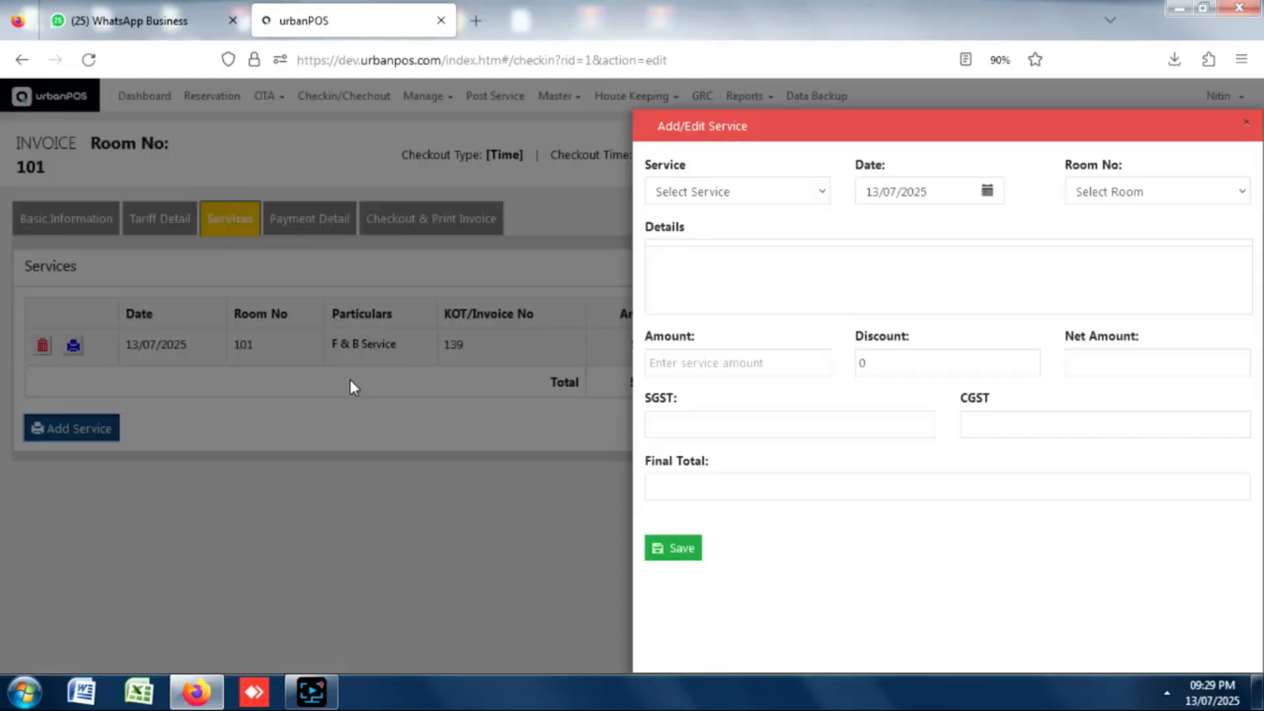
{"action": "left_click", "coordinate": [711, 197]}
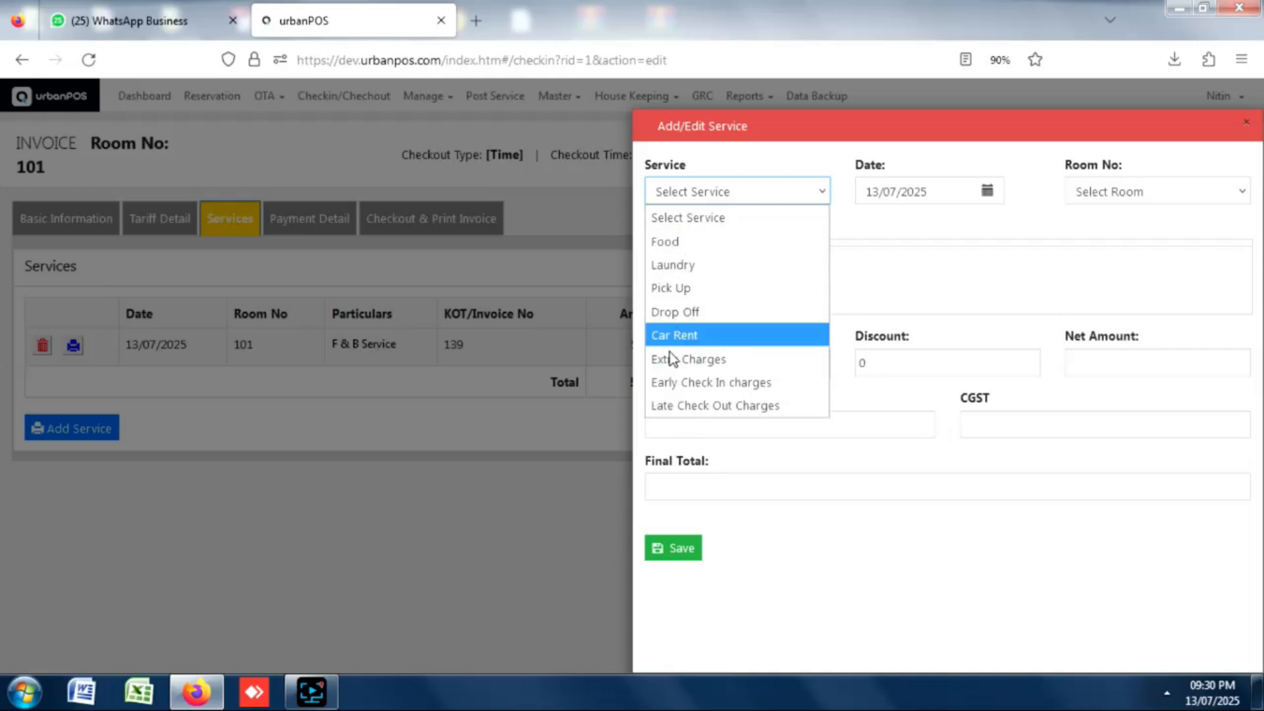
{"action": "left_click", "coordinate": [697, 388]}
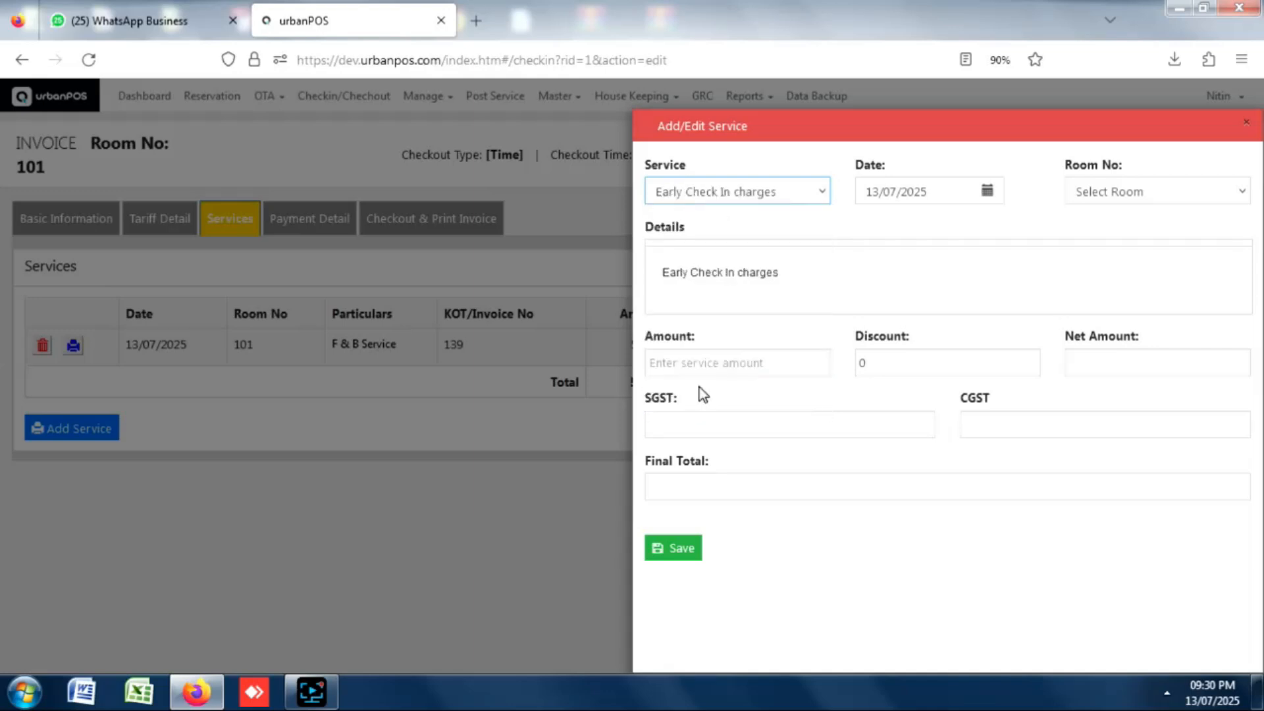
{"action": "left_click", "coordinate": [721, 366]}
{"action": "type", "text": "500"}
{"action": "key", "text": "Tab"}
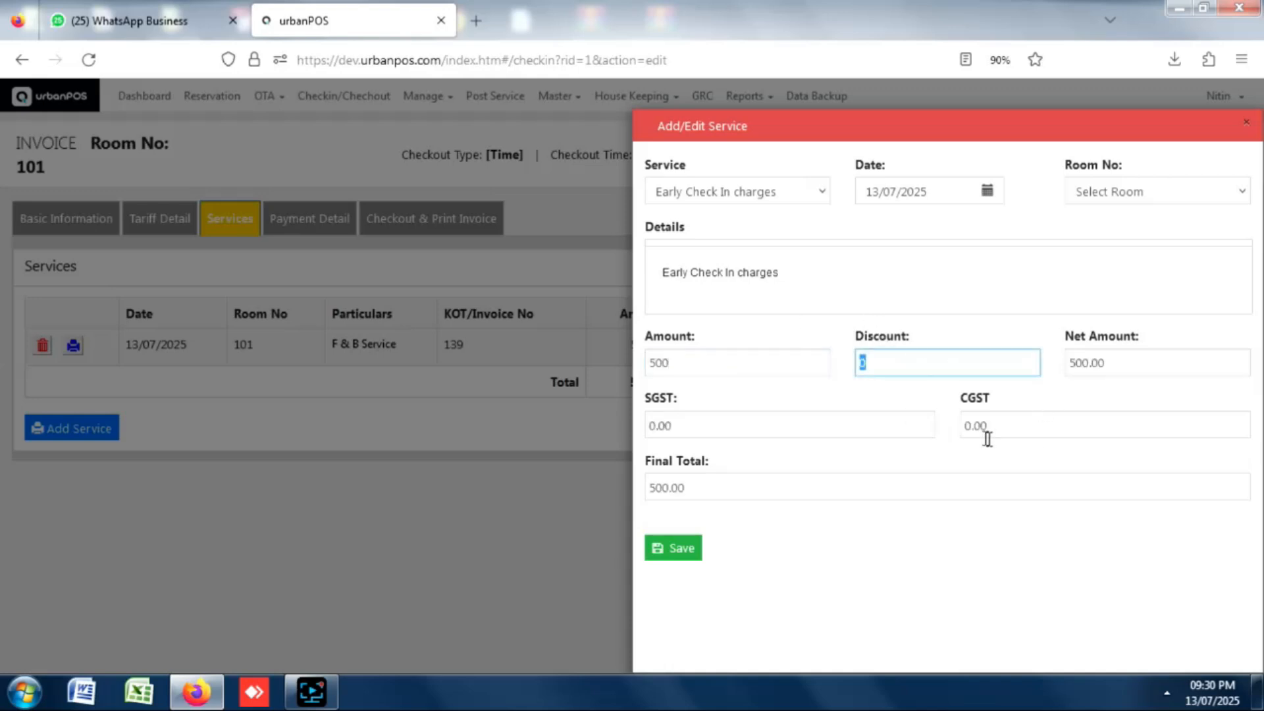
{"action": "left_click", "coordinate": [680, 556]}
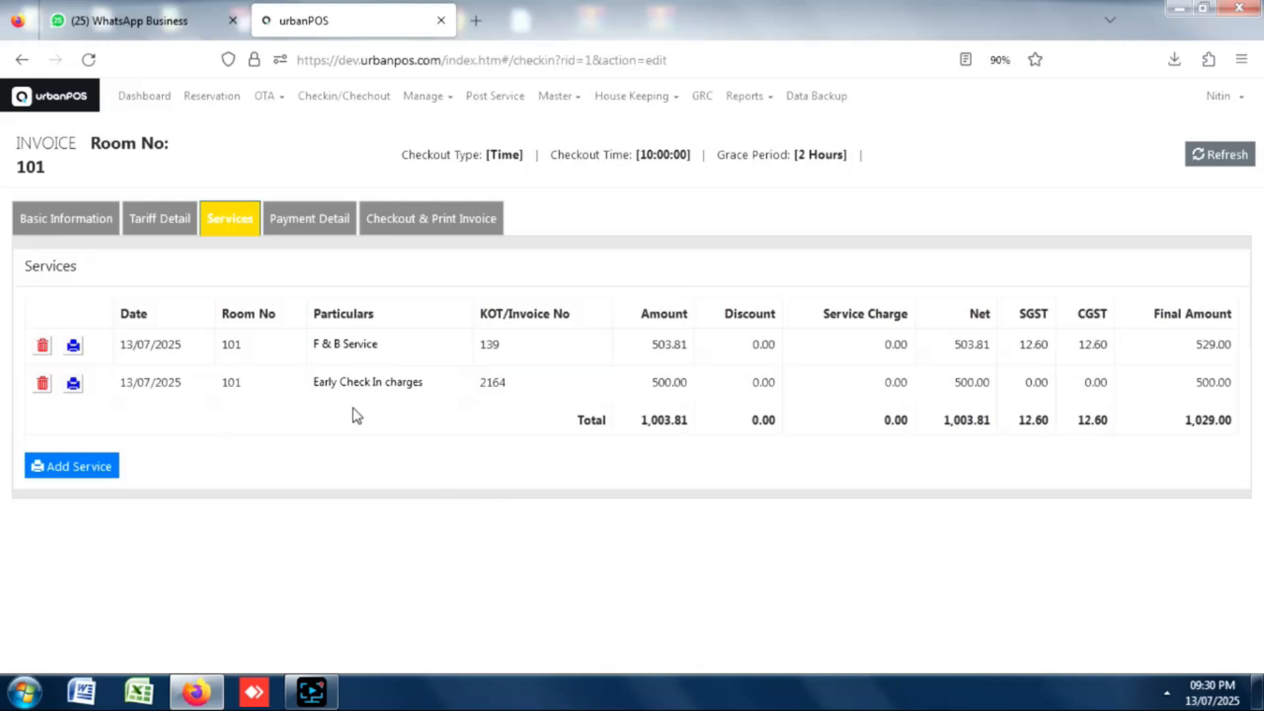
{"action": "left_click", "coordinate": [357, 108]}
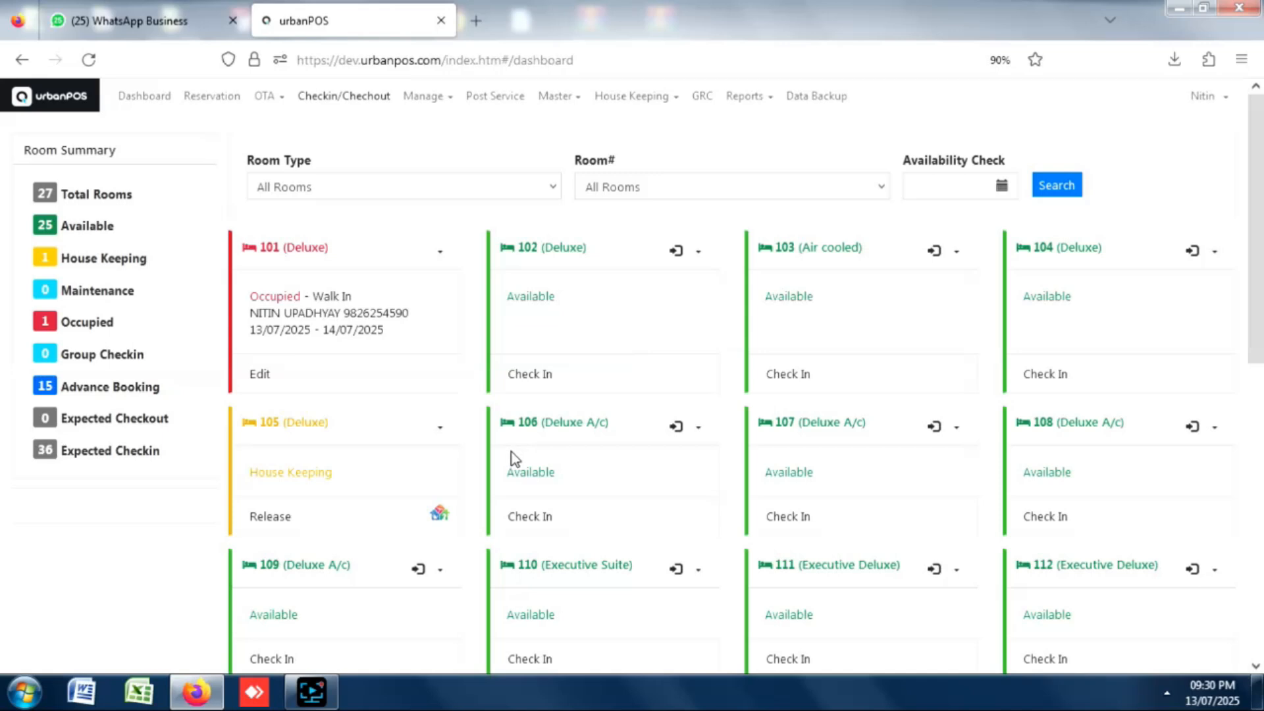
Edit room 101's check-in, enter the special note 'station drop by 4am', and save it.
{"action": "left_click", "coordinate": [258, 383]}
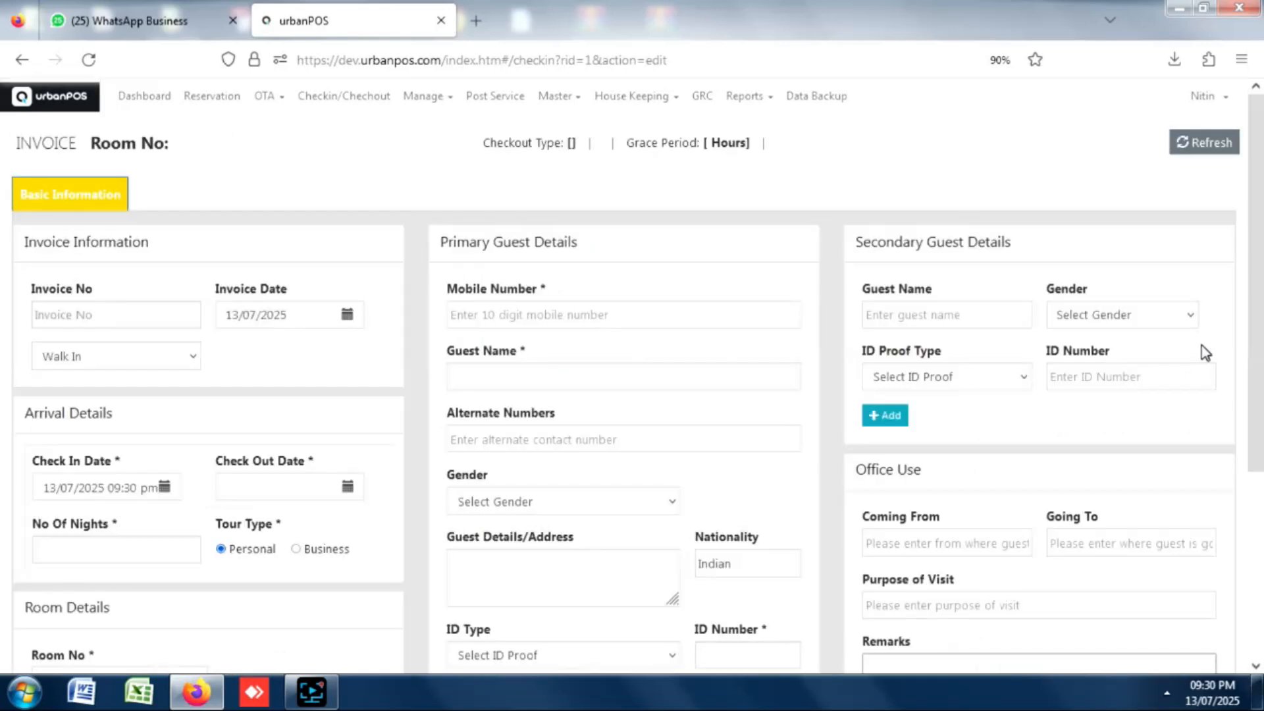
{"action": "scroll", "coordinate": [1230, 341], "scroll_direction": "down", "scroll_amount": 4}
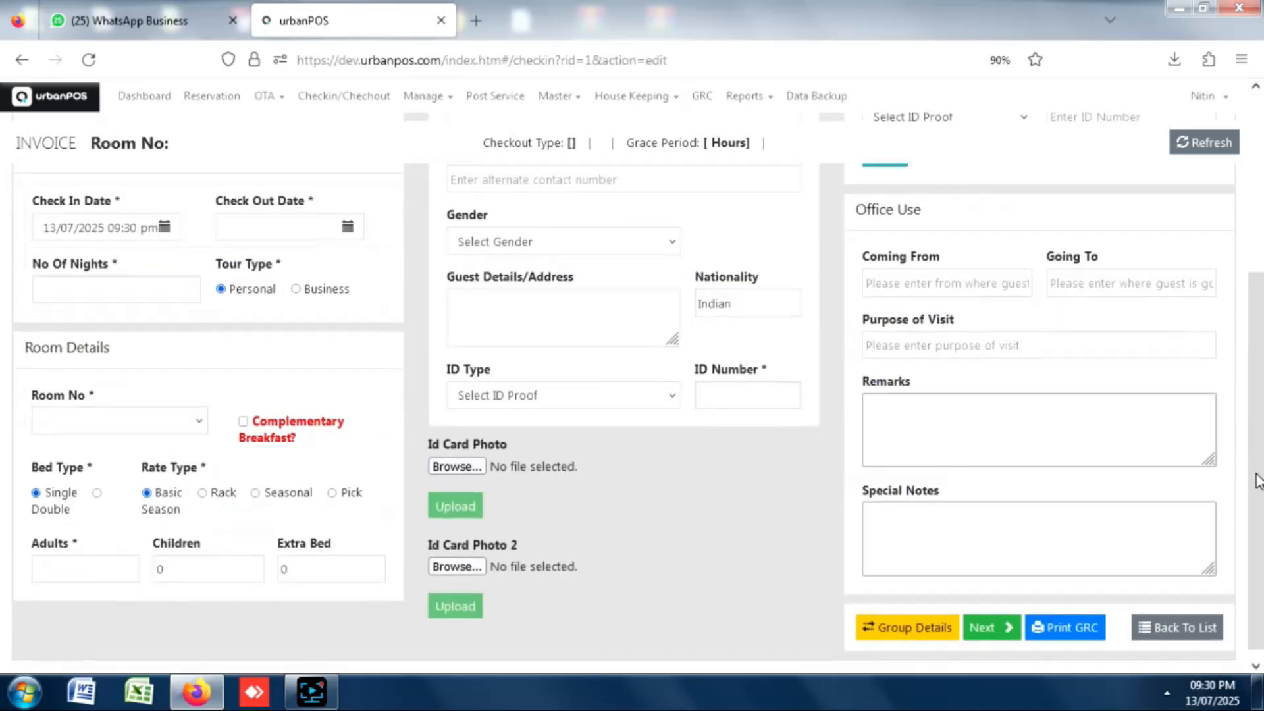
{"action": "left_click", "coordinate": [931, 517]}
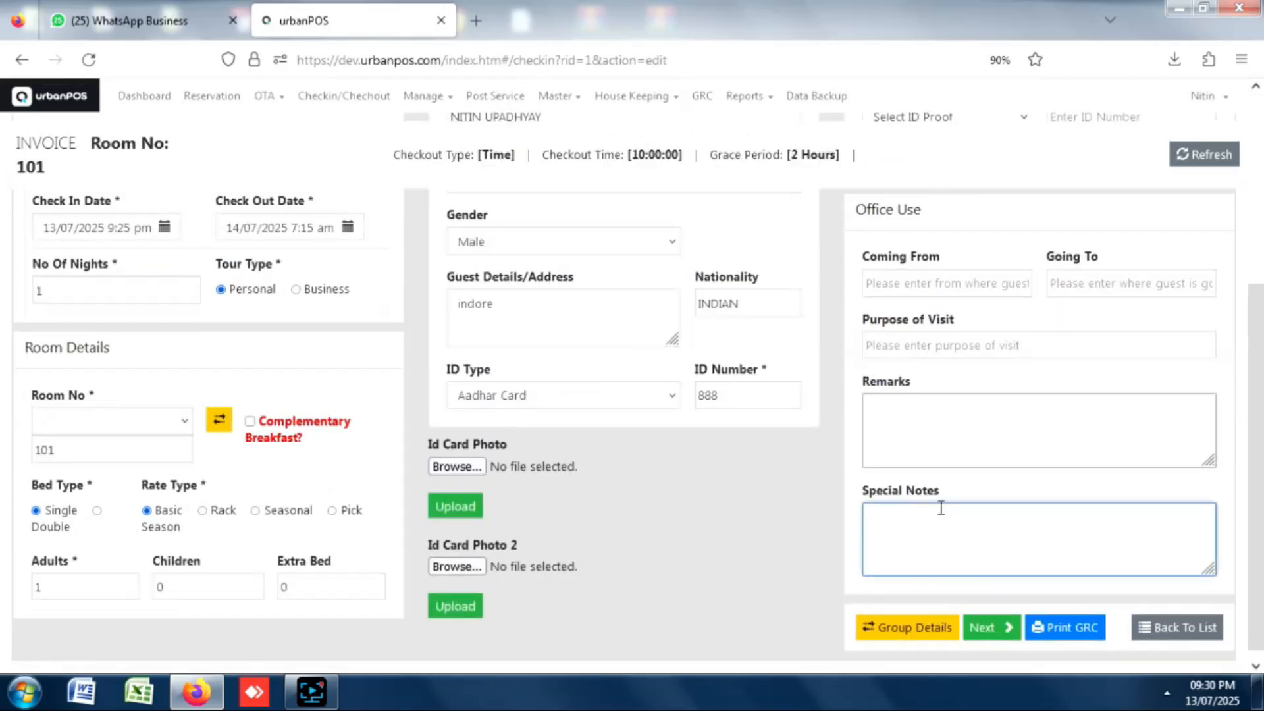
{"action": "key", "text": "Caps_Lock"}
{"action": "type", "text": "station drop by "}
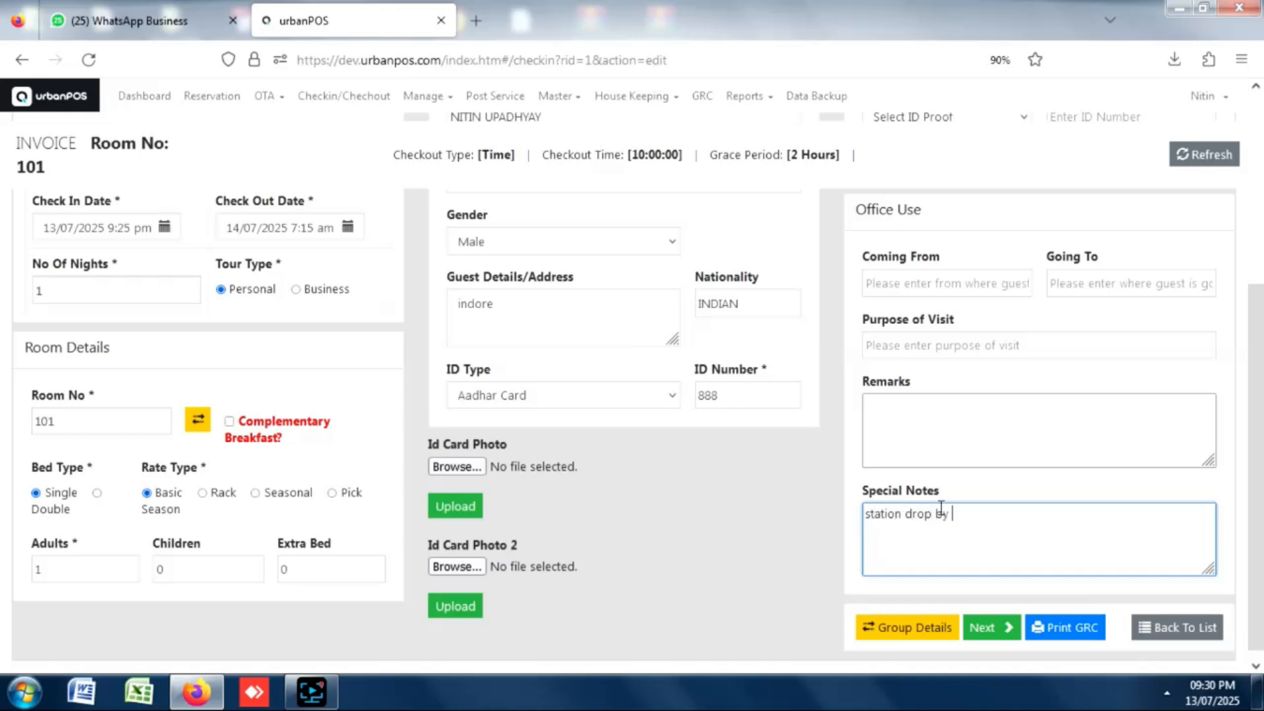
{"action": "type", "text": "4am"}
{"action": "left_click", "coordinate": [976, 633]}
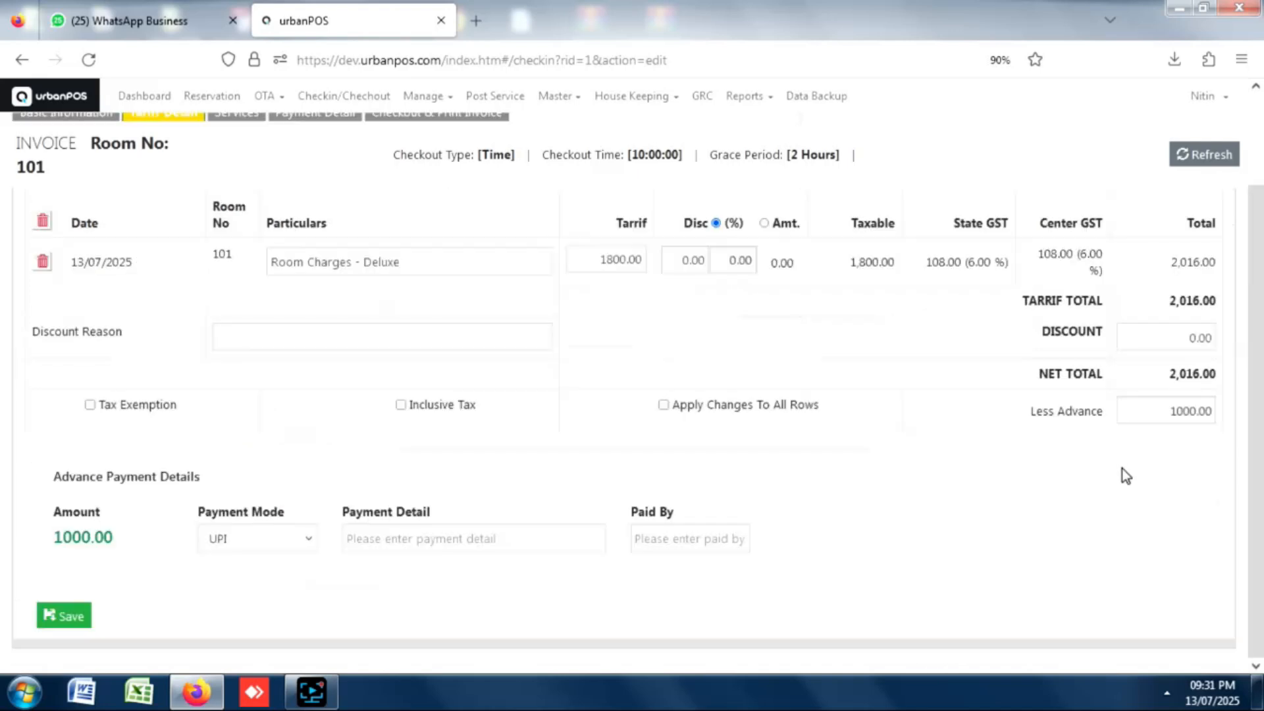
{"action": "left_click", "coordinate": [58, 622]}
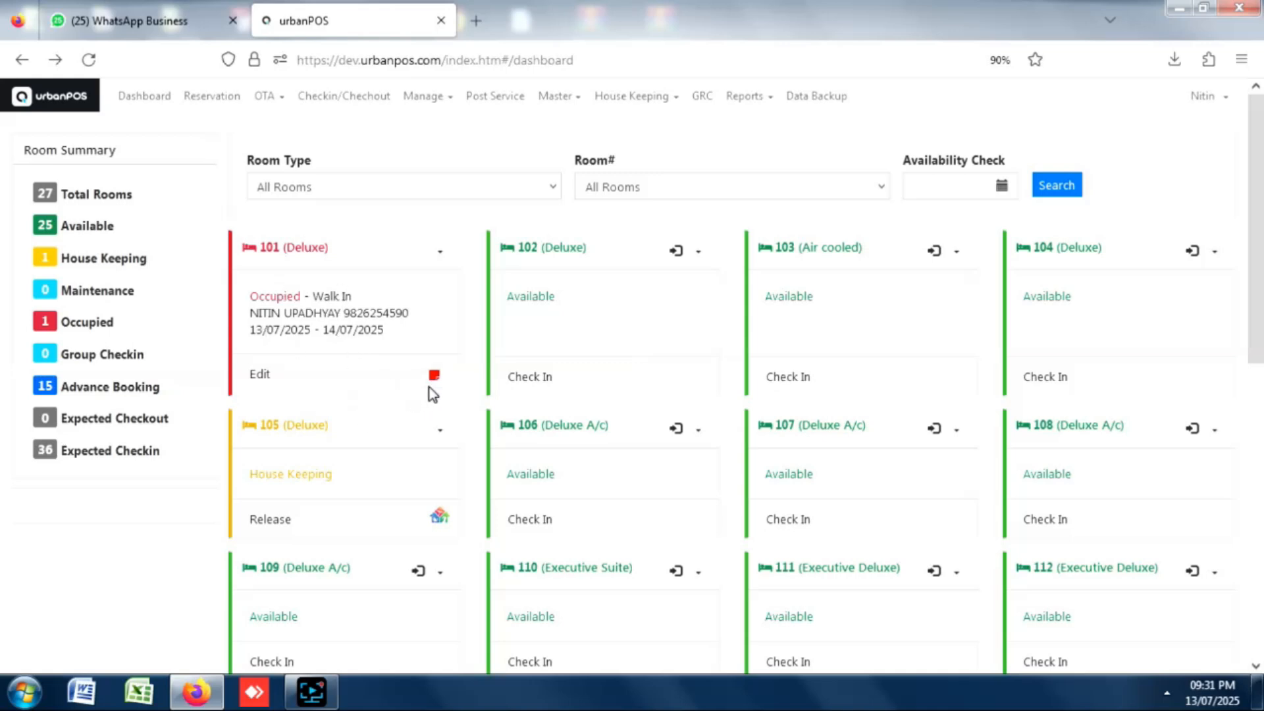
{"action": "mouse_move", "coordinate": [433, 388]}
{"action": "left_click", "coordinate": [531, 385]}
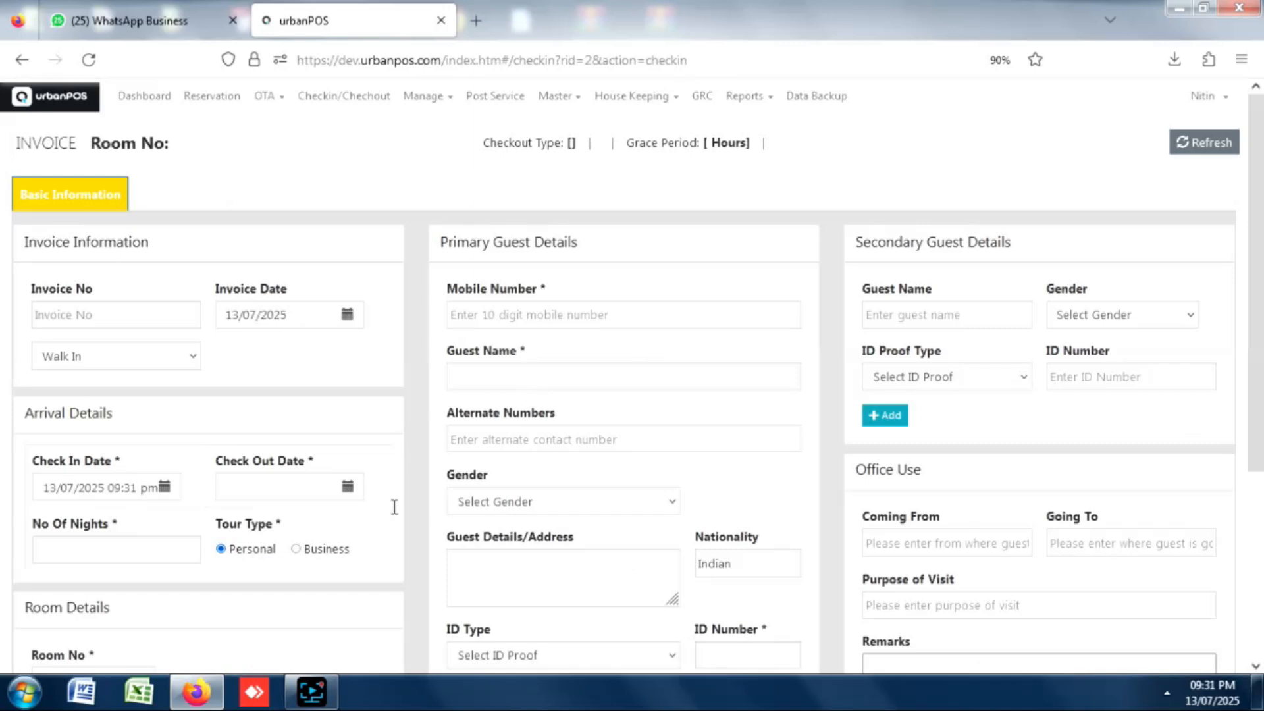
Set room 102's check-out to 14/07/2025 at 7:15 am for one night.
{"action": "left_click_drag", "start_coordinate": [1256, 199], "coordinate": [1254, 286]}
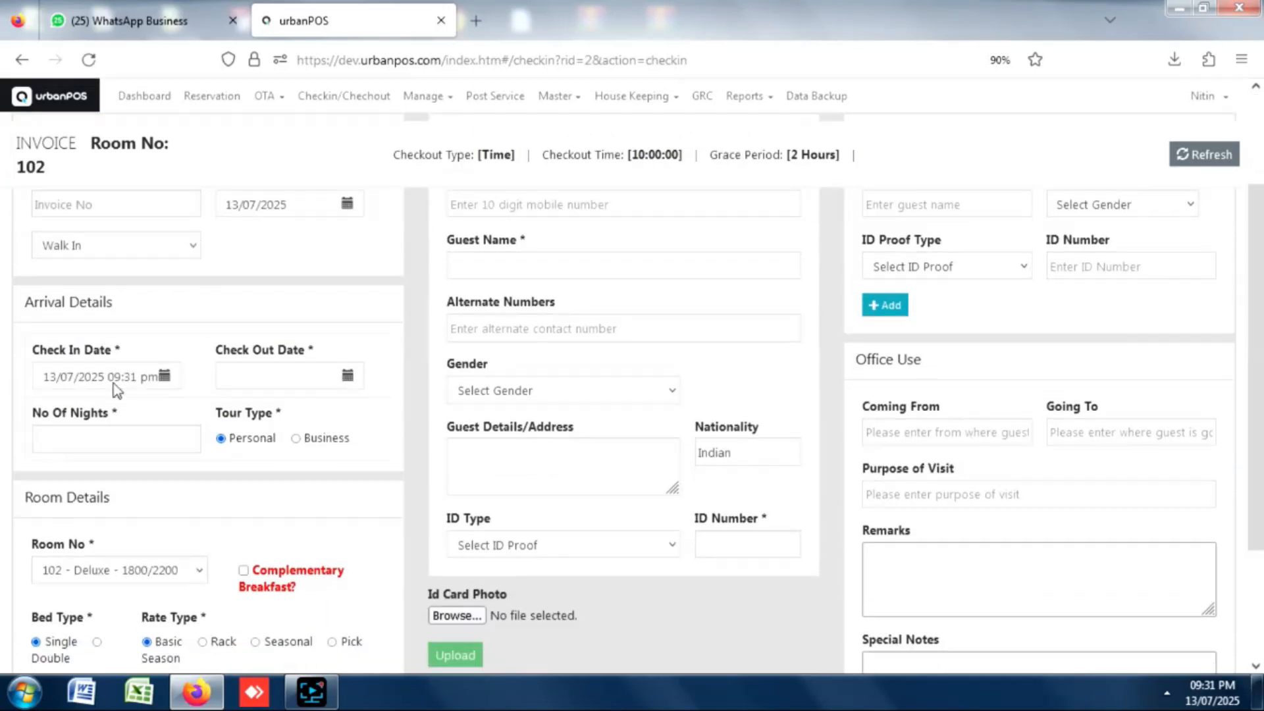
{"action": "left_click", "coordinate": [348, 379]}
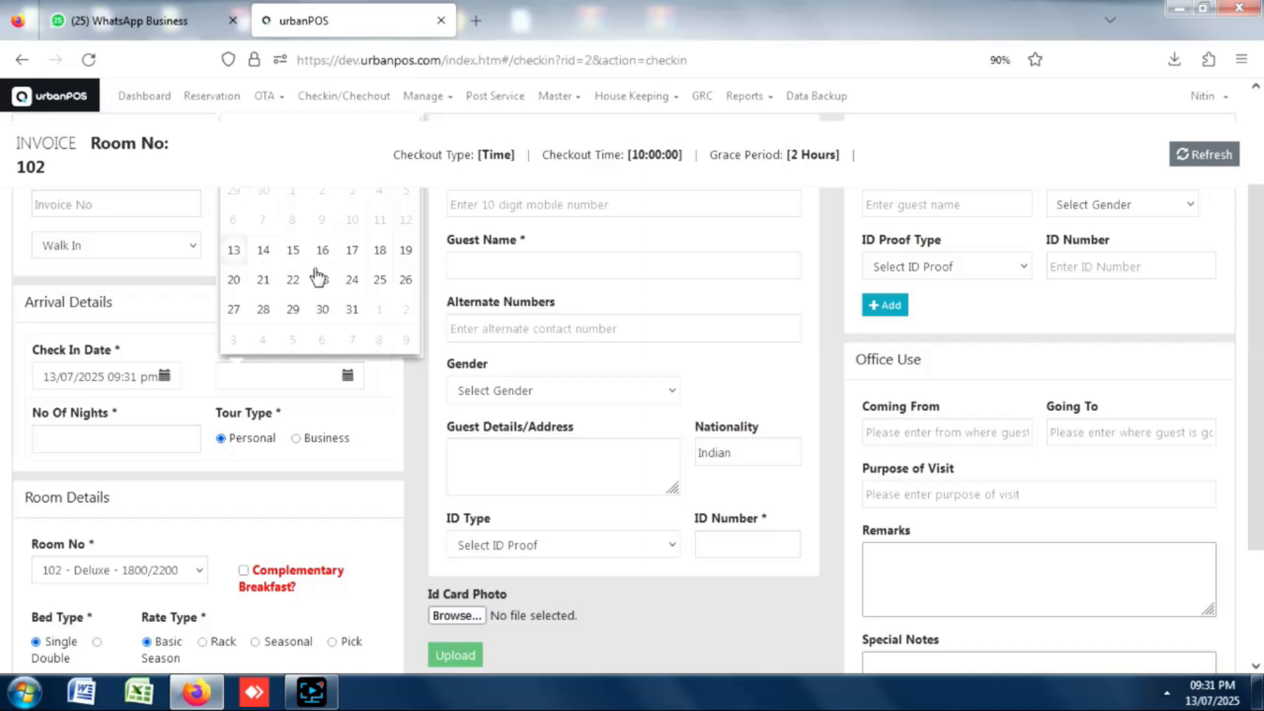
{"action": "left_click", "coordinate": [296, 276]}
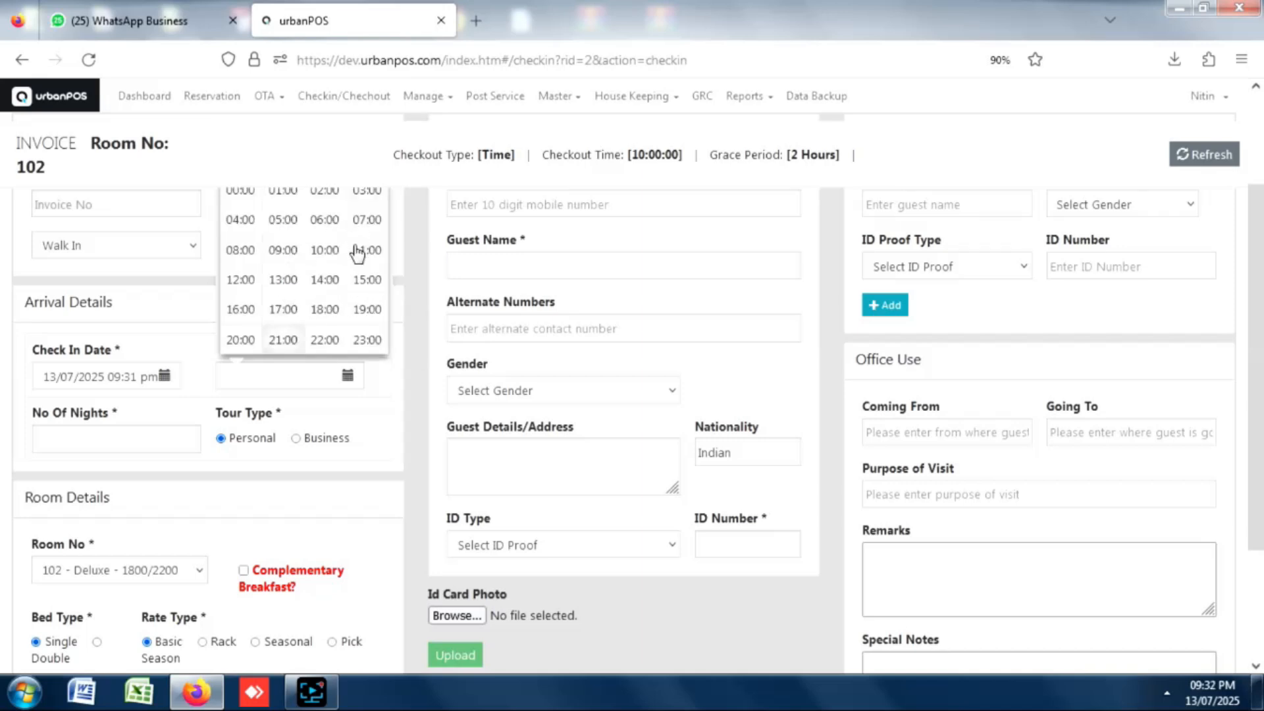
{"action": "left_click", "coordinate": [360, 222]}
{"action": "left_click", "coordinate": [364, 282]}
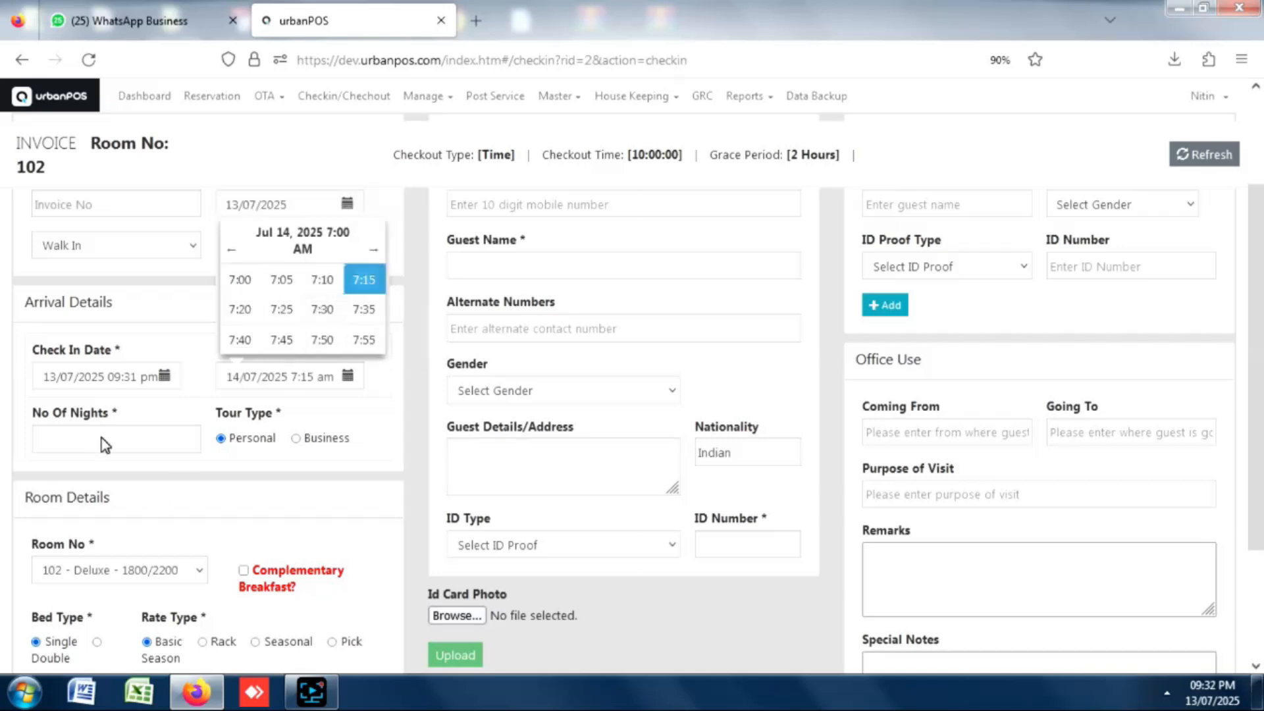
{"action": "left_click", "coordinate": [104, 445]}
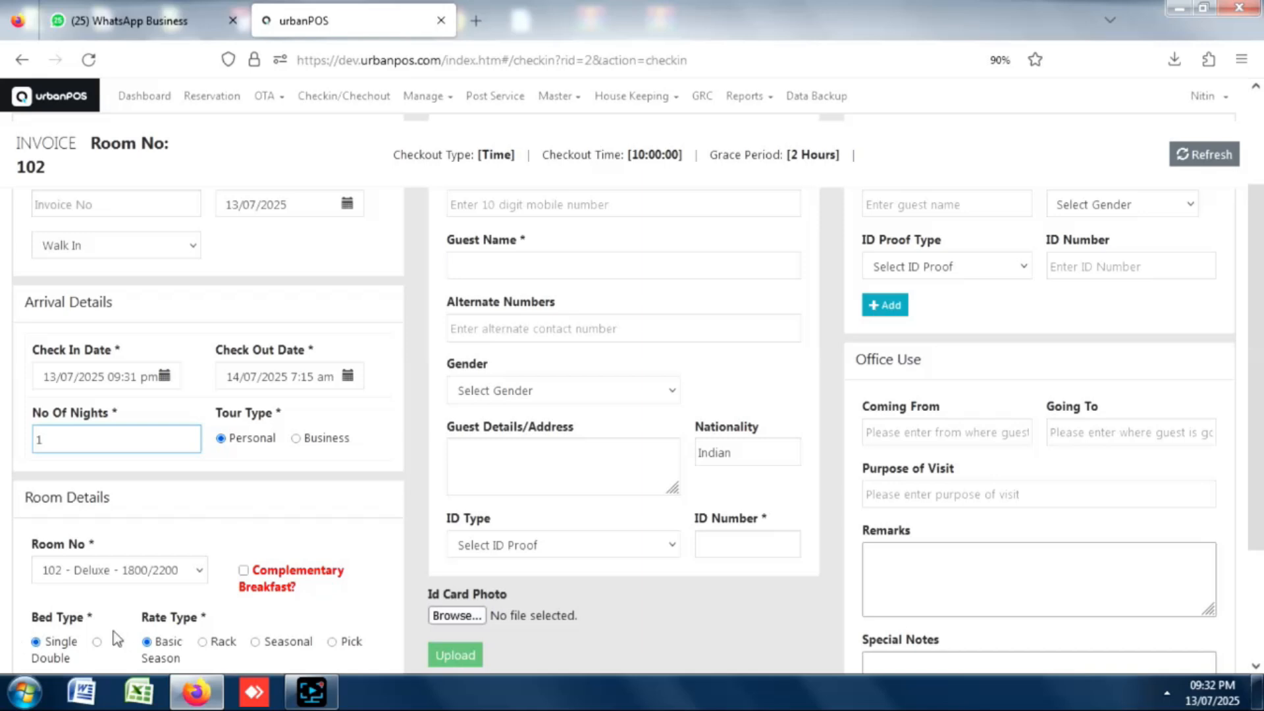
Enter 3 adults and the returning guest's mobile number so their saved details load.
{"action": "scroll", "coordinate": [642, 586], "scroll_direction": "down", "scroll_amount": 3}
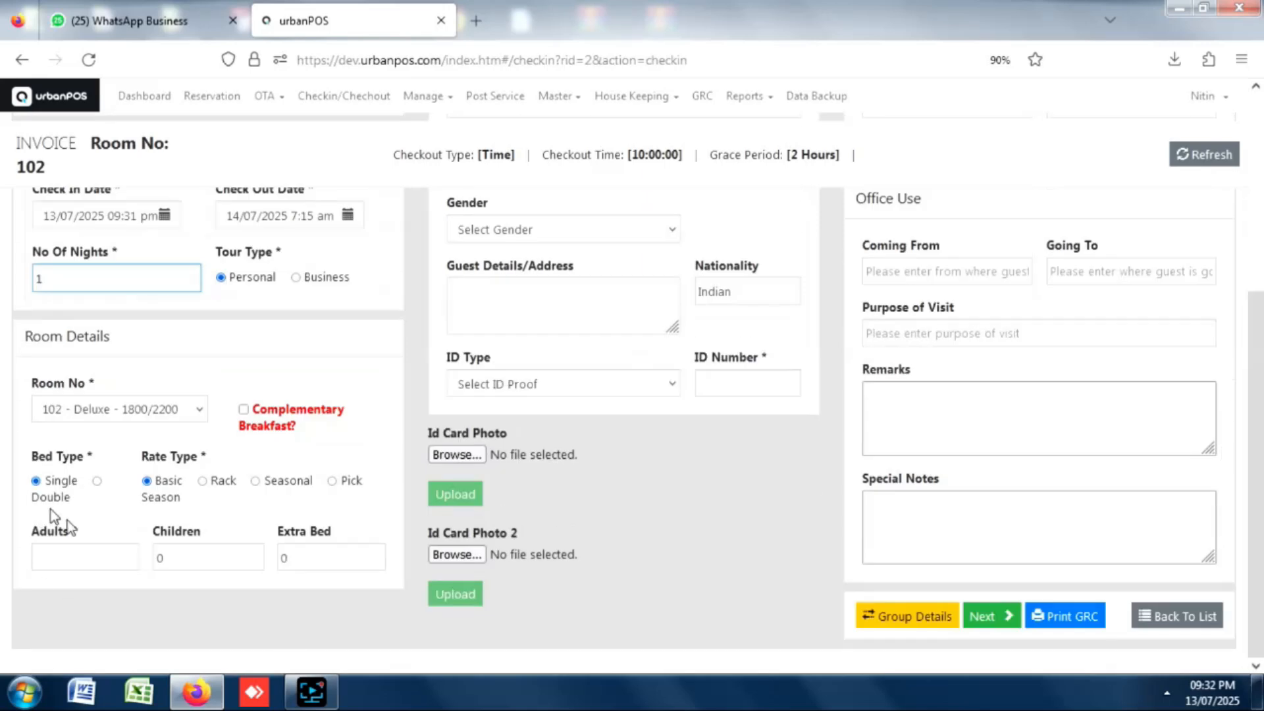
{"action": "left_click", "coordinate": [92, 552]}
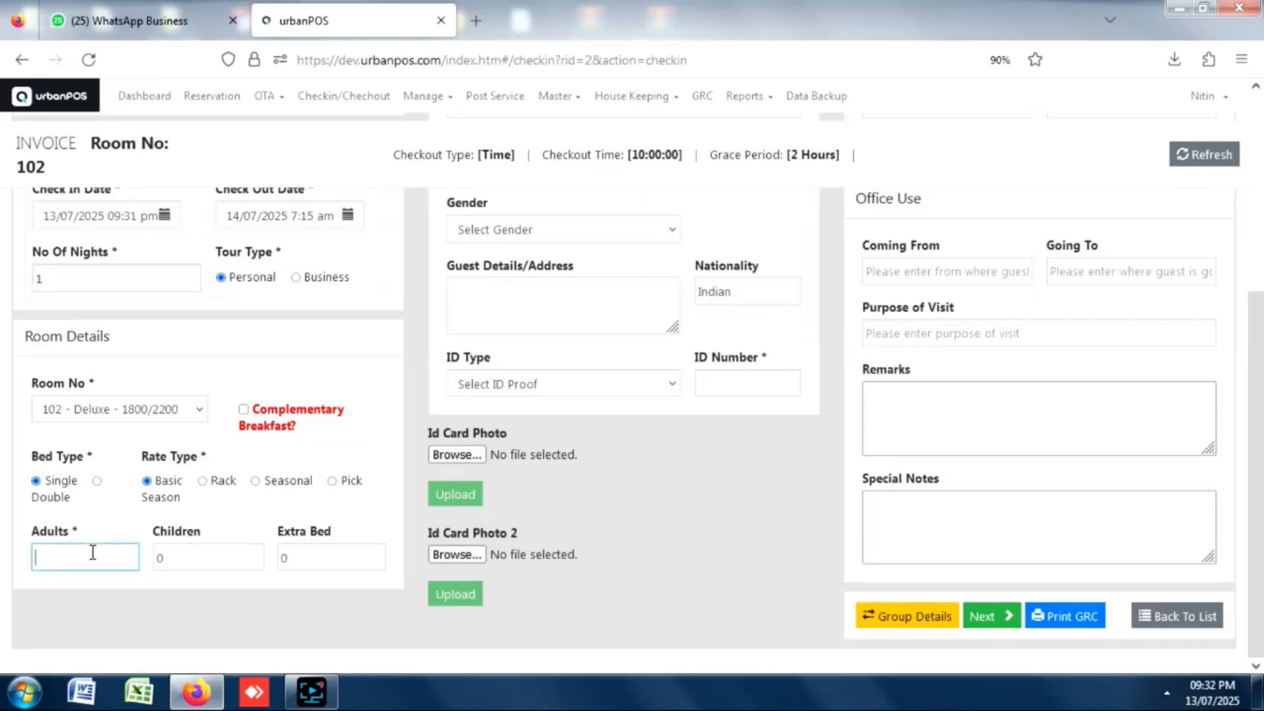
{"action": "type", "text": "3"}
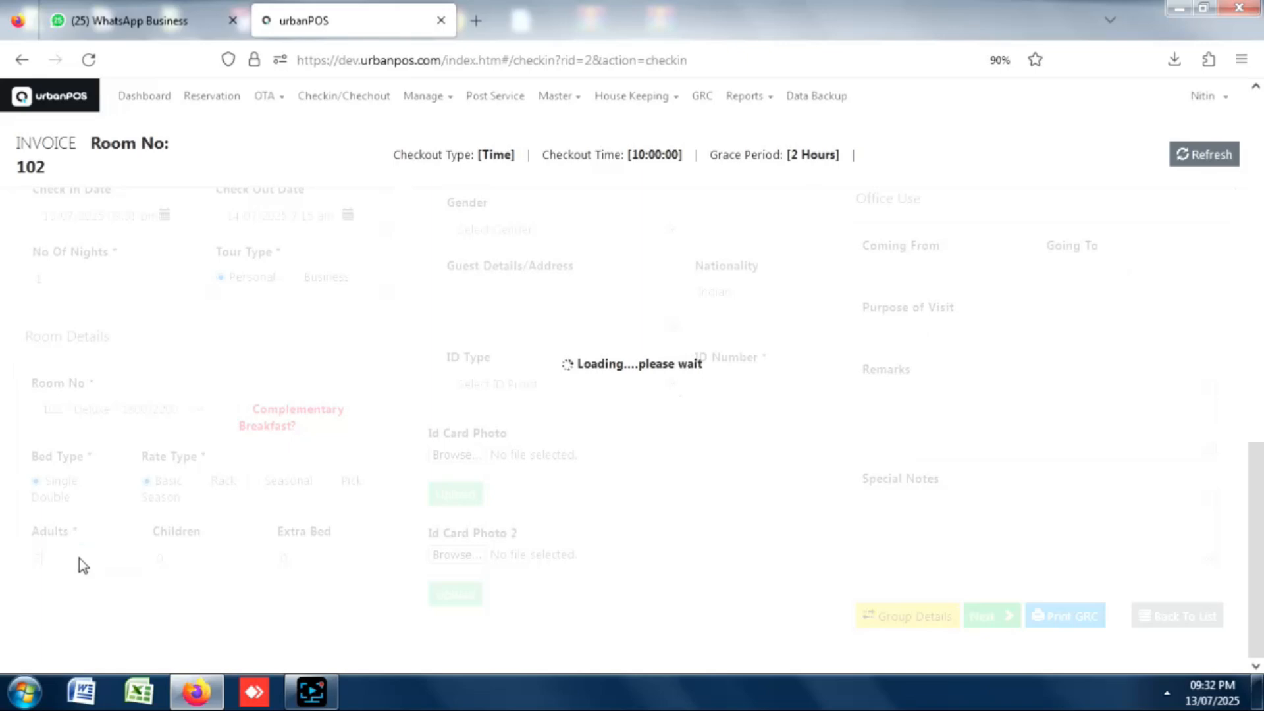
{"action": "scroll", "coordinate": [1256, 328], "scroll_direction": "up", "scroll_amount": 5}
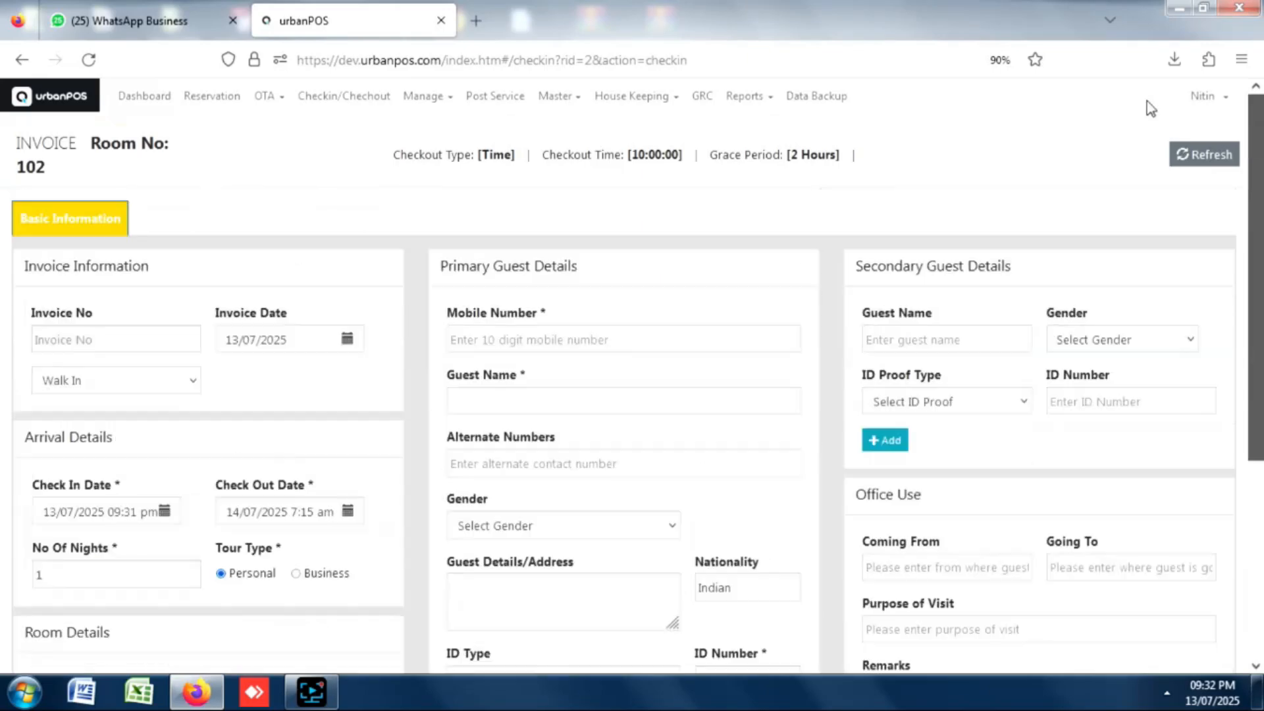
{"action": "left_click", "coordinate": [551, 341]}
{"action": "left_click", "coordinate": [474, 392]}
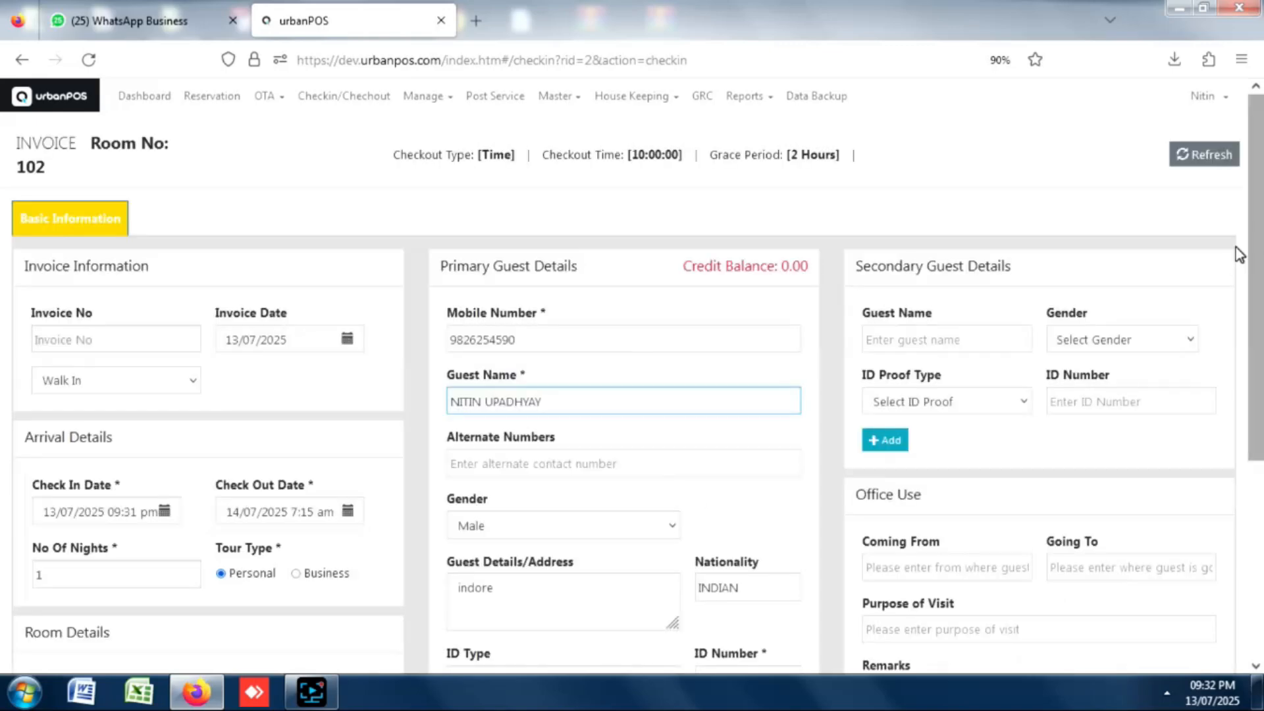
{"action": "scroll", "coordinate": [1254, 239], "scroll_direction": "down", "scroll_amount": 5}
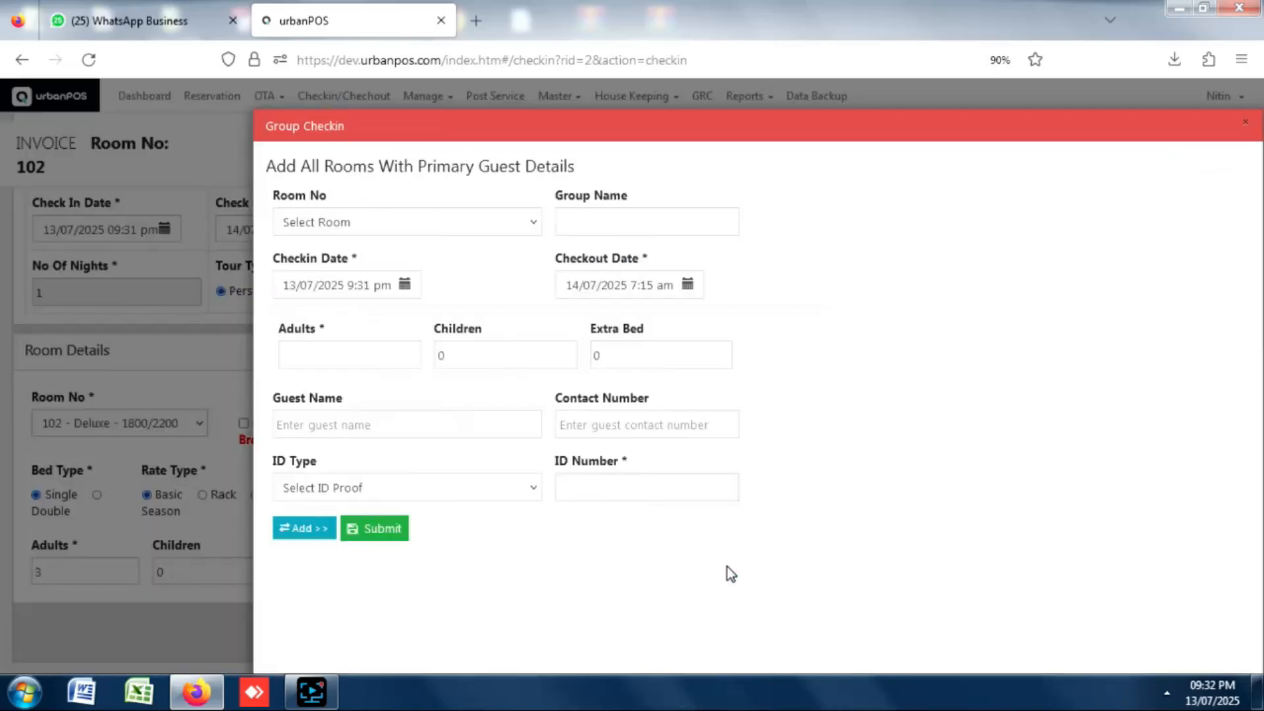
Select room 104 for the group check-in with 2 adults.
{"action": "left_click", "coordinate": [357, 232]}
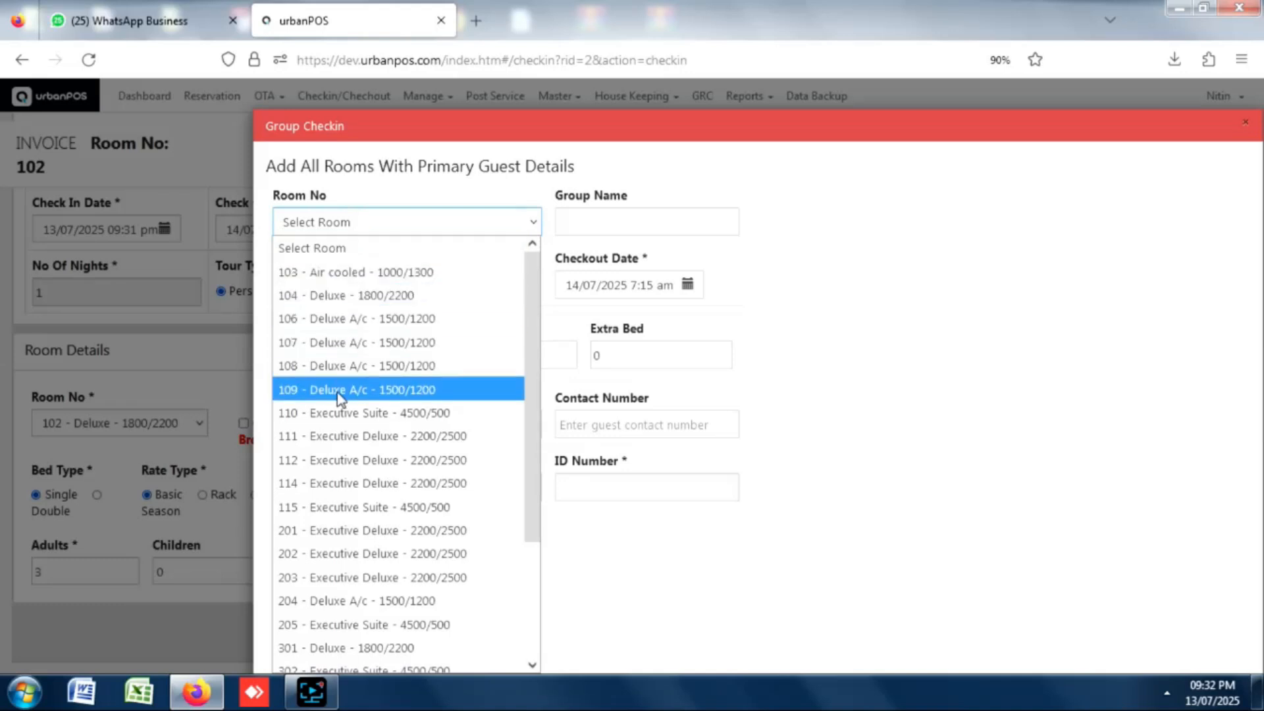
{"action": "left_click", "coordinate": [327, 300]}
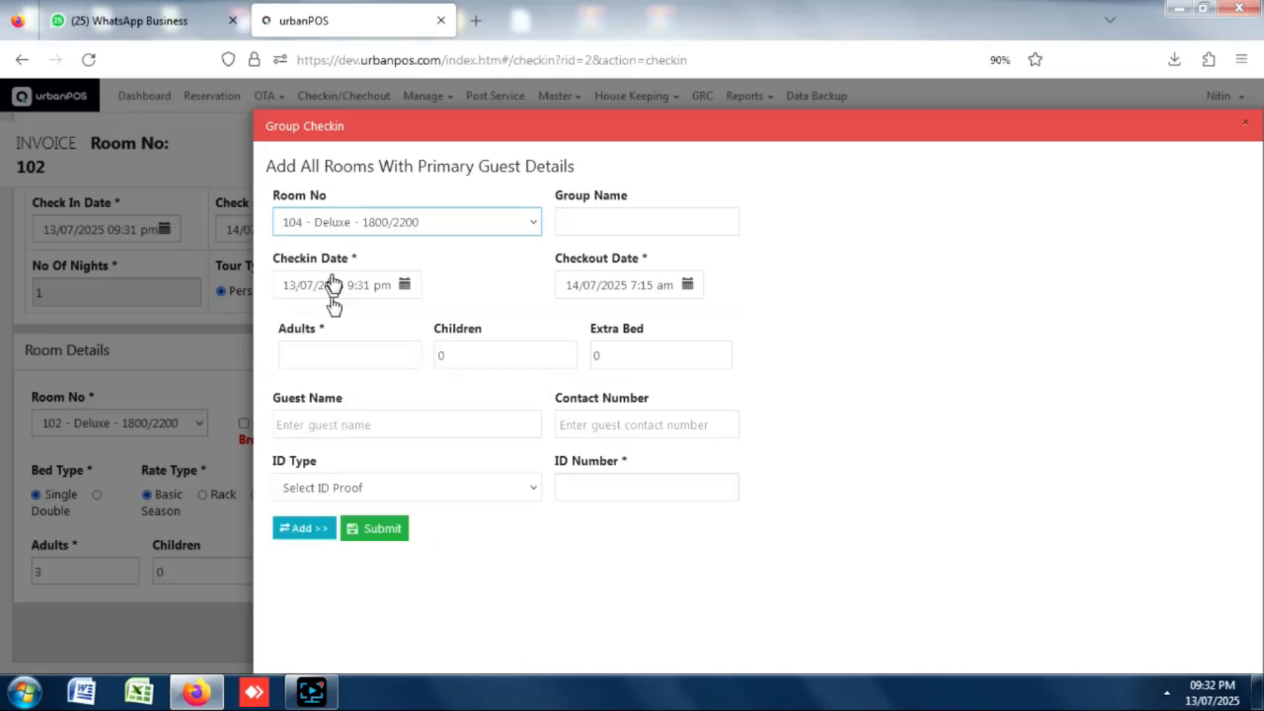
{"action": "left_click", "coordinate": [604, 223]}
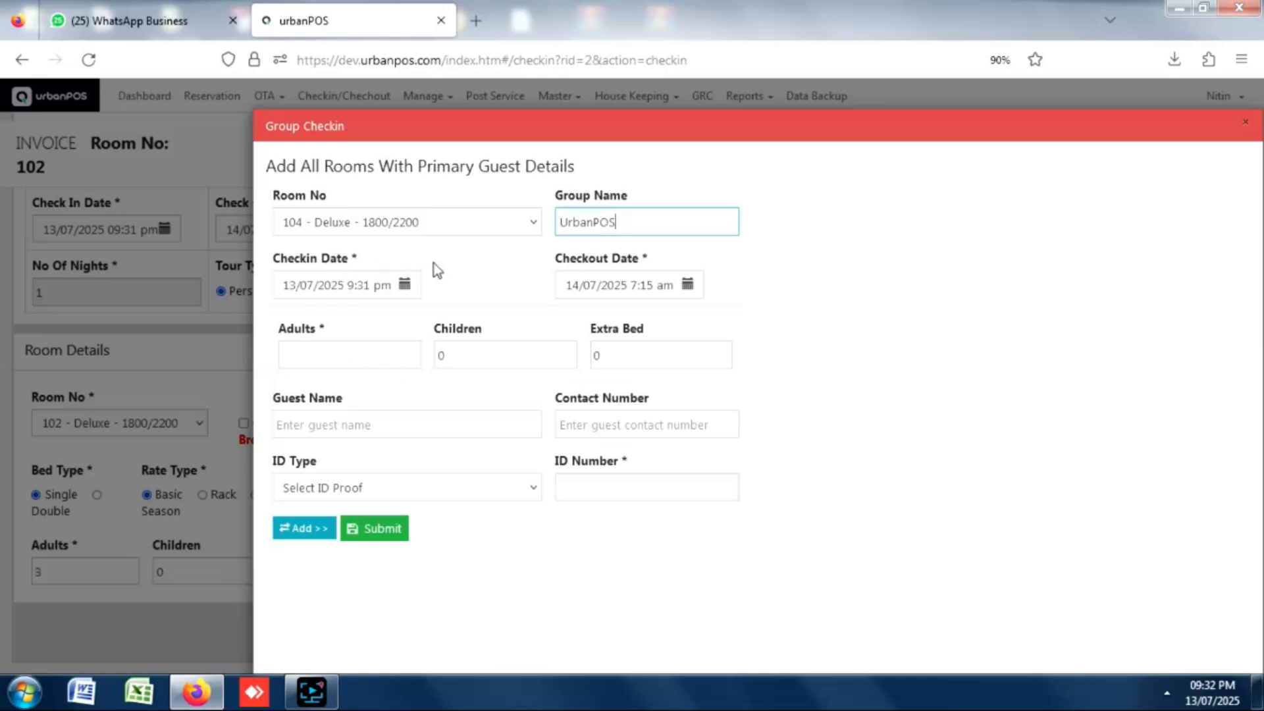
{"action": "left_click", "coordinate": [366, 362]}
{"action": "type", "text": "2"}
Fill in room 104's guest name, contact number, Aadhar Card ID number, and add it to the group list.
{"action": "left_click", "coordinate": [338, 421]}
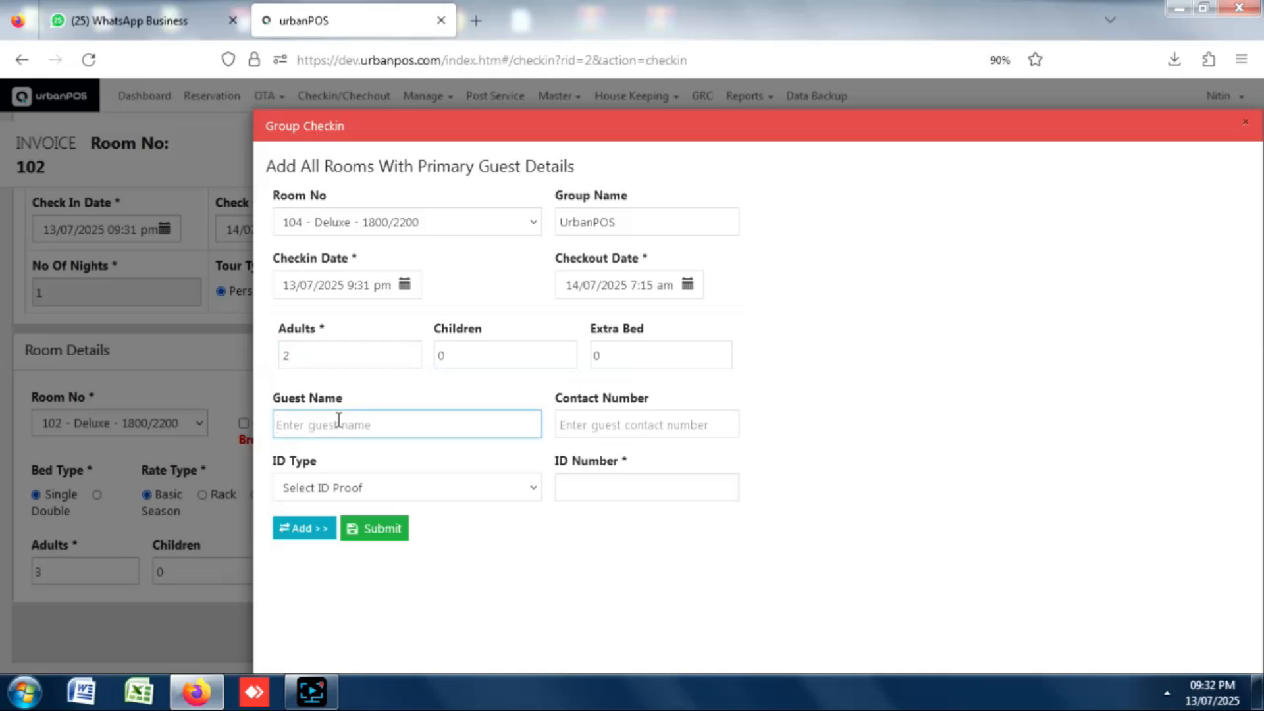
{"action": "key", "text": "Caps_Lock"}
{"action": "type", "text": "R"}
{"action": "key", "text": "Tab"}
{"action": "type", "text": "1234"}
{"action": "left_click", "coordinate": [353, 501]}
{"action": "left_click", "coordinate": [388, 534]}
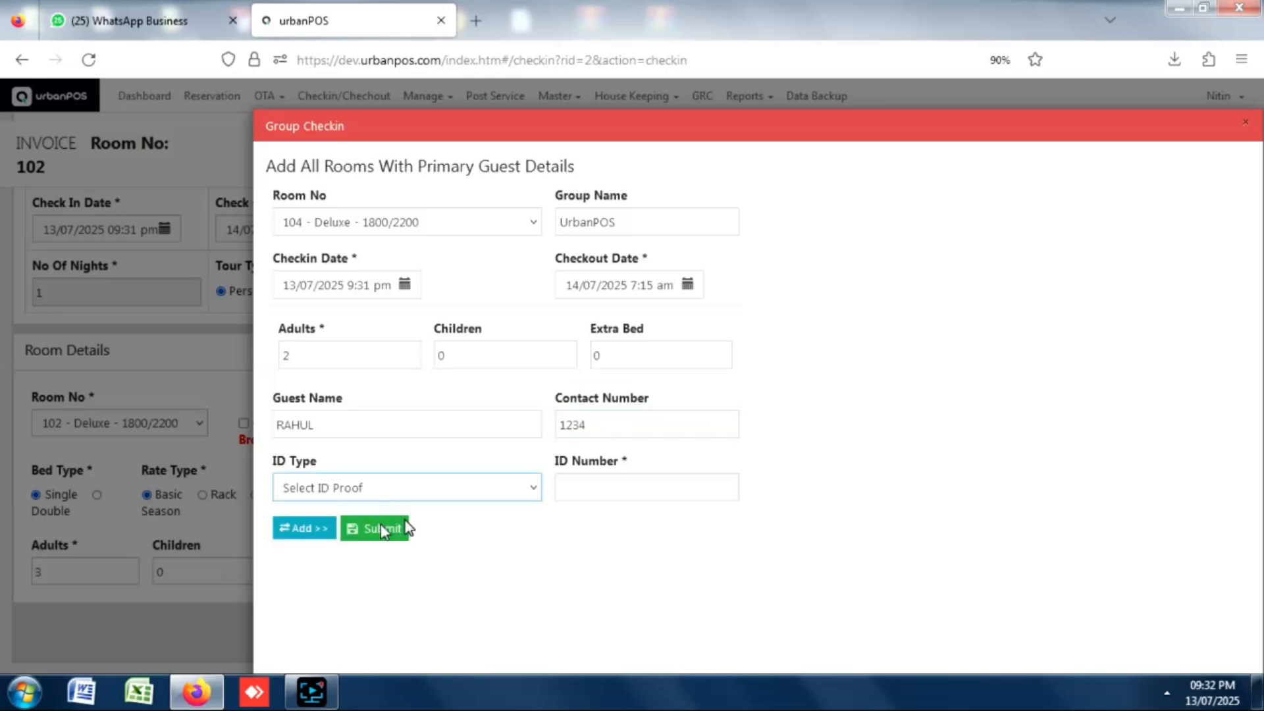
{"action": "left_click", "coordinate": [614, 490]}
{"action": "type", "text": "12656"}
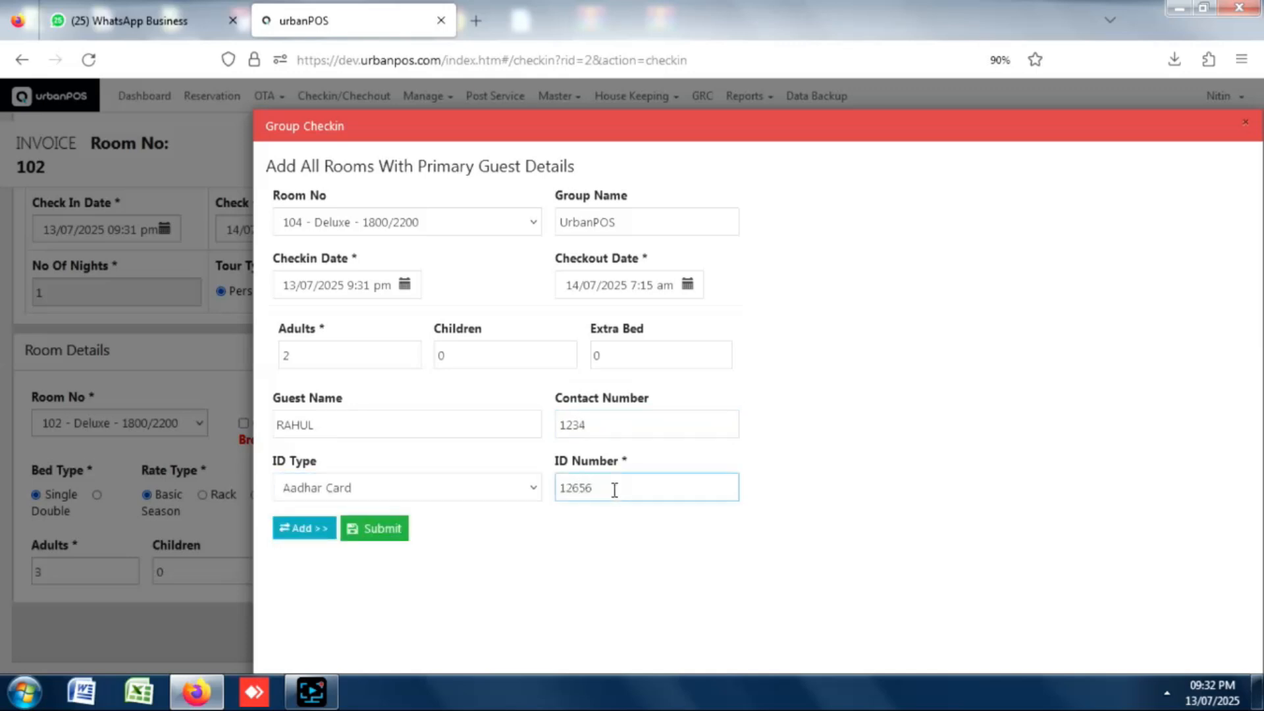
{"action": "left_click", "coordinate": [318, 536]}
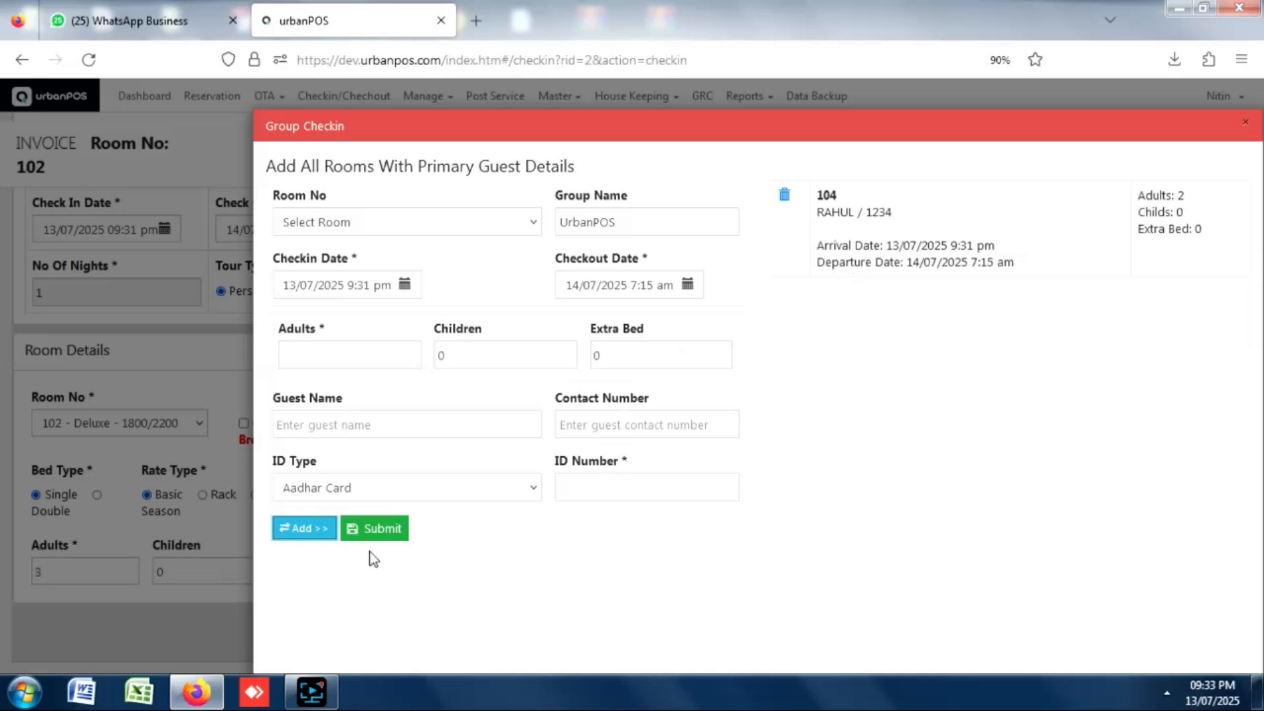
Select room 109 with 1 adult and enter its guest's name.
{"action": "left_click", "coordinate": [359, 230]}
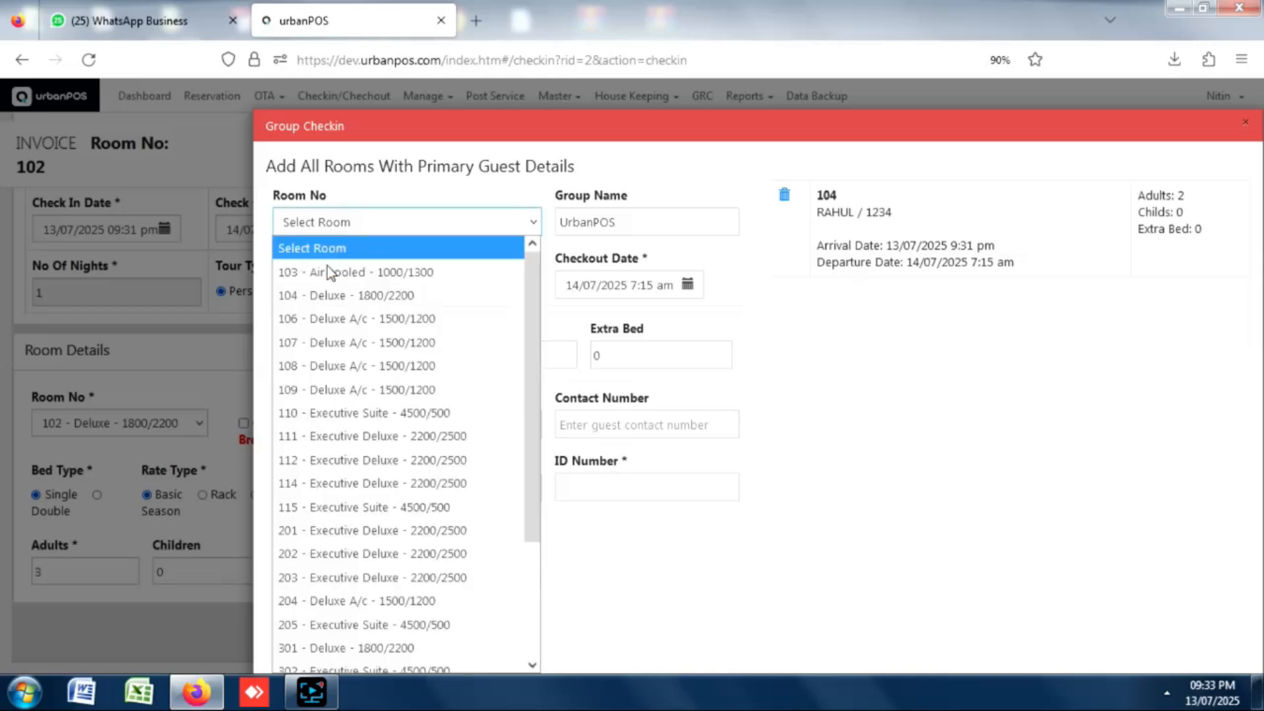
{"action": "left_click", "coordinate": [312, 395]}
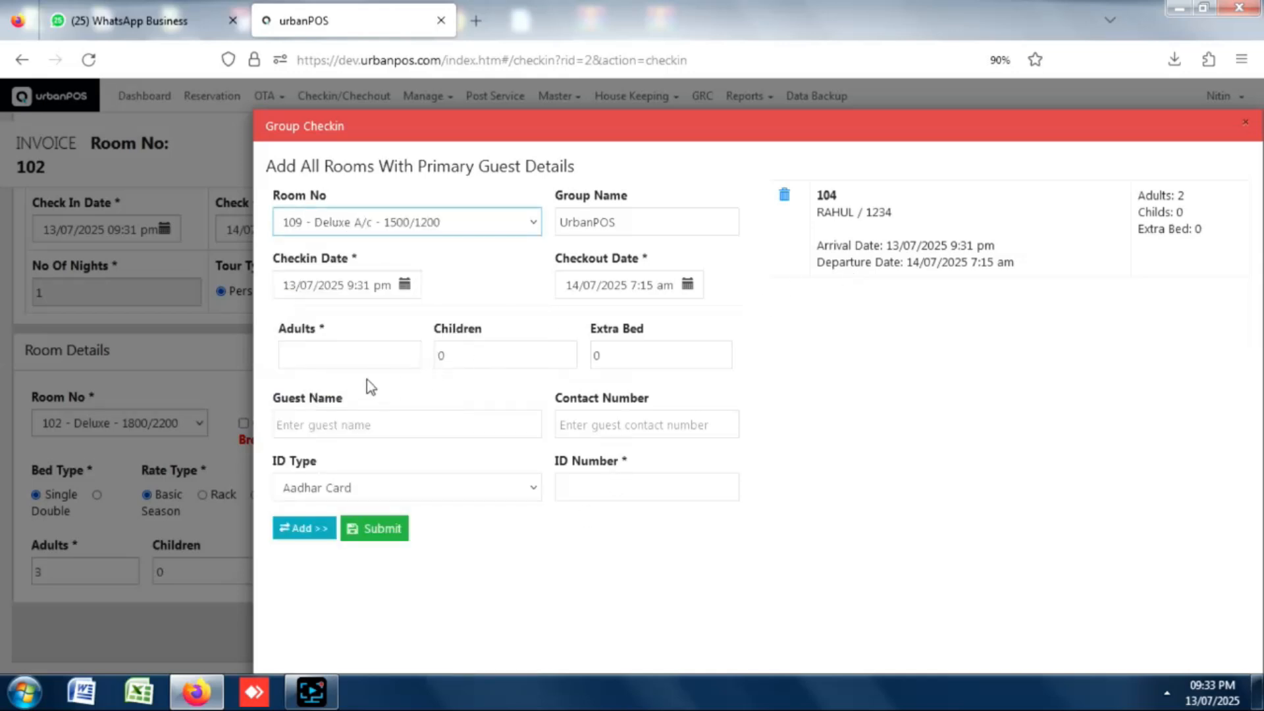
{"action": "left_click", "coordinate": [358, 358]}
{"action": "type", "text": "1"}
{"action": "left_click", "coordinate": [335, 426]}
{"action": "type", "text": "RAVU"}
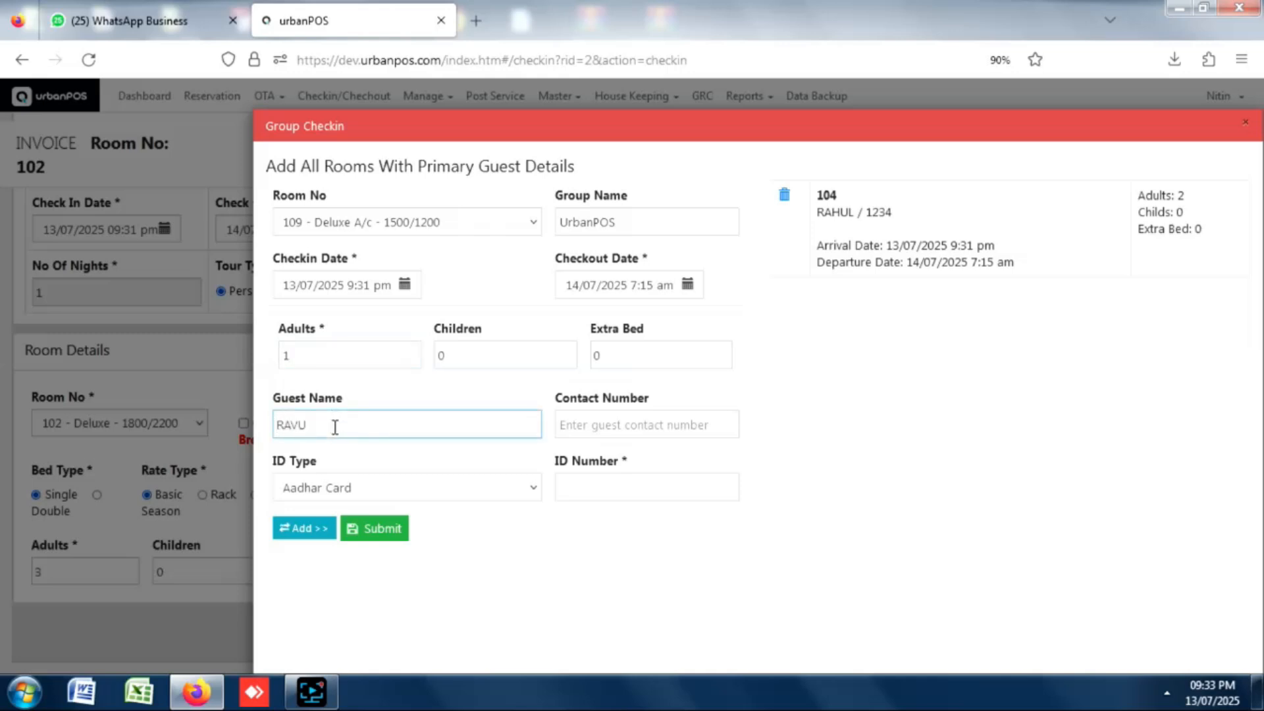
Give room 109's guest an Aadhar Card ID number, add it to the group, and submit the group check-in.
{"action": "left_click", "coordinate": [579, 410]}
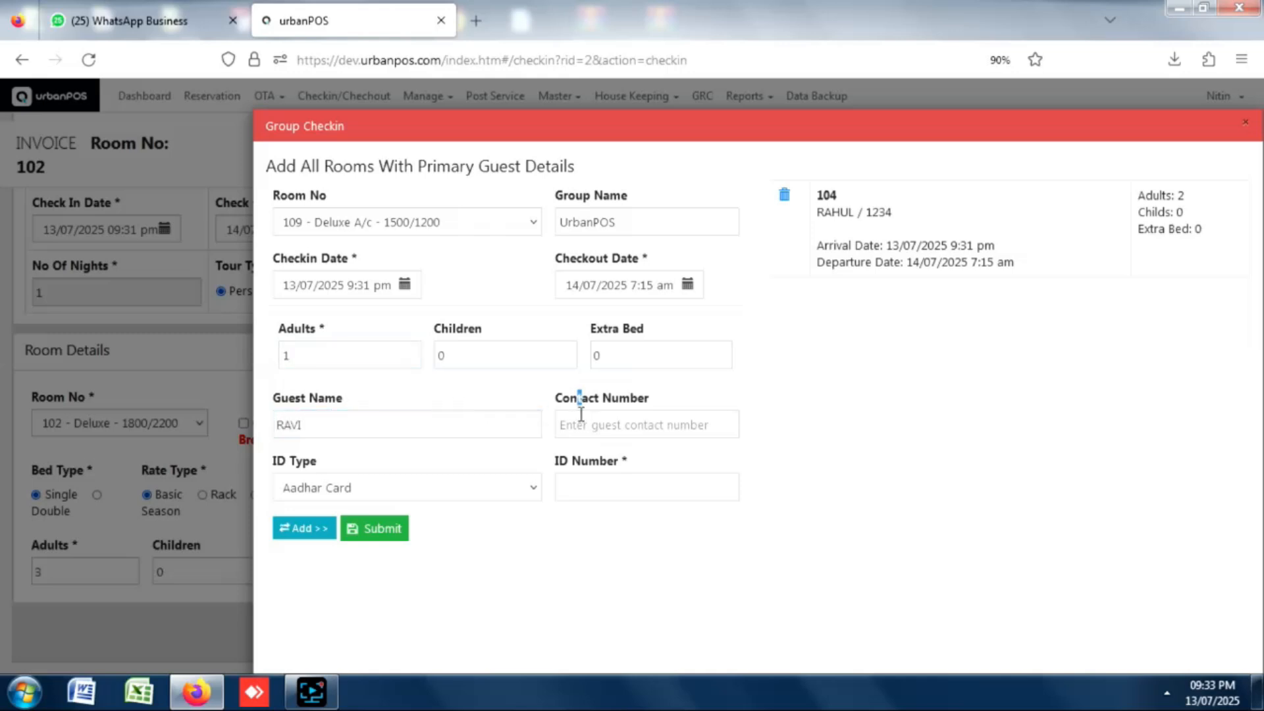
{"action": "left_click", "coordinate": [376, 495]}
{"action": "left_click", "coordinate": [333, 534]}
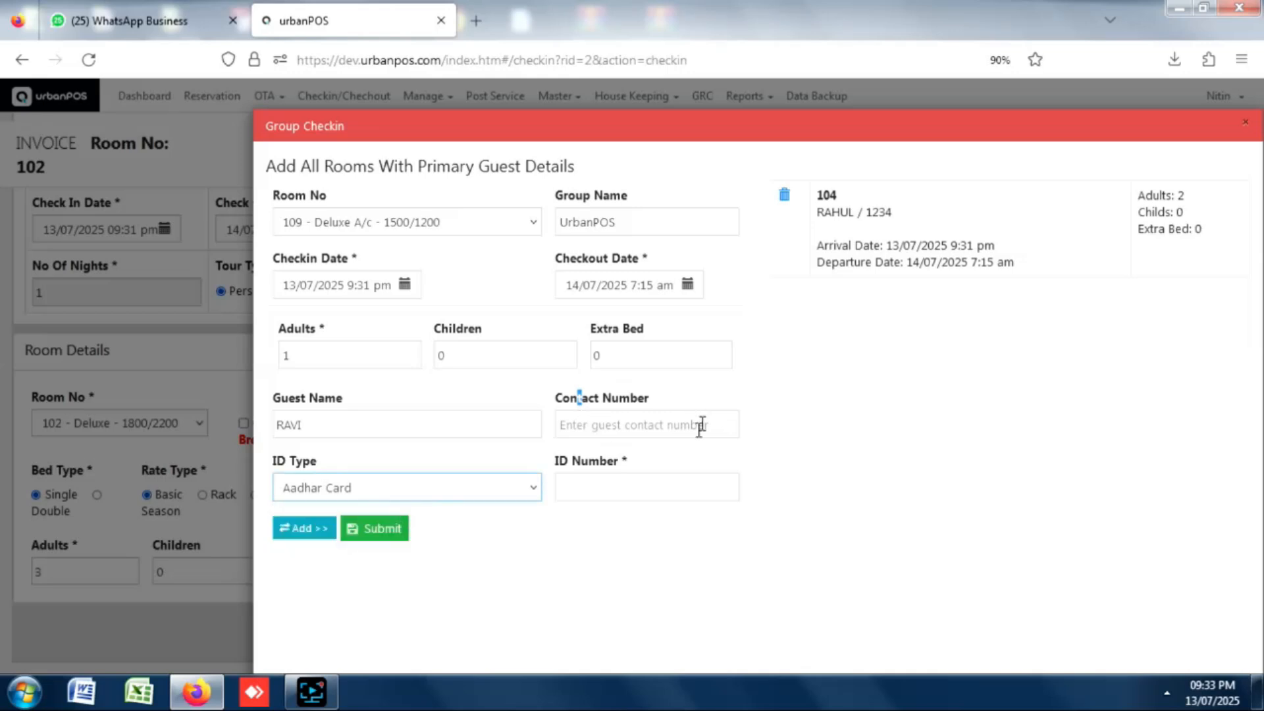
{"action": "left_click", "coordinate": [629, 481]}
{"action": "type", "text": "456"}
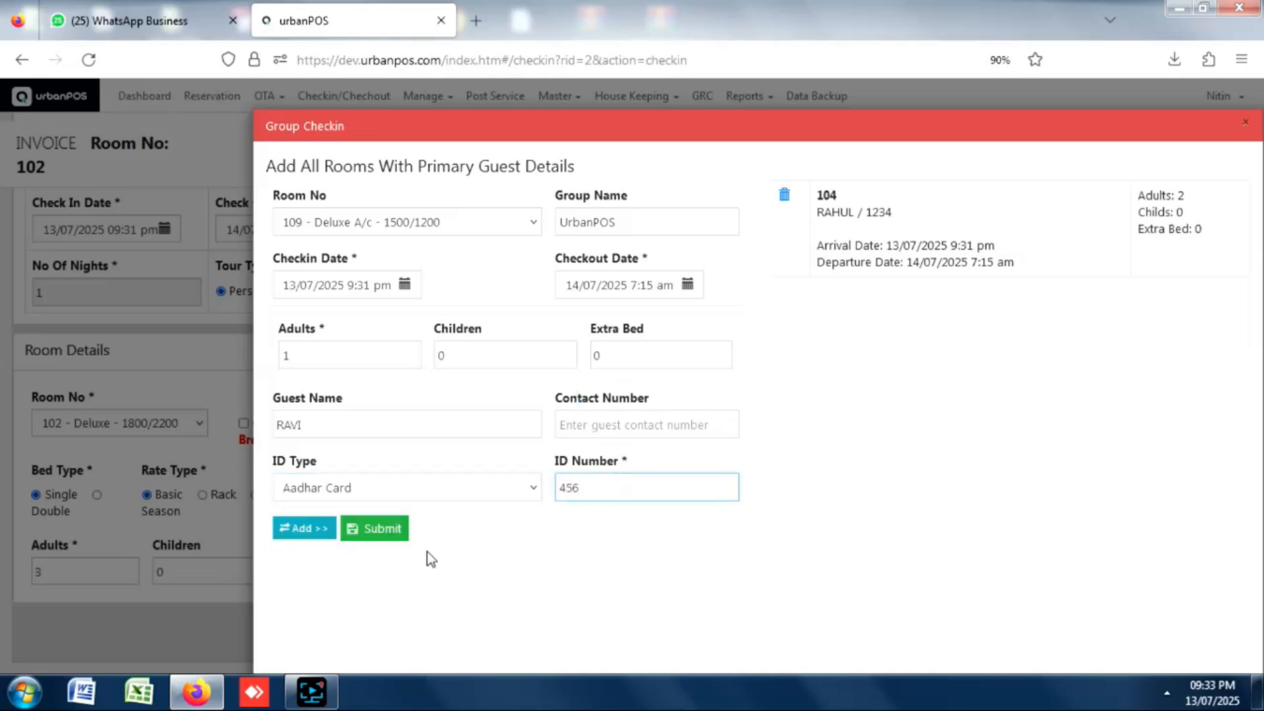
{"action": "left_click", "coordinate": [308, 534]}
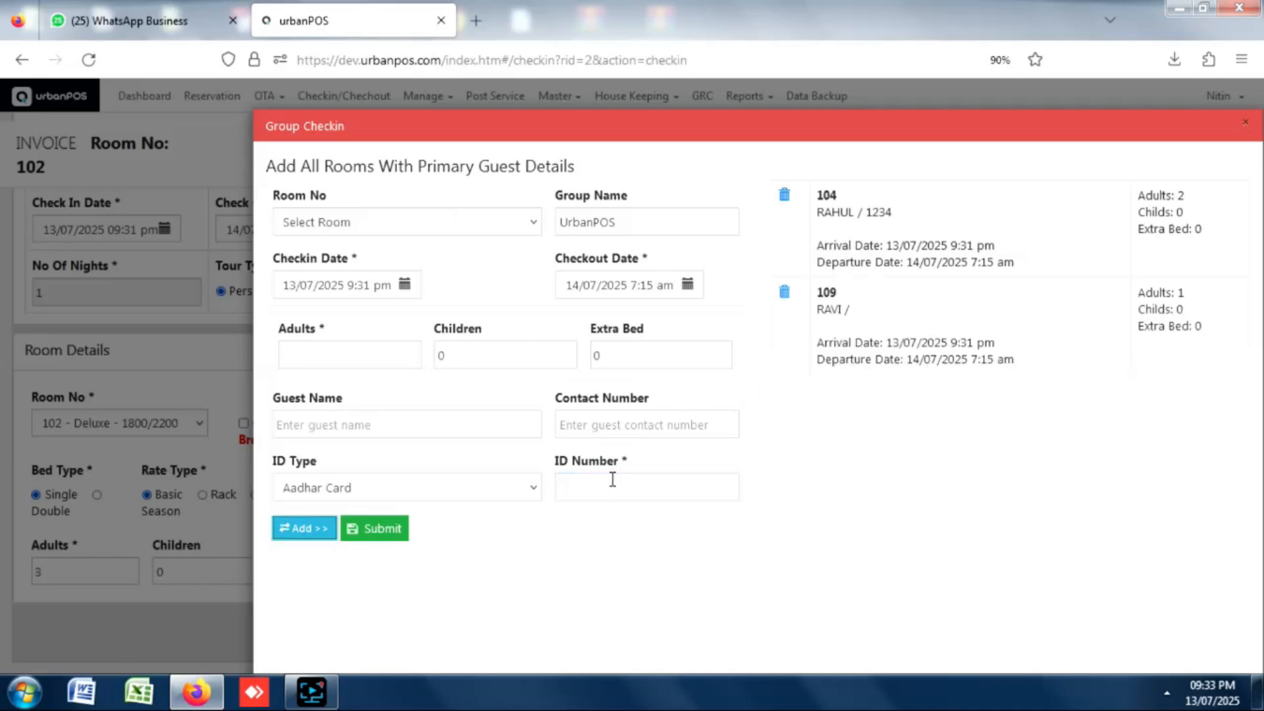
{"action": "left_click", "coordinate": [386, 535]}
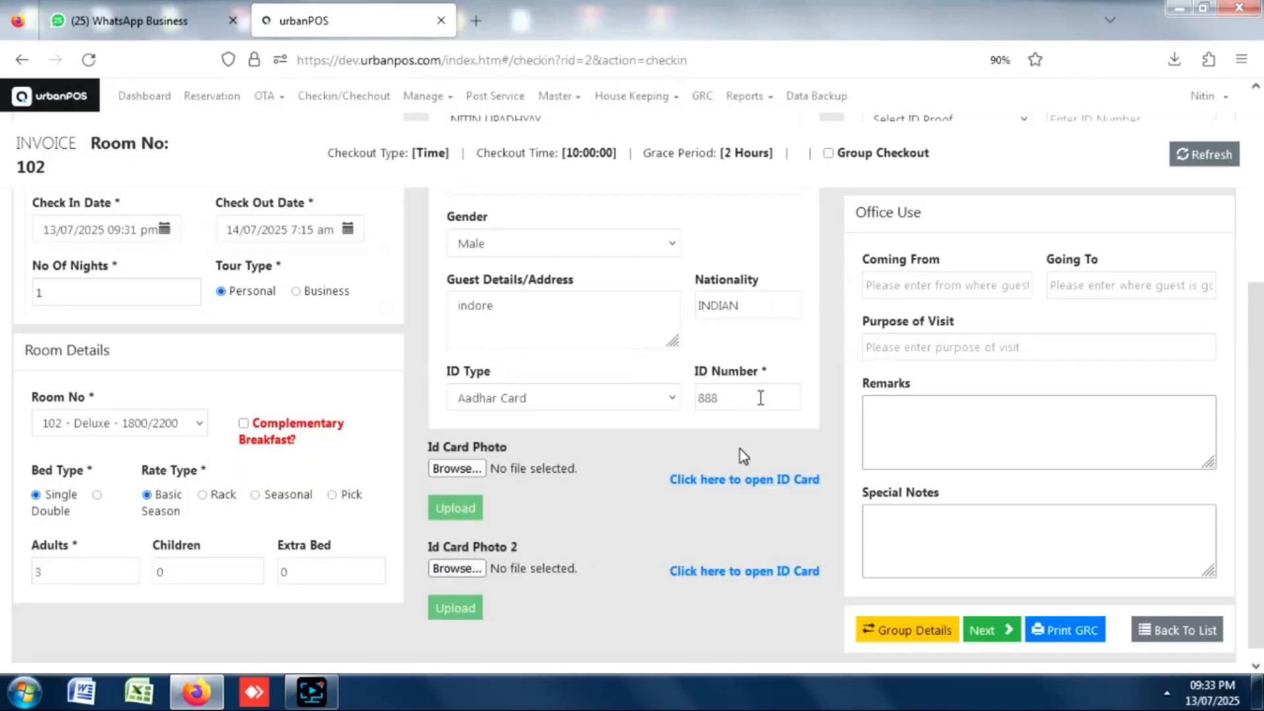
Enter a 4000 Less Advance paid in Cash on the tariff details and save the group check-in.
{"action": "left_click", "coordinate": [989, 631]}
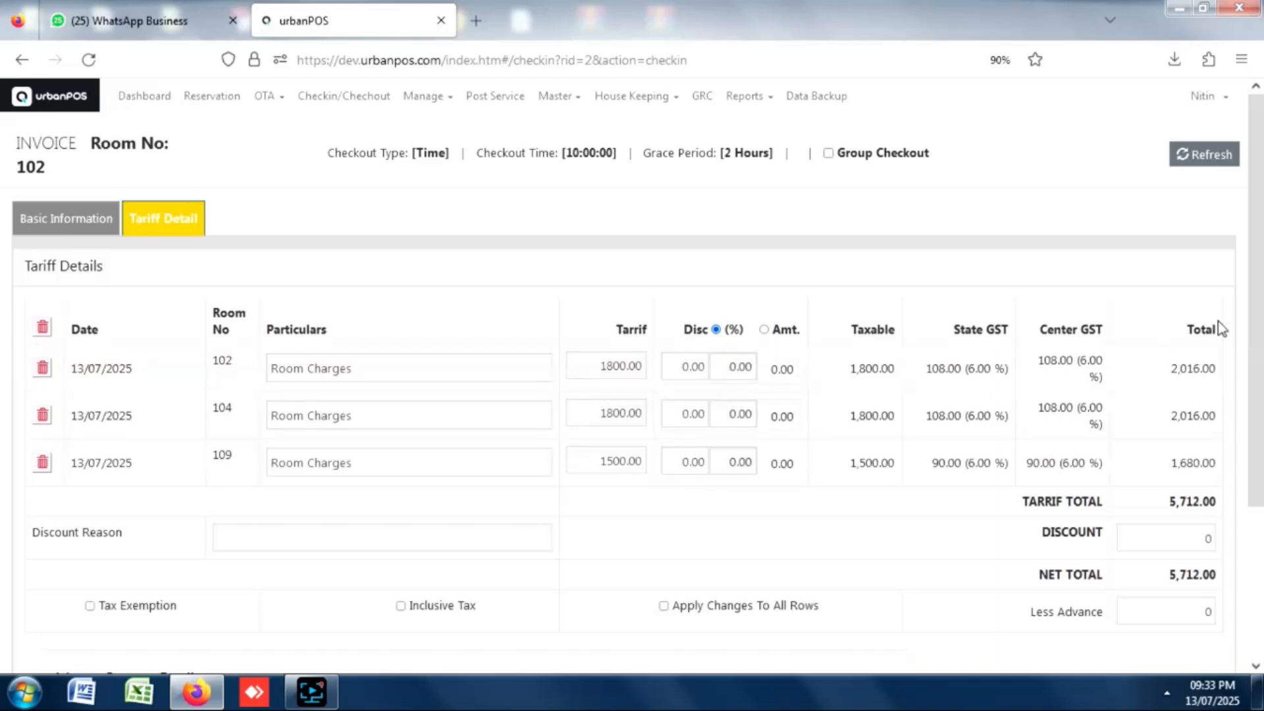
{"action": "left_click_drag", "start_coordinate": [1257, 285], "coordinate": [1257, 424]}
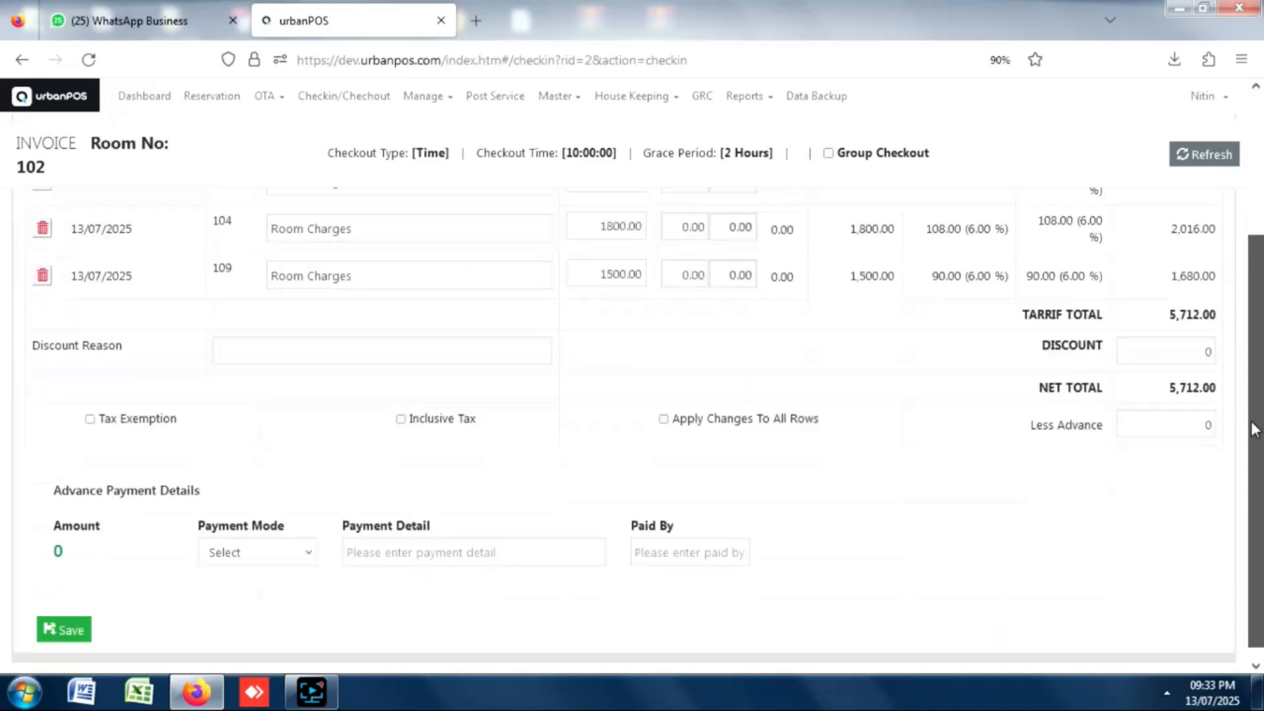
{"action": "left_click_drag", "start_coordinate": [1166, 434], "coordinate": [1229, 433]}
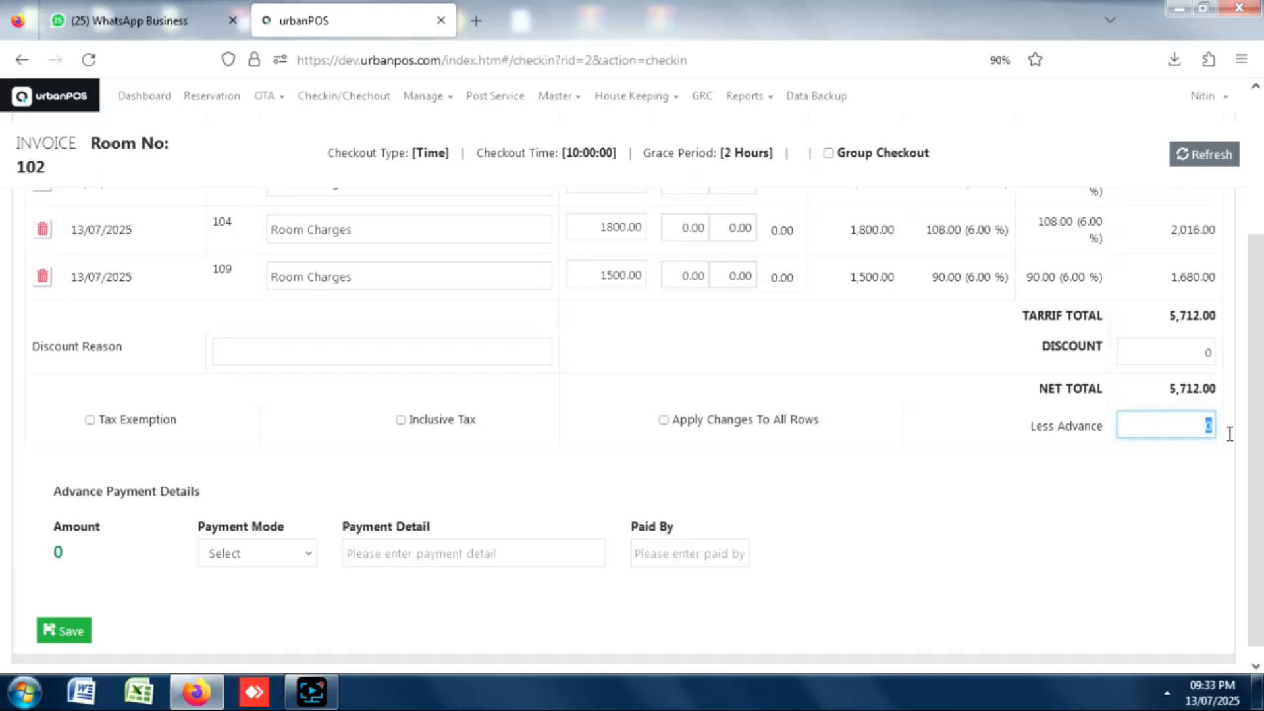
{"action": "type", "text": "4000"}
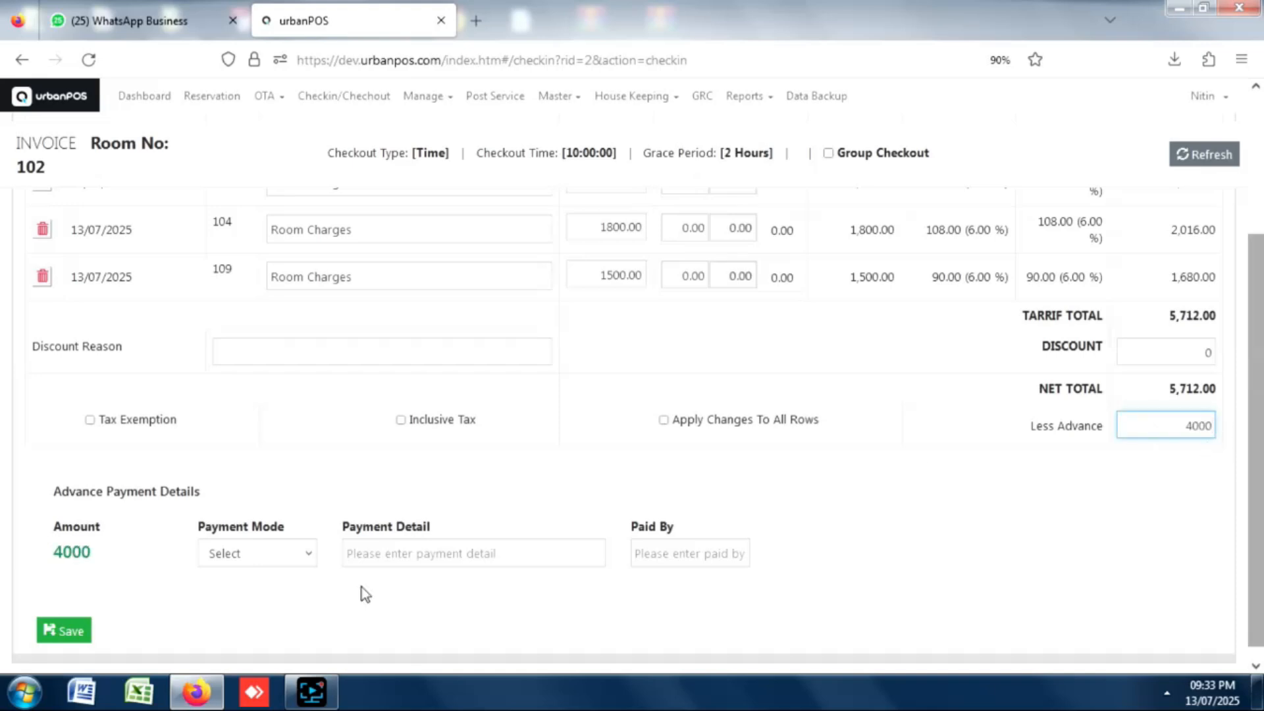
{"action": "left_click", "coordinate": [249, 563]}
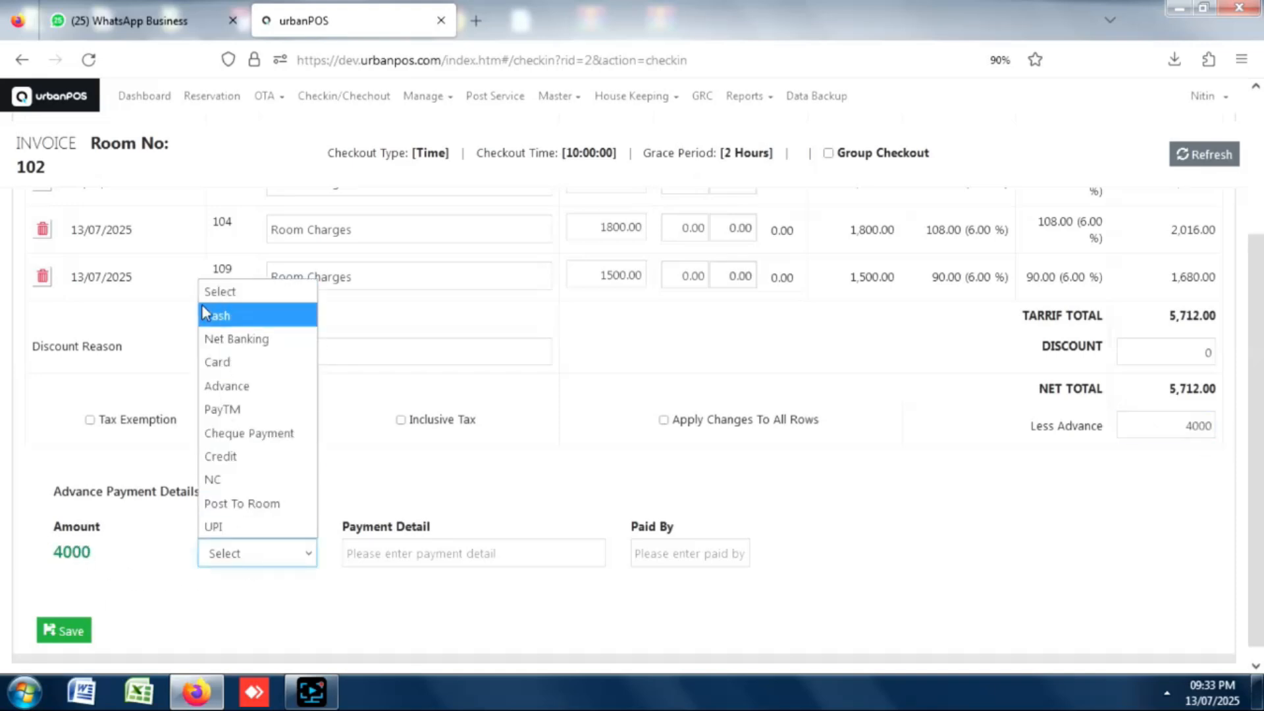
{"action": "left_click", "coordinate": [228, 316]}
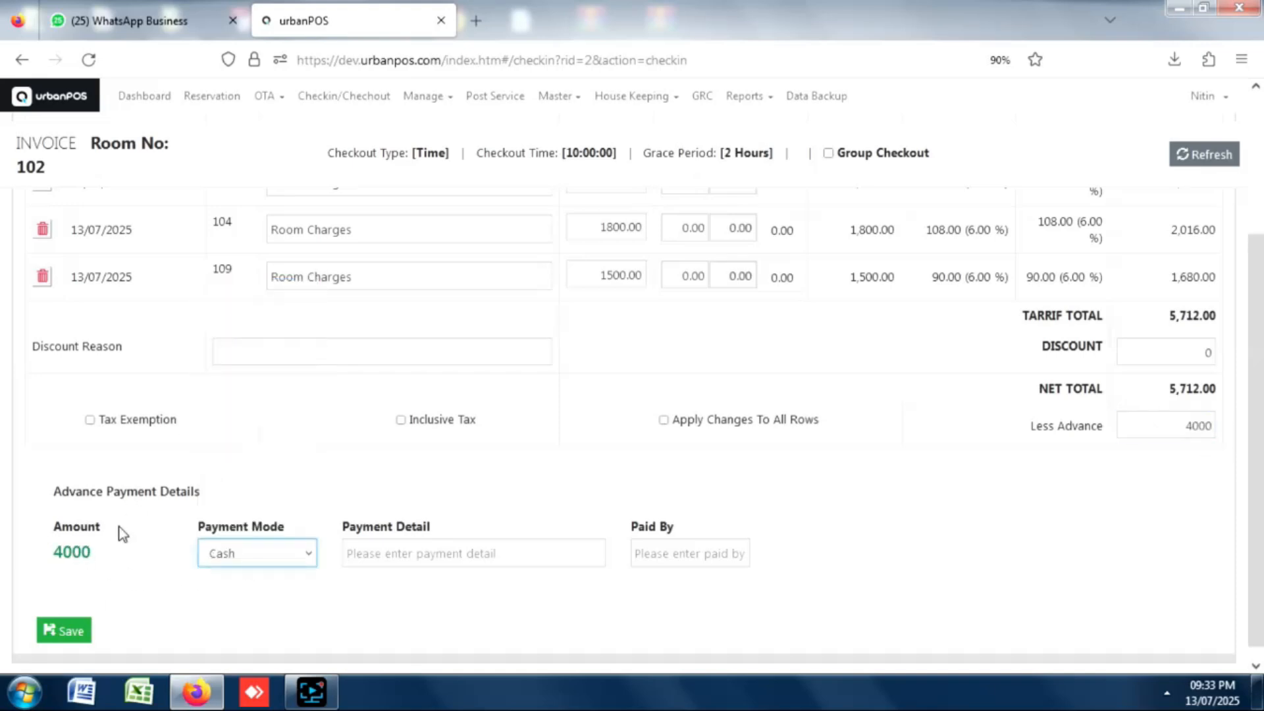
{"action": "left_click", "coordinate": [51, 629]}
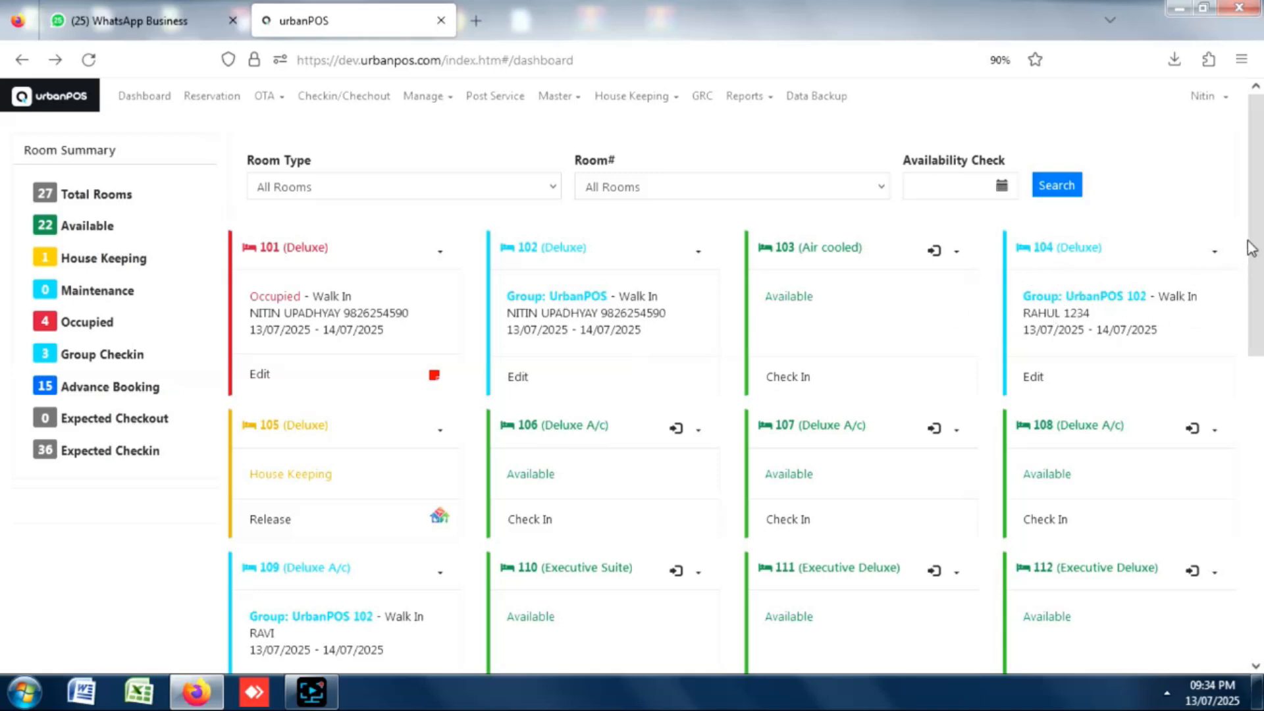
{"action": "scroll", "coordinate": [1250, 246], "scroll_direction": "down", "scroll_amount": 3}
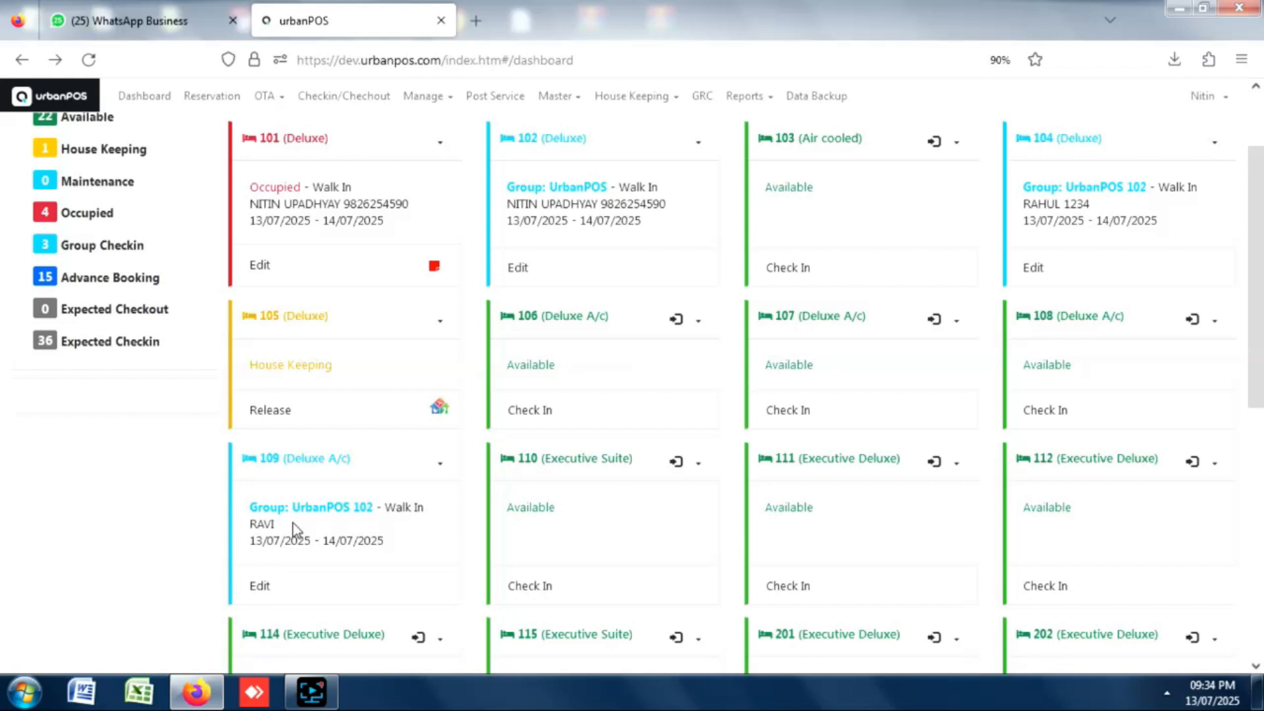
{"action": "left_click_drag", "start_coordinate": [1250, 337], "coordinate": [1151, 302]}
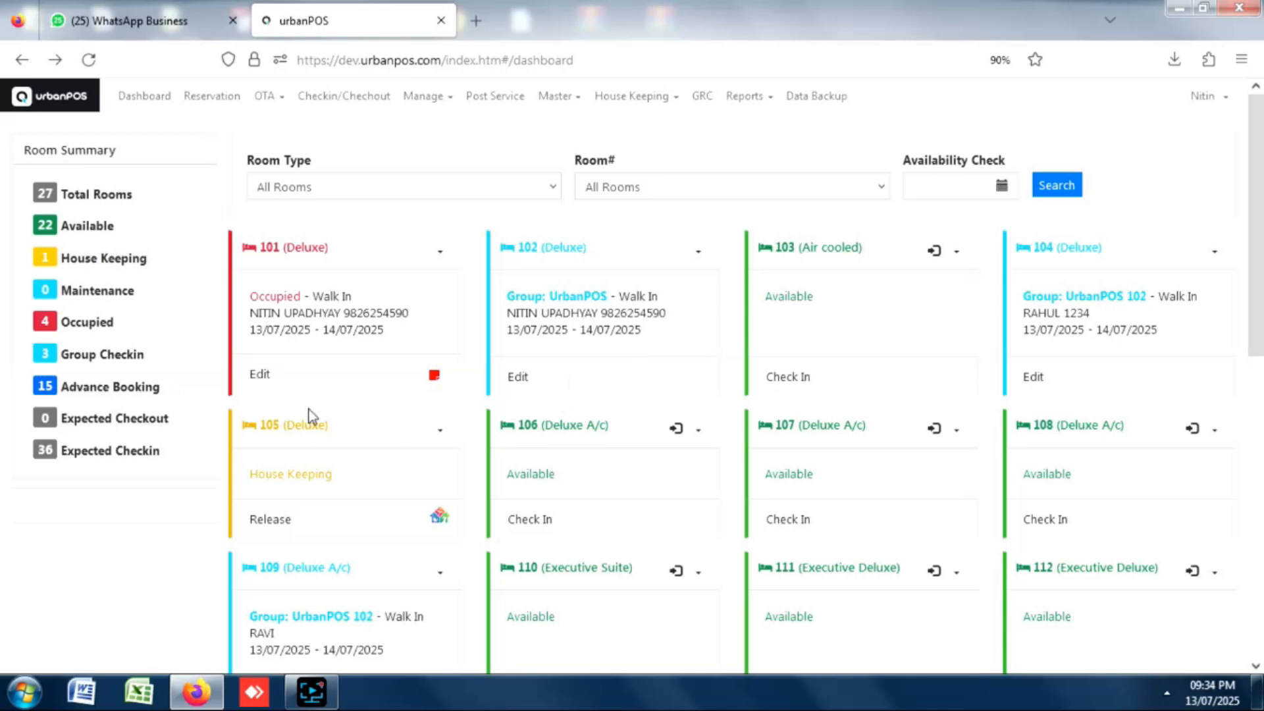
Open room 101's check-in and review its Services and Payment Detail tabs, showing 2,045.00 due.
{"action": "left_click", "coordinate": [260, 377]}
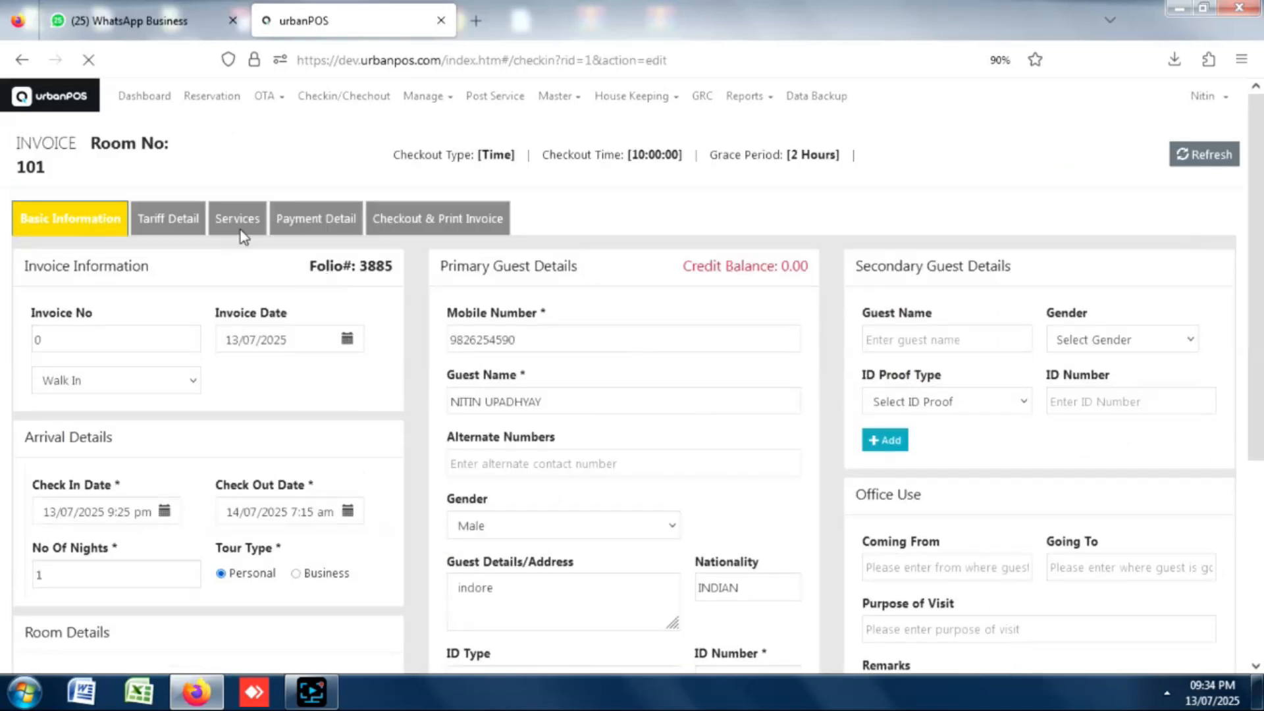
{"action": "left_click", "coordinate": [241, 228]}
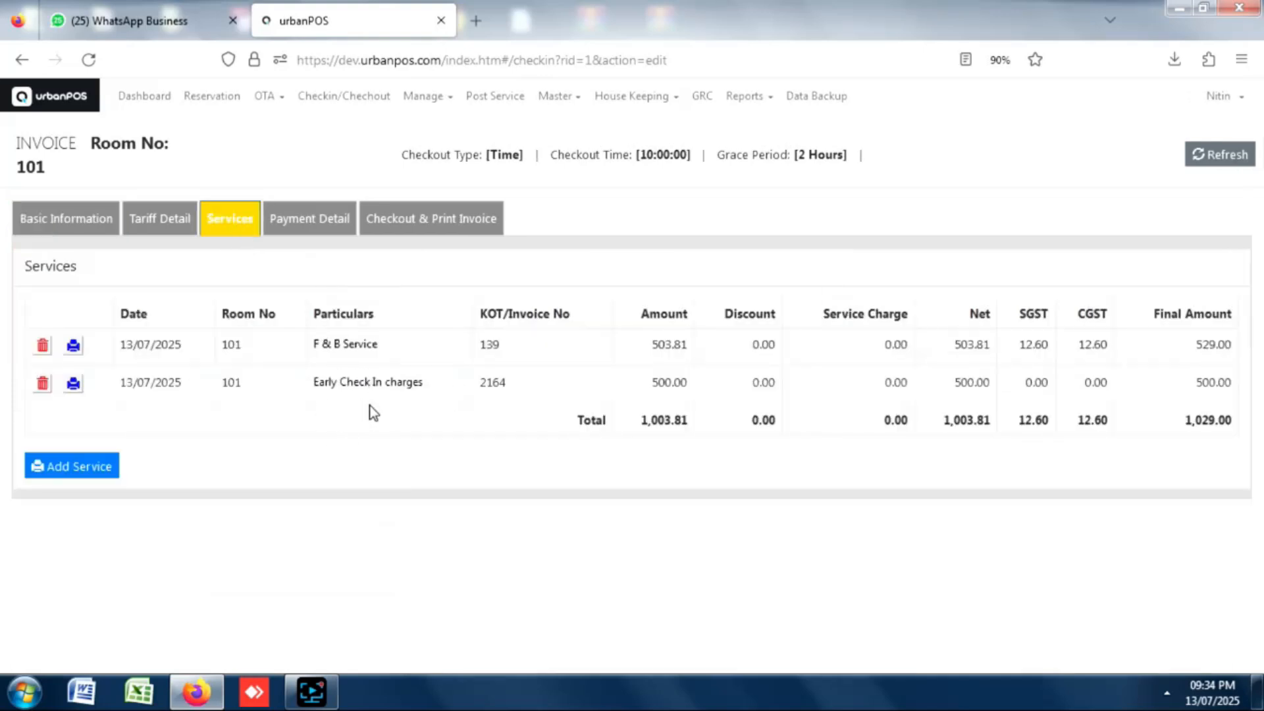
{"action": "left_click", "coordinate": [307, 231]}
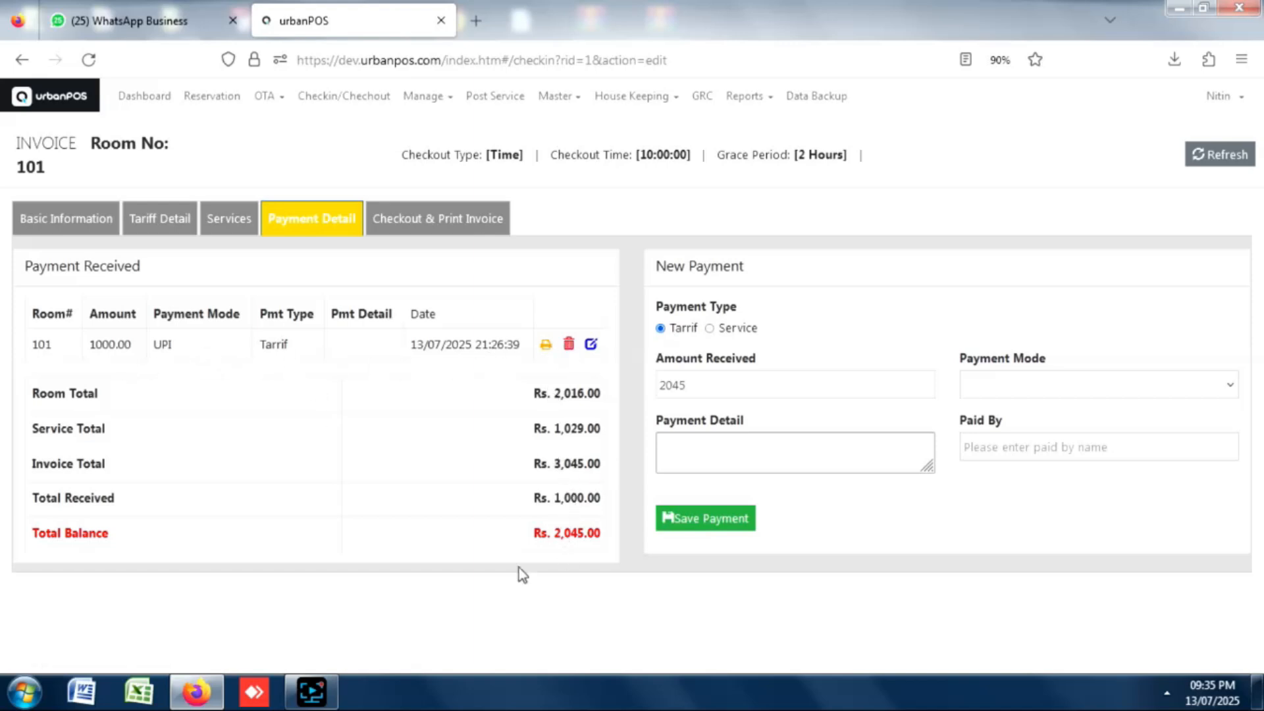
Dismiss the Windows notice and save a 2045 UPI payment clearing room 101's balance.
{"action": "left_click", "coordinate": [854, 147]}
{"action": "left_click", "coordinate": [1026, 388]}
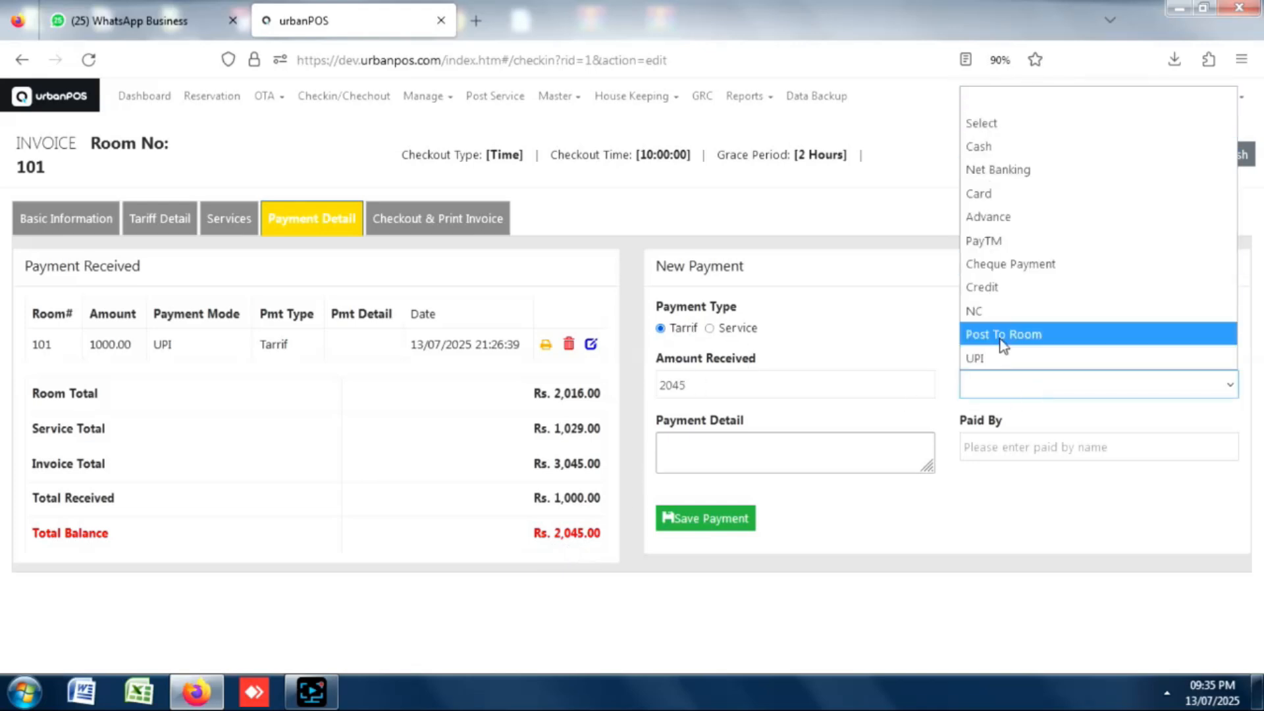
{"action": "left_click", "coordinate": [990, 359]}
{"action": "left_click", "coordinate": [726, 460]}
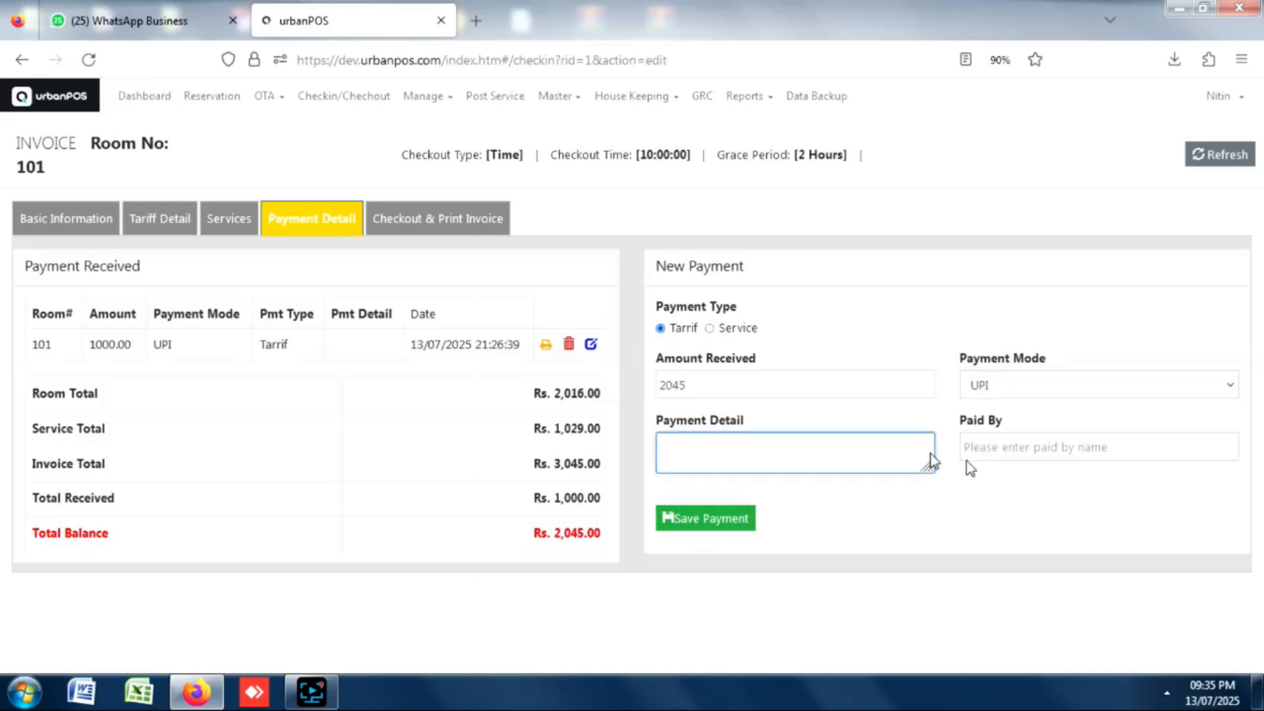
{"action": "left_click", "coordinate": [718, 526]}
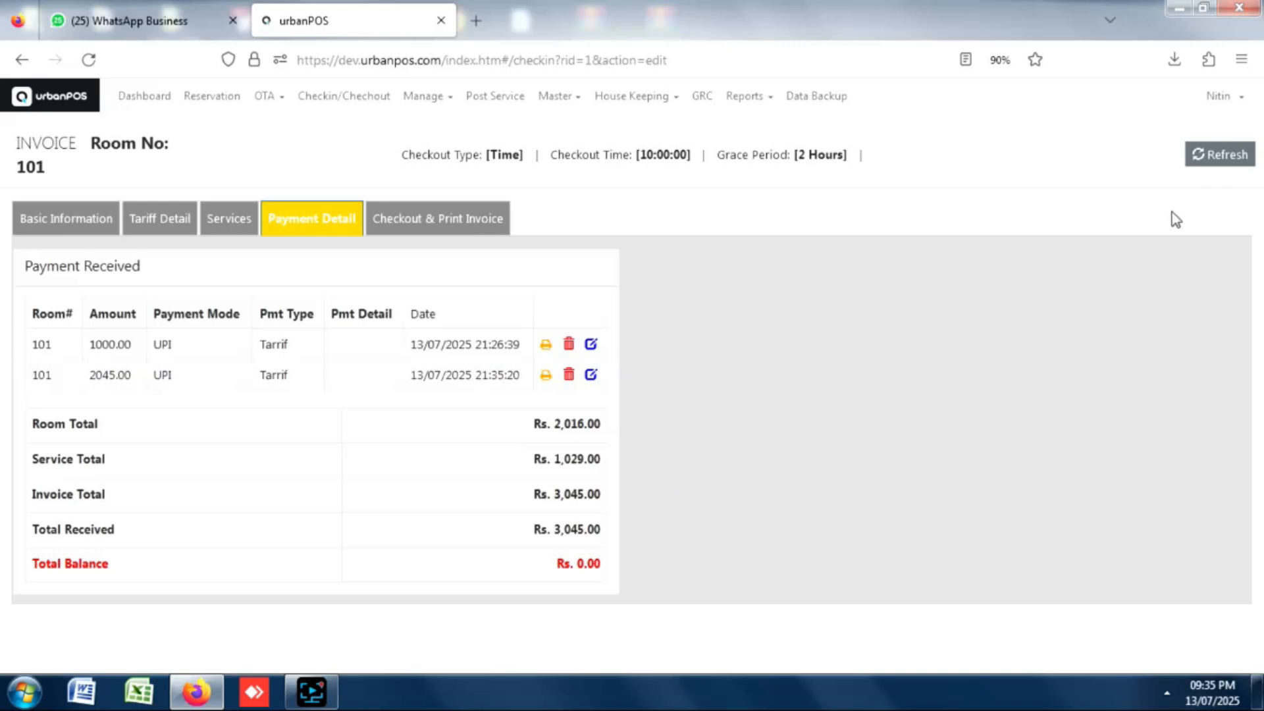
Check out room 101 from the Checkout & Print Invoice tab, opening its tax invoice for printing.
{"action": "left_click", "coordinate": [420, 233]}
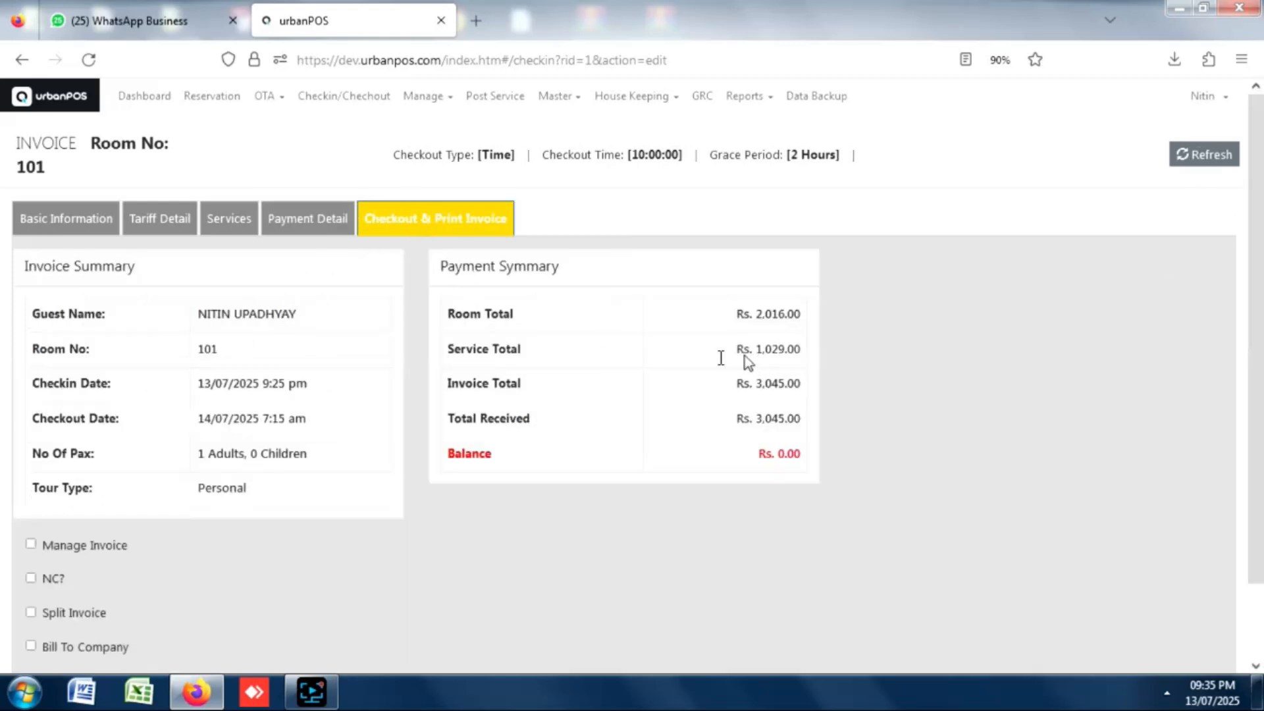
{"action": "scroll", "coordinate": [1234, 296], "scroll_direction": "down", "scroll_amount": 2}
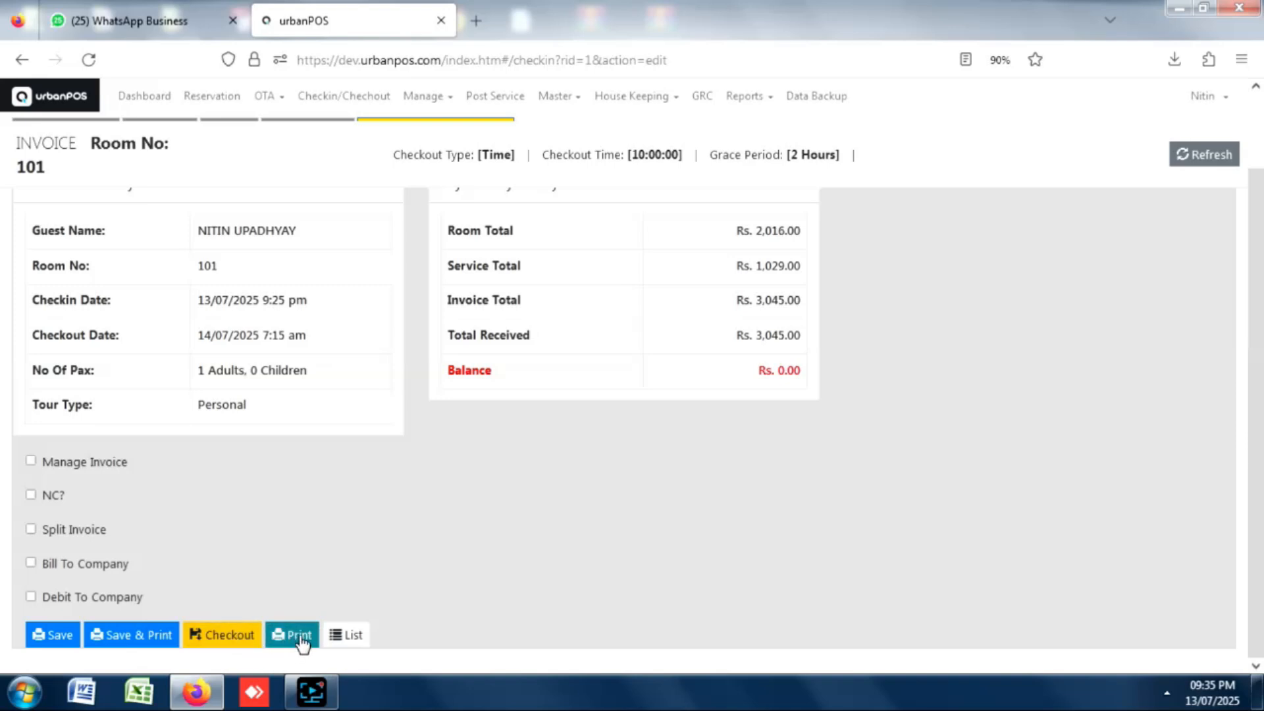
{"action": "left_click", "coordinate": [225, 640]}
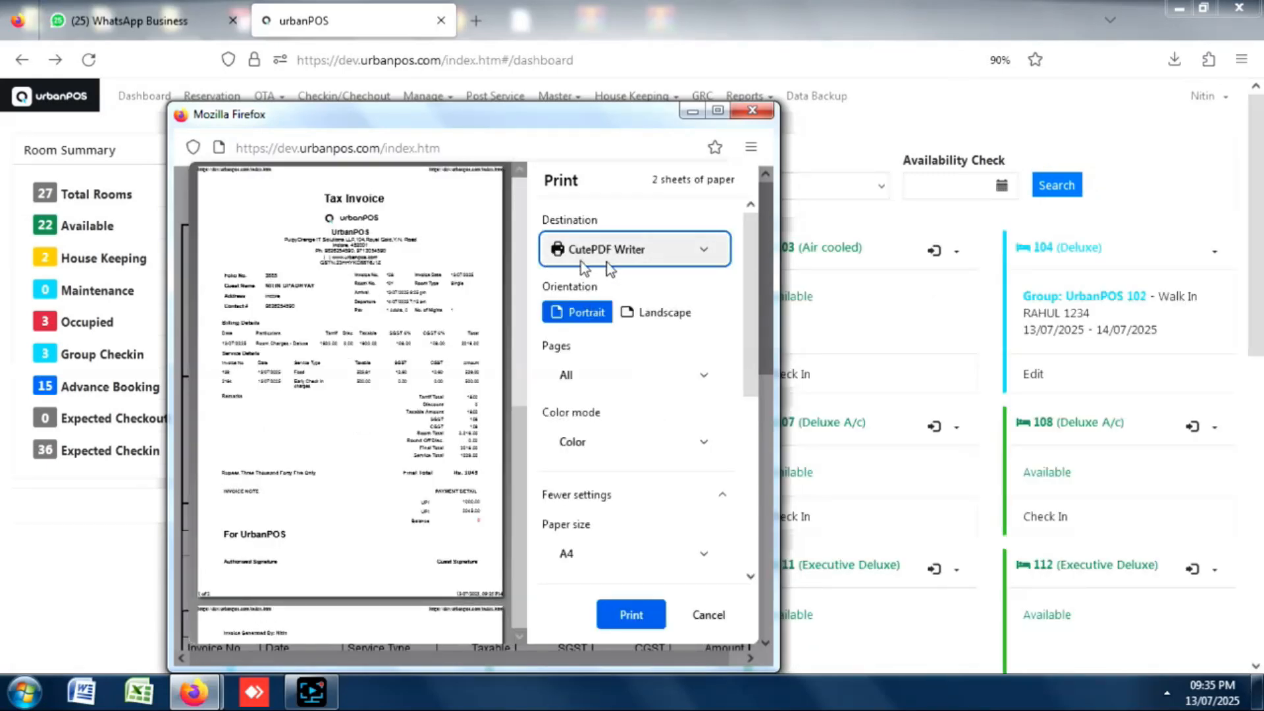
Print room 101's tax invoice through CutePDF to the Desktop as index.pdf, replacing the existing file.
{"action": "left_click", "coordinate": [626, 615]}
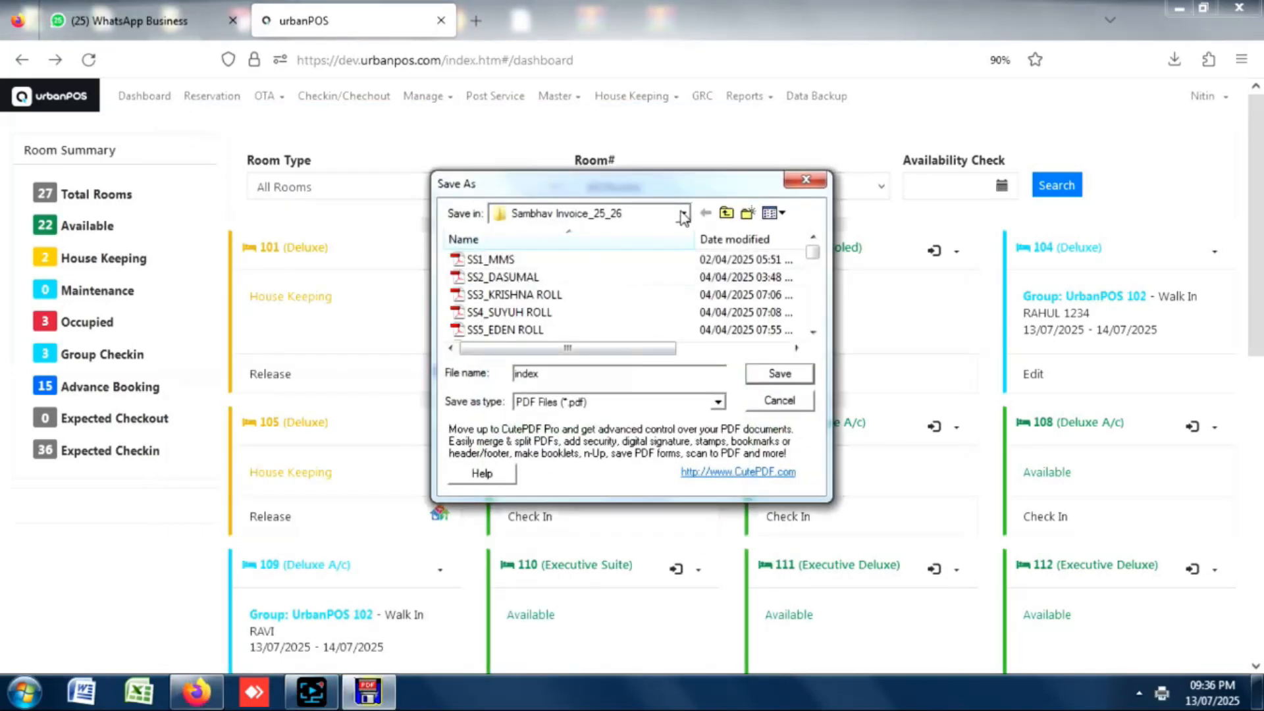
{"action": "left_click", "coordinate": [683, 215]}
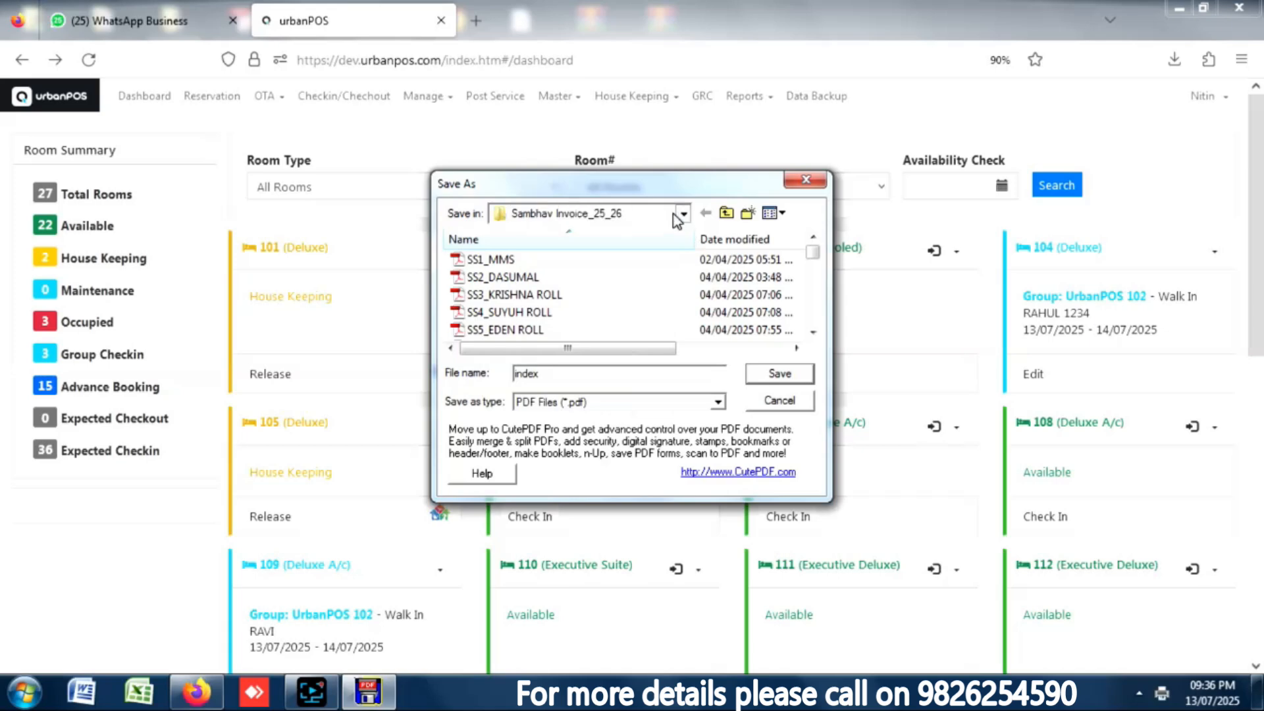
{"action": "left_click", "coordinate": [683, 213]}
{"action": "scroll", "coordinate": [680, 325], "scroll_direction": "up", "scroll_amount": 2}
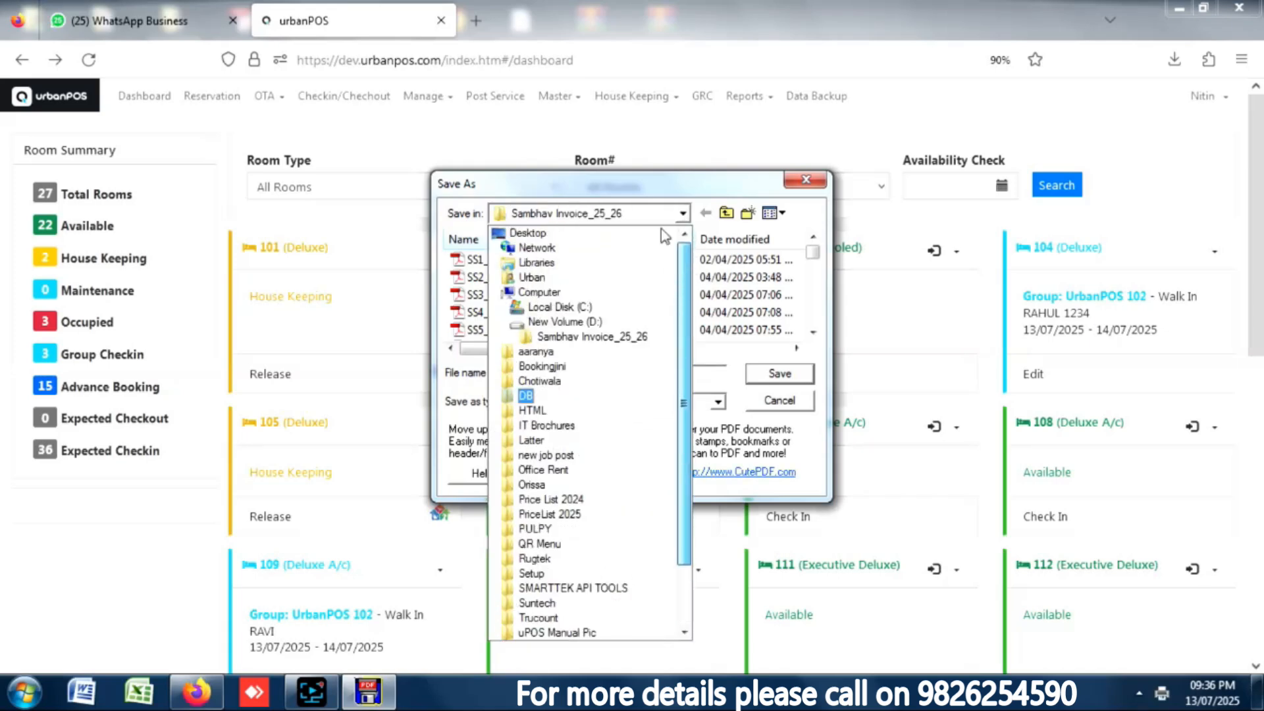
{"action": "left_click", "coordinate": [528, 234]}
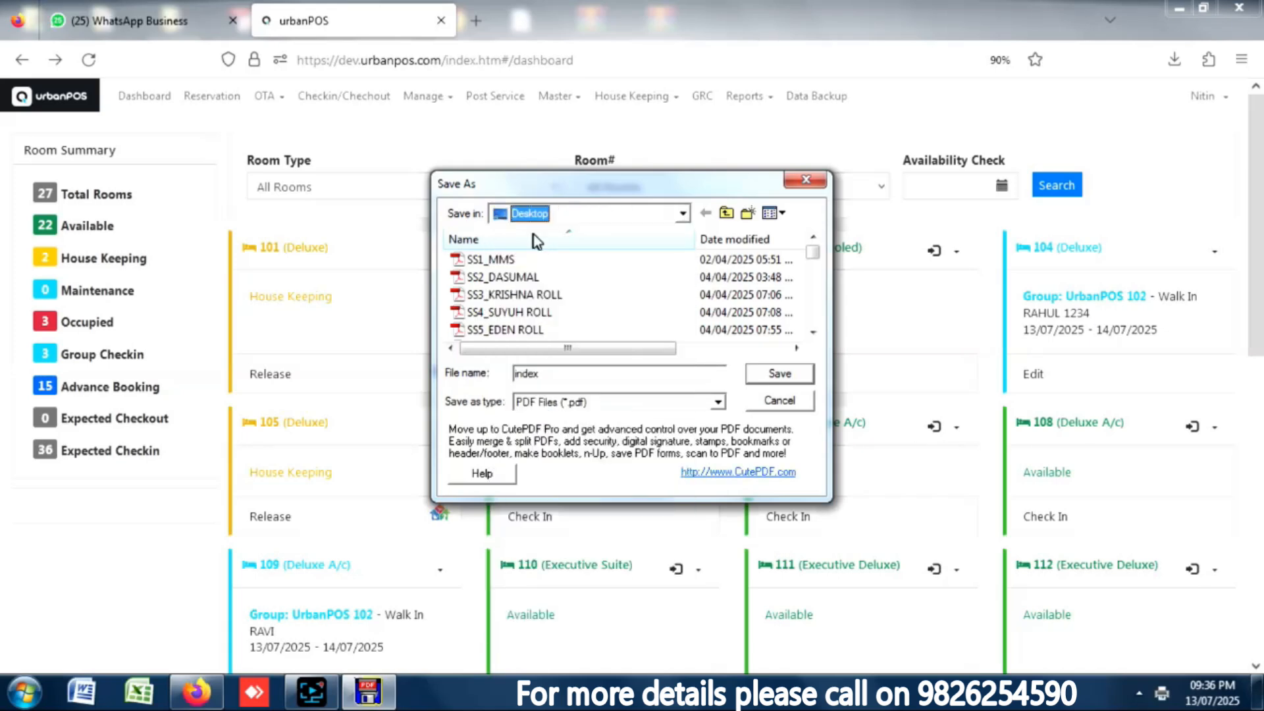
{"action": "left_click", "coordinate": [762, 374]}
{"action": "left_click", "coordinate": [685, 351]}
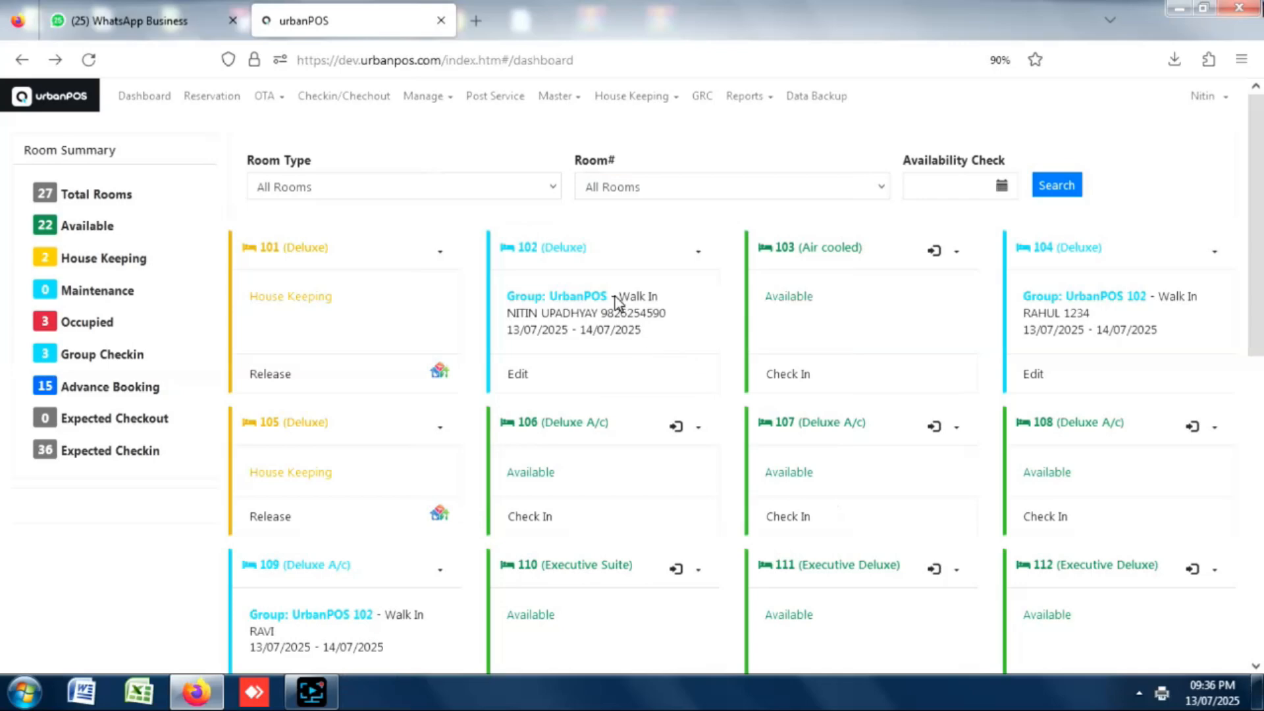
Open index.pdf from the desktop, scroll room 101's invoice to the Rs. 3045 total, then close it.
{"action": "left_click", "coordinate": [1179, 8]}
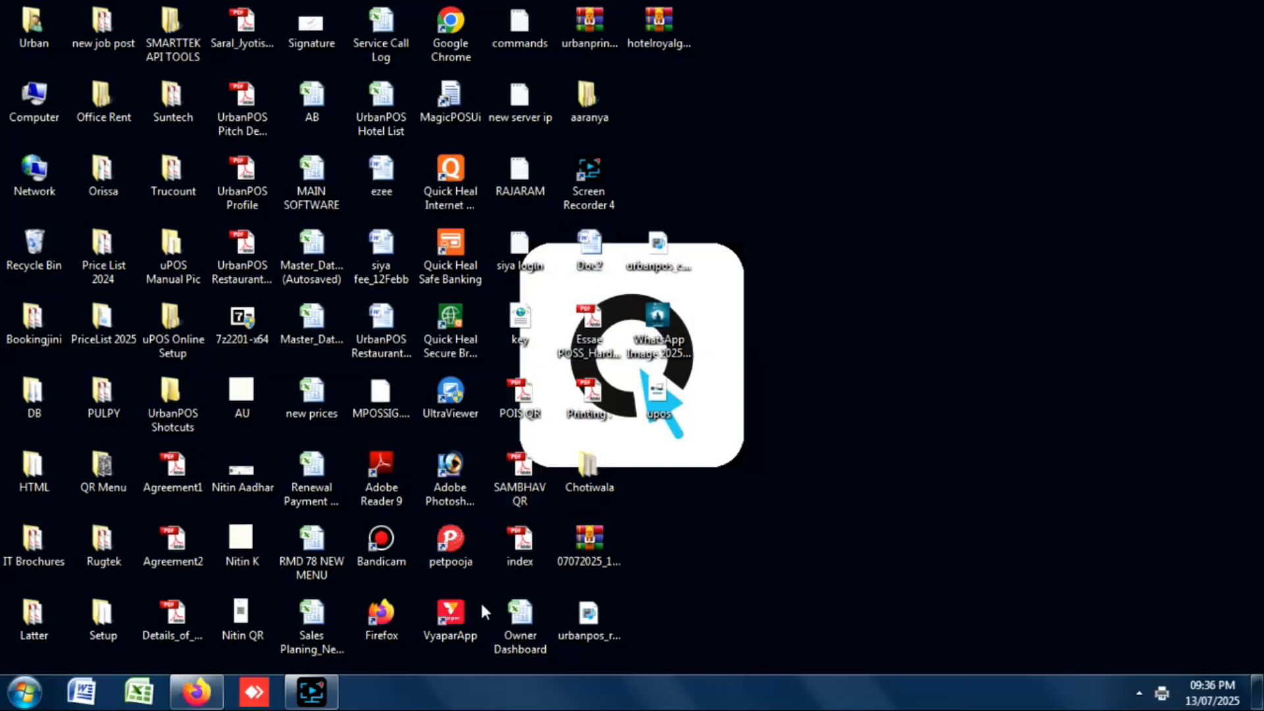
{"action": "double_click", "coordinate": [529, 545]}
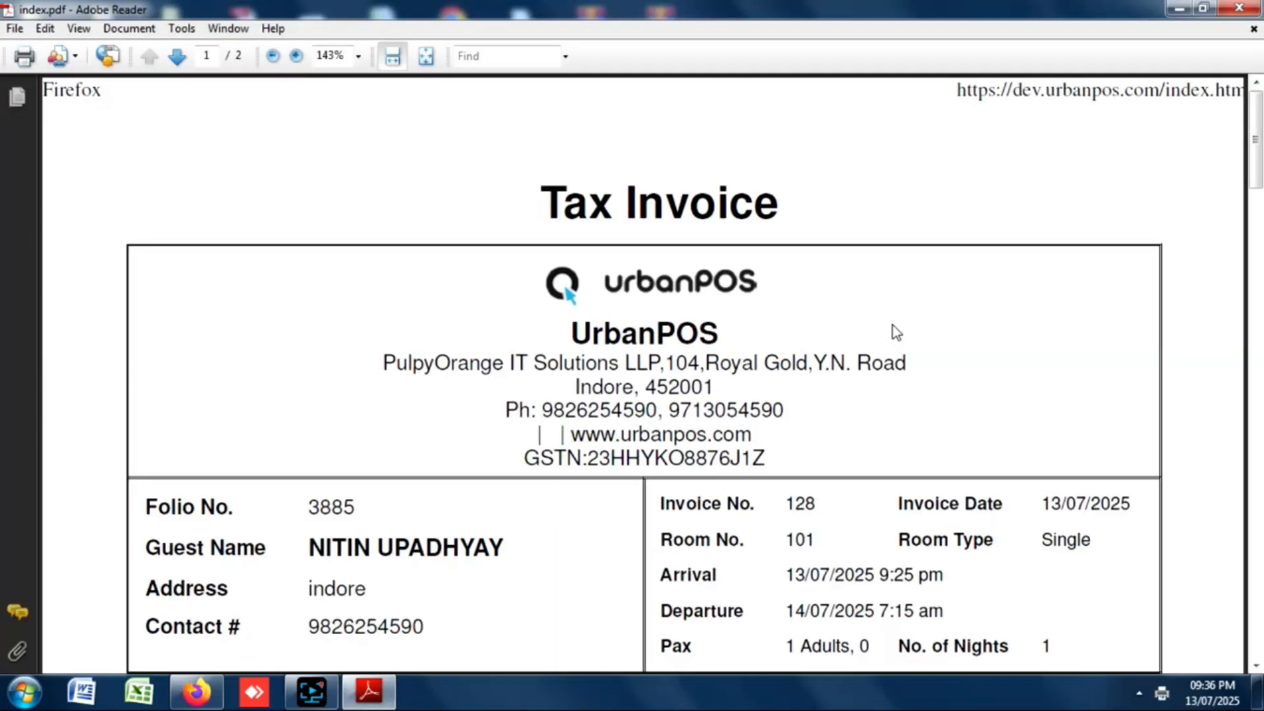
{"action": "mouse_move", "coordinate": [1256, 137]}
{"action": "left_mouse_down"}
{"action": "mouse_move", "coordinate": [1256, 156]}
{"action": "mouse_move", "coordinate": [1255, 138]}
{"action": "left_mouse_up"}
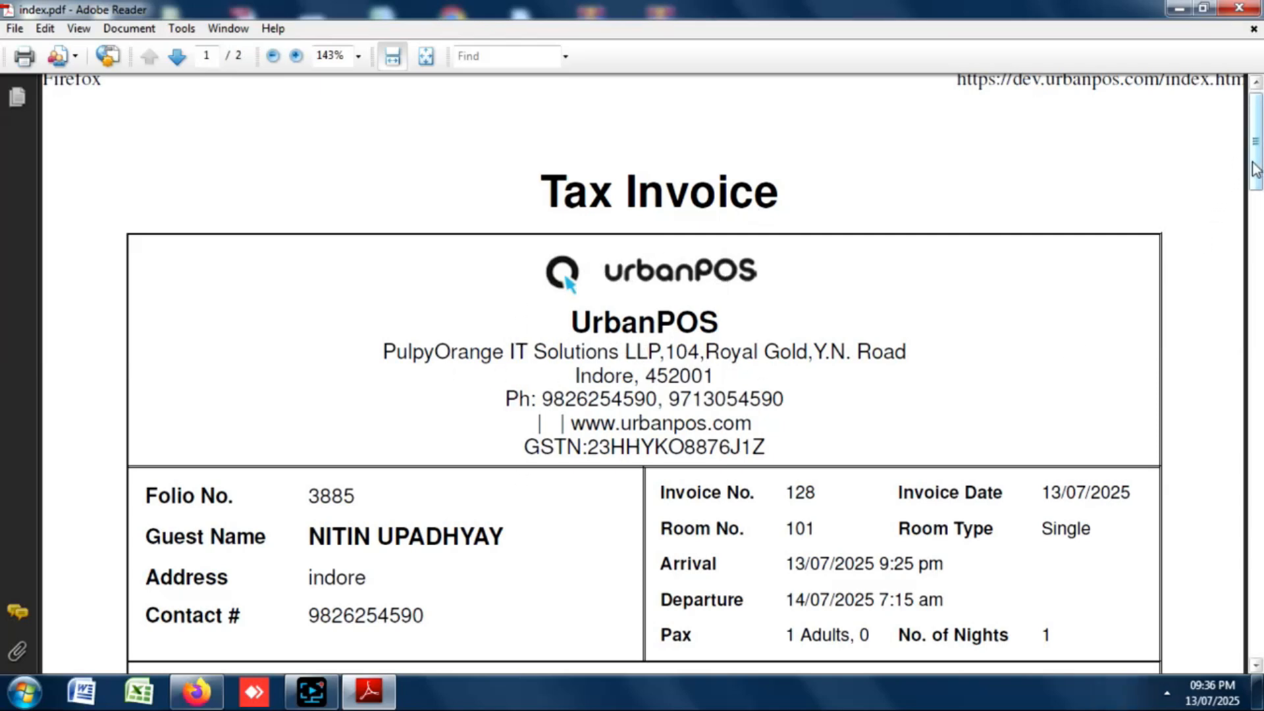
{"action": "left_click_drag", "start_coordinate": [1255, 161], "coordinate": [1255, 222]}
{"action": "scroll", "coordinate": [375, 307], "scroll_direction": "up", "scroll_amount": 4}
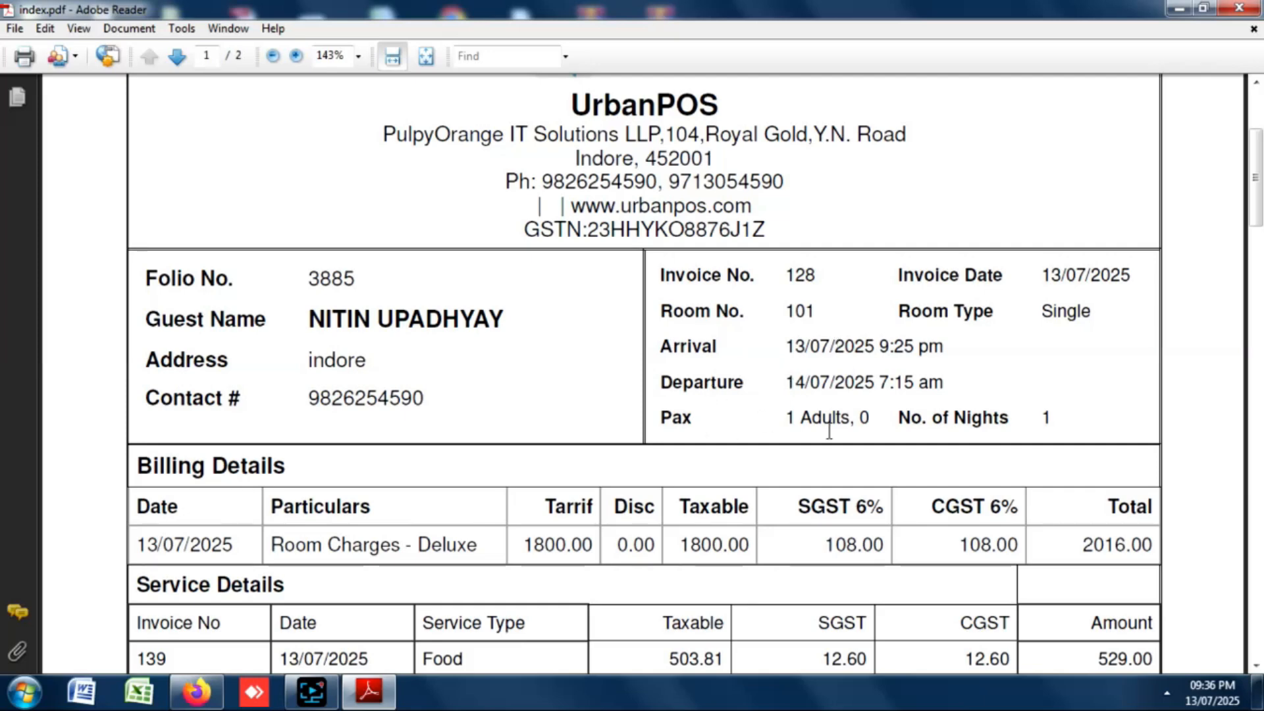
{"action": "left_click_drag", "start_coordinate": [1255, 197], "coordinate": [1255, 241]}
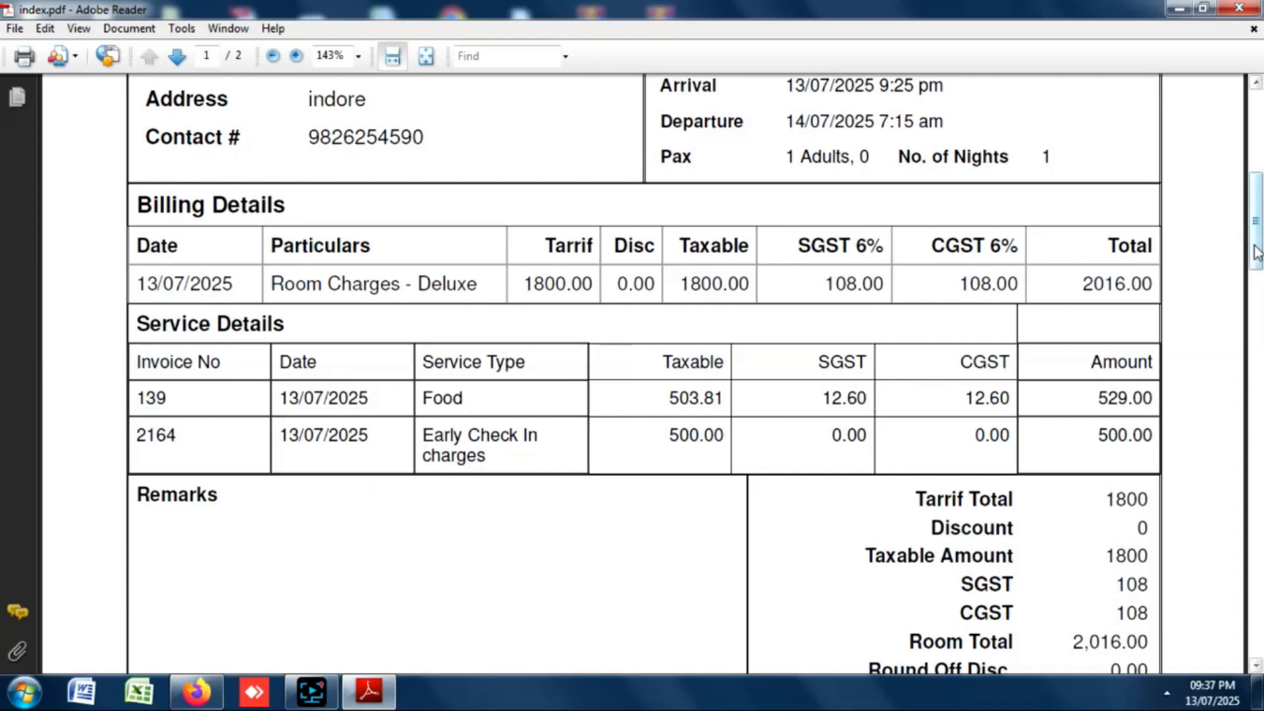
{"action": "left_click_drag", "start_coordinate": [1256, 252], "coordinate": [1259, 340]}
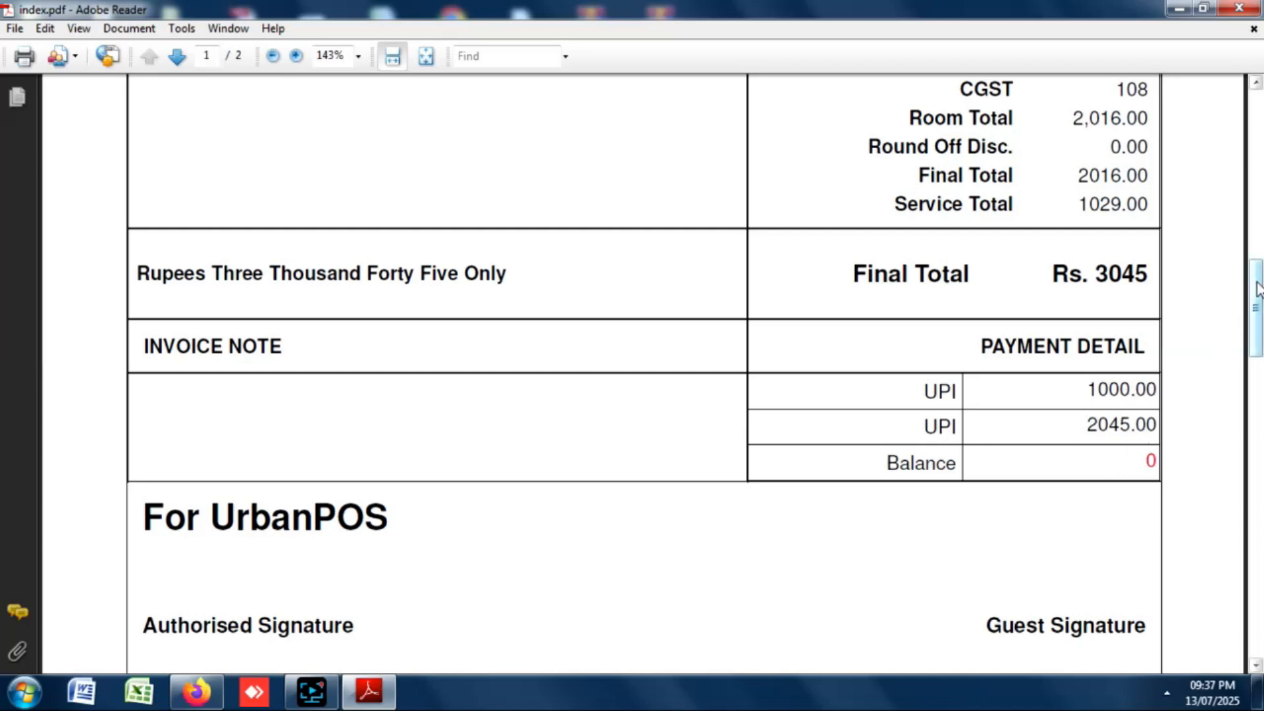
{"action": "scroll", "coordinate": [1256, 322], "scroll_direction": "down", "scroll_amount": 3}
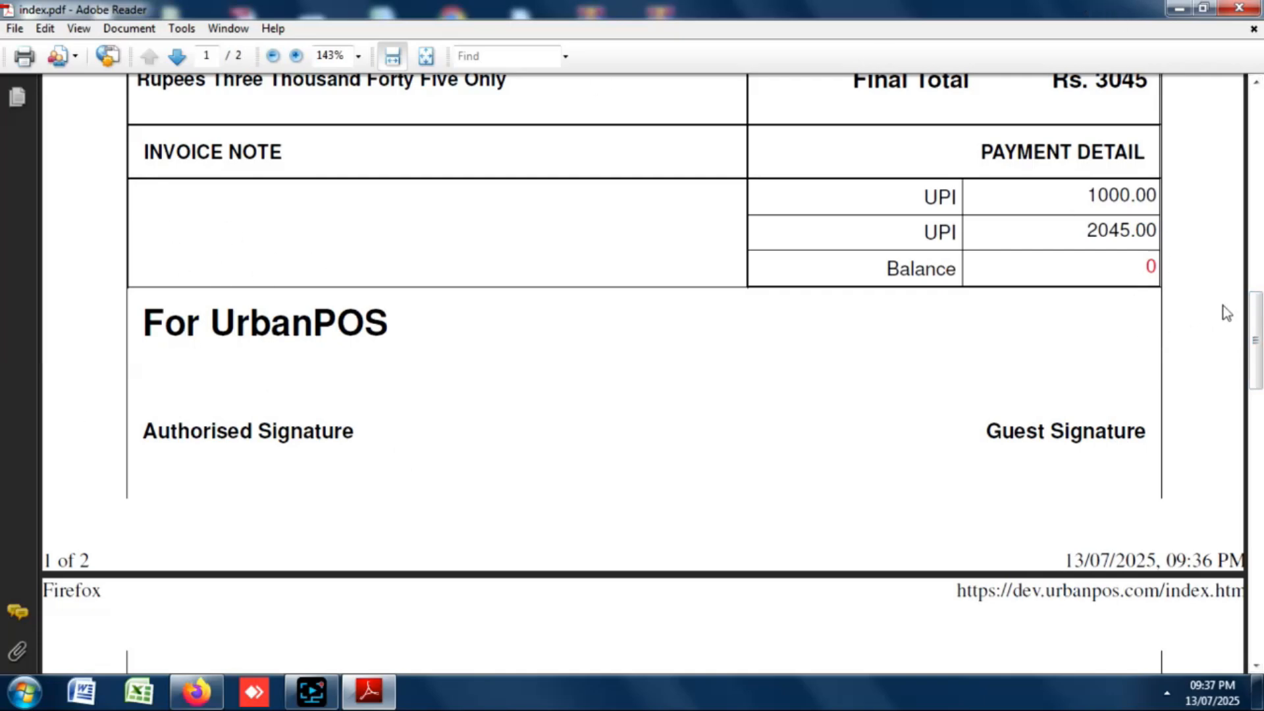
{"action": "left_click_drag", "start_coordinate": [1254, 312], "coordinate": [1237, 110]}
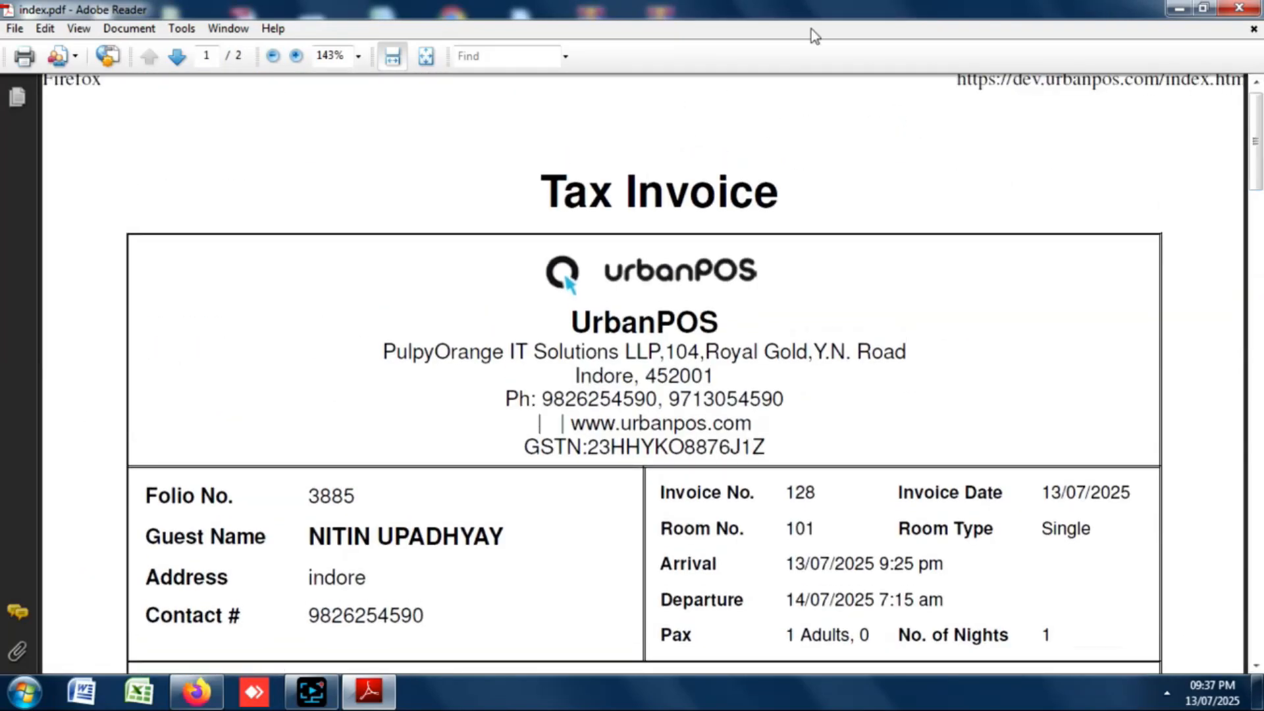
{"action": "left_click", "coordinate": [1237, 11]}
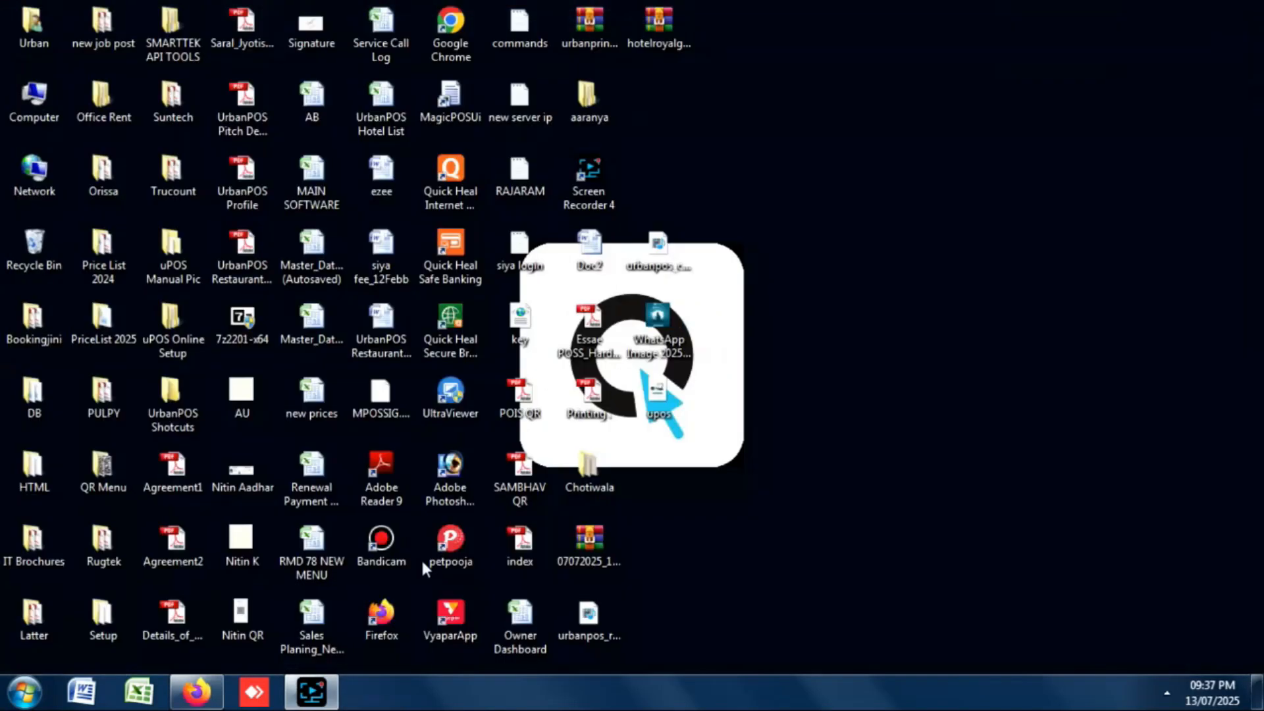
Release room 101 with a staff member assigned and Empty Garbage, Room Cleaning and Wash Dishes ticked.
{"action": "left_click", "coordinate": [196, 691]}
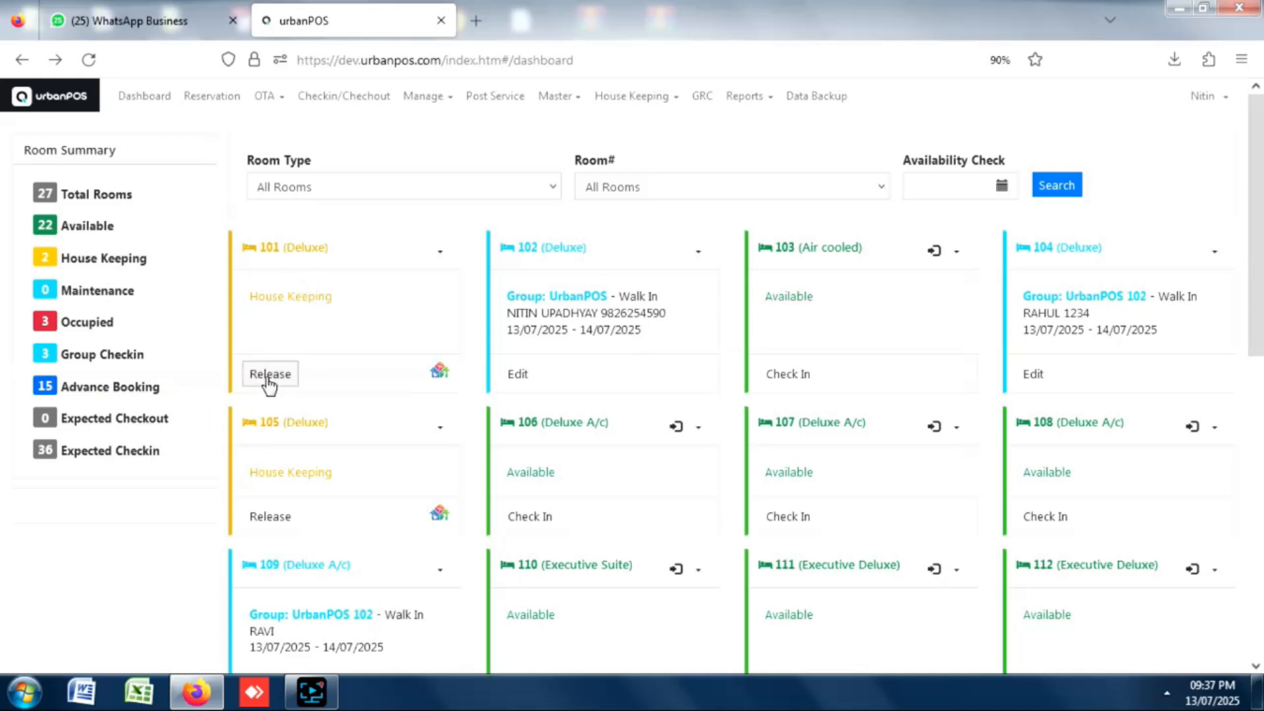
{"action": "left_click", "coordinate": [290, 374]}
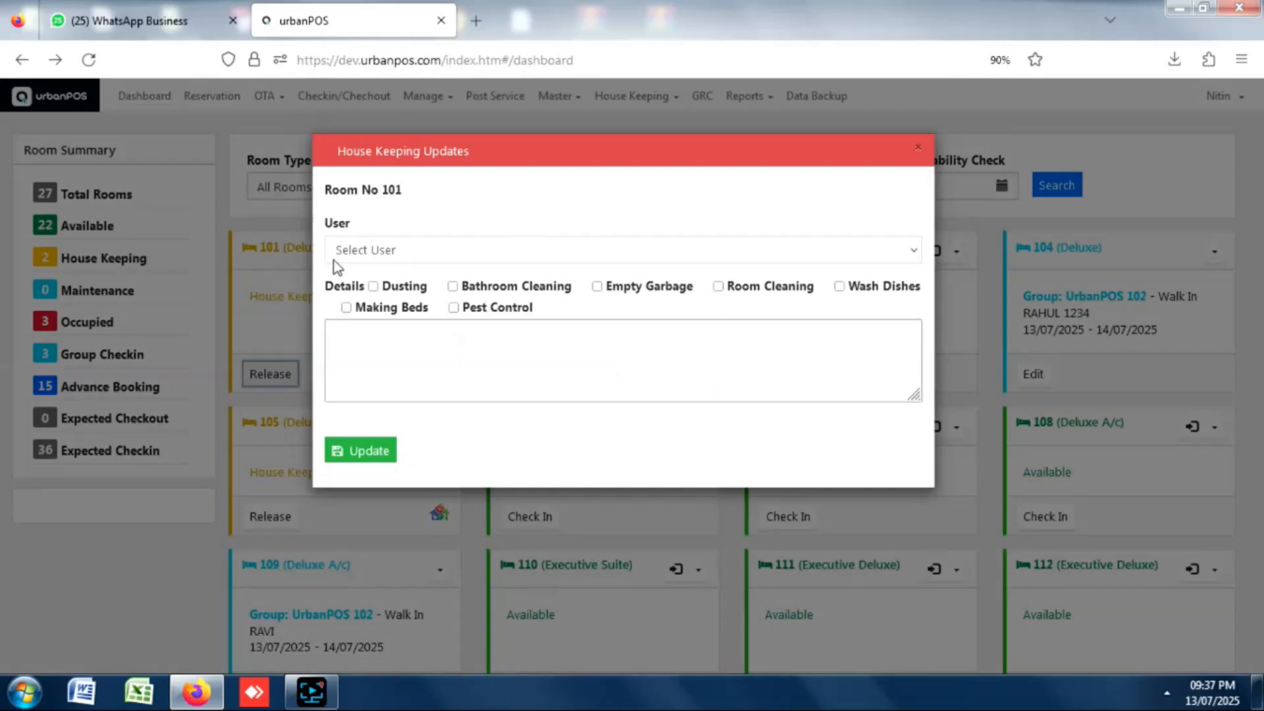
{"action": "left_click", "coordinate": [367, 250]}
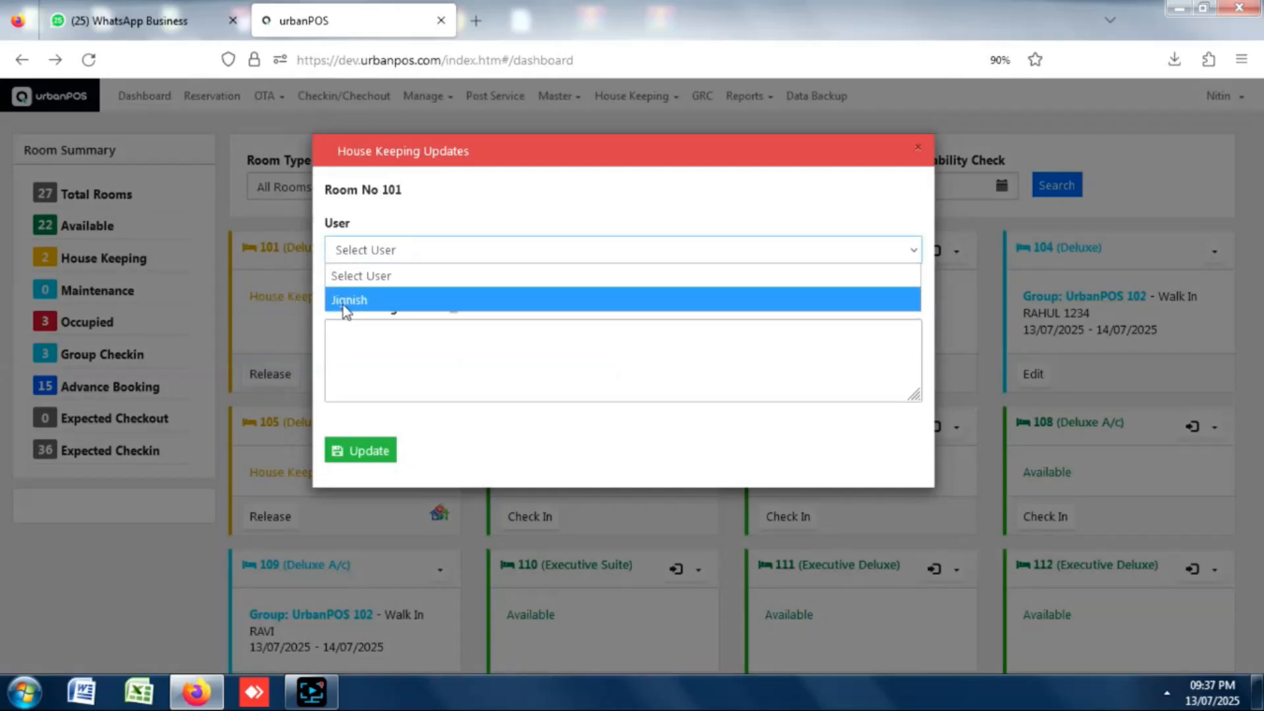
{"action": "left_click", "coordinate": [356, 300]}
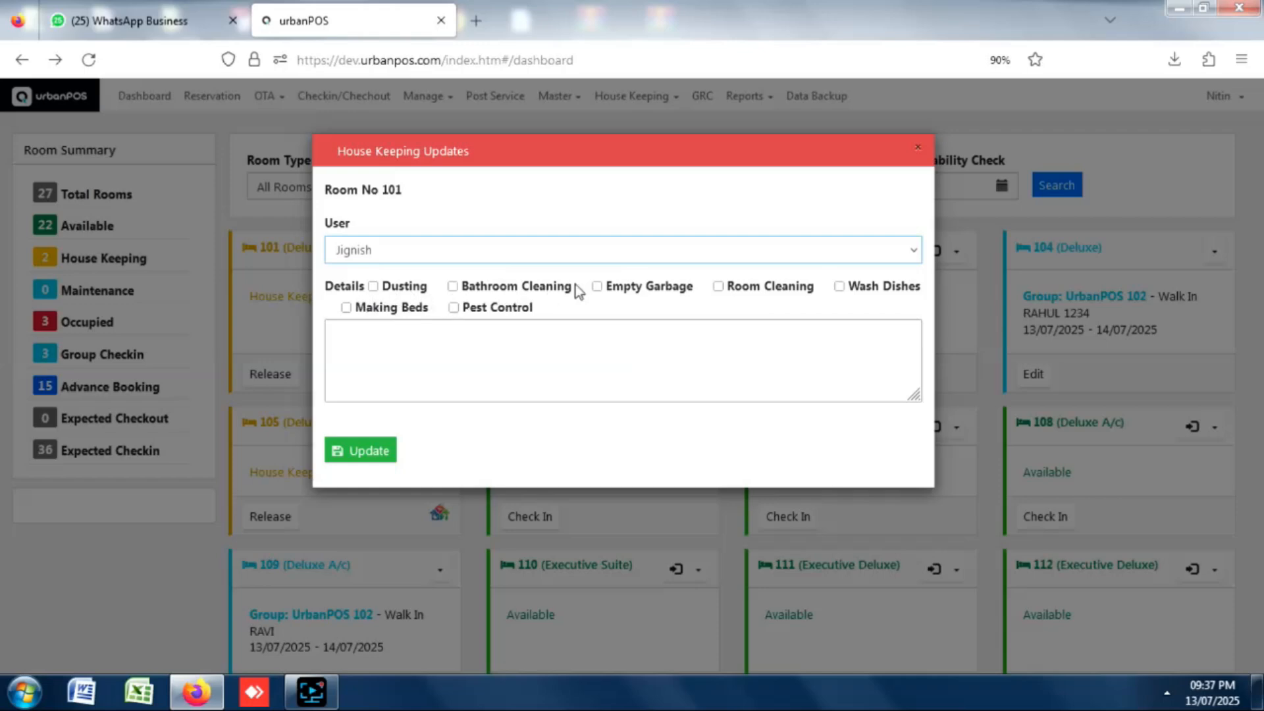
{"action": "left_click", "coordinate": [658, 286]}
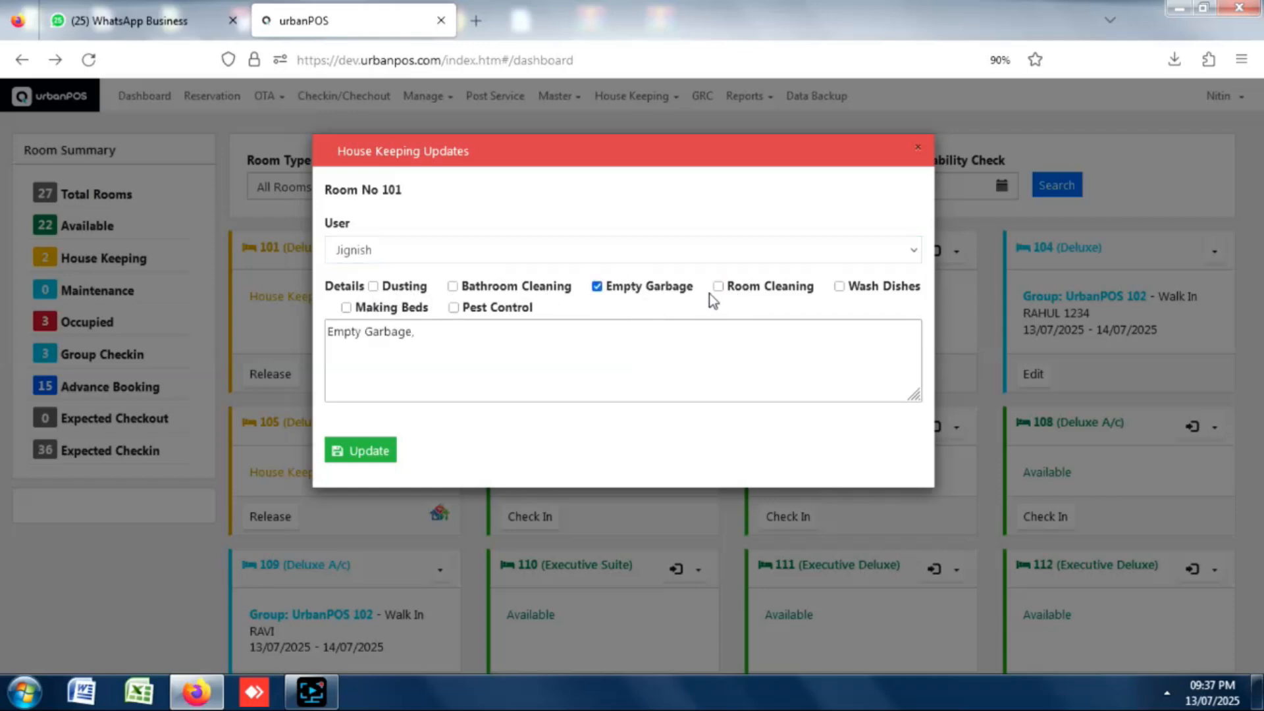
{"action": "left_click", "coordinate": [719, 287]}
{"action": "left_click", "coordinate": [840, 287]}
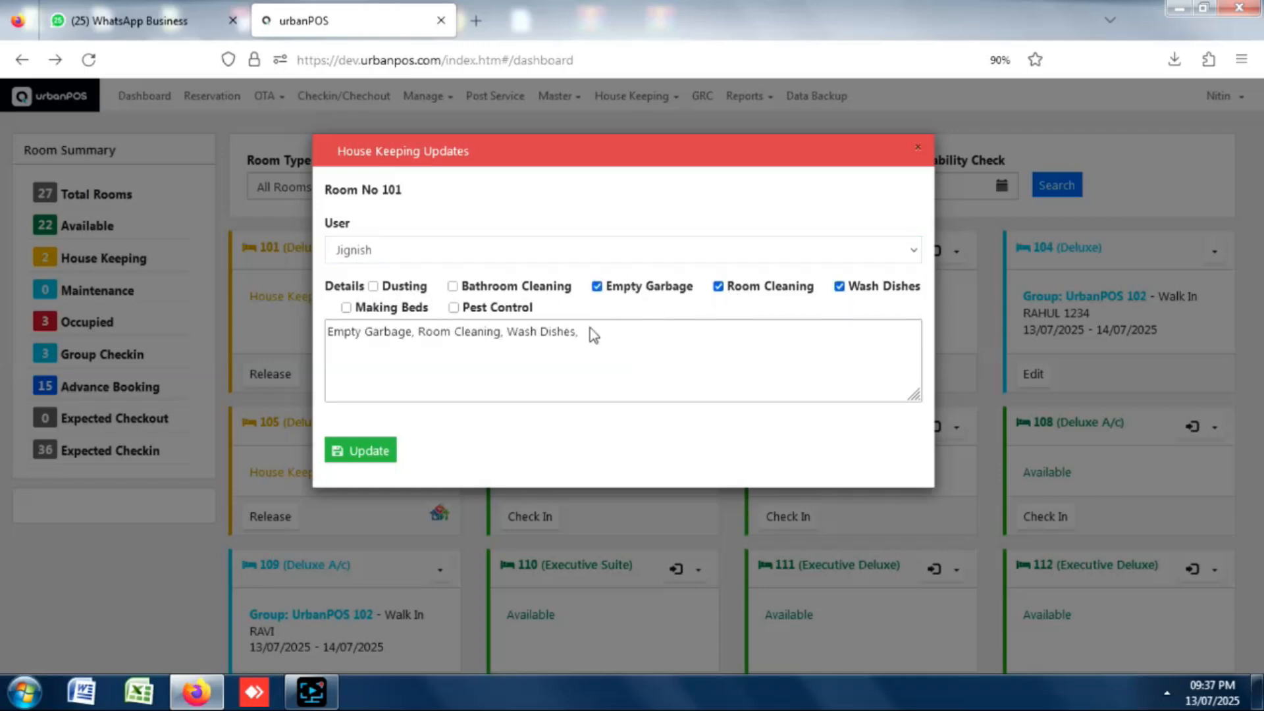
{"action": "left_click", "coordinate": [618, 333]}
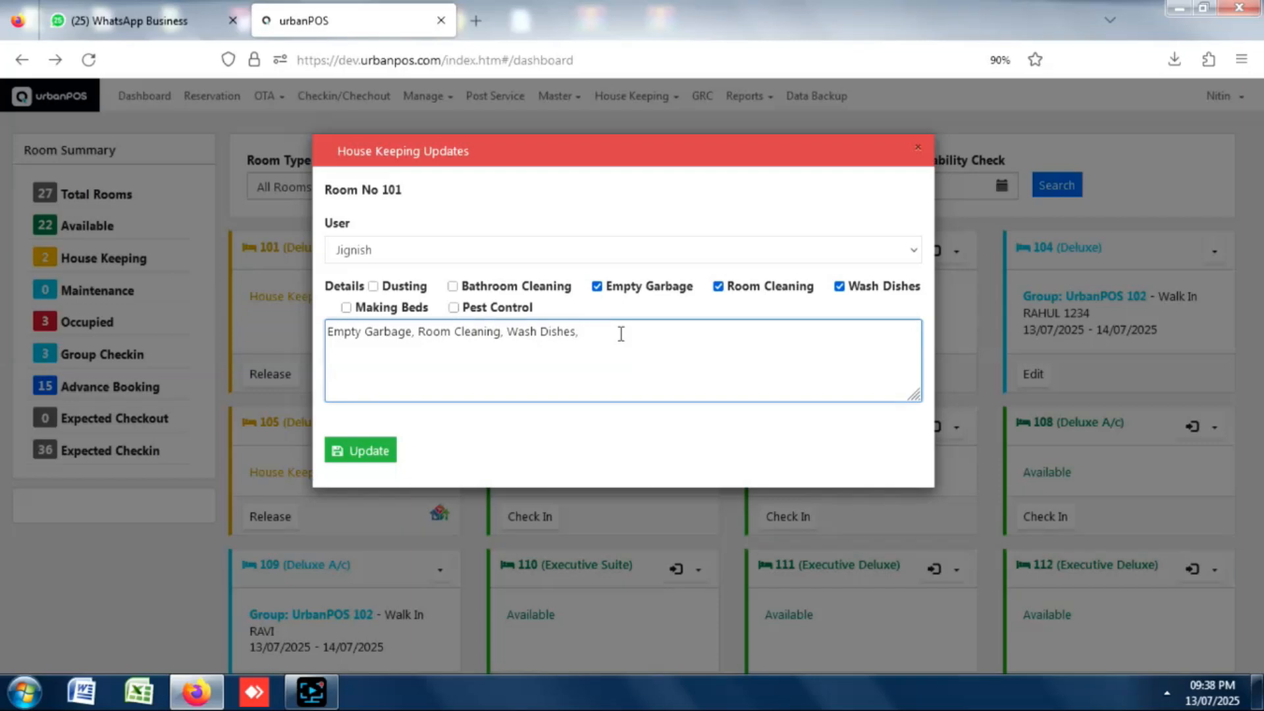
{"action": "left_click", "coordinate": [366, 458]}
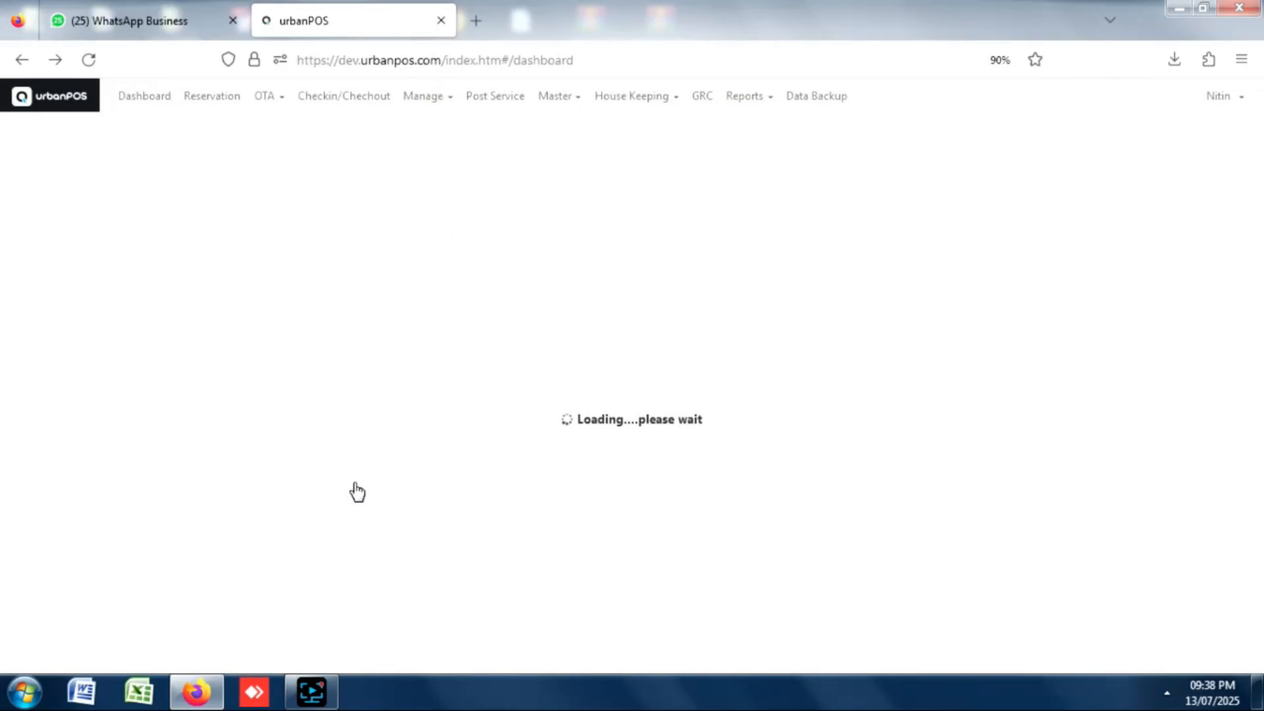
{"action": "left_click", "coordinate": [312, 373]}
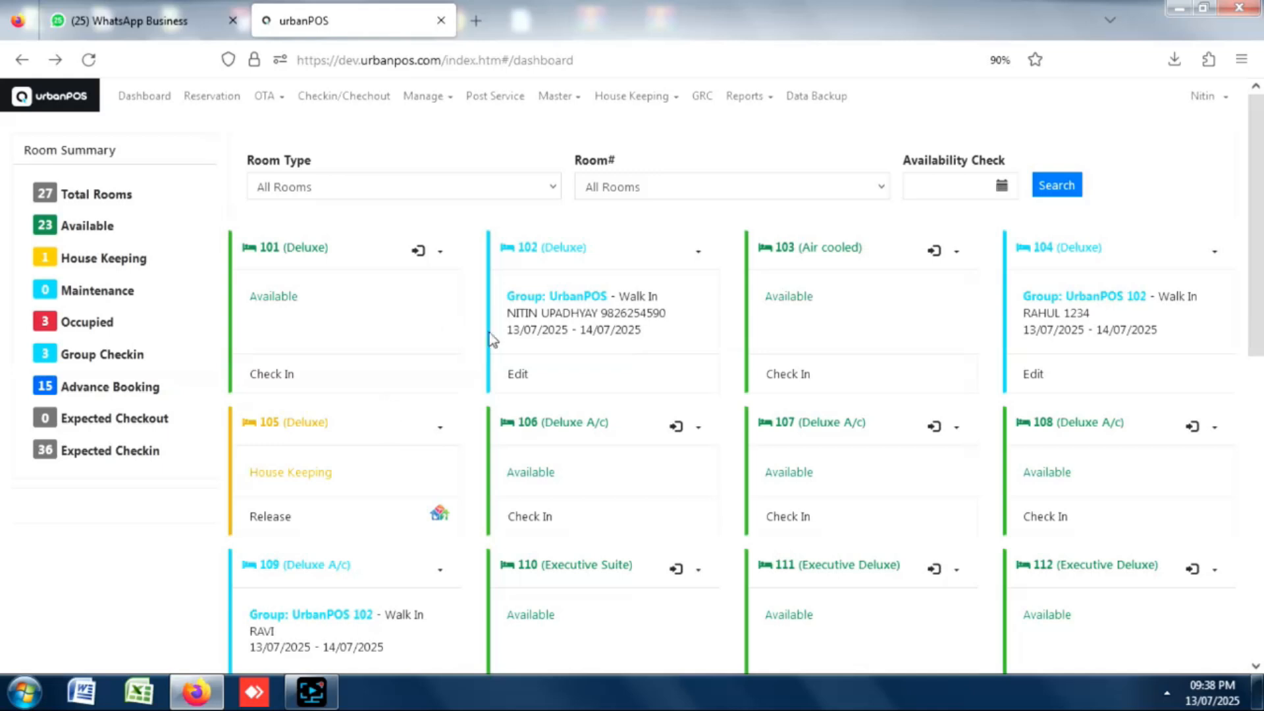
Save a 1712 Cash payment on room 102's invoice, bringing its balance to 0.00.
{"action": "left_click", "coordinate": [526, 378]}
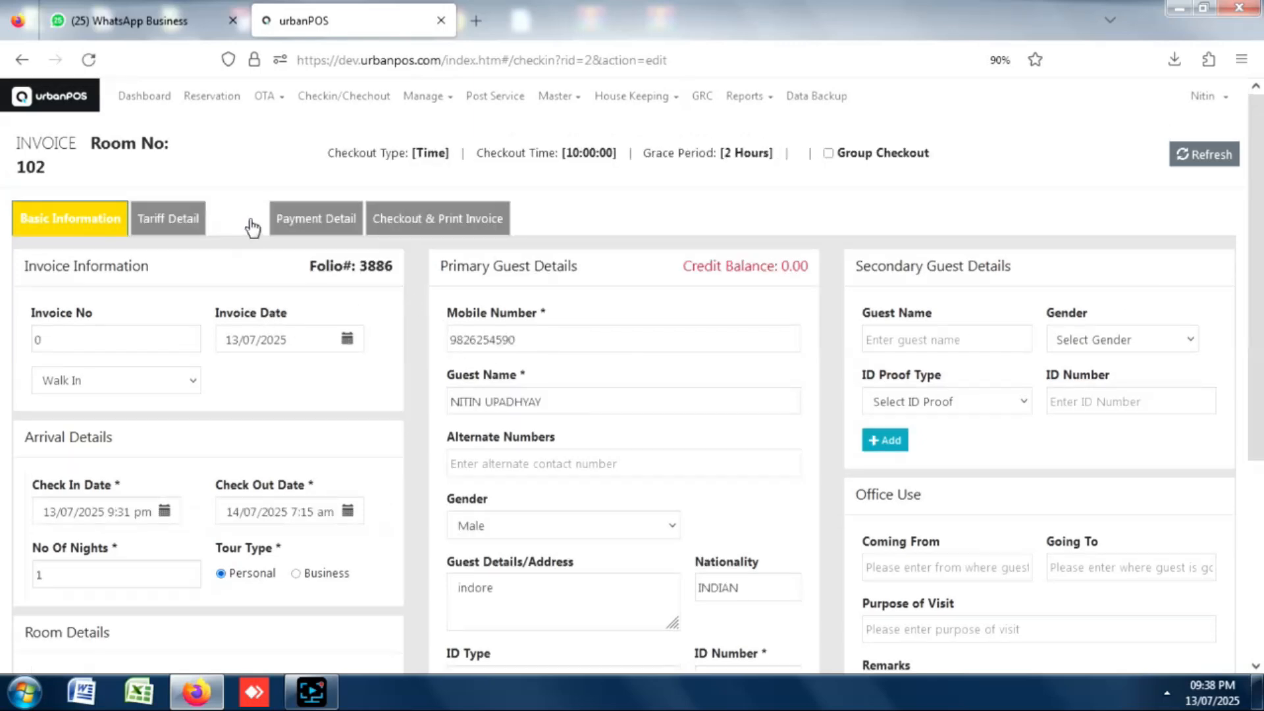
{"action": "left_click", "coordinate": [252, 224]}
{"action": "left_click", "coordinate": [302, 228]}
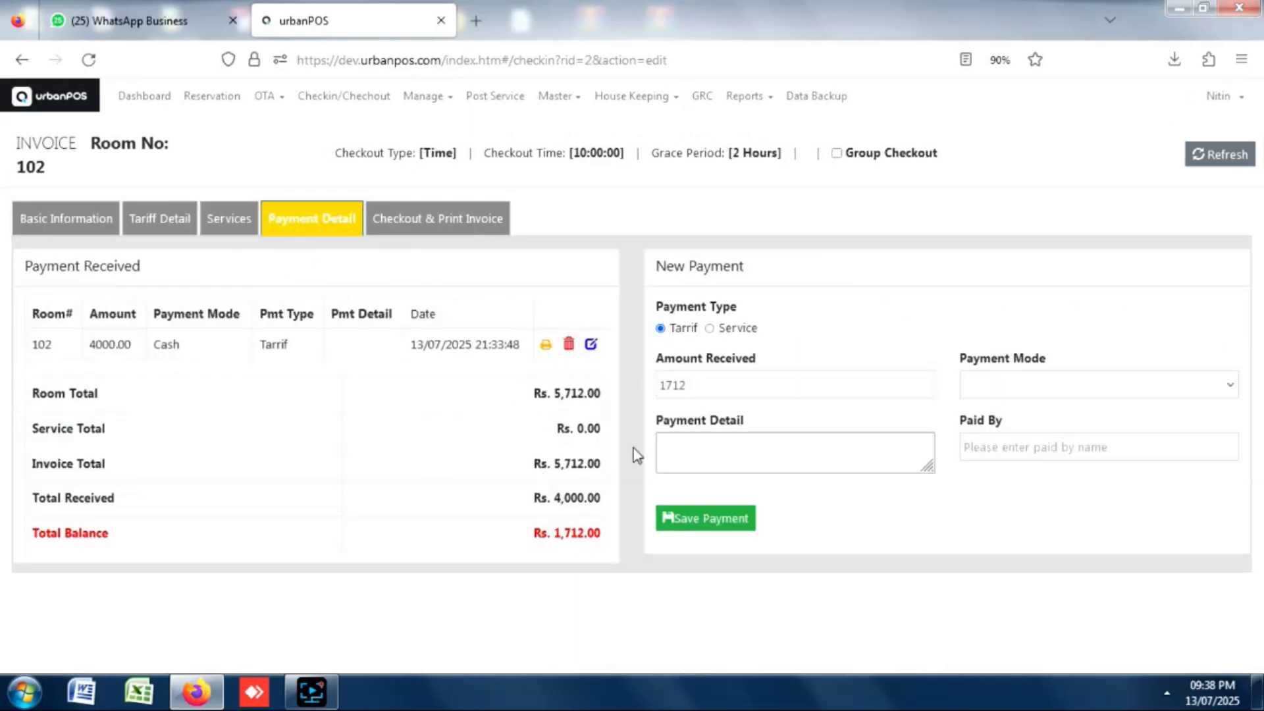
{"action": "left_click", "coordinate": [1072, 387]}
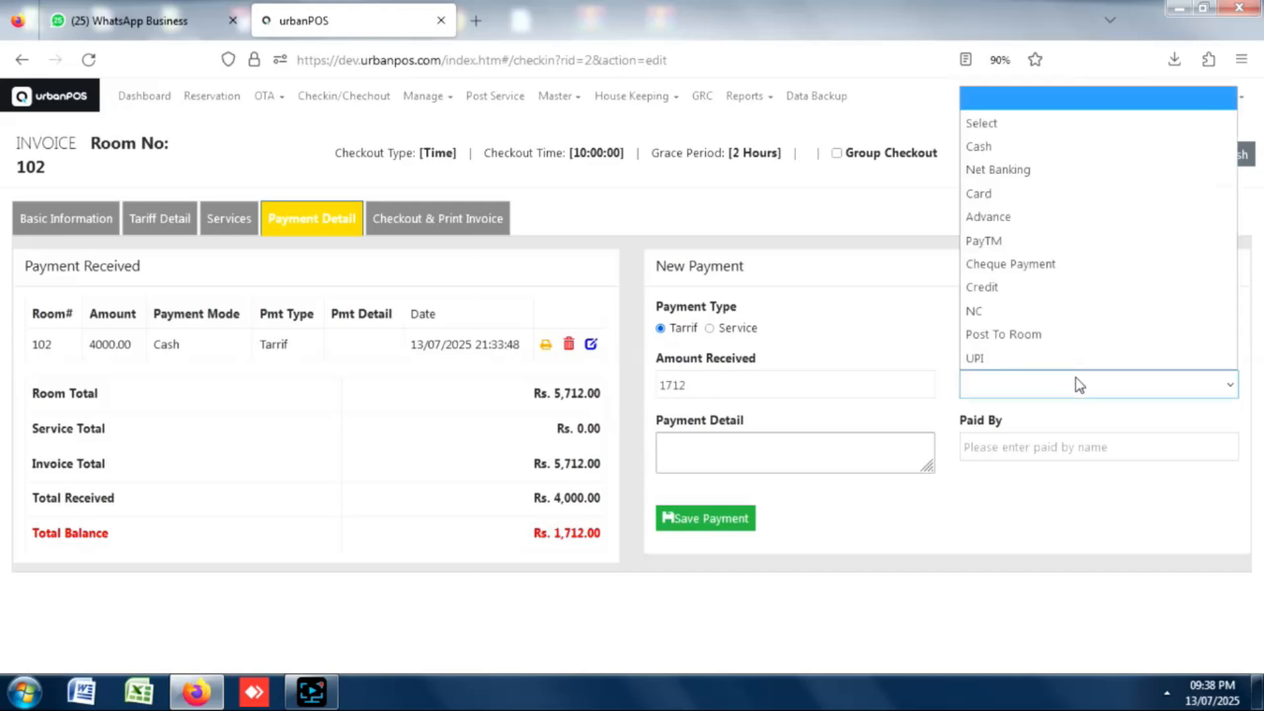
{"action": "left_click", "coordinate": [1001, 144]}
{"action": "left_click", "coordinate": [703, 518]}
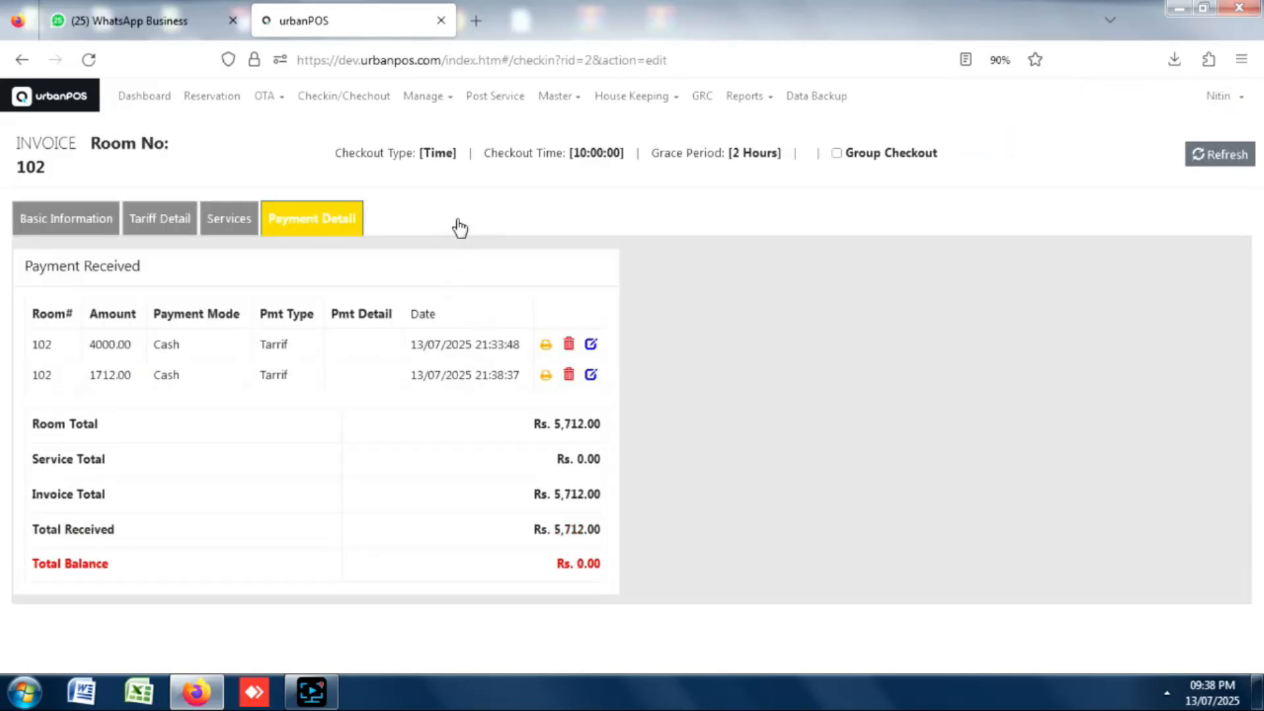
Go to room 102's Checkout & Print Invoice page and check the room out.
{"action": "left_click", "coordinate": [458, 227]}
{"action": "scroll", "coordinate": [1257, 177], "scroll_direction": "down", "scroll_amount": 2}
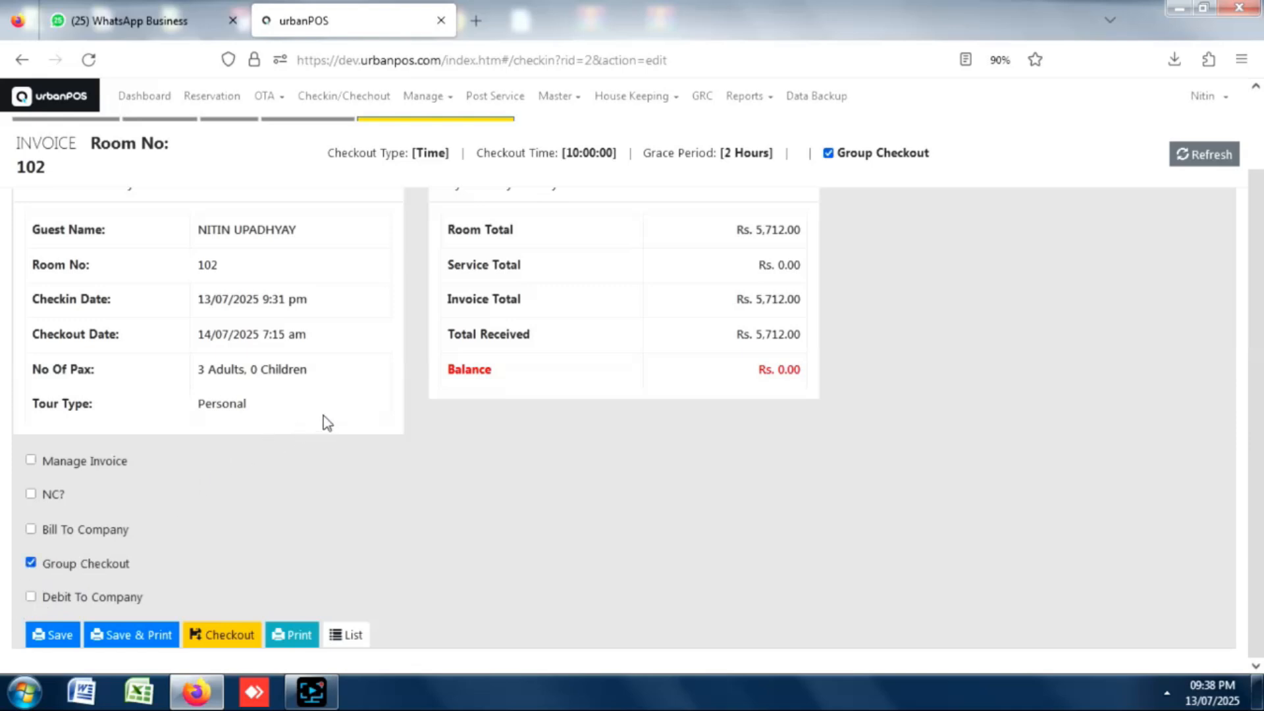
{"action": "left_click", "coordinate": [227, 638]}
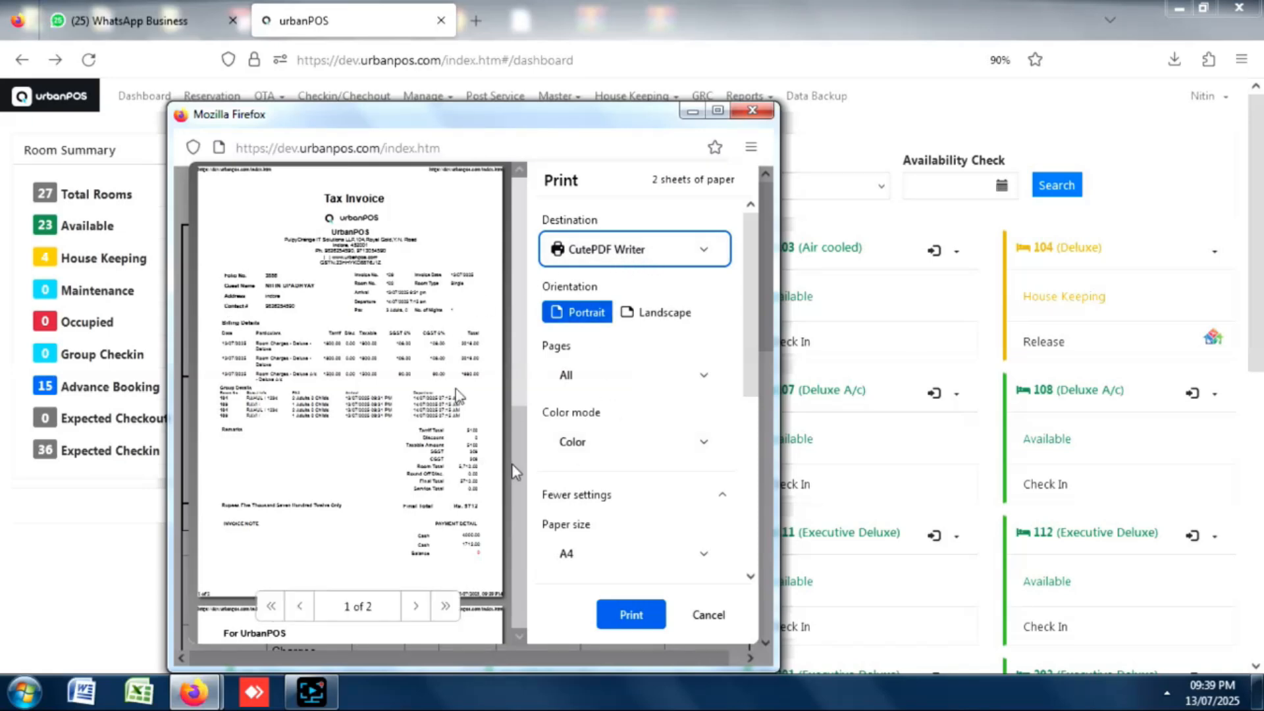
Cancel the invoice print preview to return to the room dashboard without printing.
{"action": "left_click", "coordinate": [752, 110]}
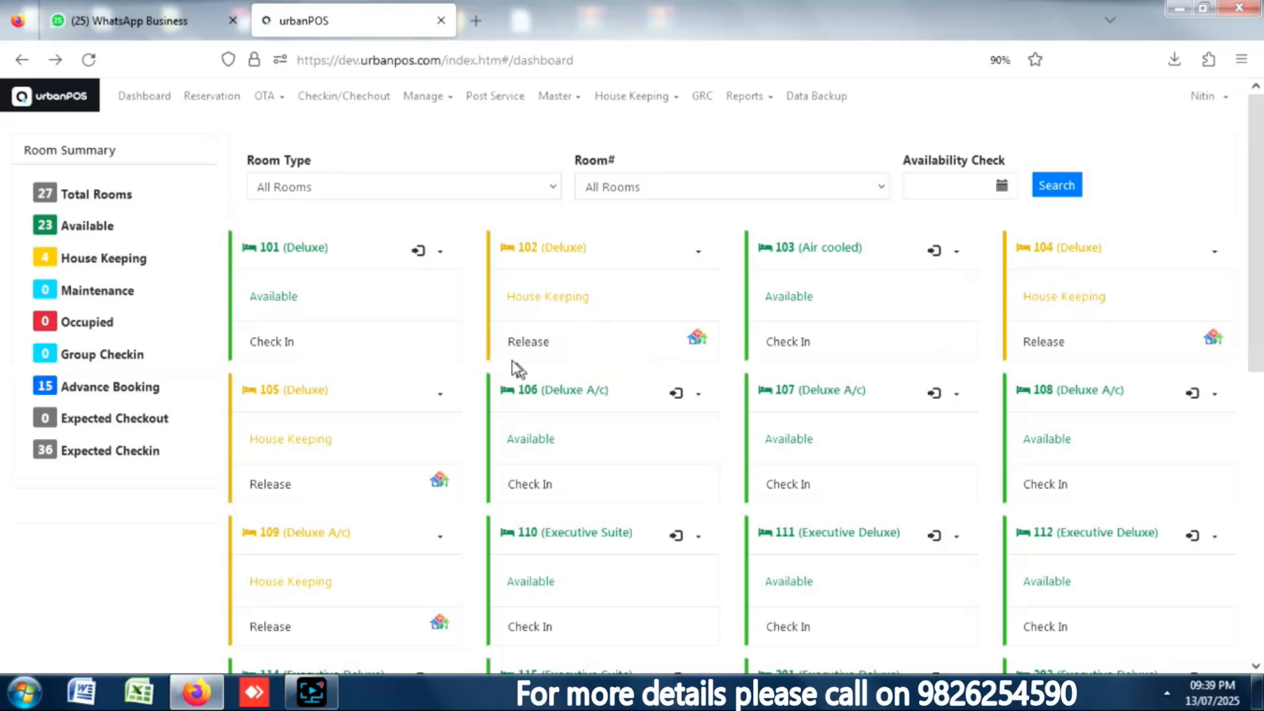
{"action": "left_click", "coordinate": [529, 342]}
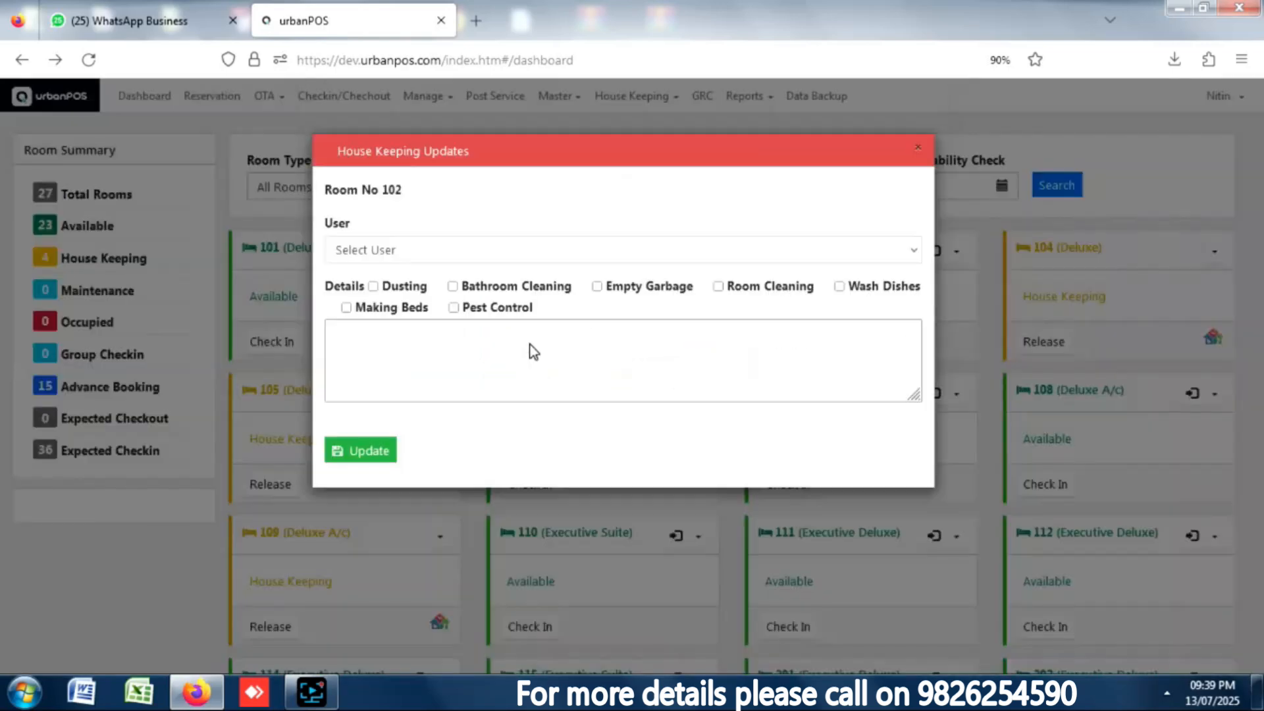
{"action": "left_click", "coordinate": [366, 254]}
{"action": "left_click", "coordinate": [360, 291]}
{"action": "left_click", "coordinate": [452, 287]}
{"action": "left_click", "coordinate": [362, 464]}
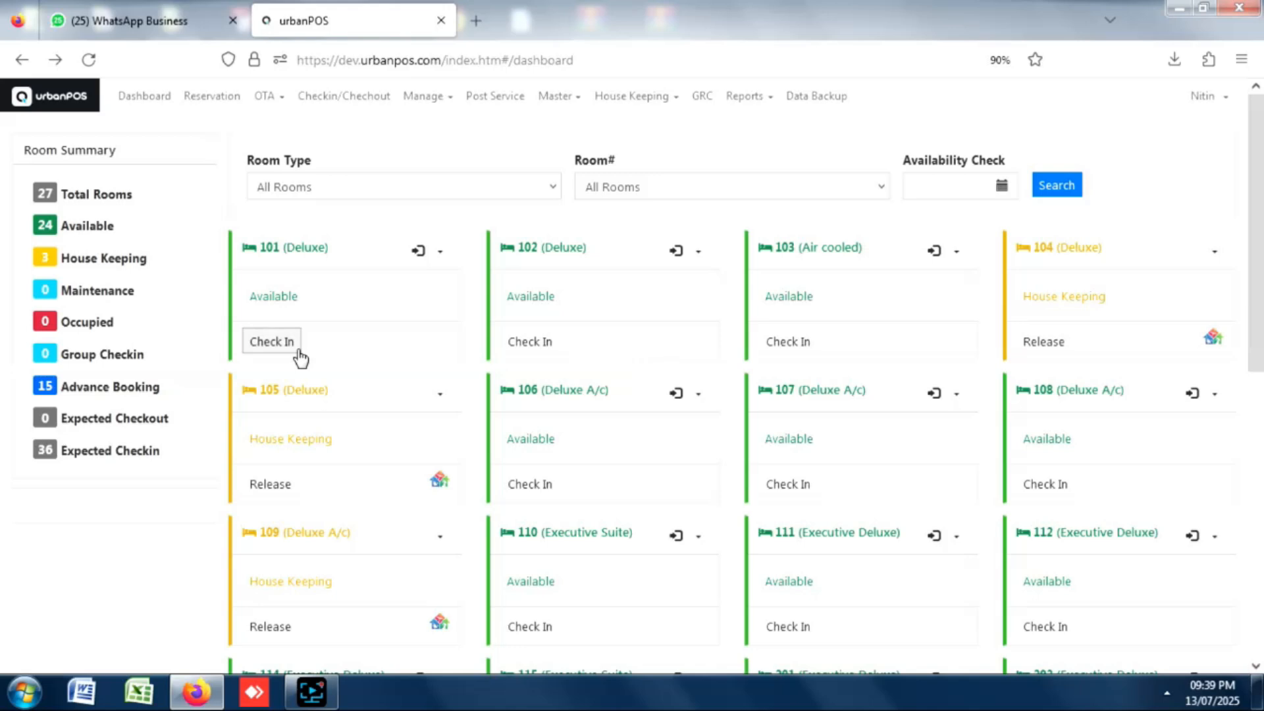
Add Room 101 to maintenance for AC repair with an end date of 15/07/2025.
{"action": "left_click", "coordinate": [440, 251]}
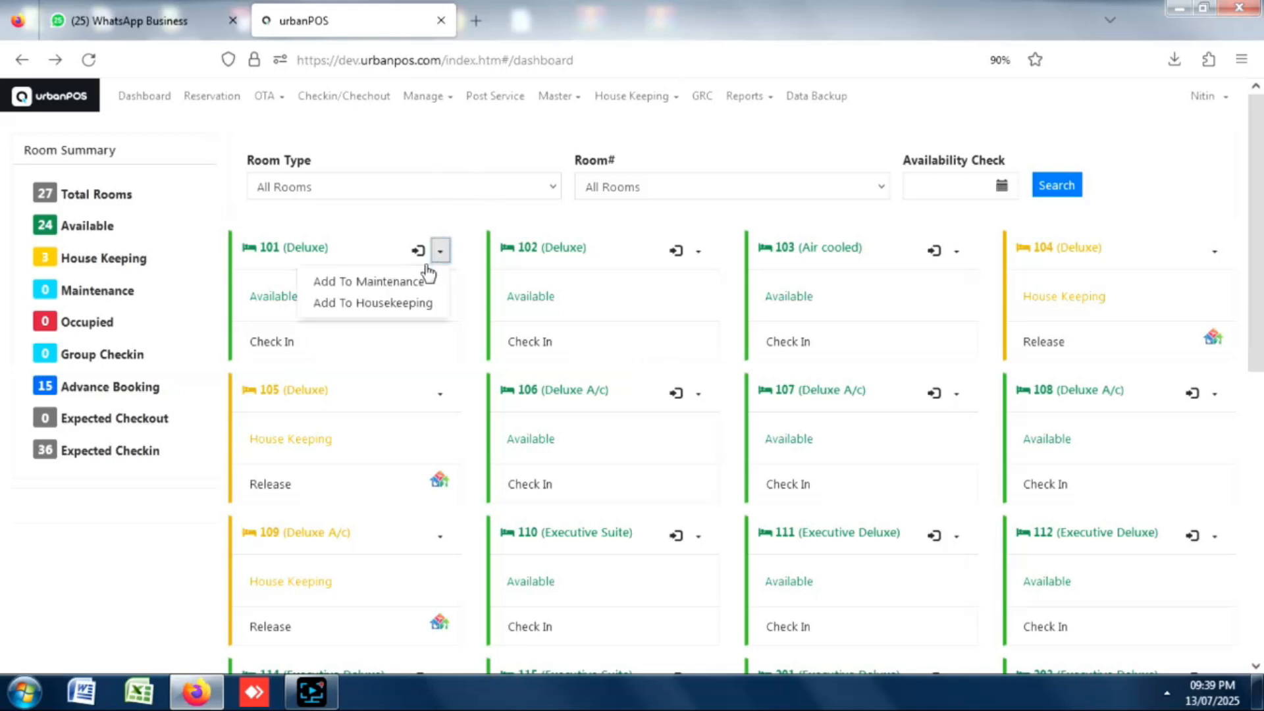
{"action": "left_click", "coordinate": [365, 285]}
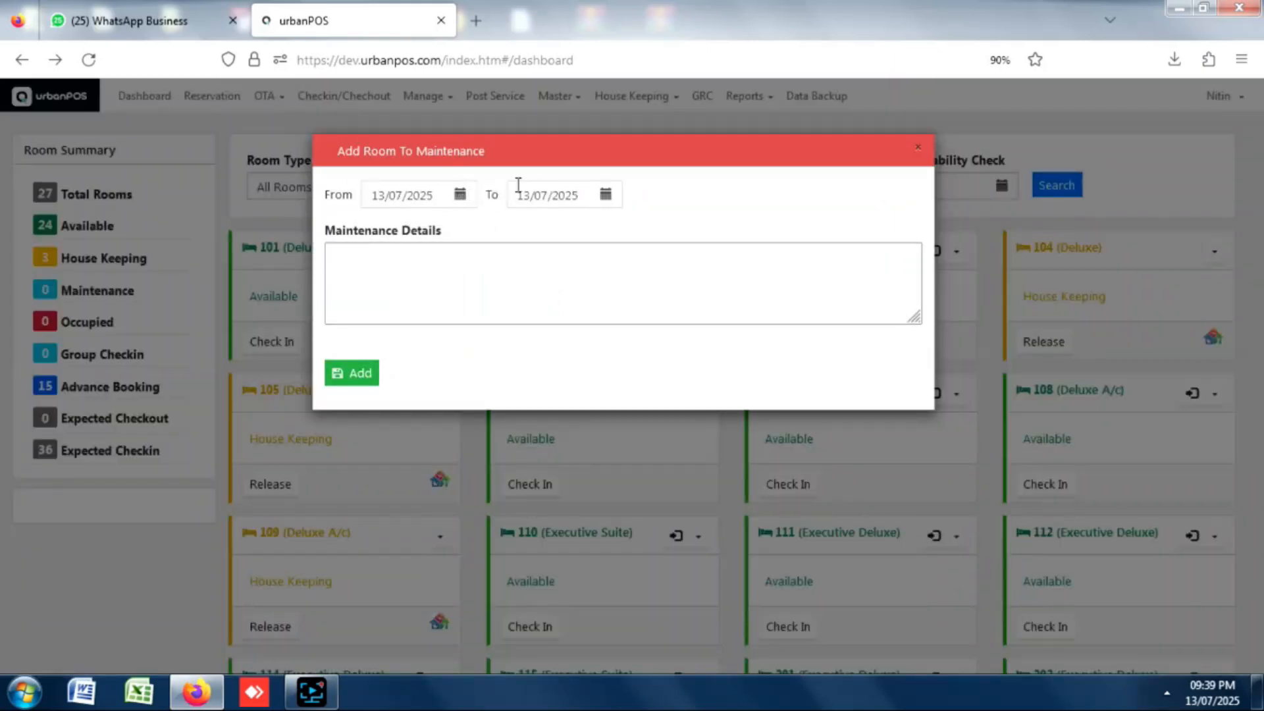
{"action": "left_click", "coordinate": [605, 196]}
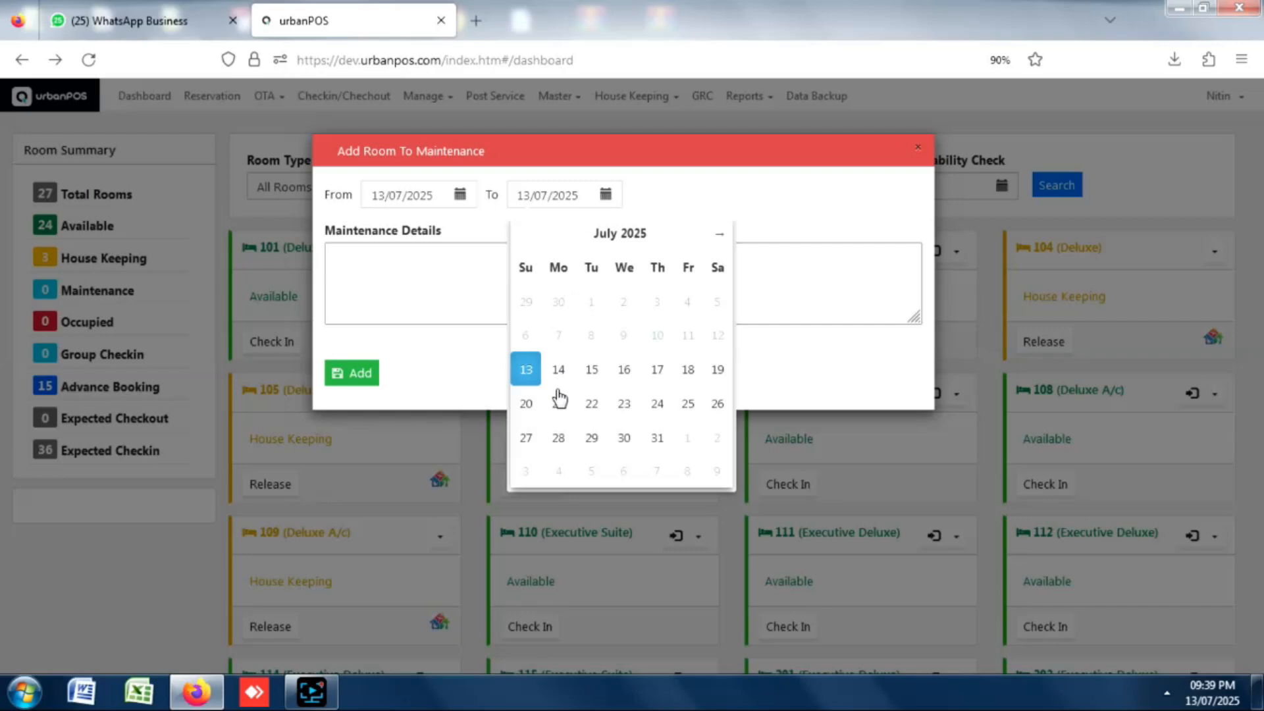
{"action": "left_click", "coordinate": [591, 372]}
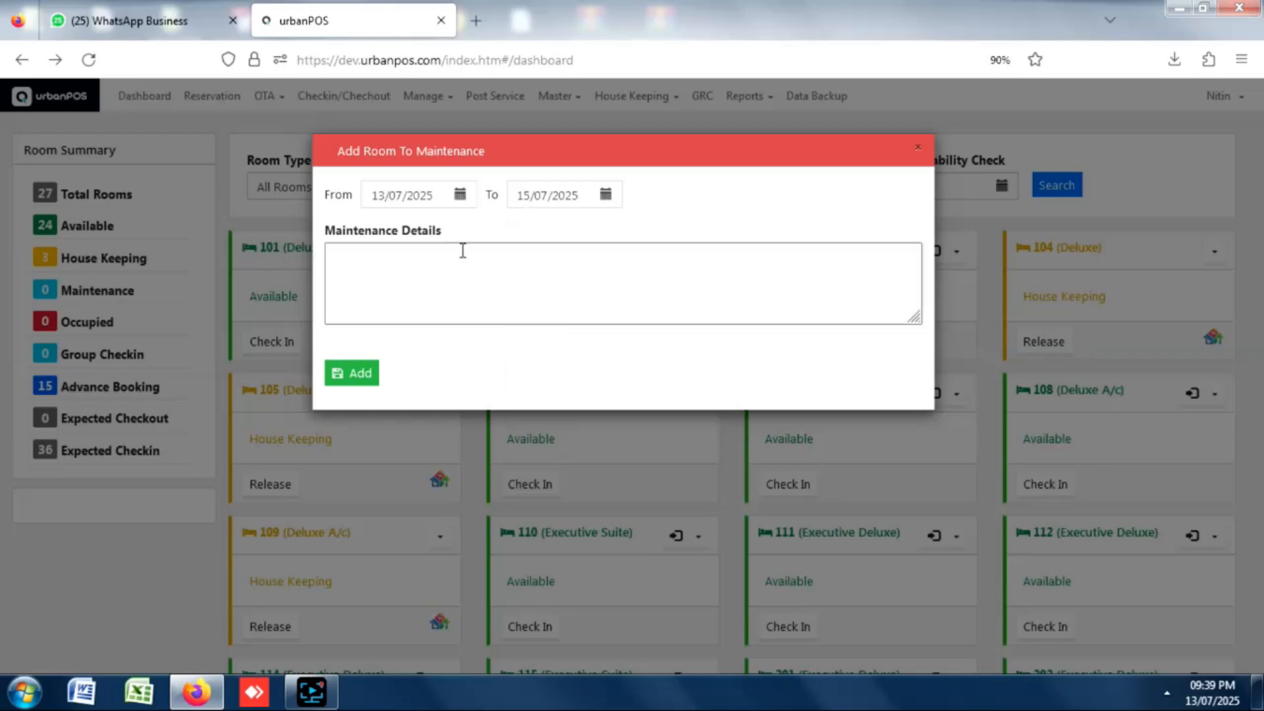
{"action": "left_click", "coordinate": [387, 270]}
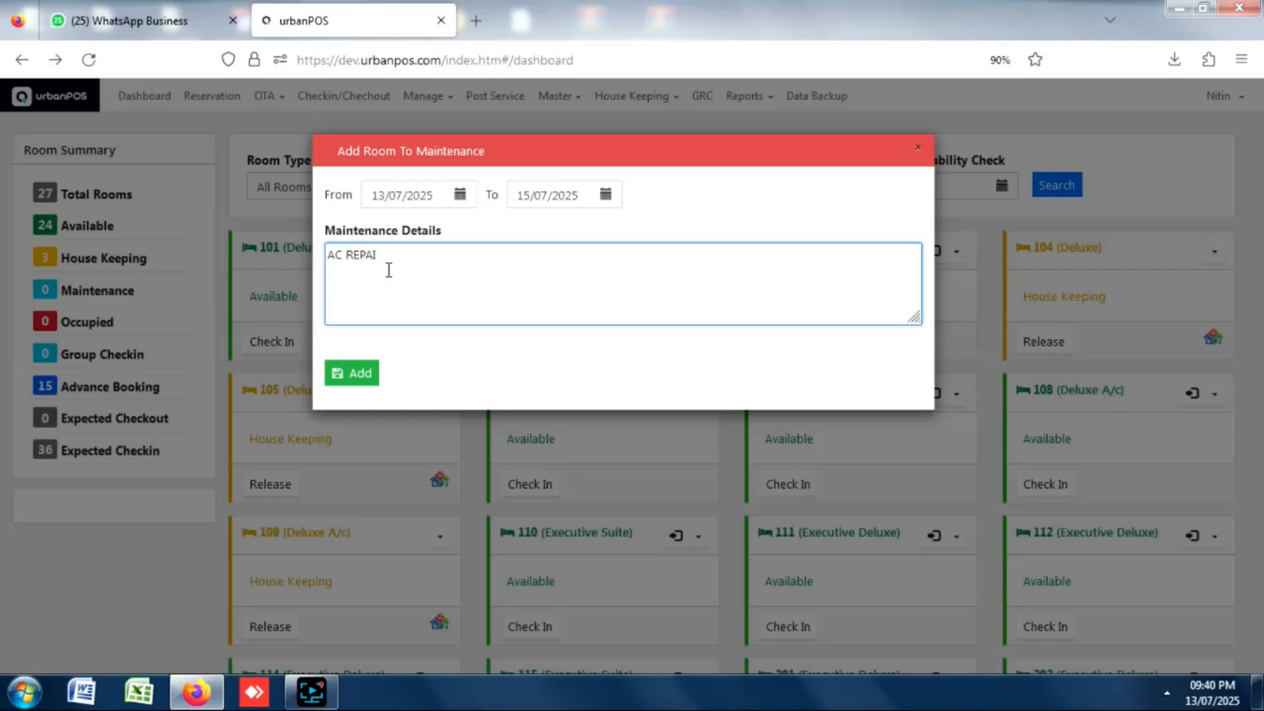
{"action": "left_click", "coordinate": [351, 375]}
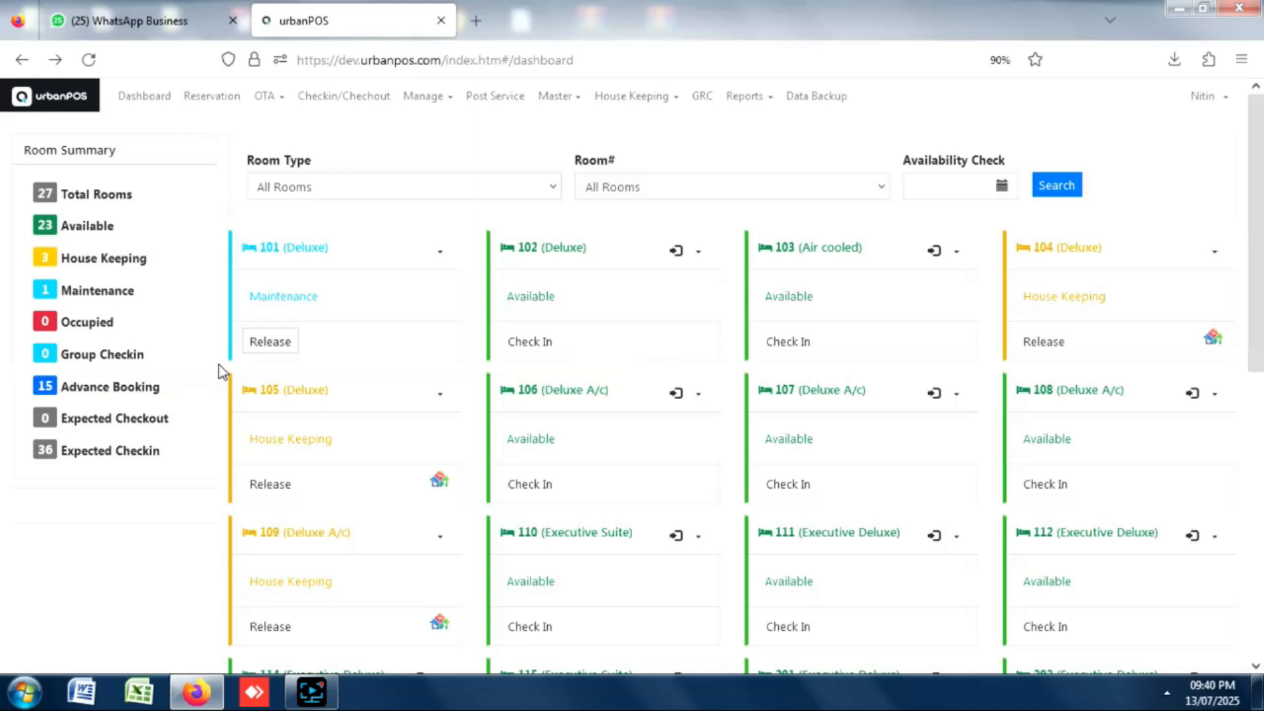
Release Room 101 from maintenance with the worker's name and remark REPAIRED, and save.
{"action": "left_click", "coordinate": [282, 344]}
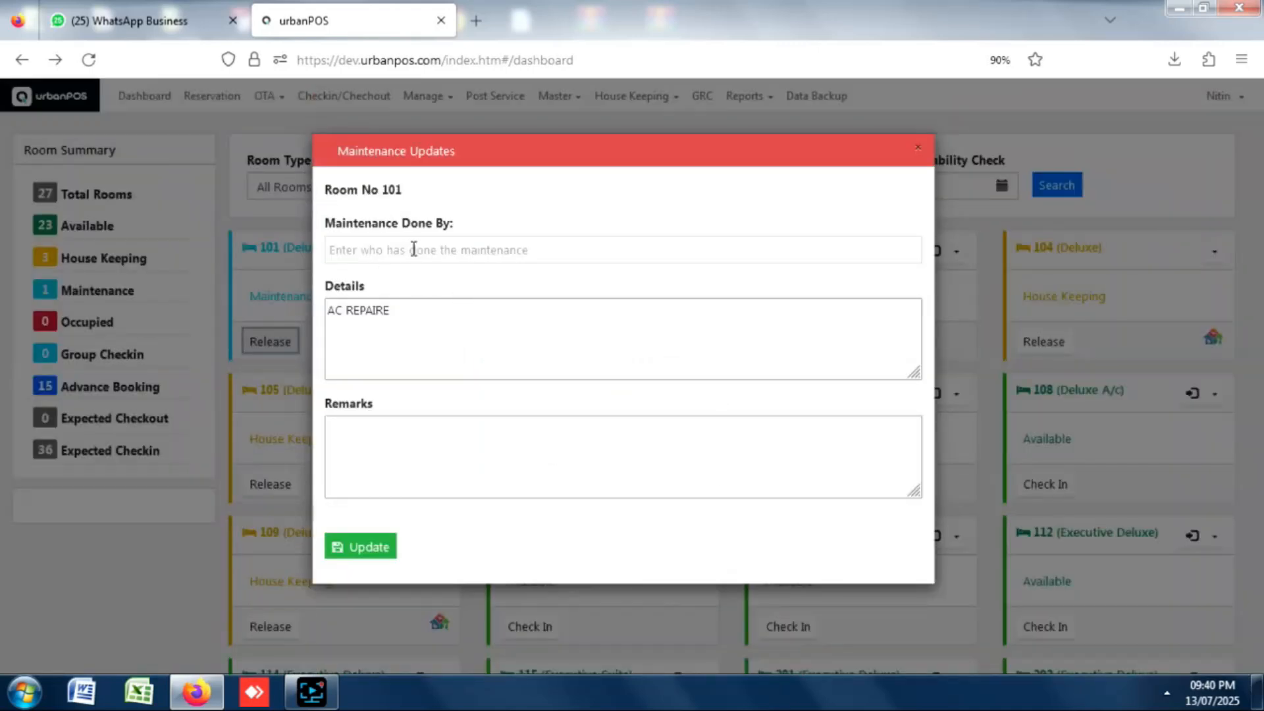
{"action": "left_click", "coordinate": [458, 261]}
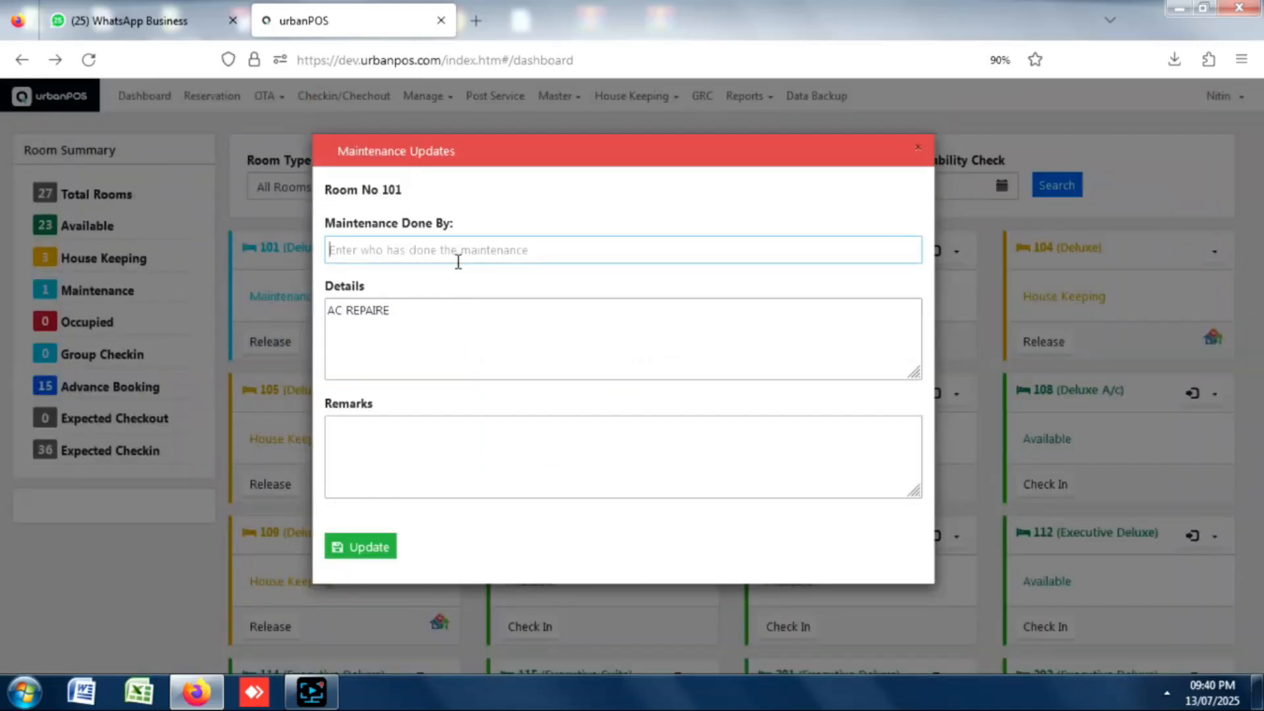
{"action": "type", "text": "RAM"}
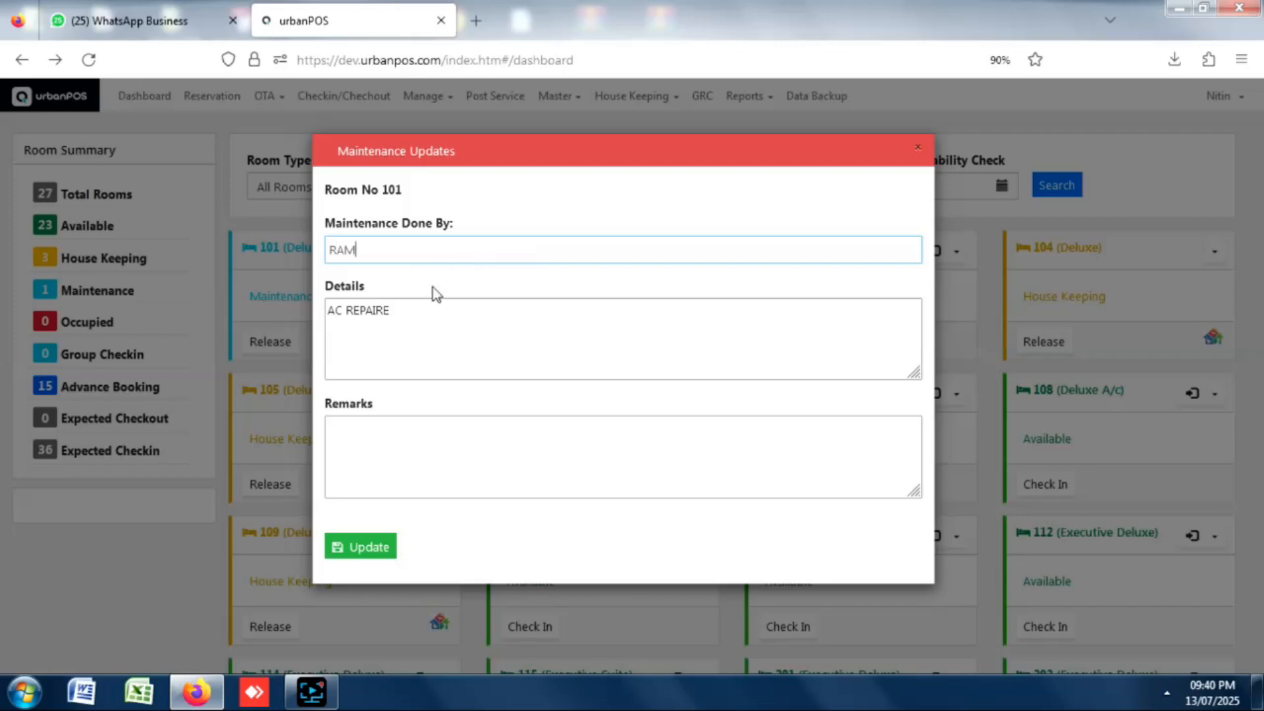
{"action": "left_click", "coordinate": [352, 443]}
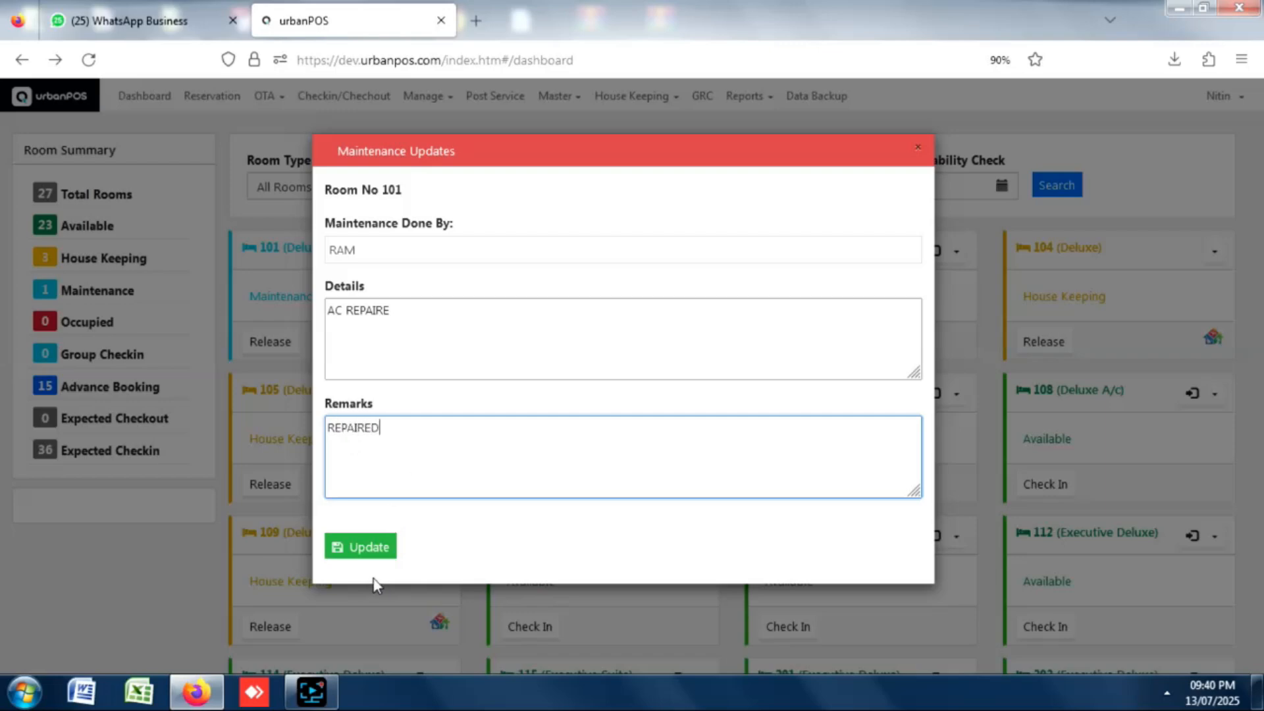
{"action": "left_click", "coordinate": [361, 546]}
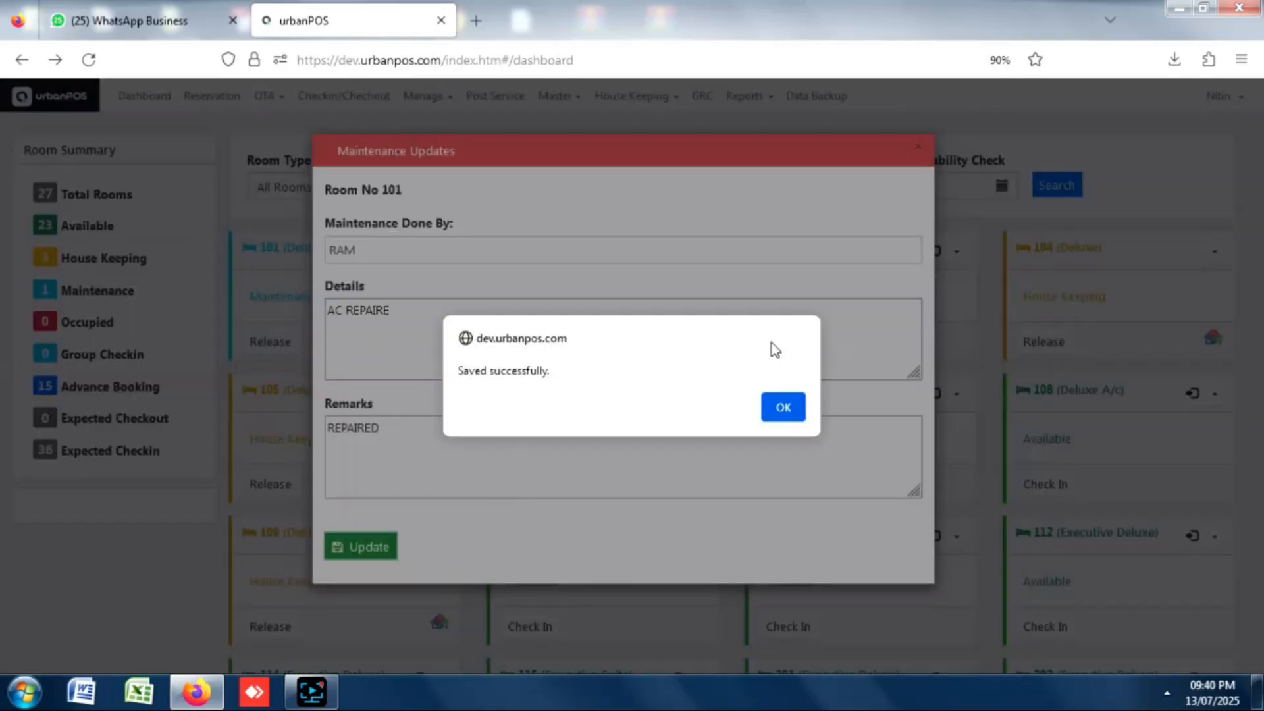
{"action": "left_click", "coordinate": [780, 415]}
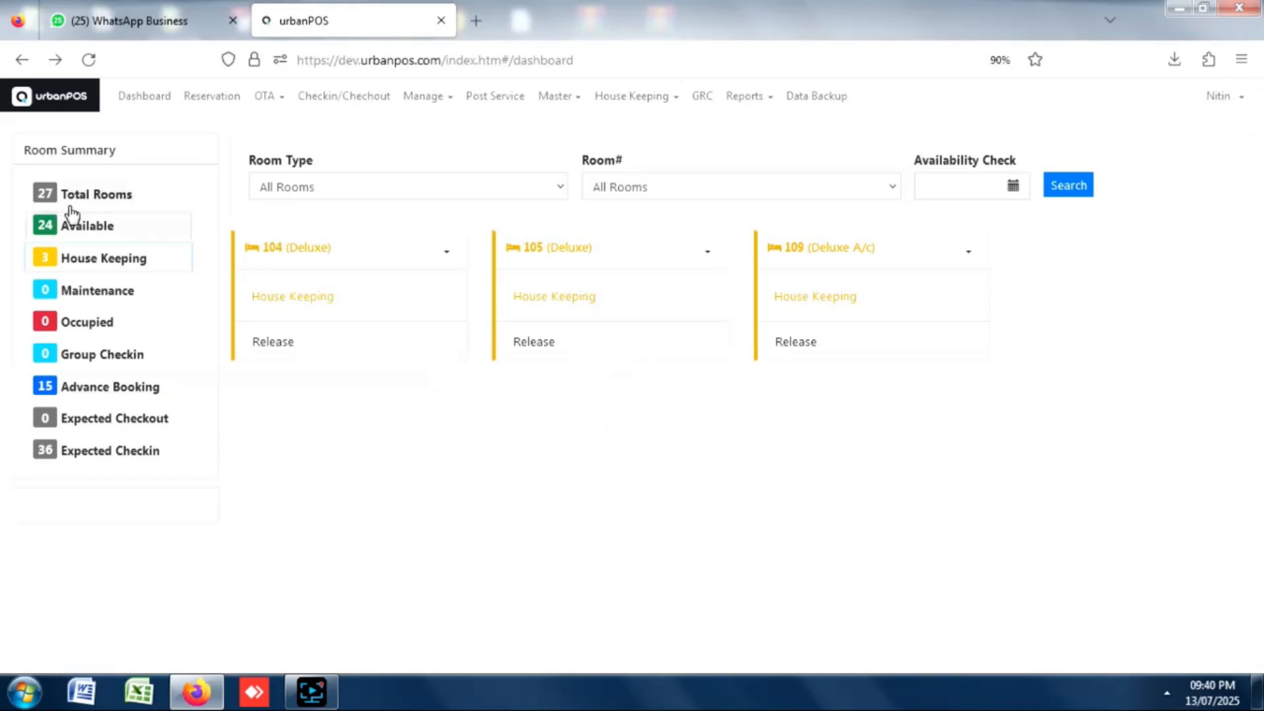
Filter the Room Summary to available rooms, then view the Reservation list.
{"action": "left_click", "coordinate": [79, 232]}
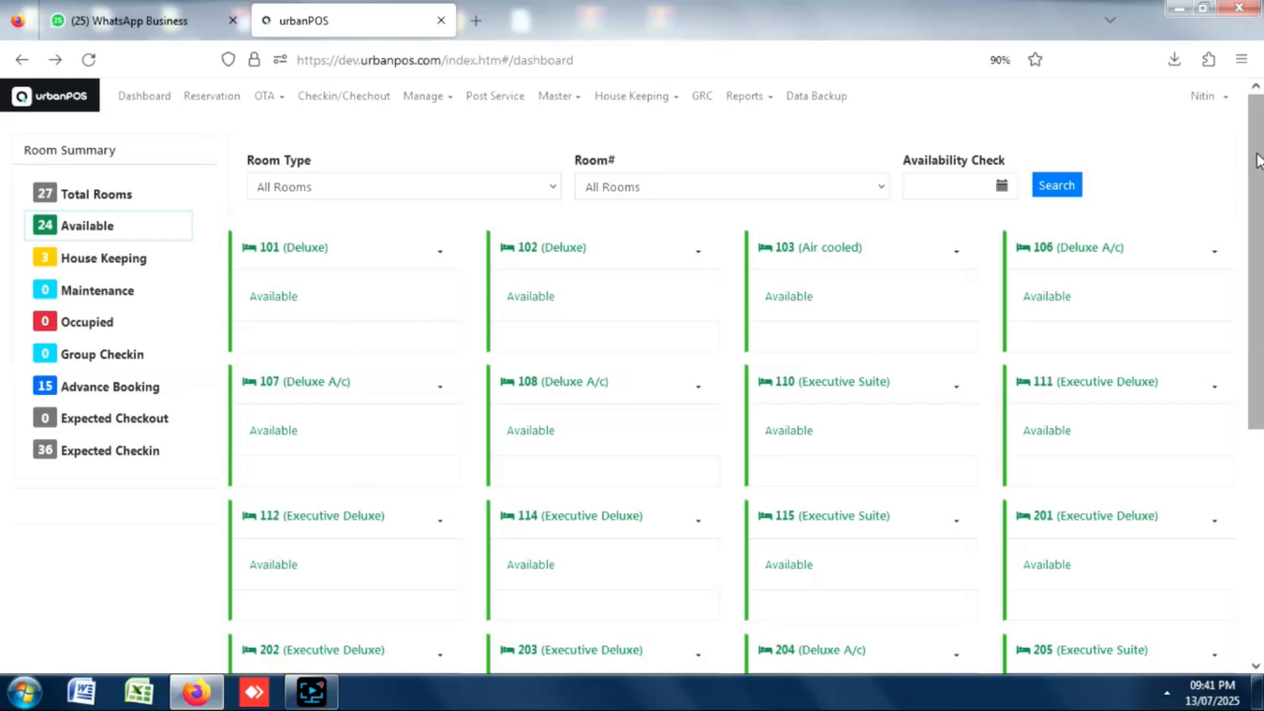
{"action": "left_click_drag", "start_coordinate": [1255, 155], "coordinate": [1239, 135]}
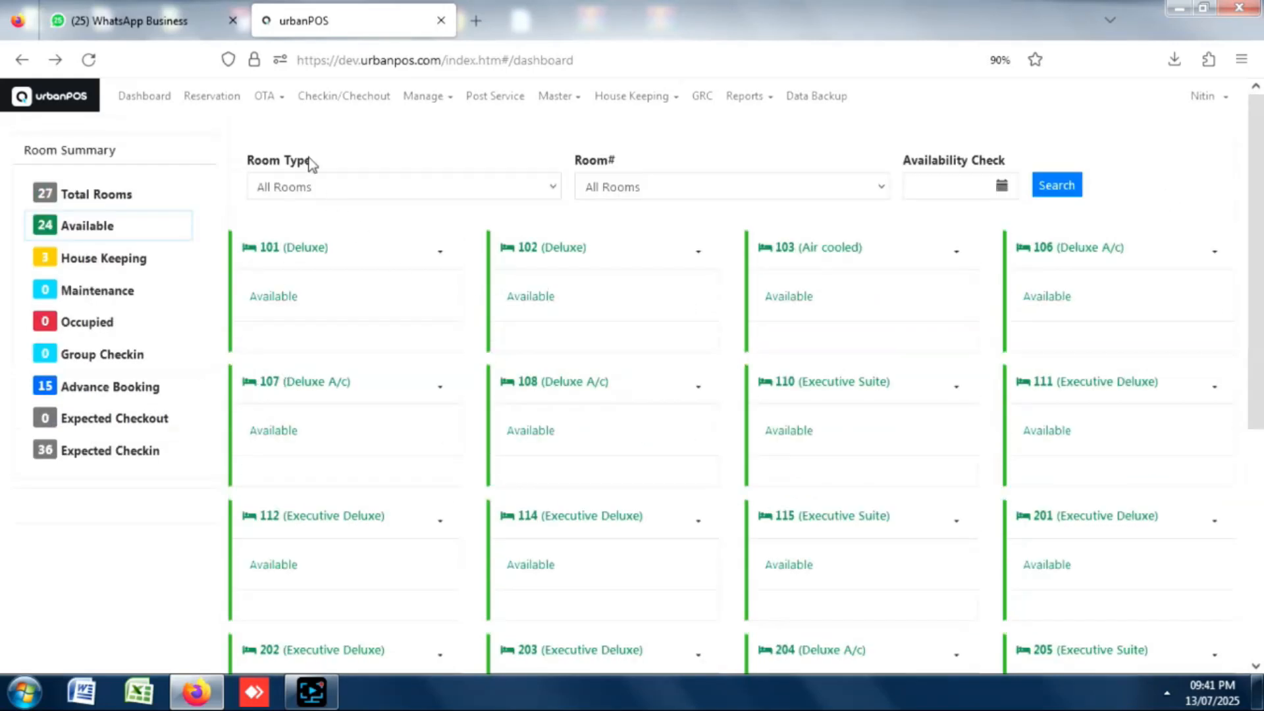
{"action": "left_click", "coordinate": [201, 106]}
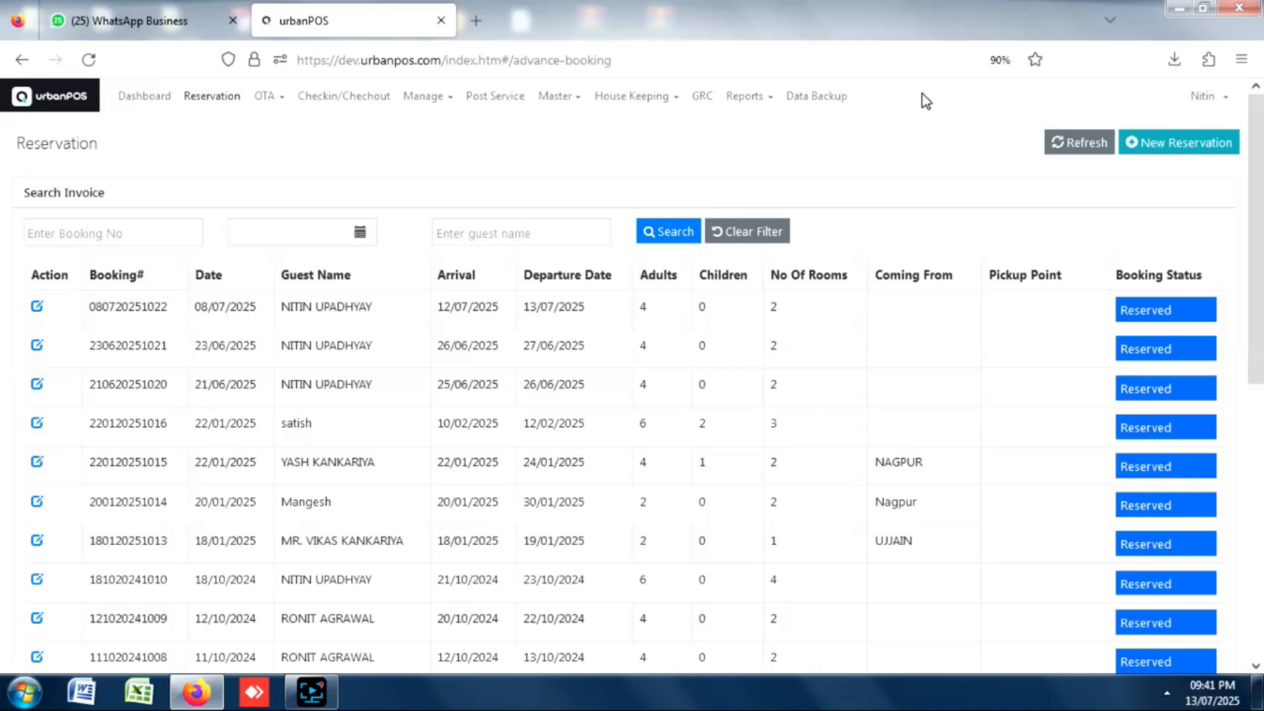
Start a new reservation with check-in 16 July and check-out 17 July, both at 7:15 AM.
{"action": "left_click", "coordinate": [1183, 141]}
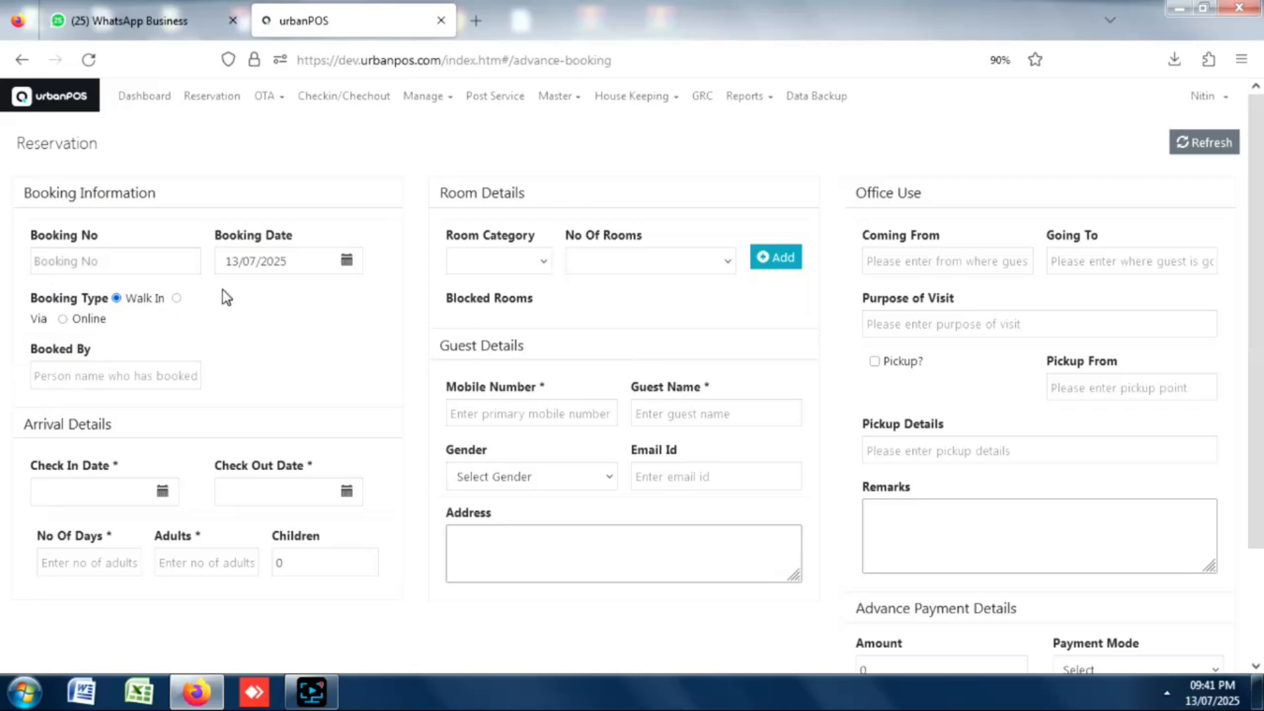
{"action": "left_click", "coordinate": [162, 491]}
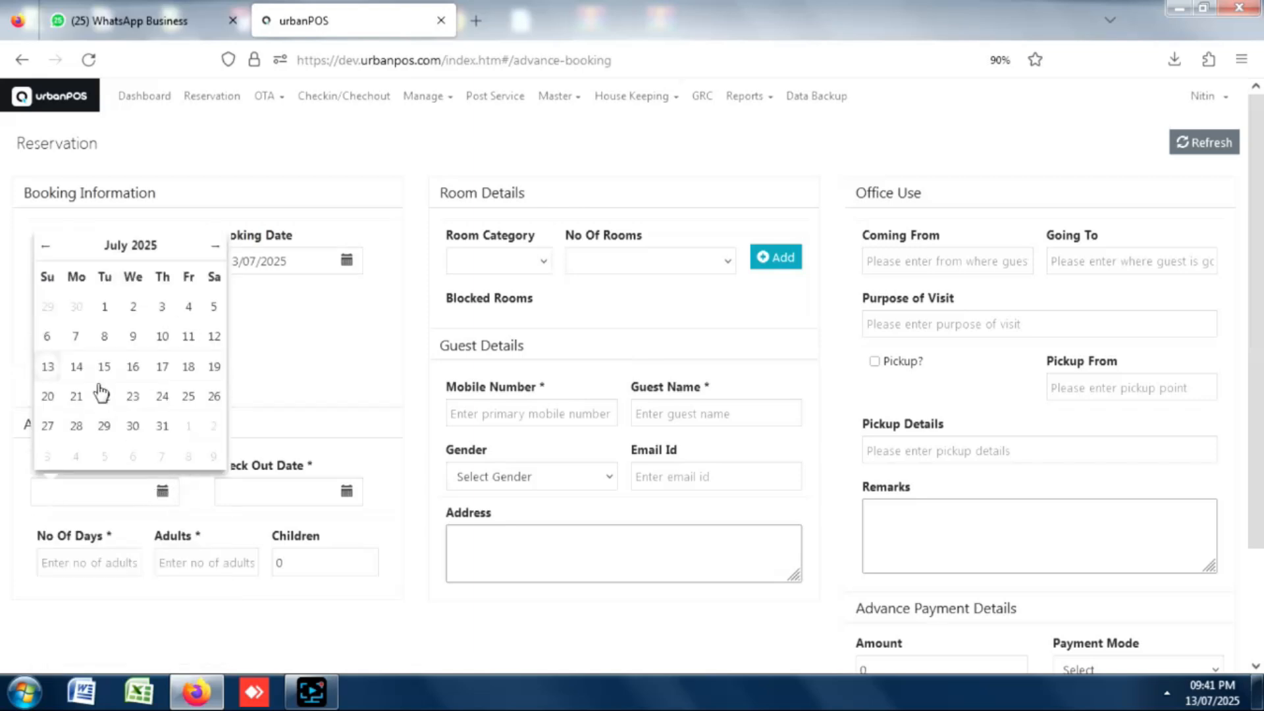
{"action": "left_click", "coordinate": [133, 370]}
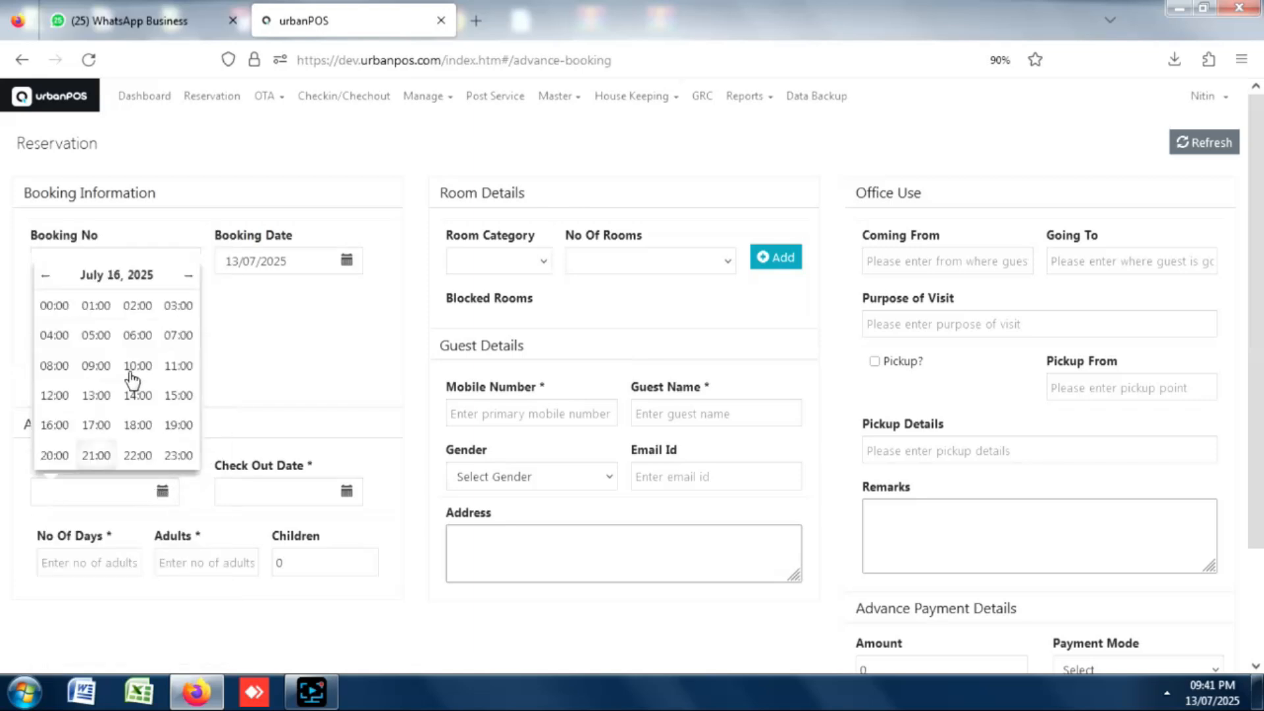
{"action": "left_click", "coordinate": [184, 348]}
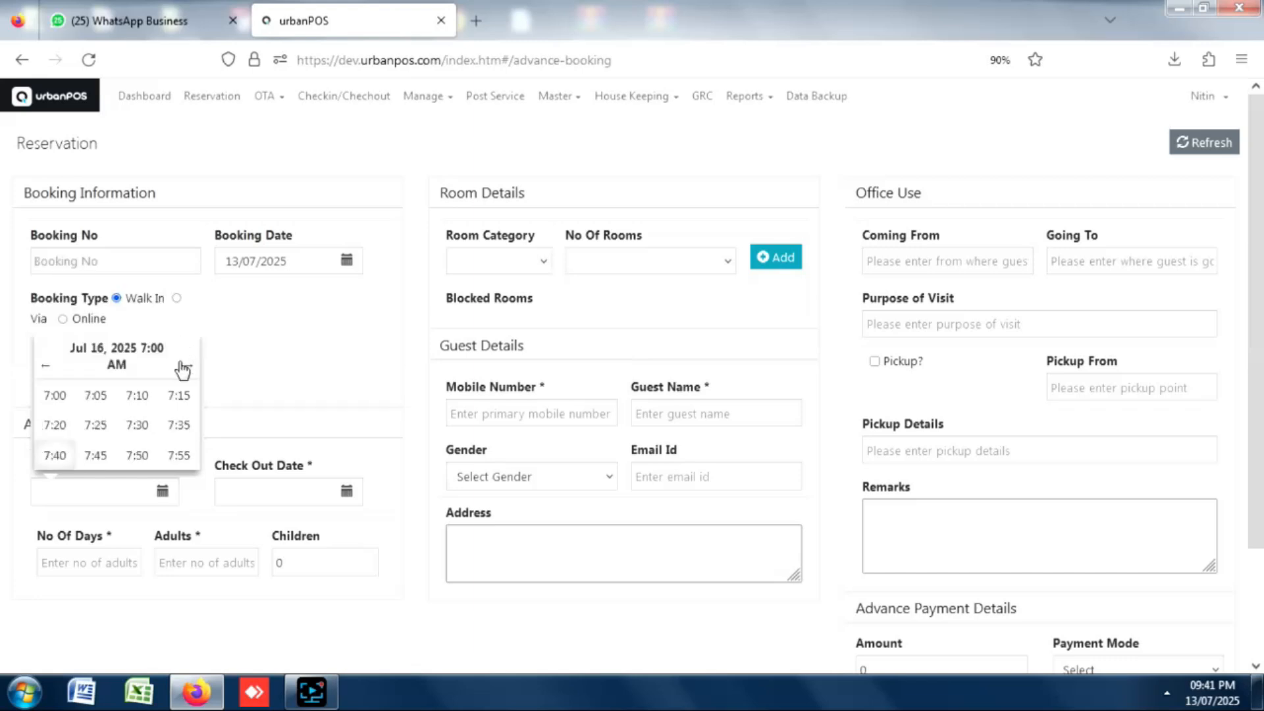
{"action": "left_click", "coordinate": [177, 405]}
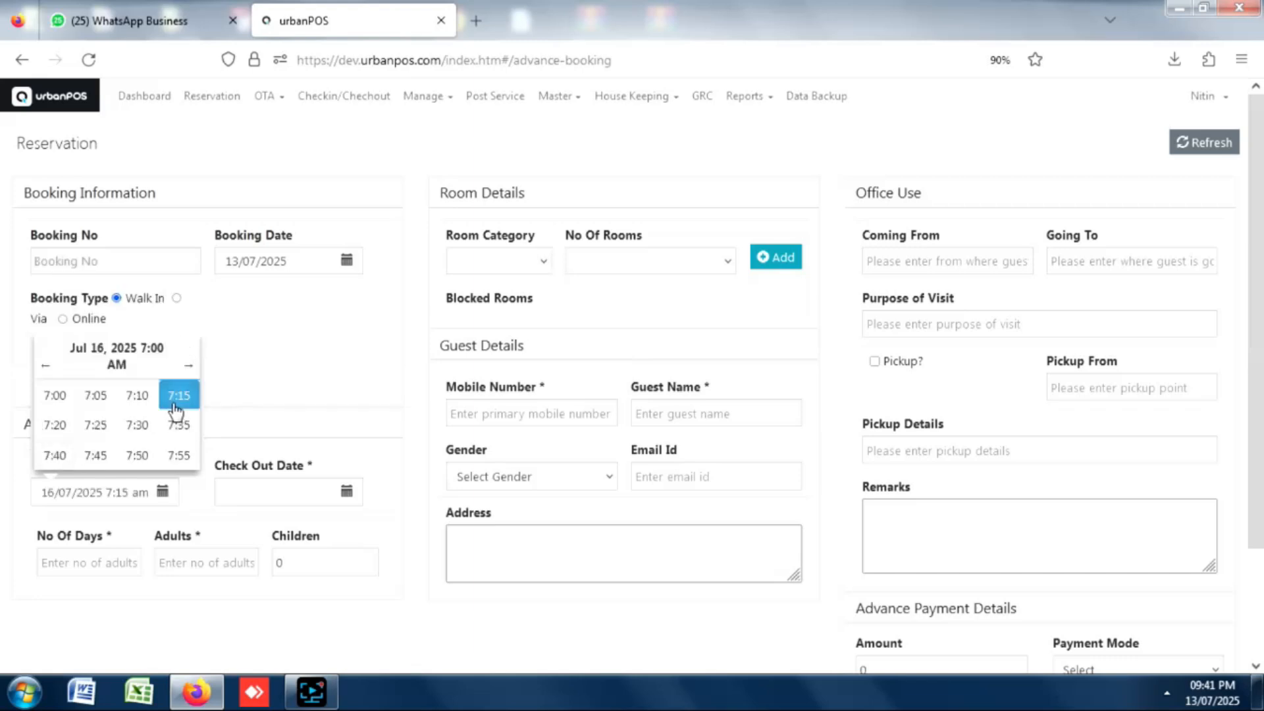
{"action": "left_click", "coordinate": [349, 494]}
{"action": "left_click", "coordinate": [355, 371]}
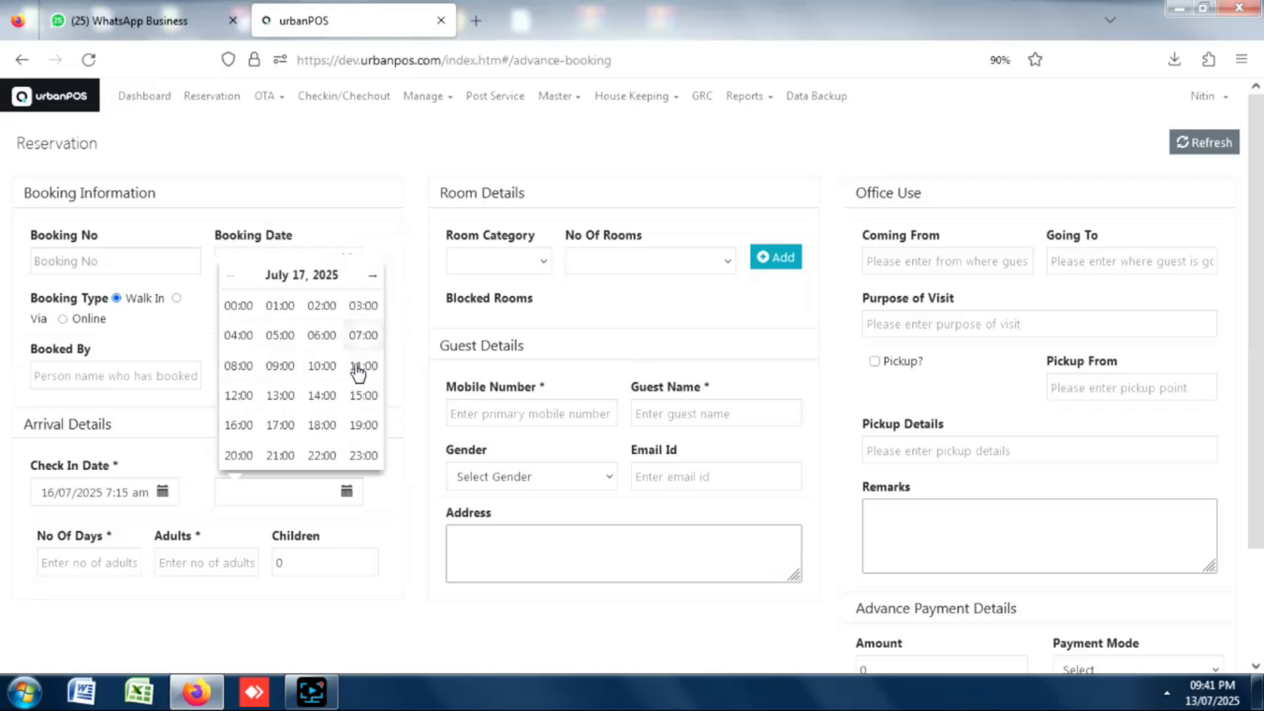
{"action": "left_click", "coordinate": [369, 337]}
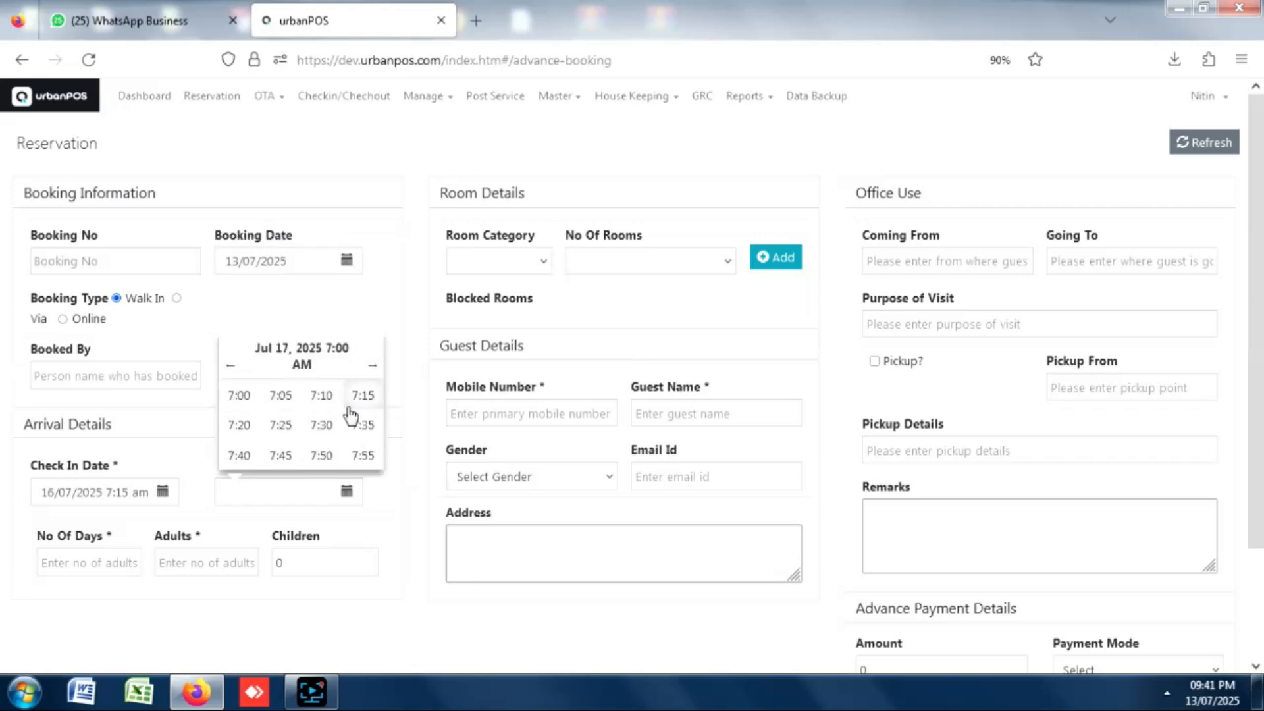
{"action": "left_click", "coordinate": [350, 405]}
{"action": "left_click", "coordinate": [92, 560]}
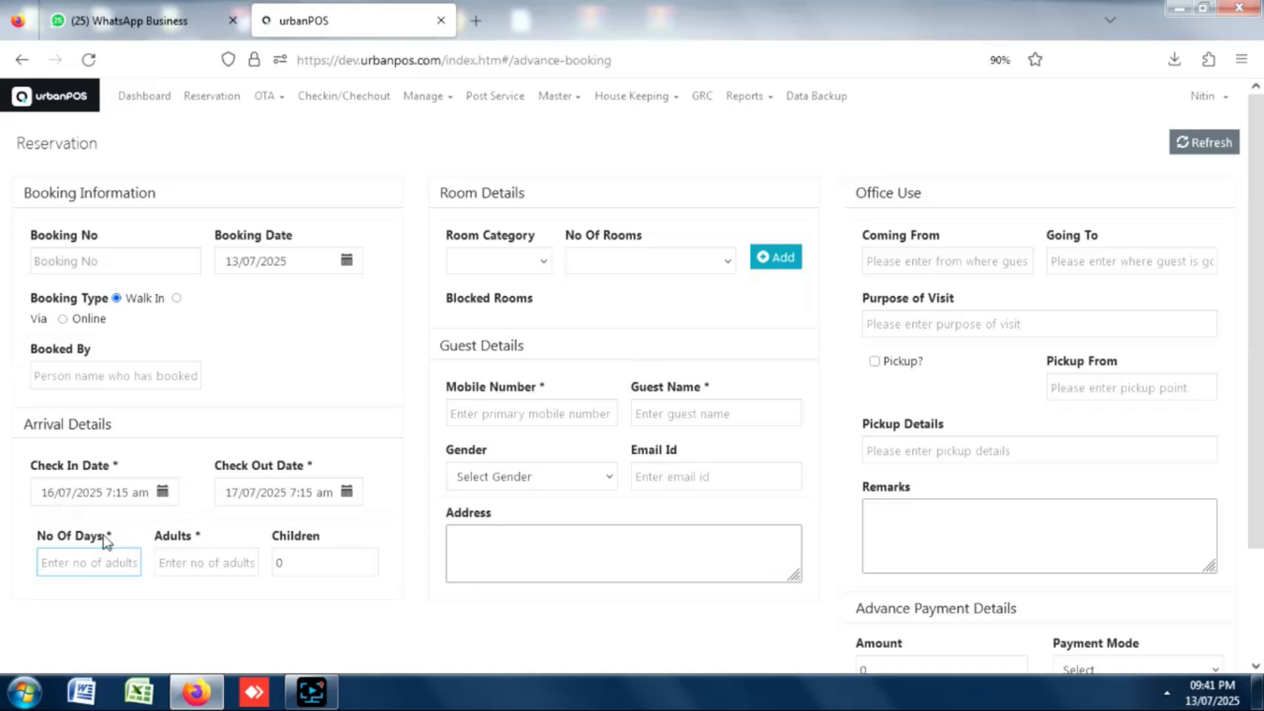
Enter 4 adults and block two Executive Deluxe rooms for the booking.
{"action": "left_click", "coordinate": [176, 561]}
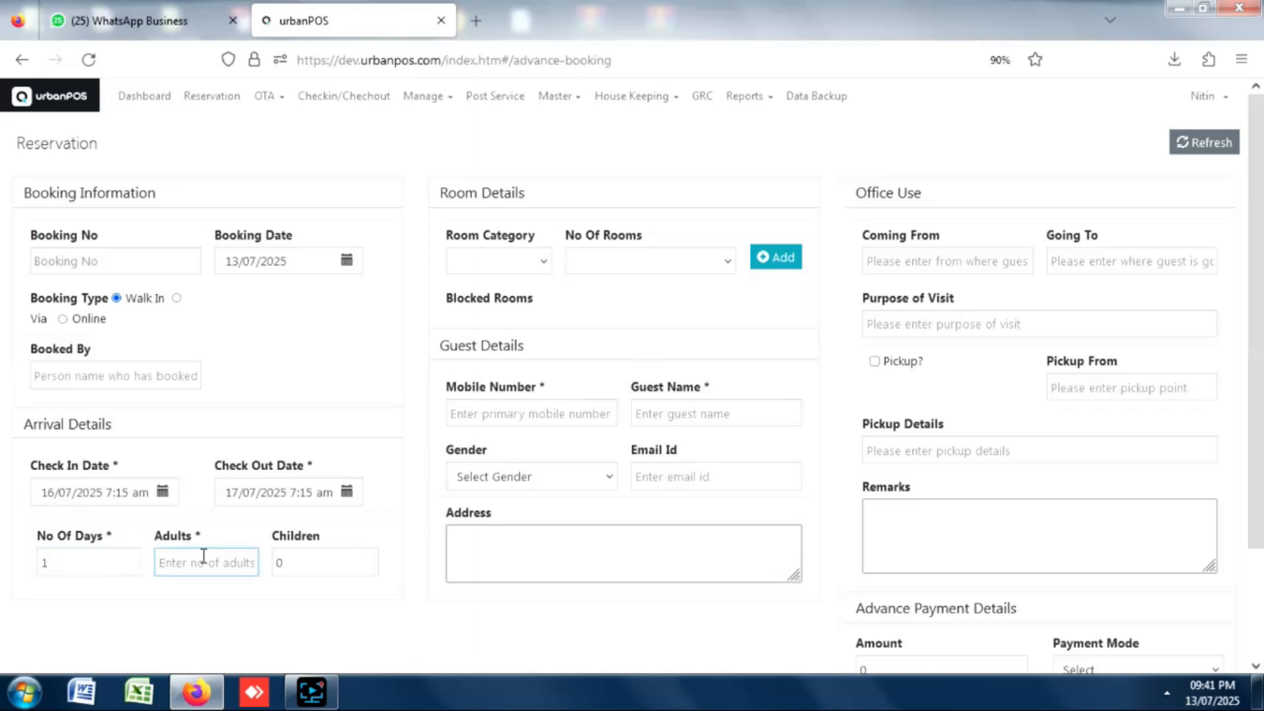
{"action": "type", "text": "4"}
{"action": "left_click", "coordinate": [525, 266]}
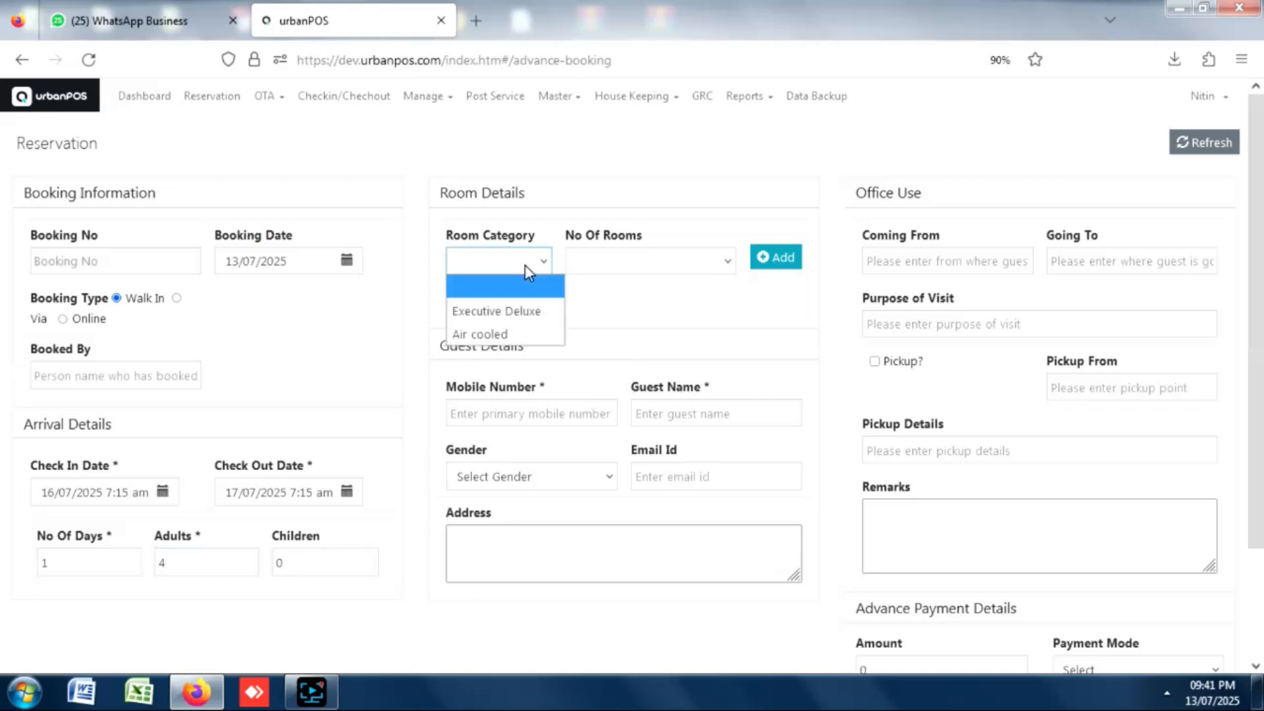
{"action": "left_click", "coordinate": [495, 311]}
{"action": "left_click", "coordinate": [634, 264]}
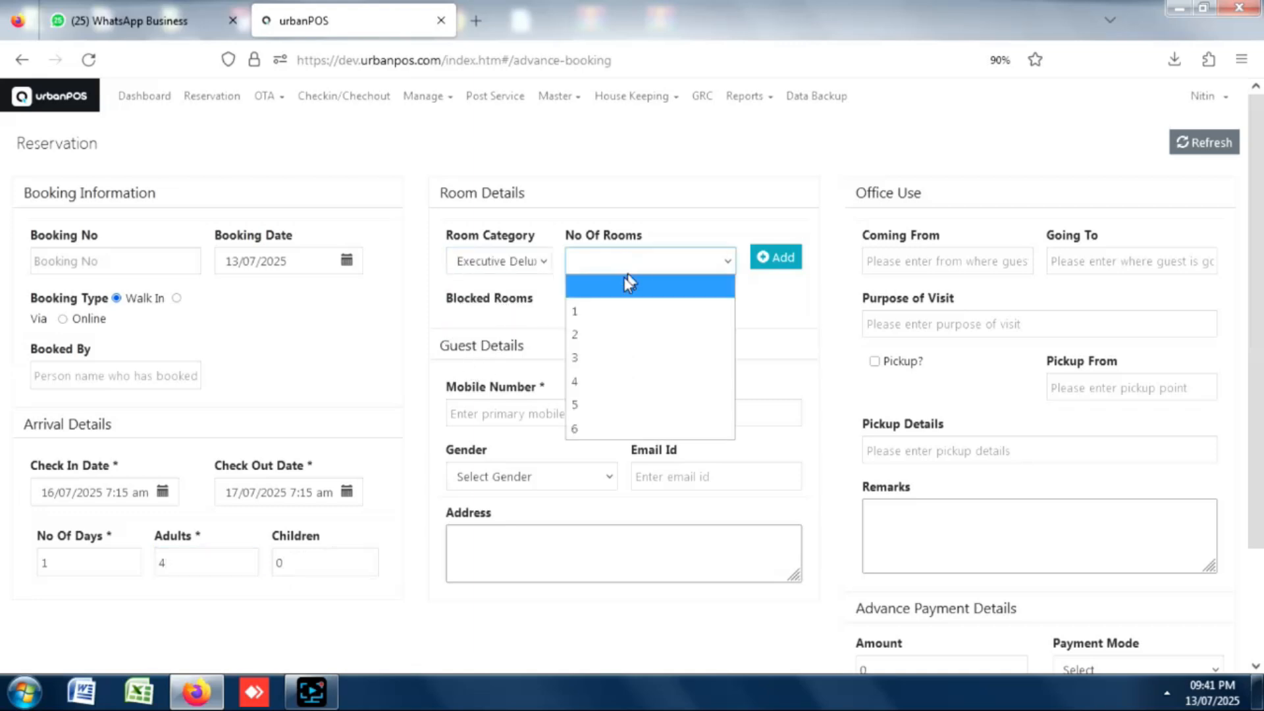
{"action": "left_click", "coordinate": [590, 333]}
{"action": "left_click", "coordinate": [777, 259]}
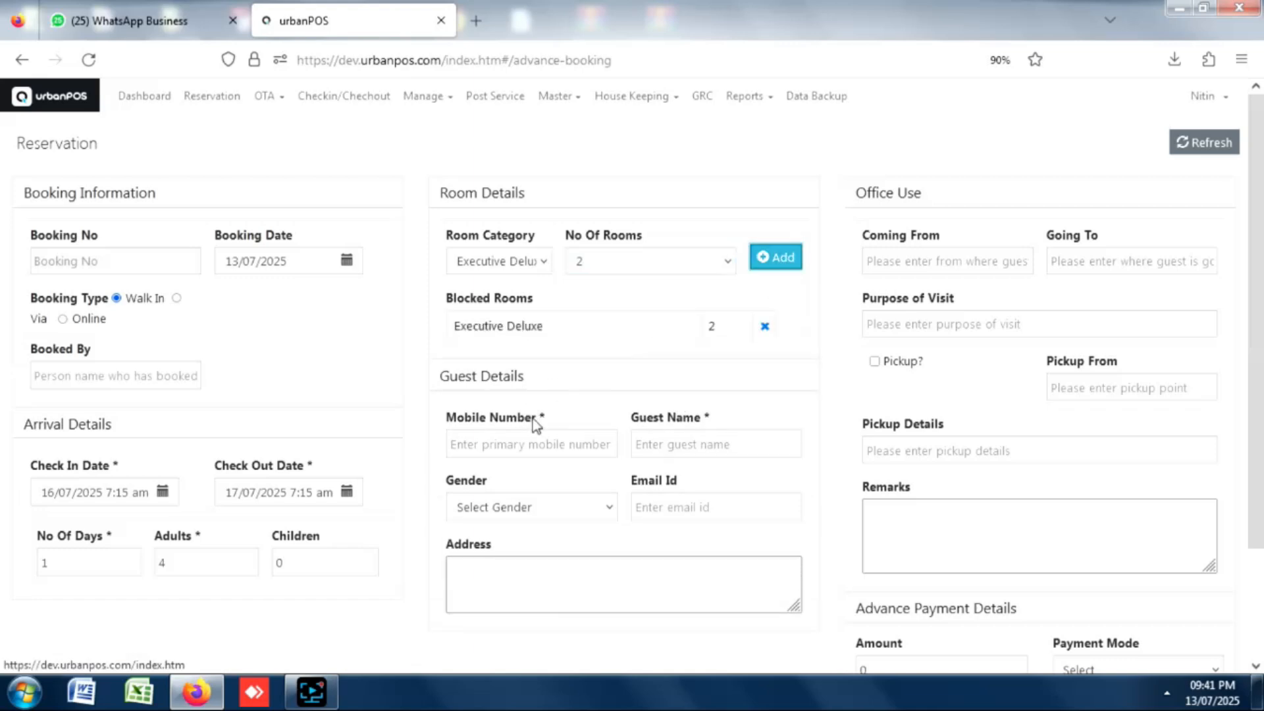
Fill guest details from their mobile number, add a 2000 Cash advance, and save the reservation.
{"action": "left_click", "coordinate": [530, 443]}
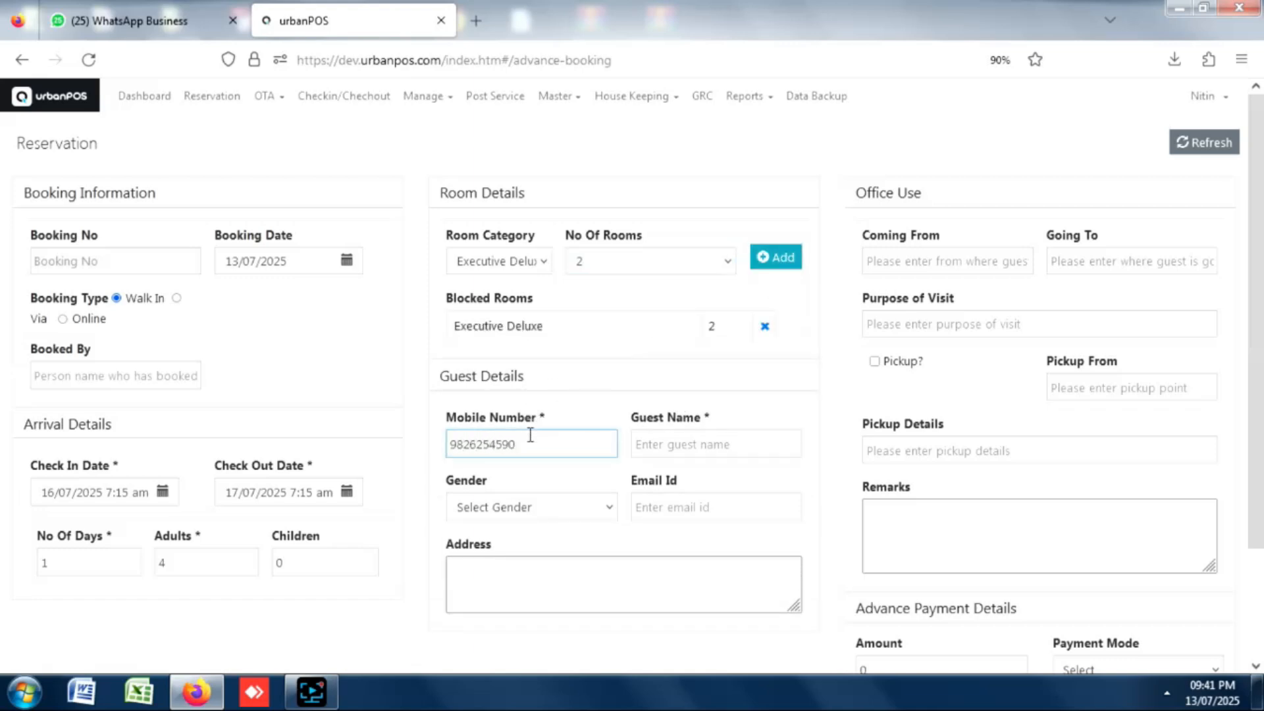
{"action": "key", "text": "Tab"}
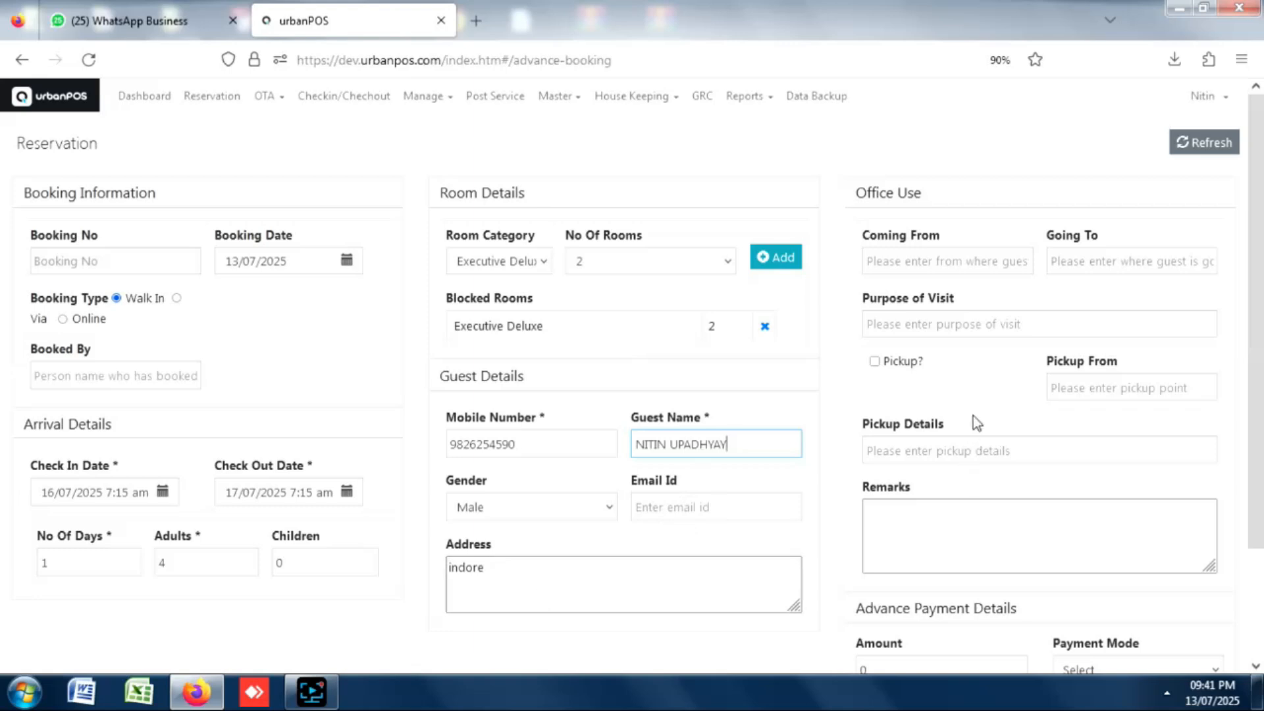
{"action": "left_click_drag", "start_coordinate": [1254, 380], "coordinate": [1255, 469]}
{"action": "left_click", "coordinate": [904, 558]}
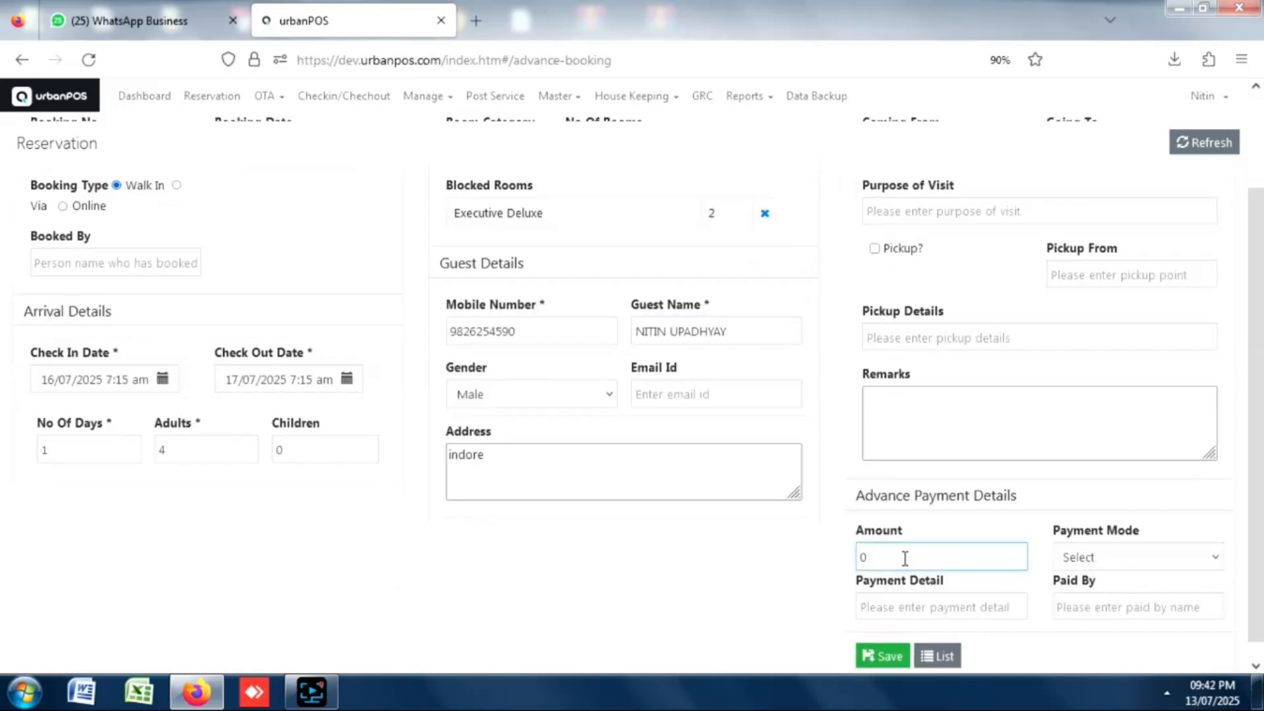
{"action": "left_click", "coordinate": [1089, 557]}
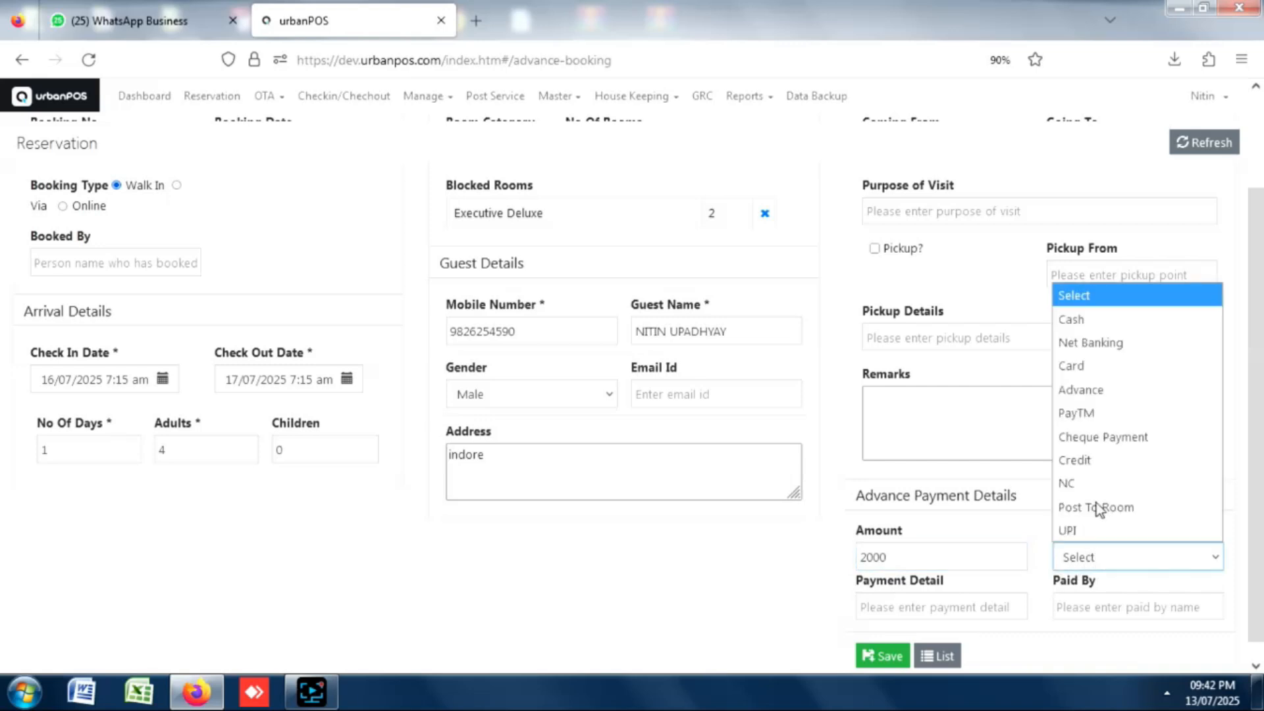
{"action": "left_click", "coordinate": [1099, 320]}
{"action": "scroll", "coordinate": [1109, 578], "scroll_direction": "down", "scroll_amount": 1}
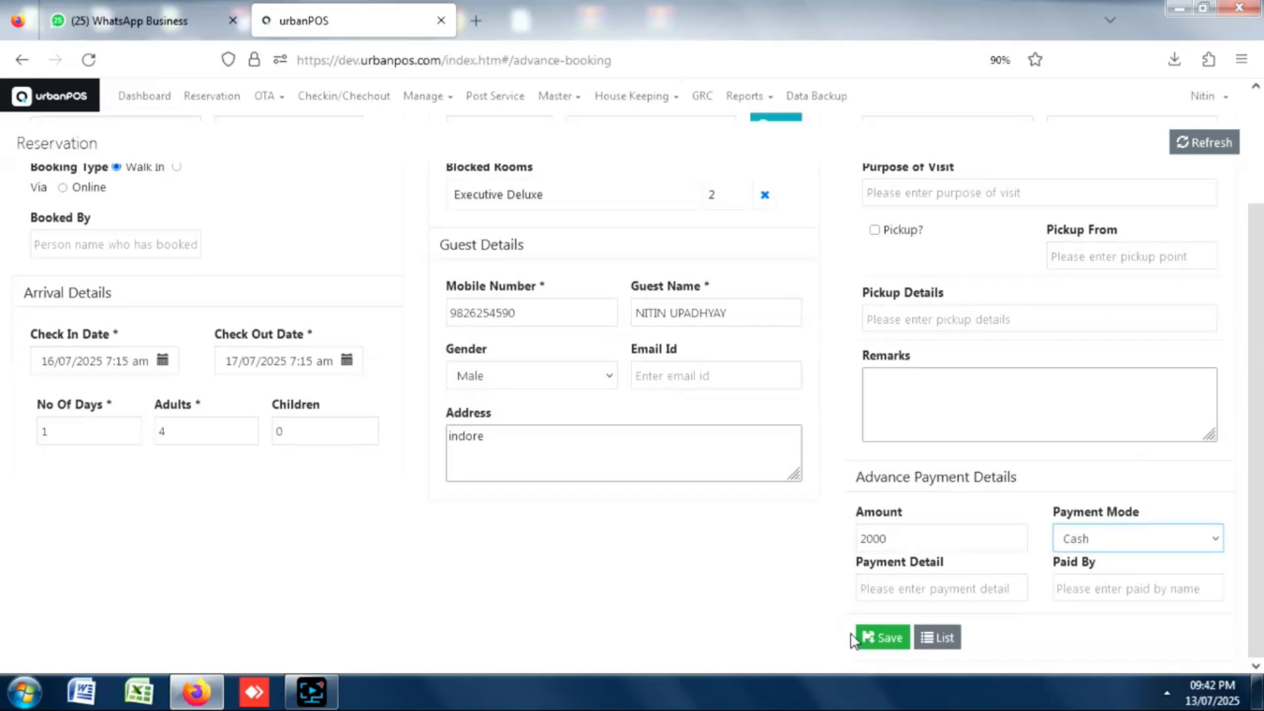
{"action": "left_click", "coordinate": [888, 638]}
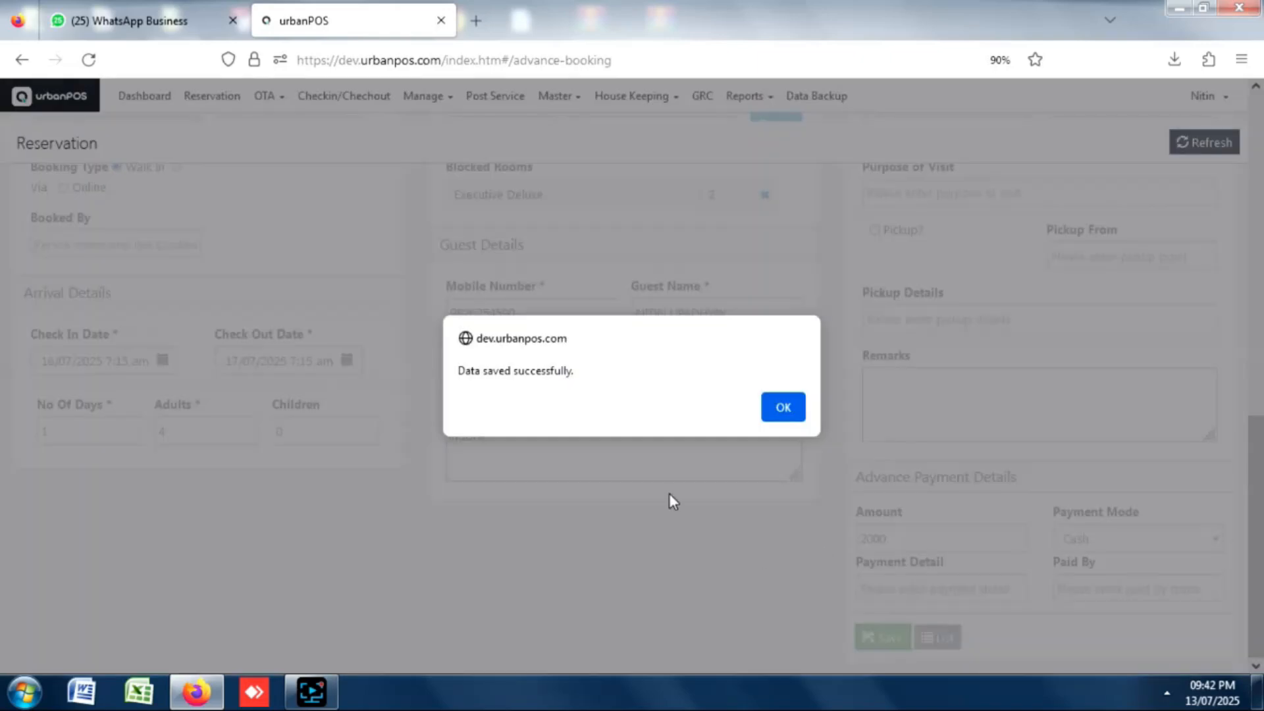
{"action": "left_click", "coordinate": [782, 407]}
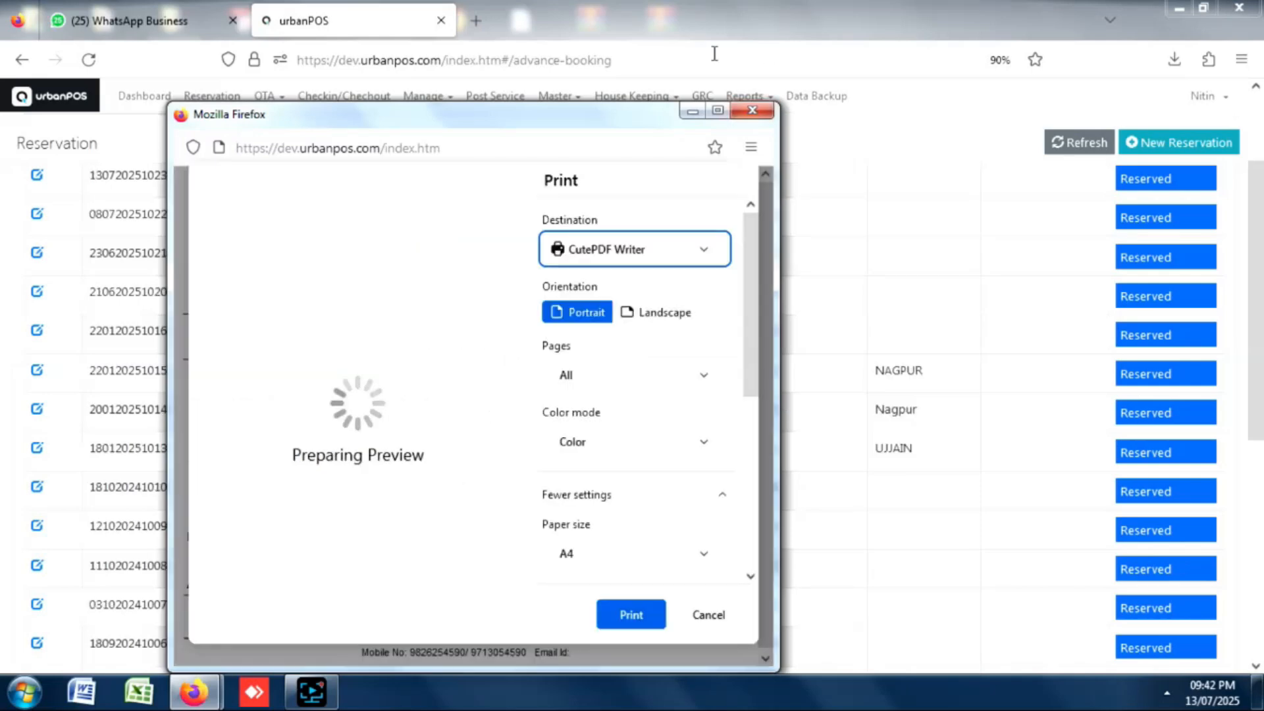
{"action": "left_click", "coordinate": [752, 116]}
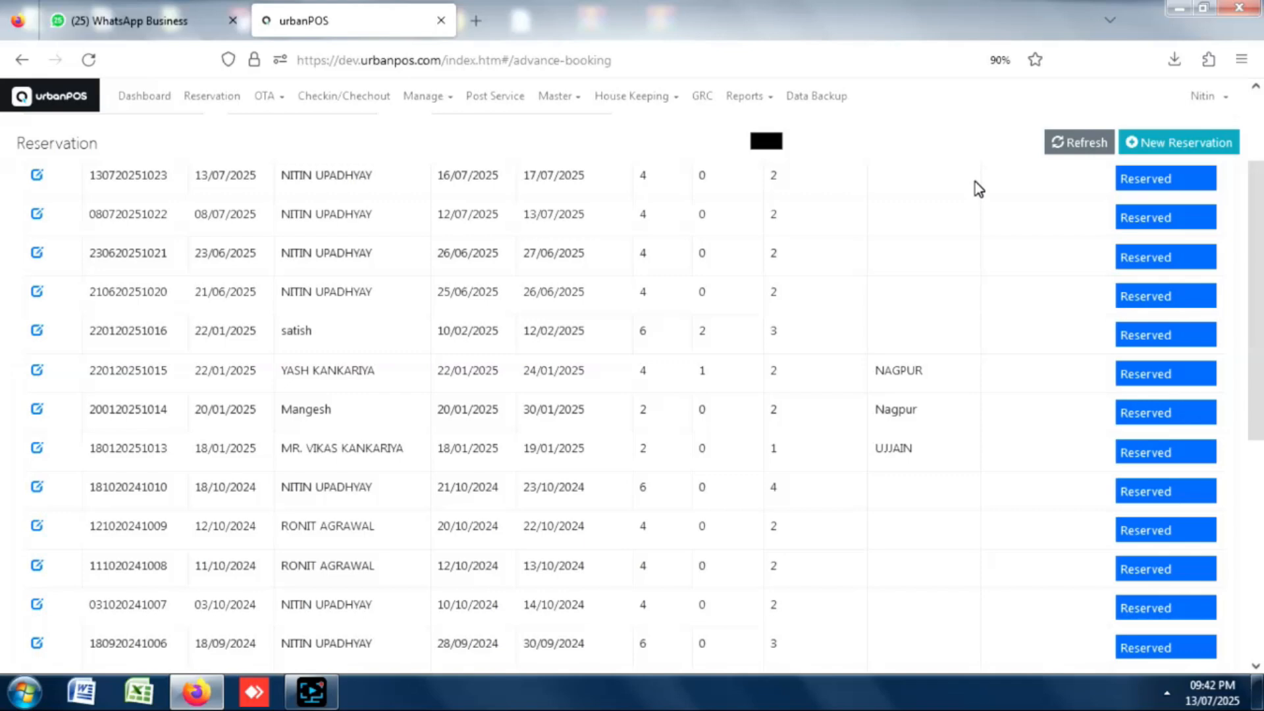
{"action": "scroll", "coordinate": [1205, 244], "scroll_direction": "up", "scroll_amount": 3}
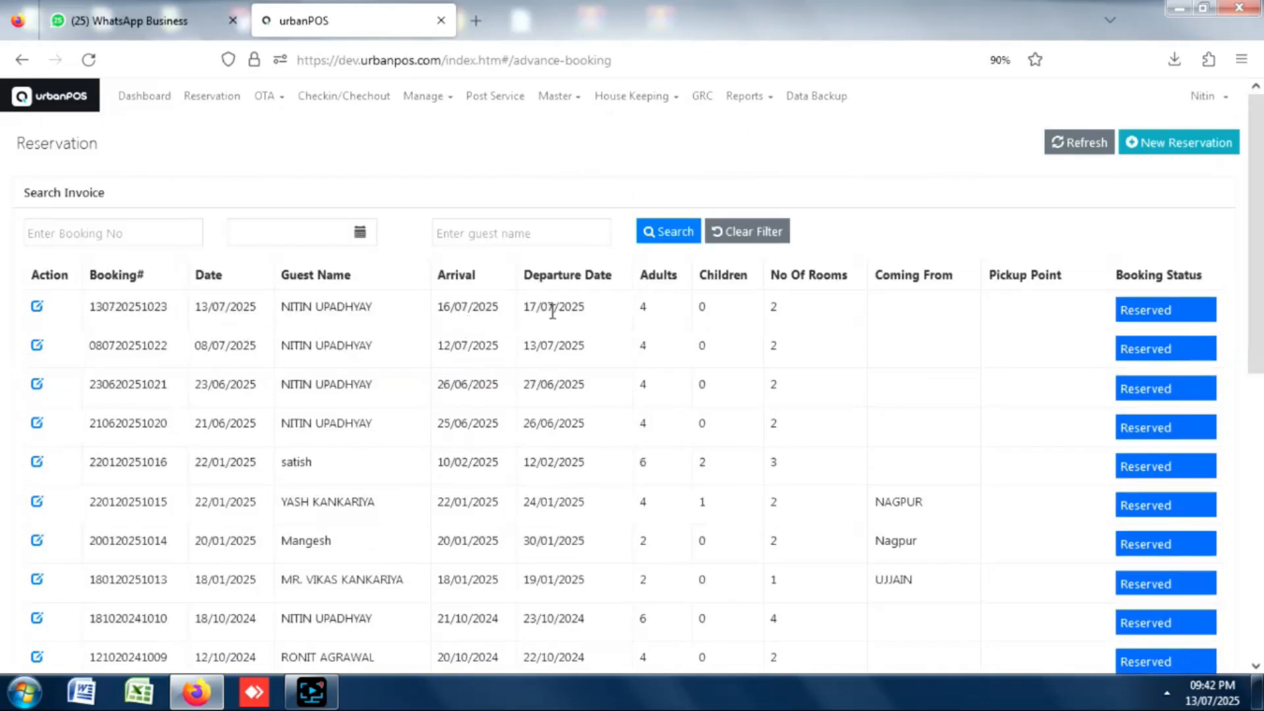
{"action": "left_click", "coordinate": [349, 95]}
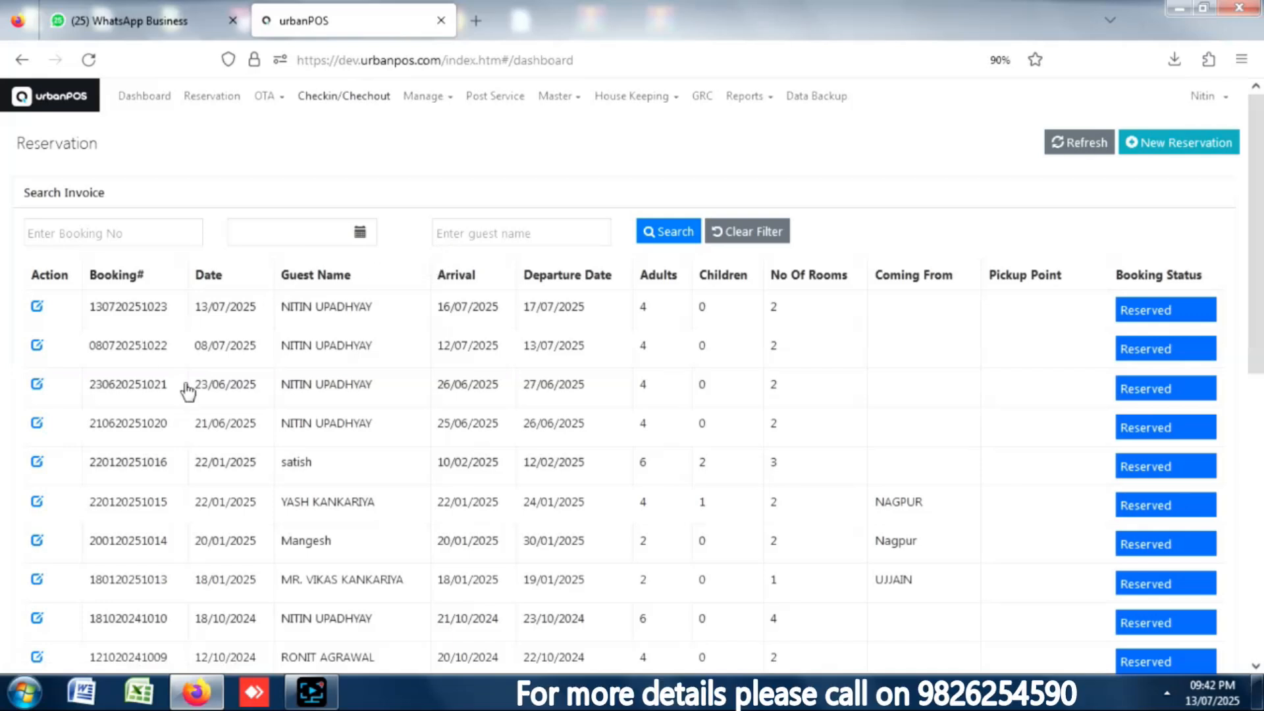
{"action": "left_click", "coordinate": [364, 98]}
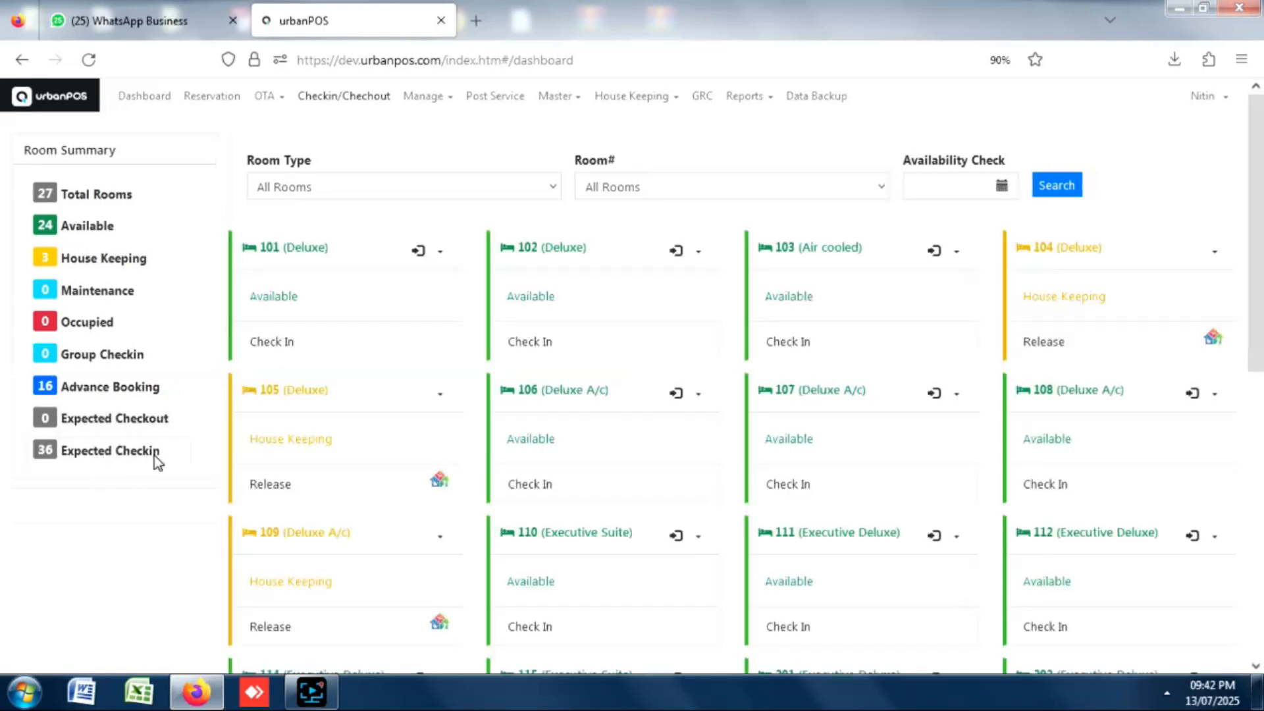
{"action": "left_click", "coordinate": [108, 467]}
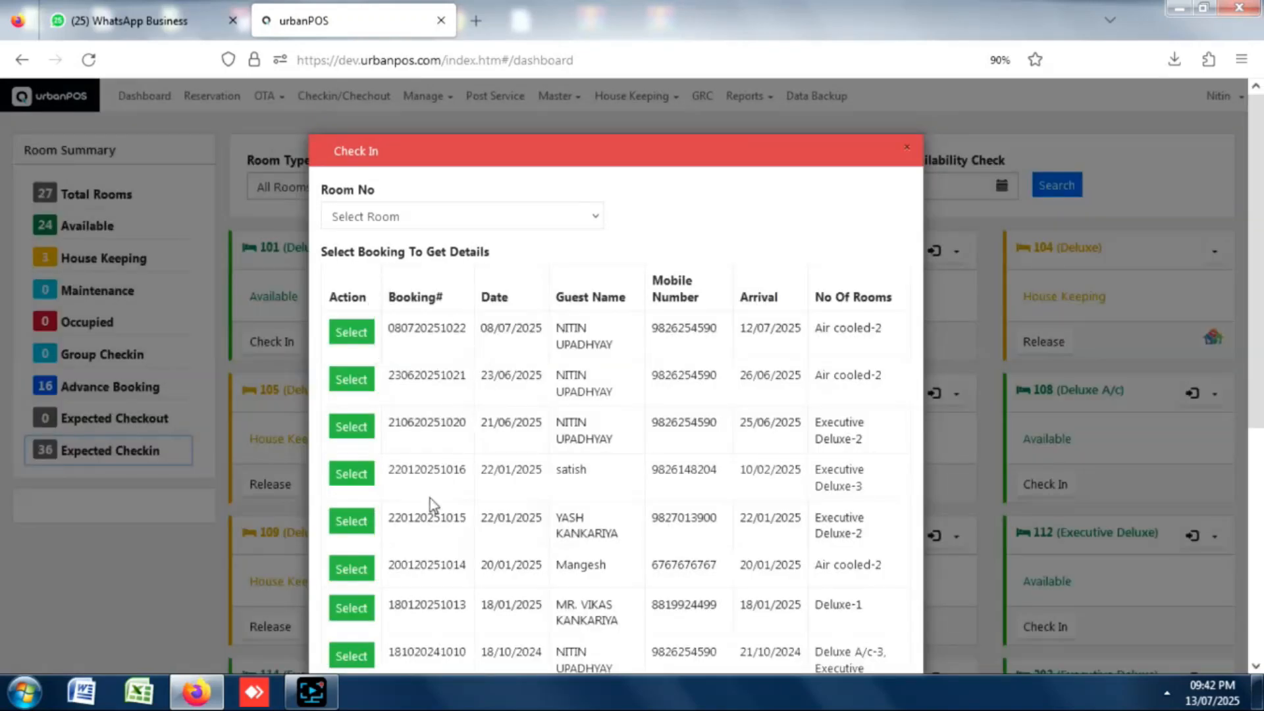
{"action": "left_click", "coordinate": [395, 221]}
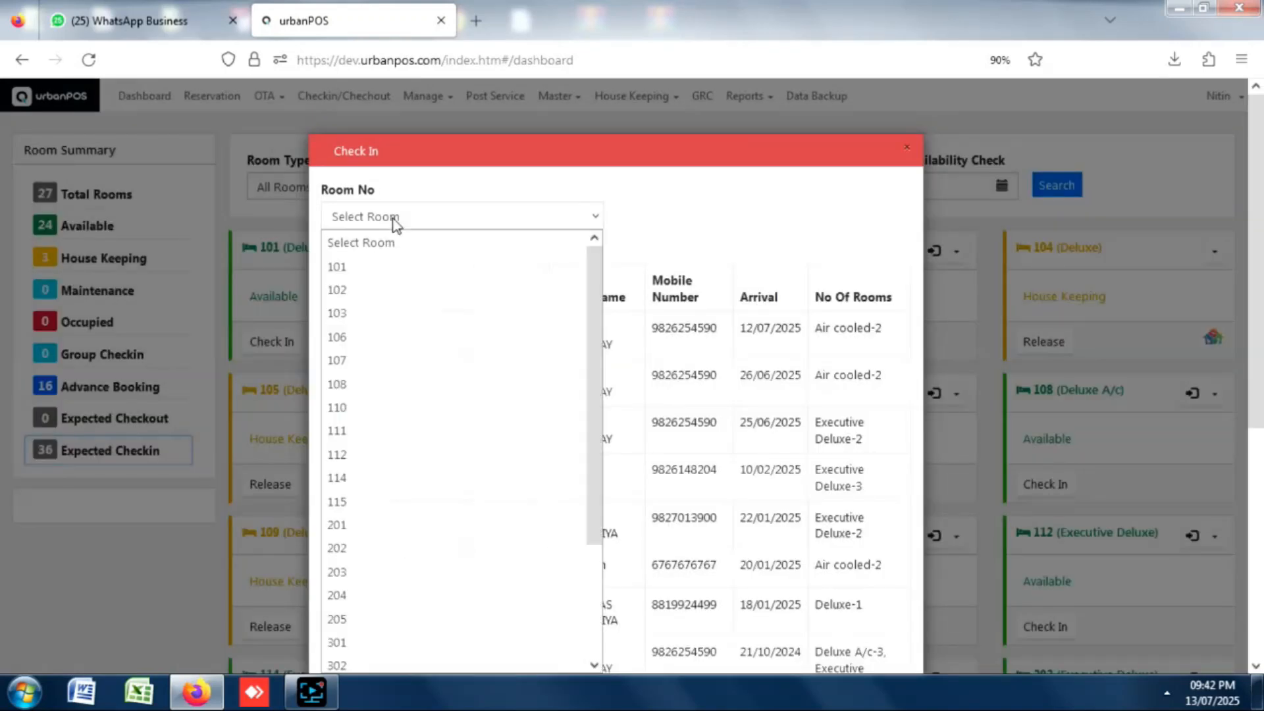
{"action": "left_click", "coordinate": [350, 290]}
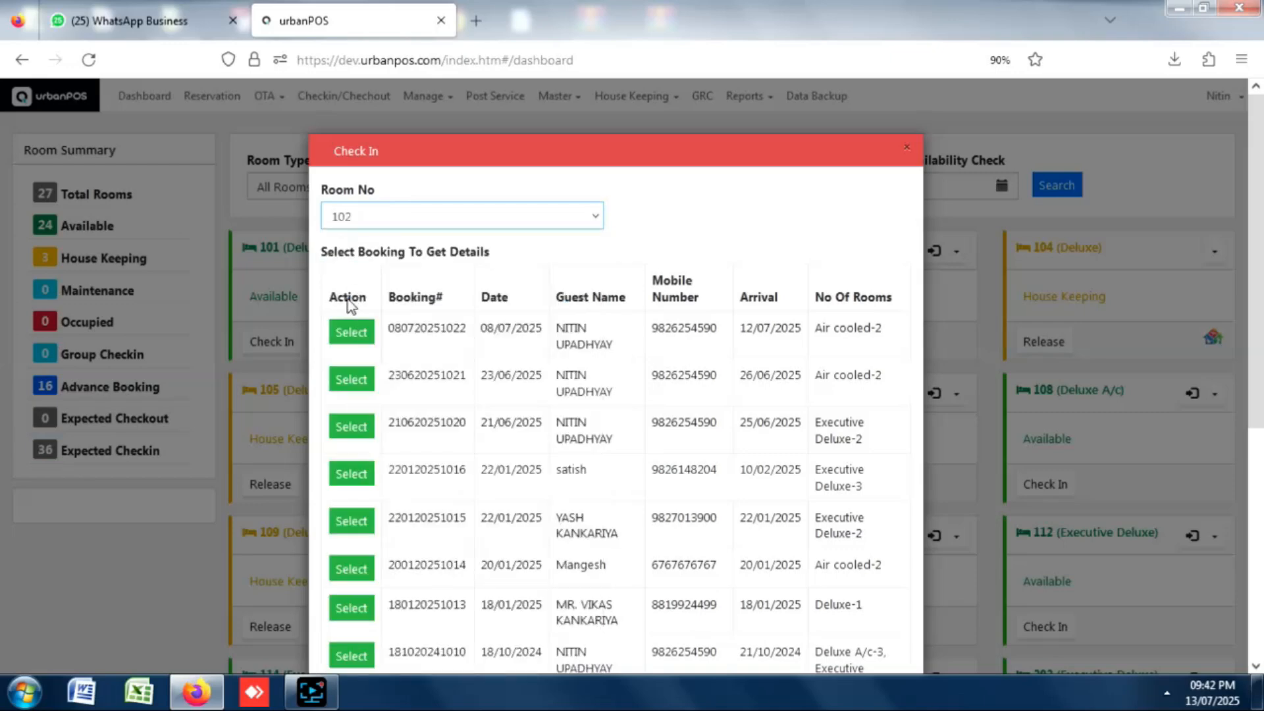
{"action": "left_click", "coordinate": [356, 337]}
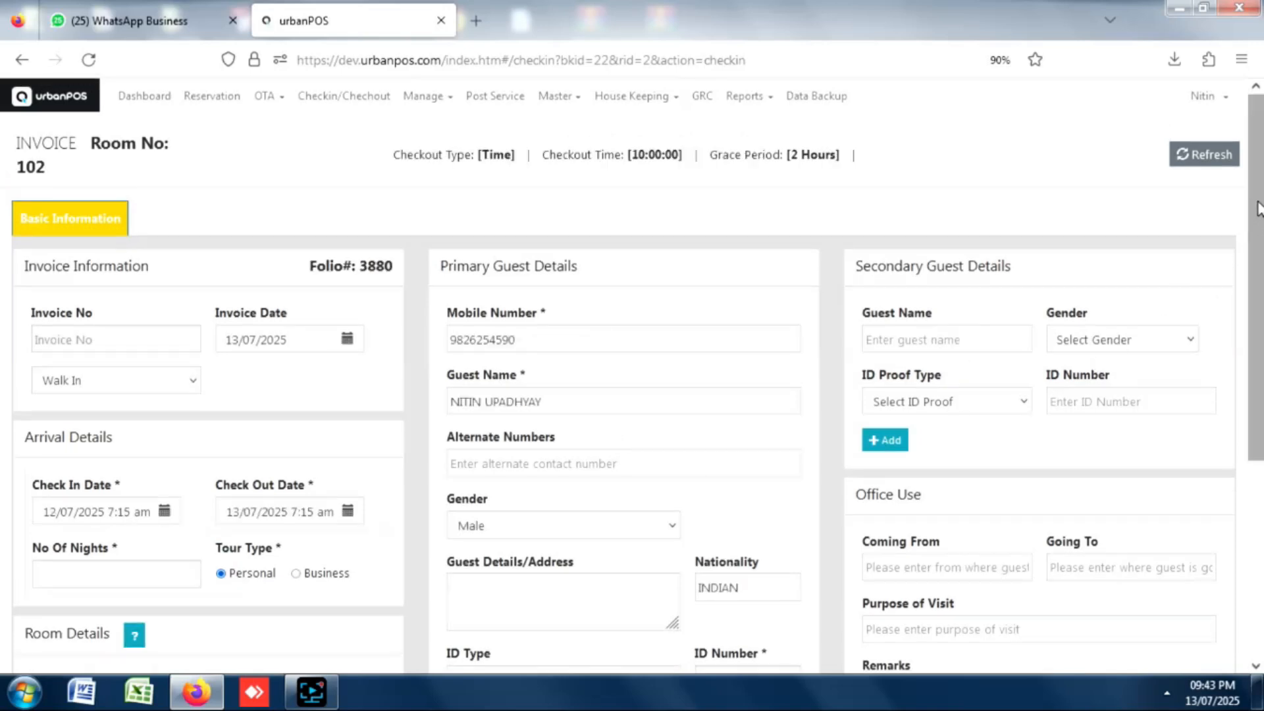
Set the guest's ID type to Driving License and enter the licence number.
{"action": "scroll", "coordinate": [1228, 330], "scroll_direction": "down", "scroll_amount": 3}
{"action": "scroll", "coordinate": [1209, 344], "scroll_direction": "up", "scroll_amount": 1}
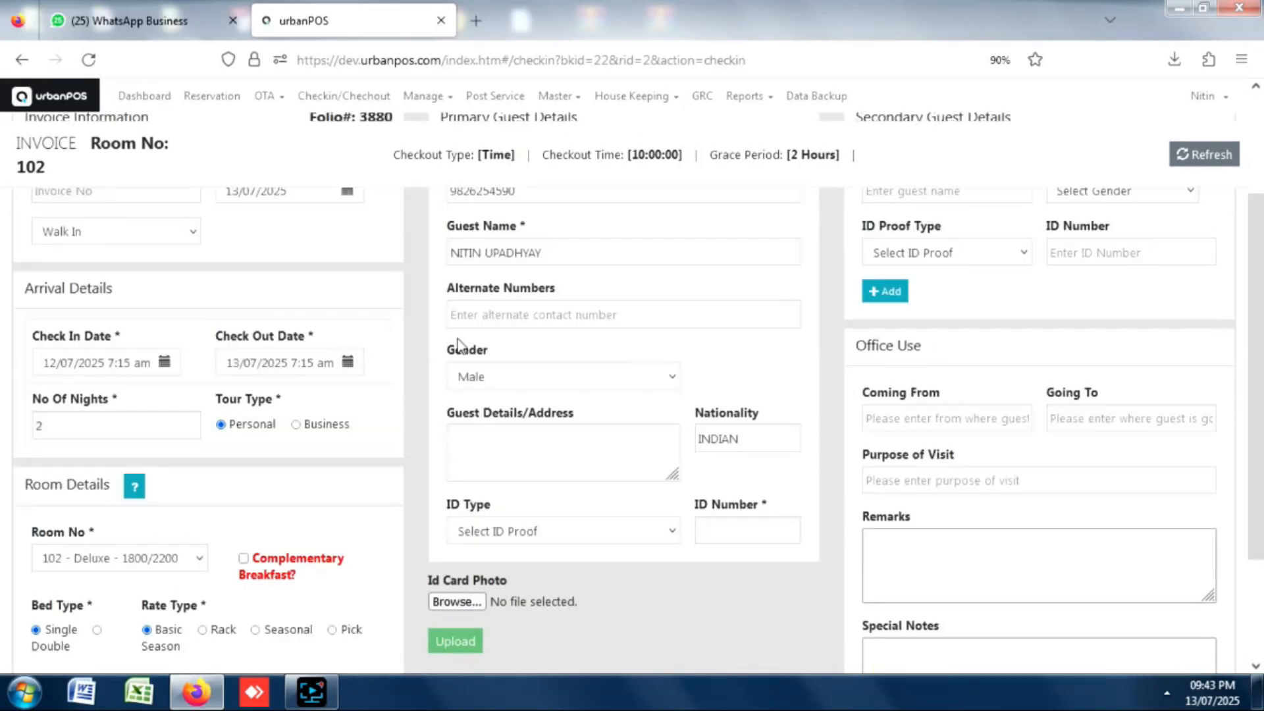
{"action": "left_click", "coordinate": [520, 530]}
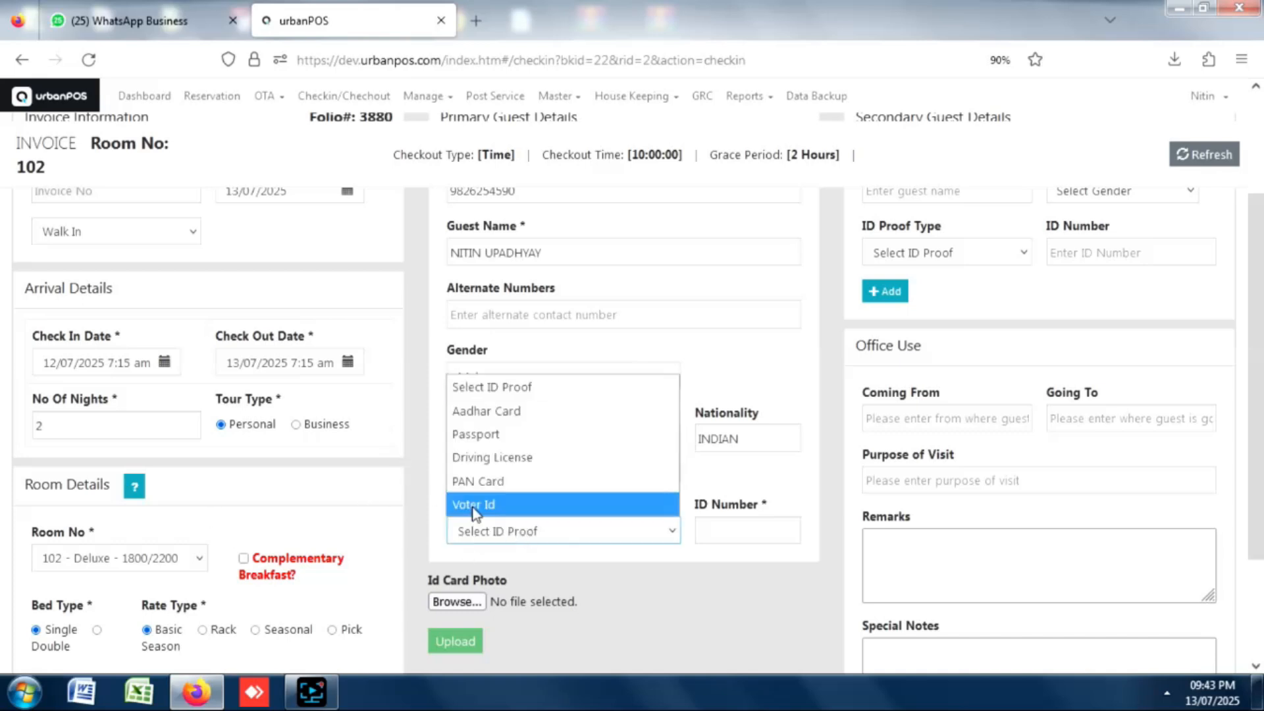
{"action": "left_click", "coordinate": [497, 454]}
{"action": "left_click", "coordinate": [740, 528]}
{"action": "type", "text": "5566"}
Review the tariff details and save room 102's check-in.
{"action": "scroll", "coordinate": [1069, 649], "scroll_direction": "down", "scroll_amount": 2}
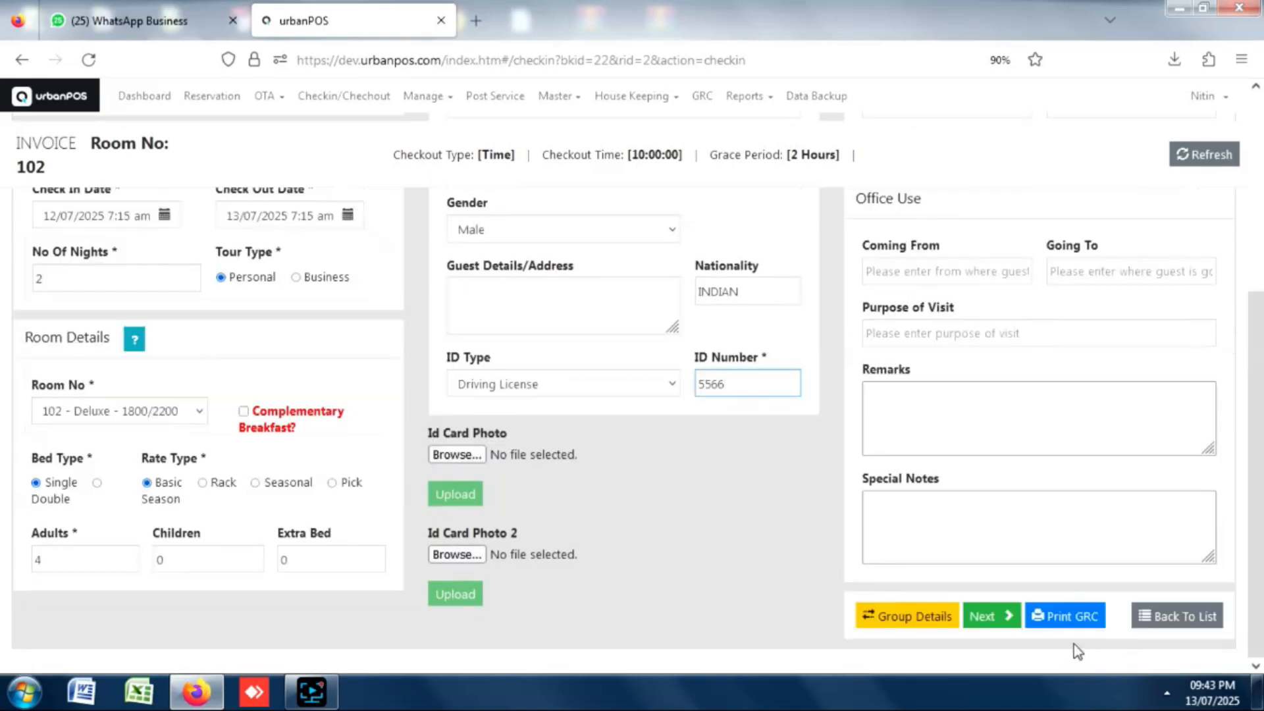
{"action": "left_click", "coordinate": [1005, 620]}
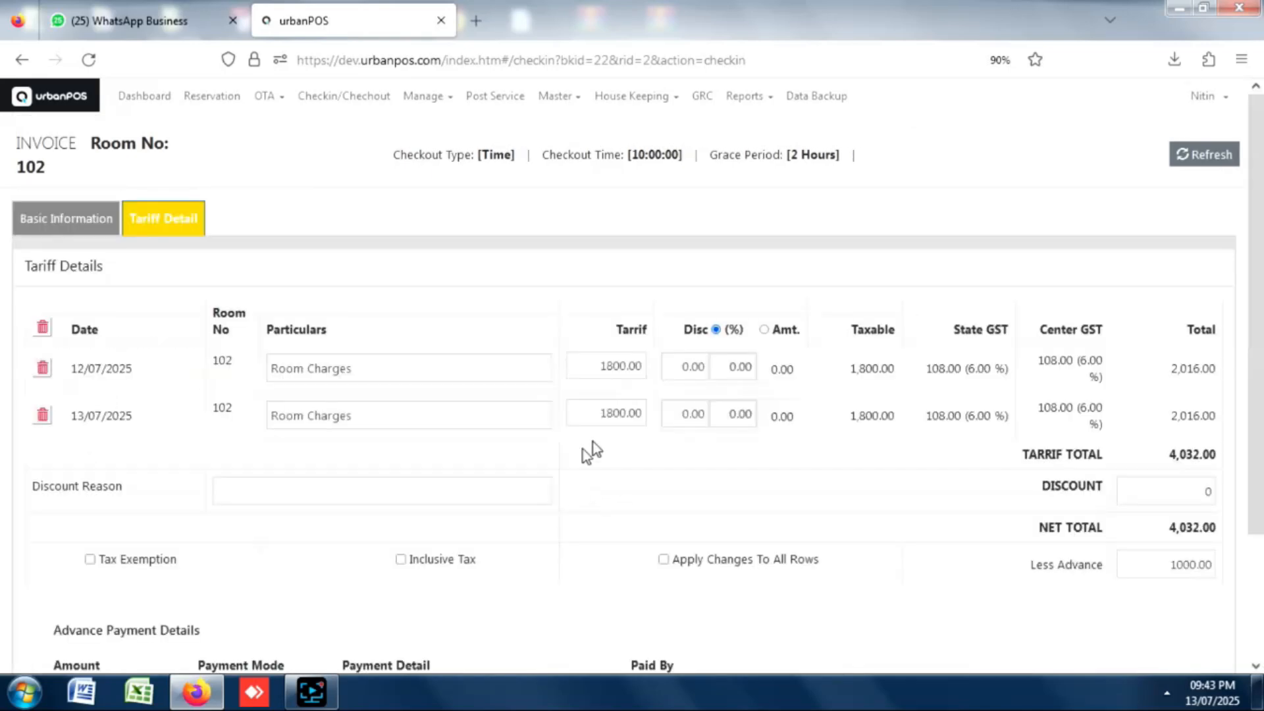
{"action": "left_click_drag", "start_coordinate": [1255, 219], "coordinate": [1260, 370]}
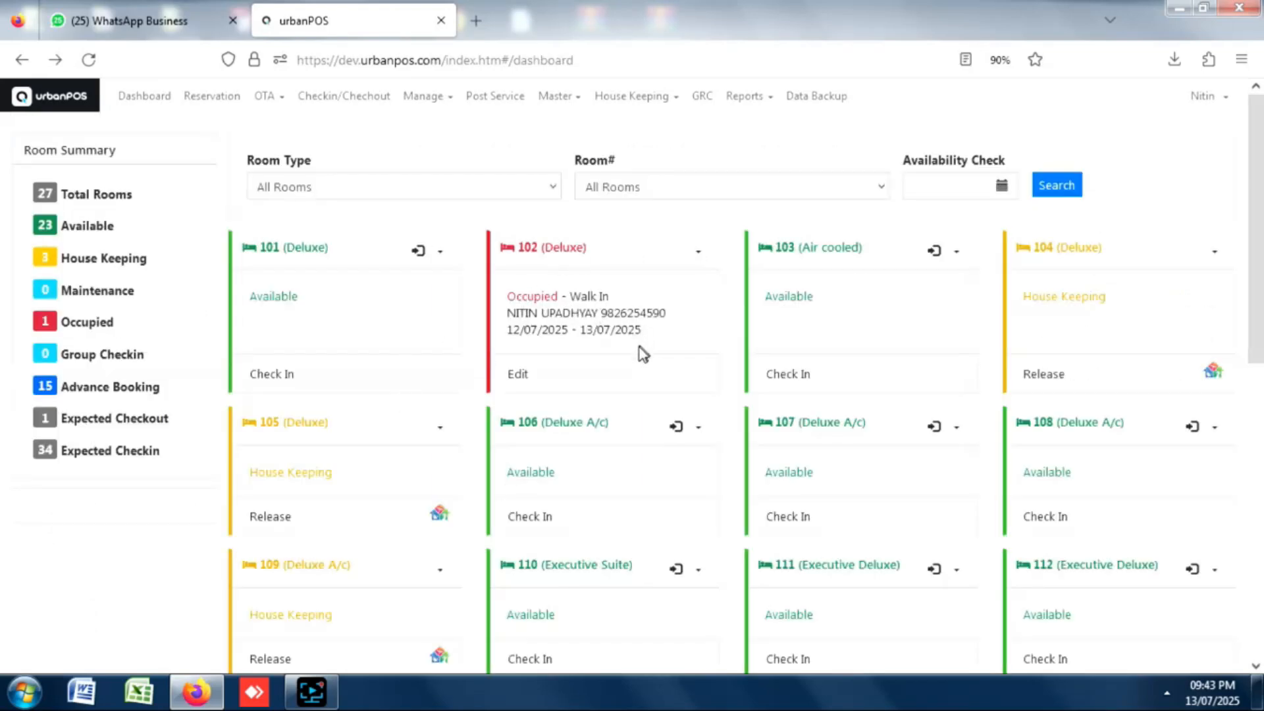
{"action": "mouse_move", "coordinate": [1257, 145]}
{"action": "left_mouse_down"}
{"action": "mouse_move", "coordinate": [1257, 257]}
{"action": "mouse_move", "coordinate": [1257, 145]}
{"action": "left_mouse_up"}
Open the PMS dashboard and view the departure, stay-over and in-house guest lists.
{"action": "left_click", "coordinate": [143, 104]}
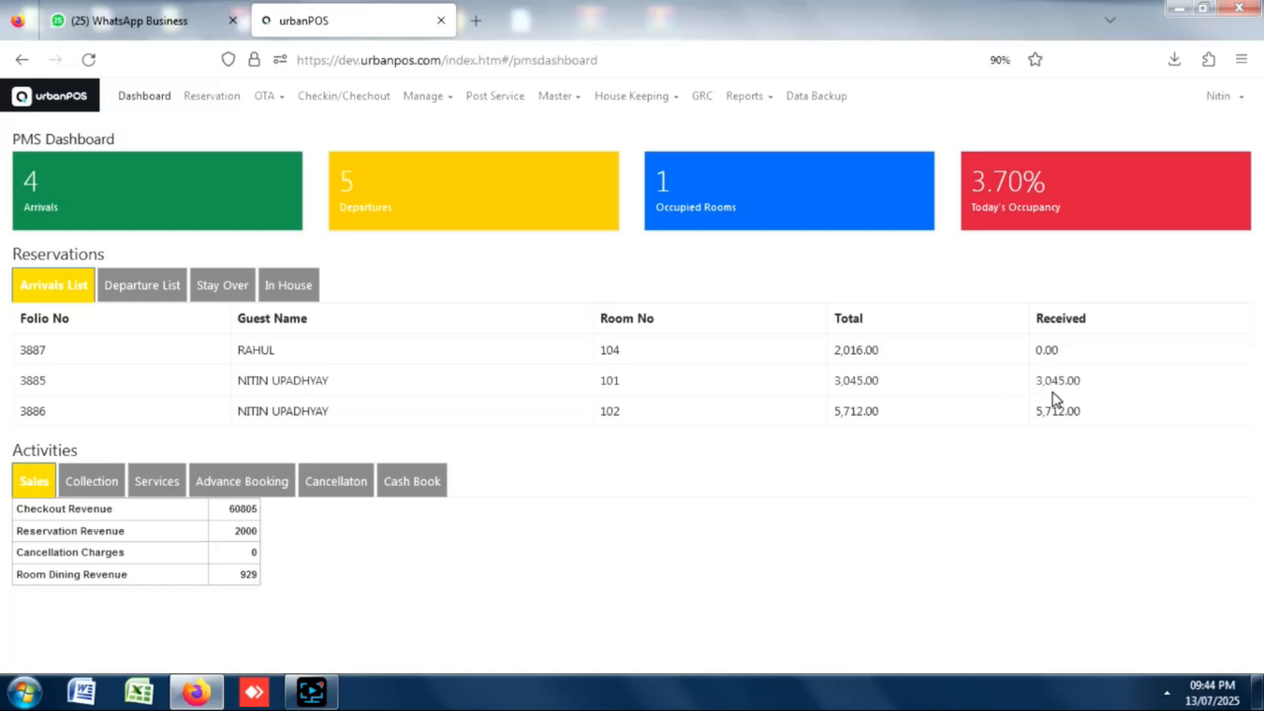
{"action": "left_click", "coordinate": [154, 287]}
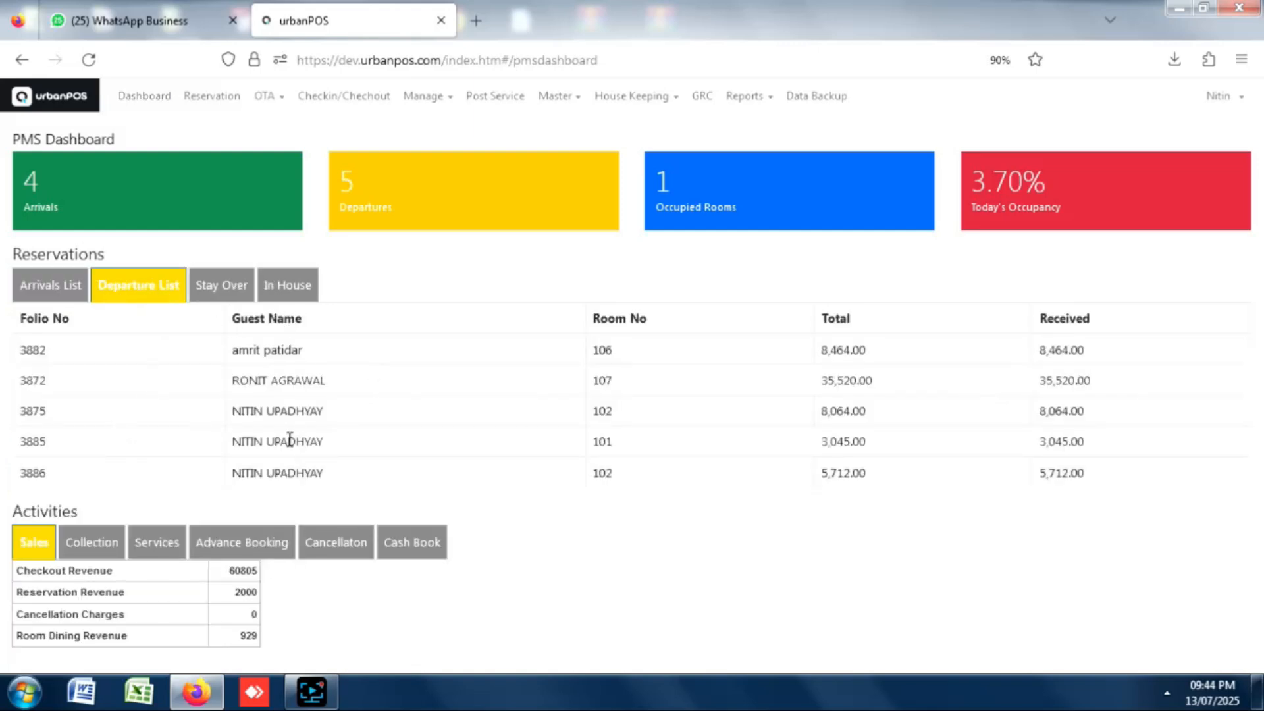
{"action": "left_click", "coordinate": [220, 298]}
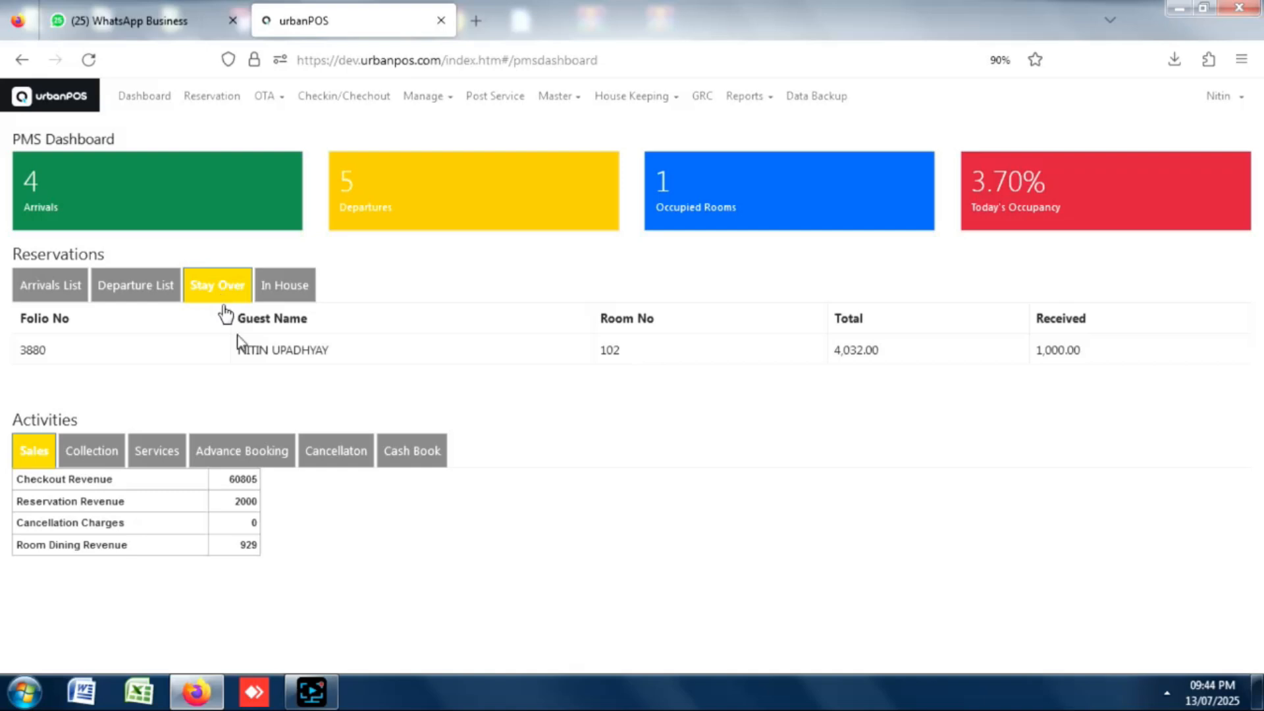
{"action": "left_click", "coordinate": [285, 296]}
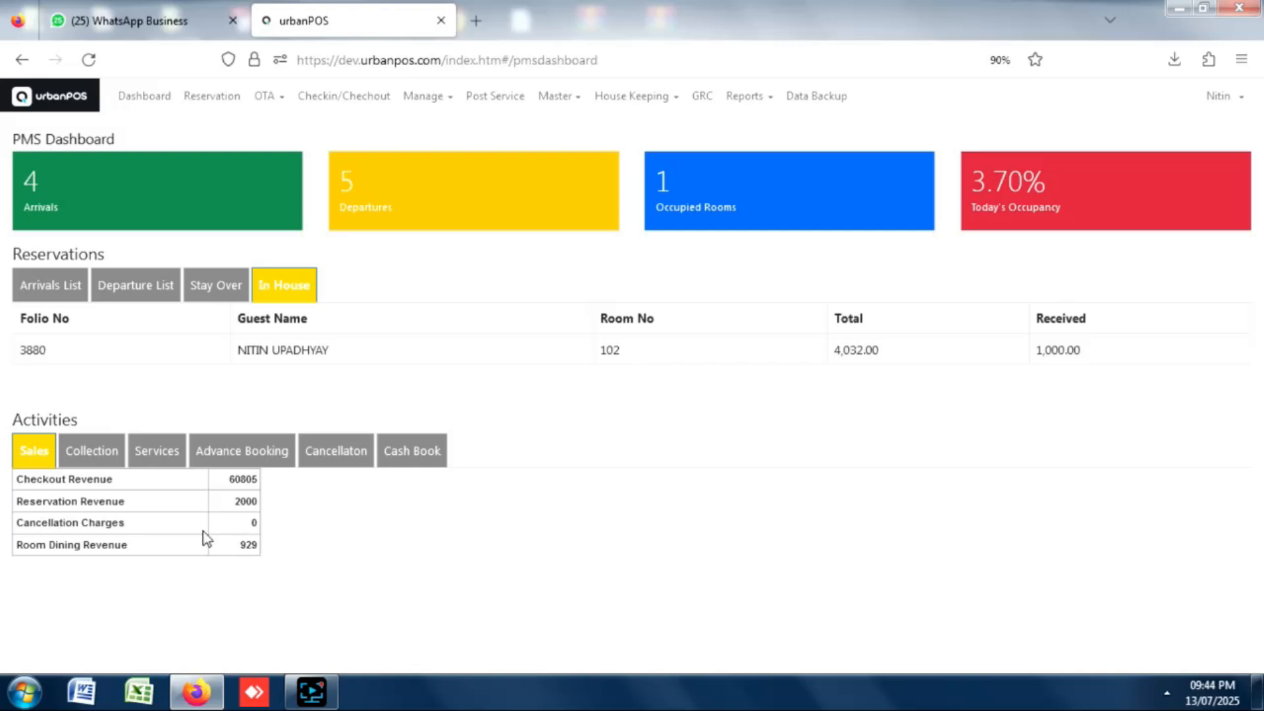
Review the collection, services, advance booking and cash book summaries, then return to the check-in board.
{"action": "left_click", "coordinate": [95, 454]}
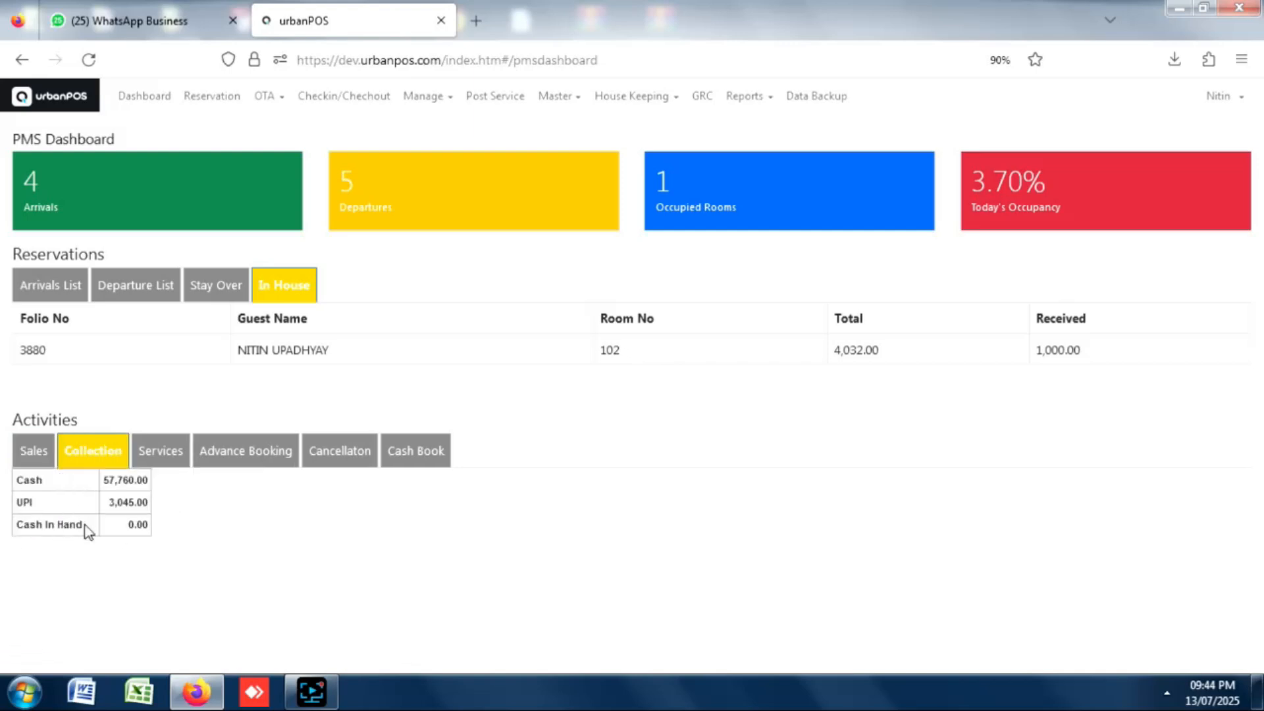
{"action": "left_click", "coordinate": [164, 458]}
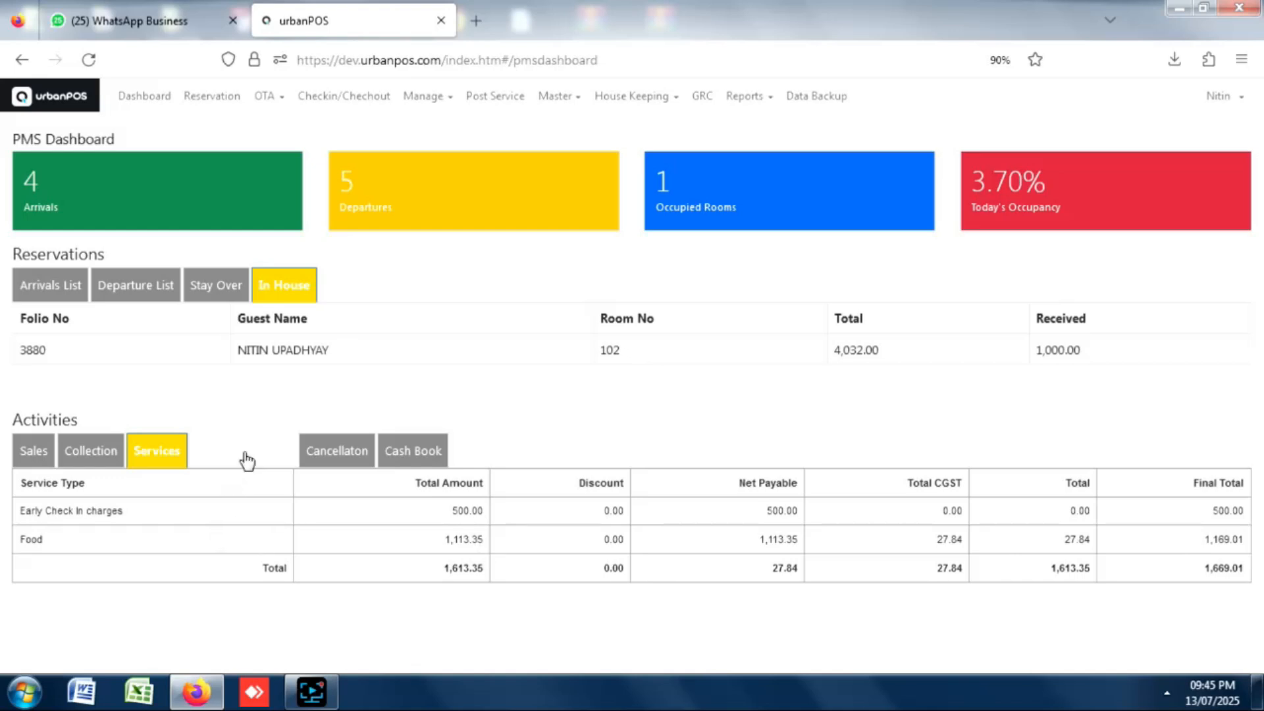
{"action": "left_click", "coordinate": [245, 453]}
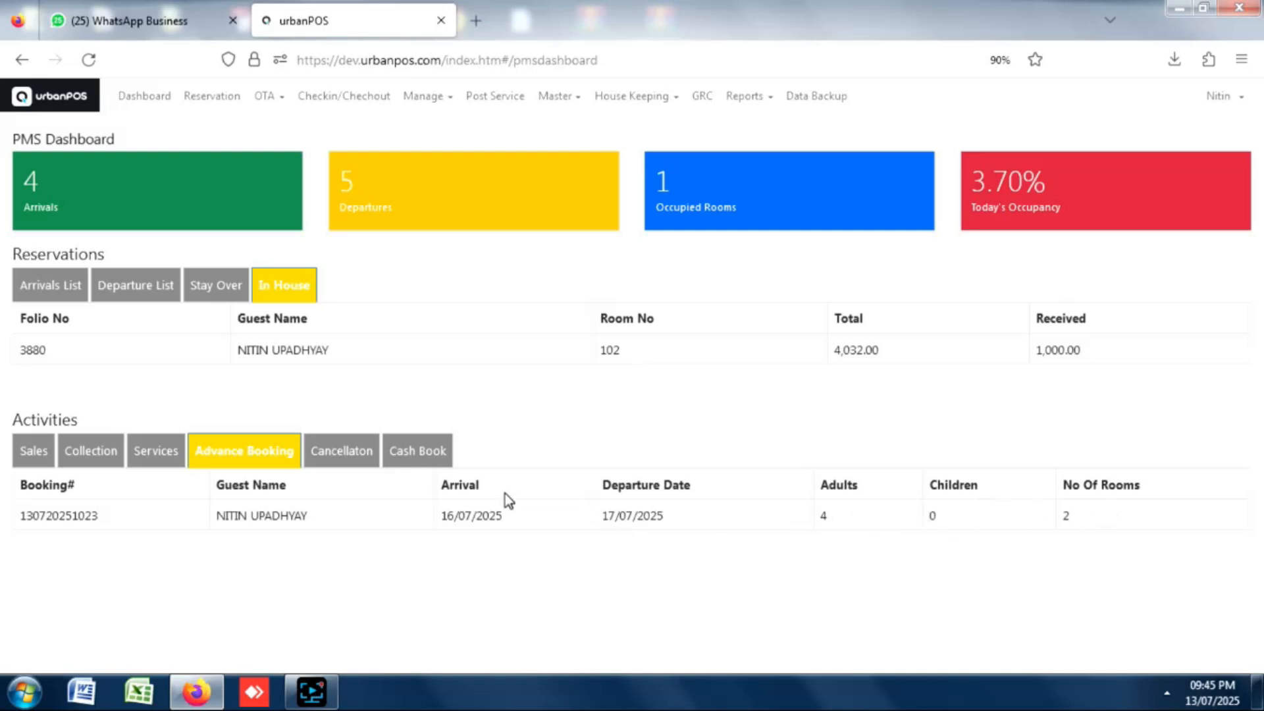
{"action": "left_click", "coordinate": [412, 468]}
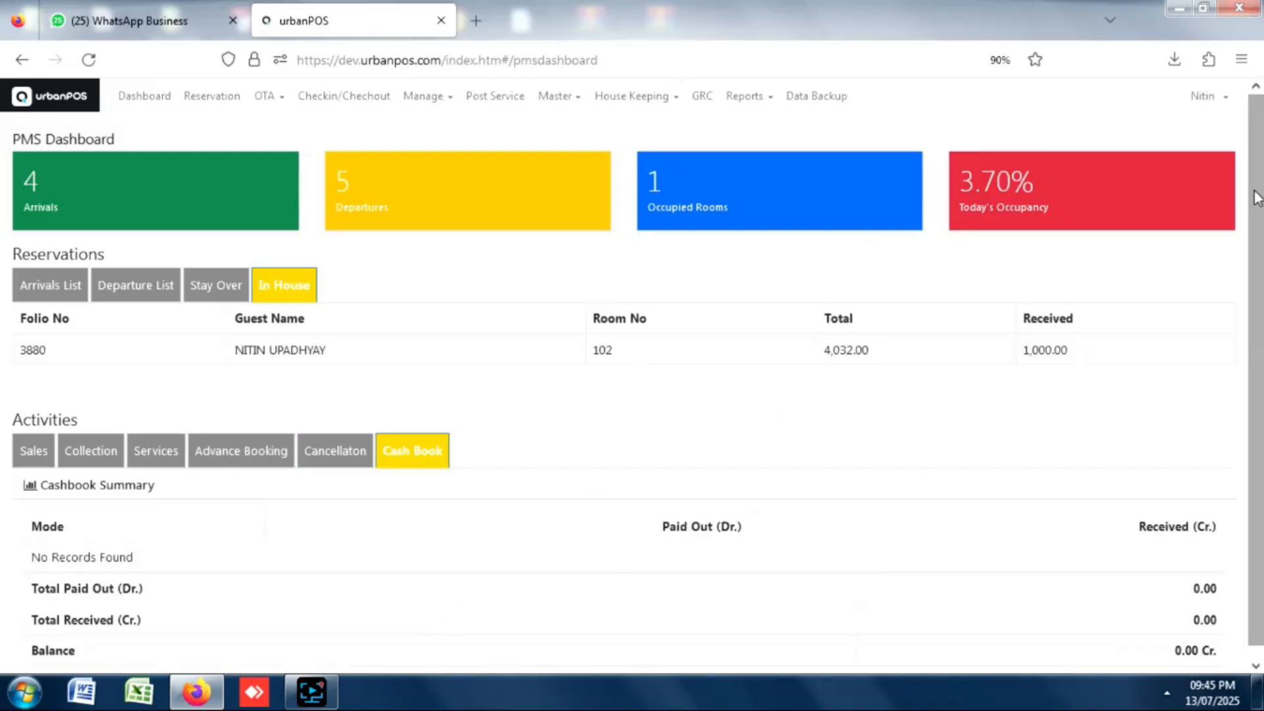
{"action": "left_click_drag", "start_coordinate": [1255, 192], "coordinate": [1254, 306]}
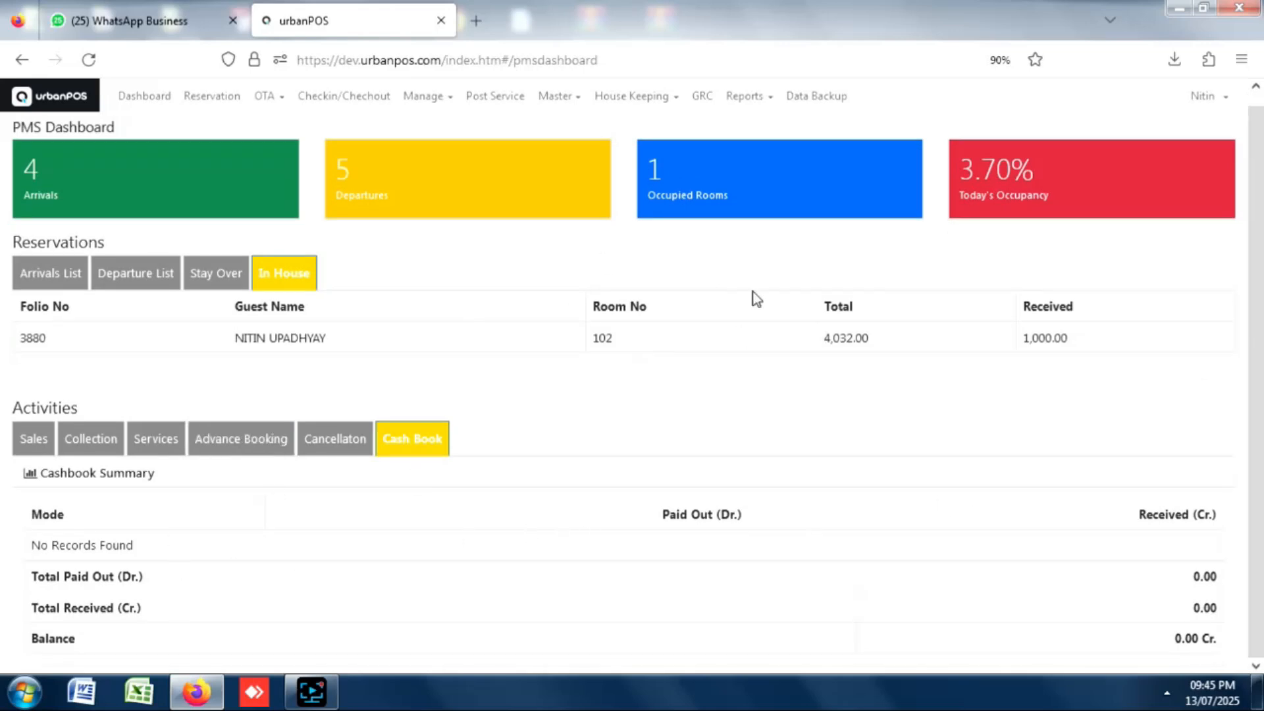
{"action": "scroll", "coordinate": [1253, 237], "scroll_direction": "up", "scroll_amount": 1}
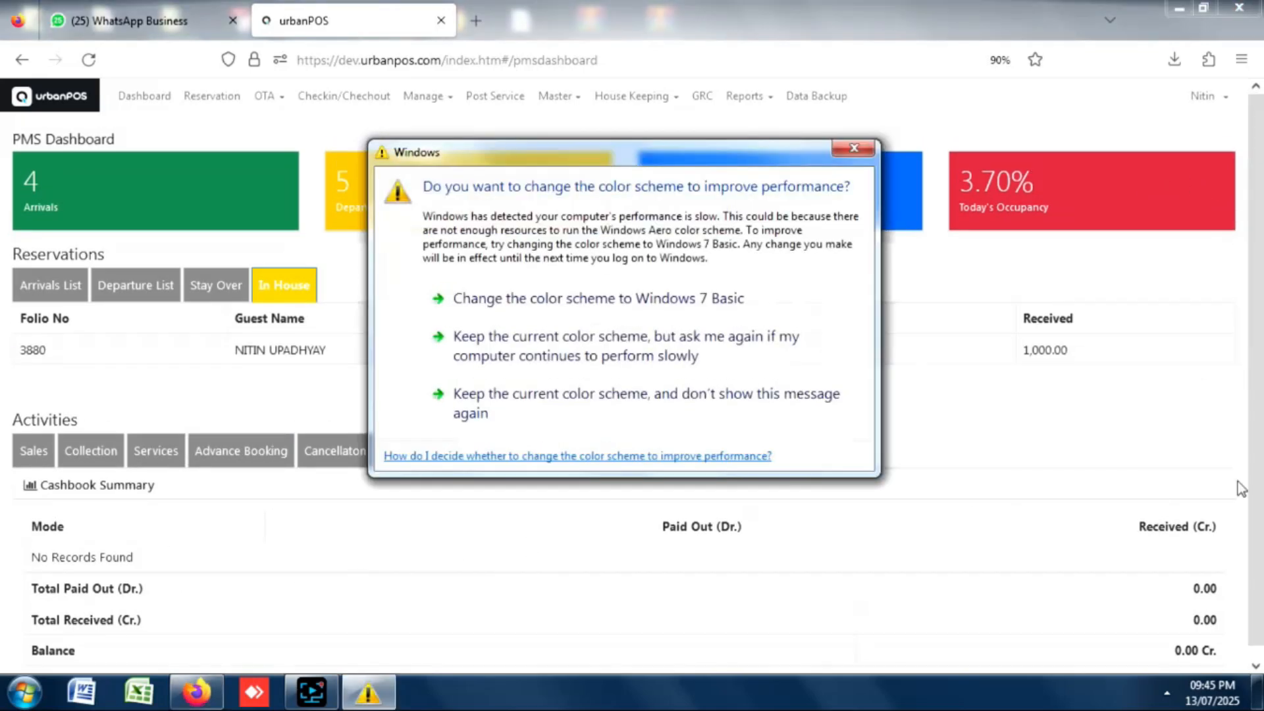
{"action": "left_click", "coordinate": [854, 148]}
{"action": "left_click", "coordinate": [323, 97]}
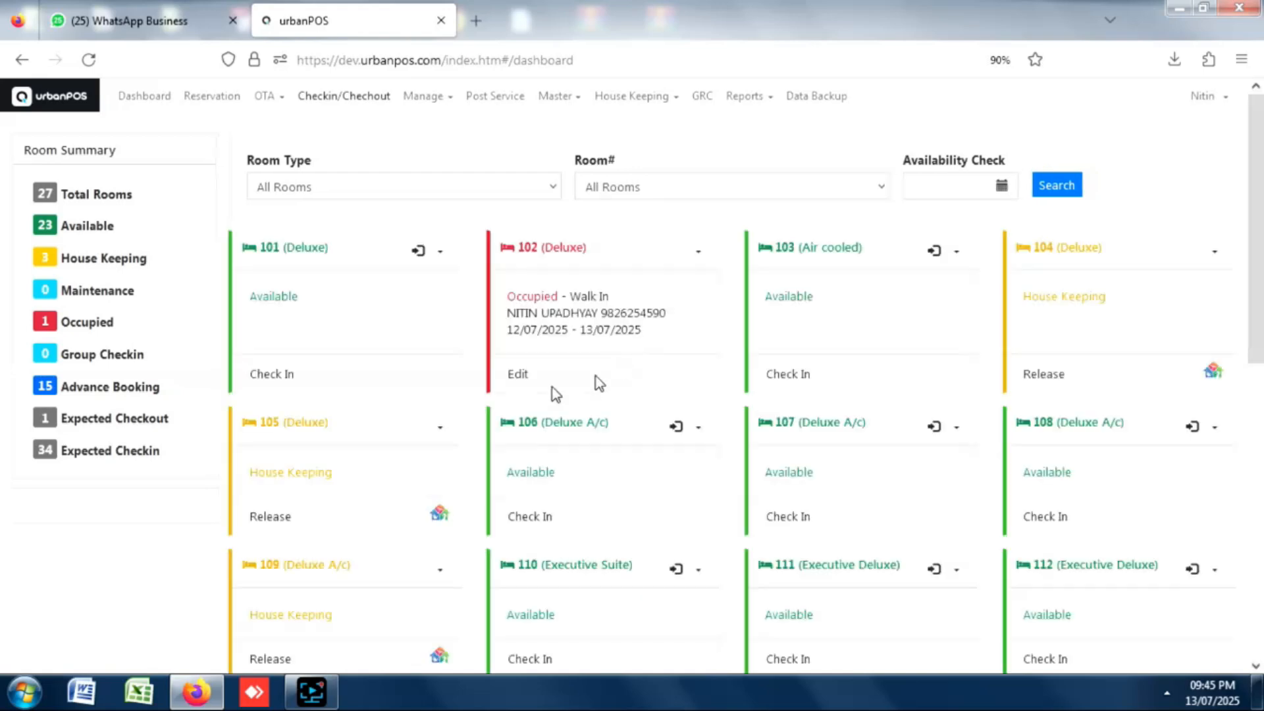
Open room 102's check-in for editing and scroll to the bottom of the form.
{"action": "left_click", "coordinate": [517, 380]}
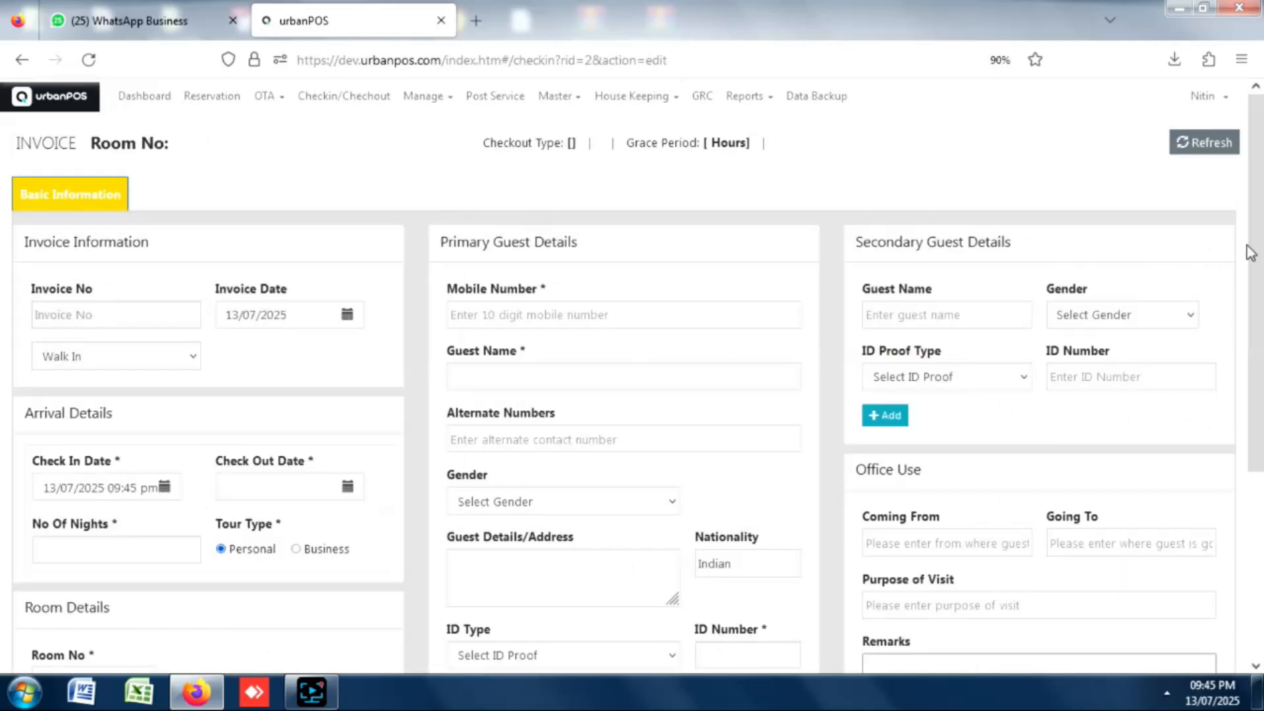
{"action": "left_click_drag", "start_coordinate": [1255, 250], "coordinate": [1255, 438]}
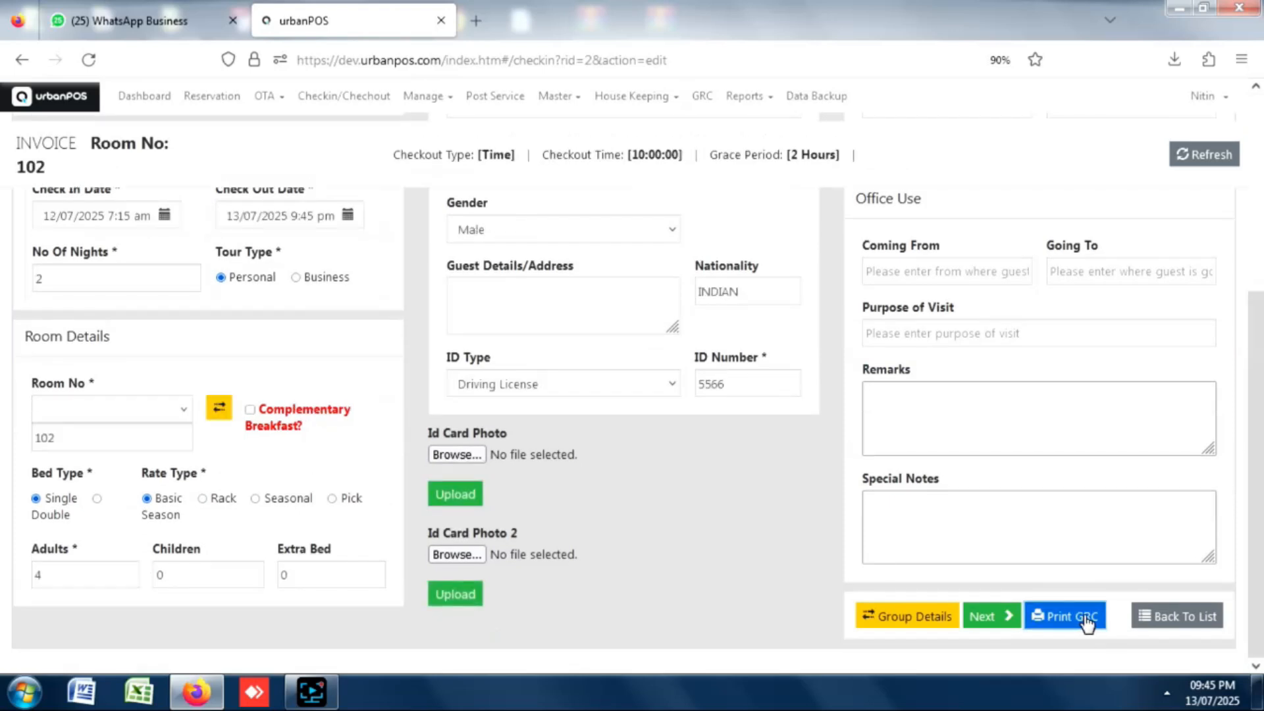
Preview room 102's guest registration card twice, closing the print window each time.
{"action": "left_click", "coordinate": [1085, 621]}
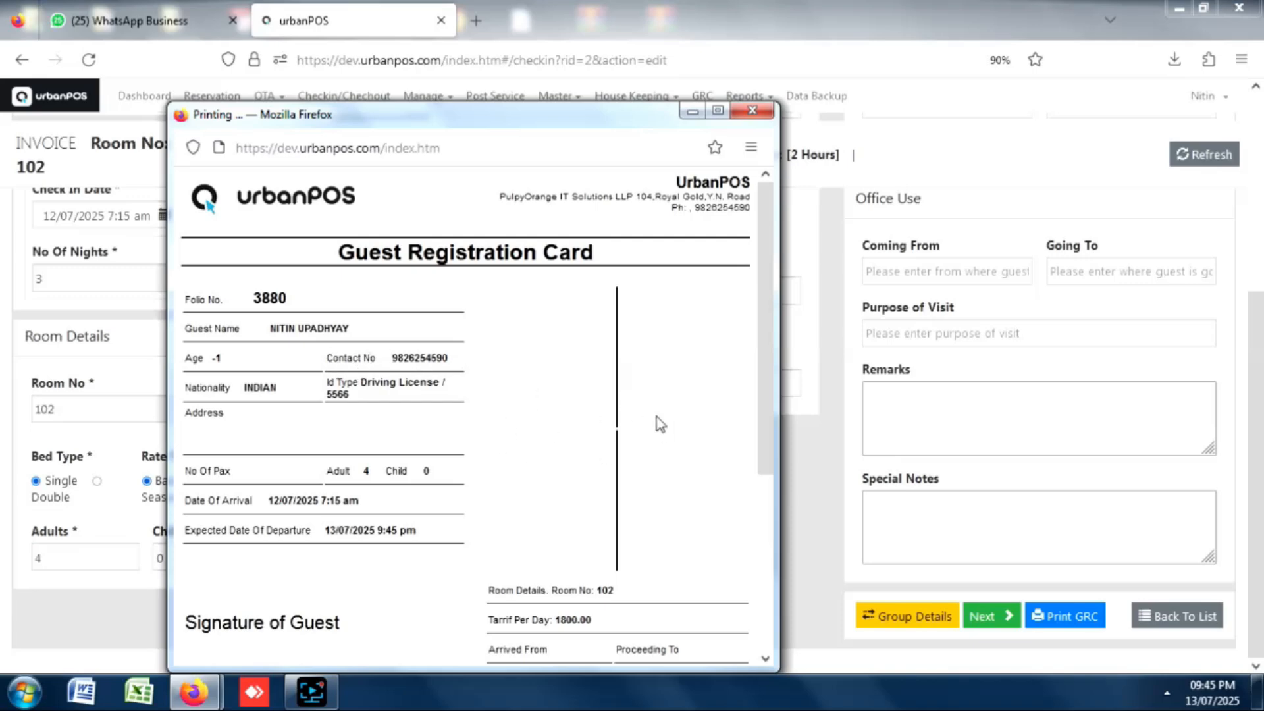
{"action": "scroll", "coordinate": [744, 309], "scroll_direction": "down", "scroll_amount": 3}
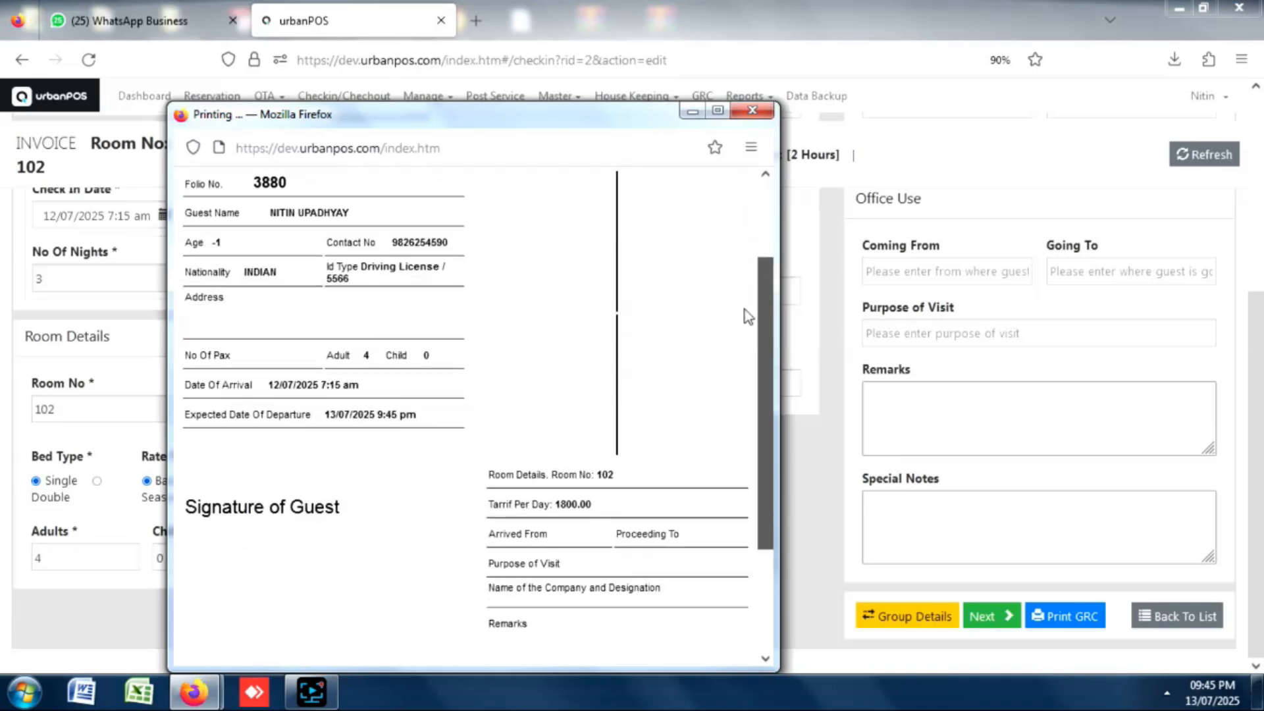
{"action": "scroll", "coordinate": [737, 274], "scroll_direction": "up", "scroll_amount": 2}
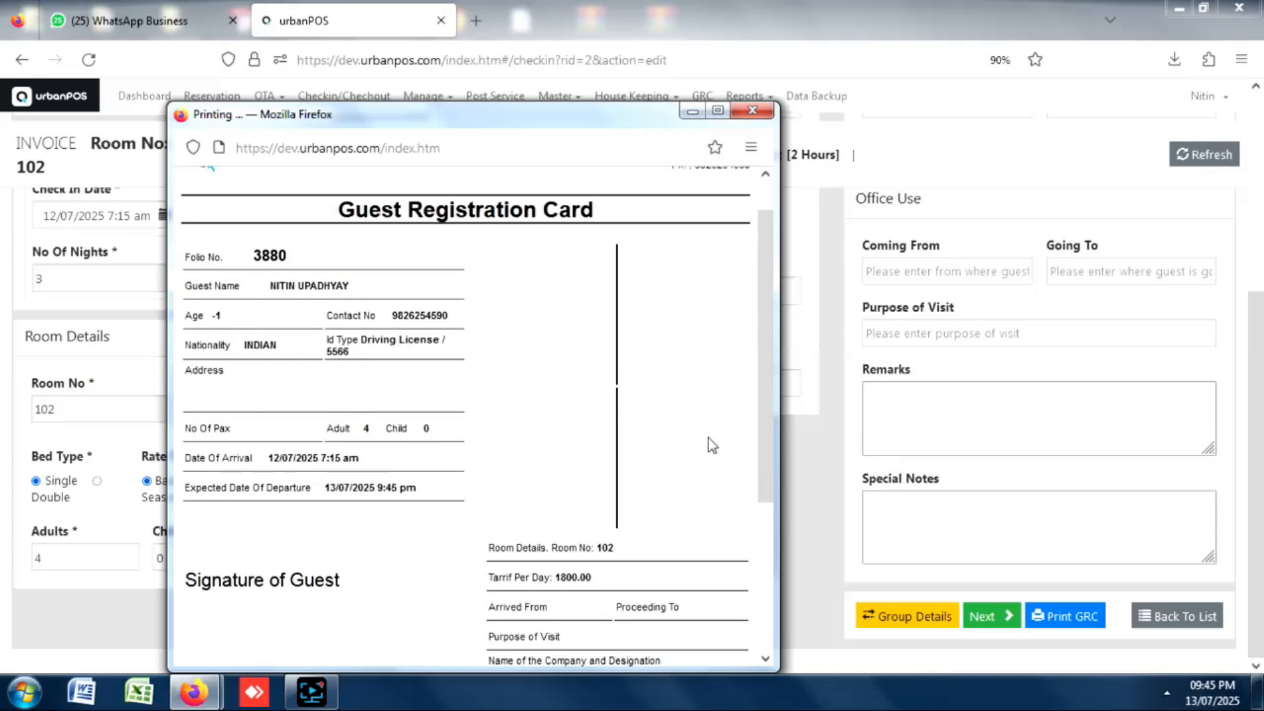
{"action": "scroll", "coordinate": [752, 469], "scroll_direction": "down", "scroll_amount": 3}
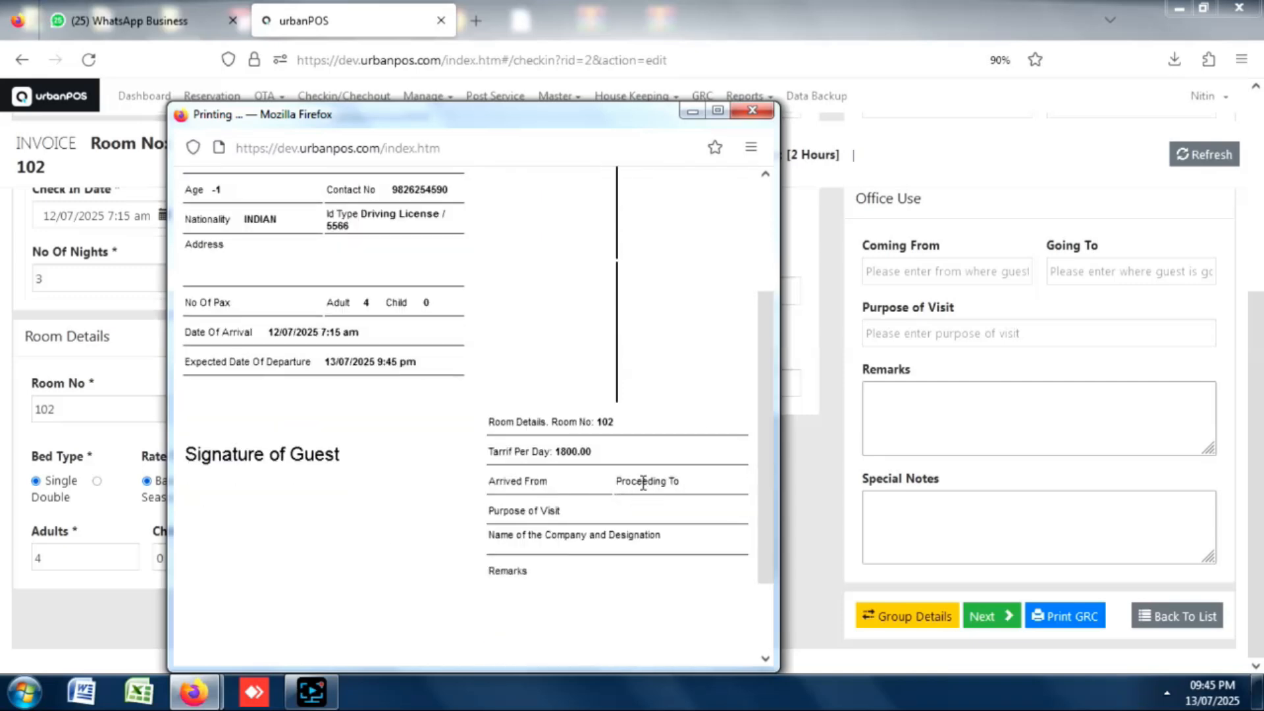
{"action": "scroll", "coordinate": [751, 437], "scroll_direction": "up", "scroll_amount": 4}
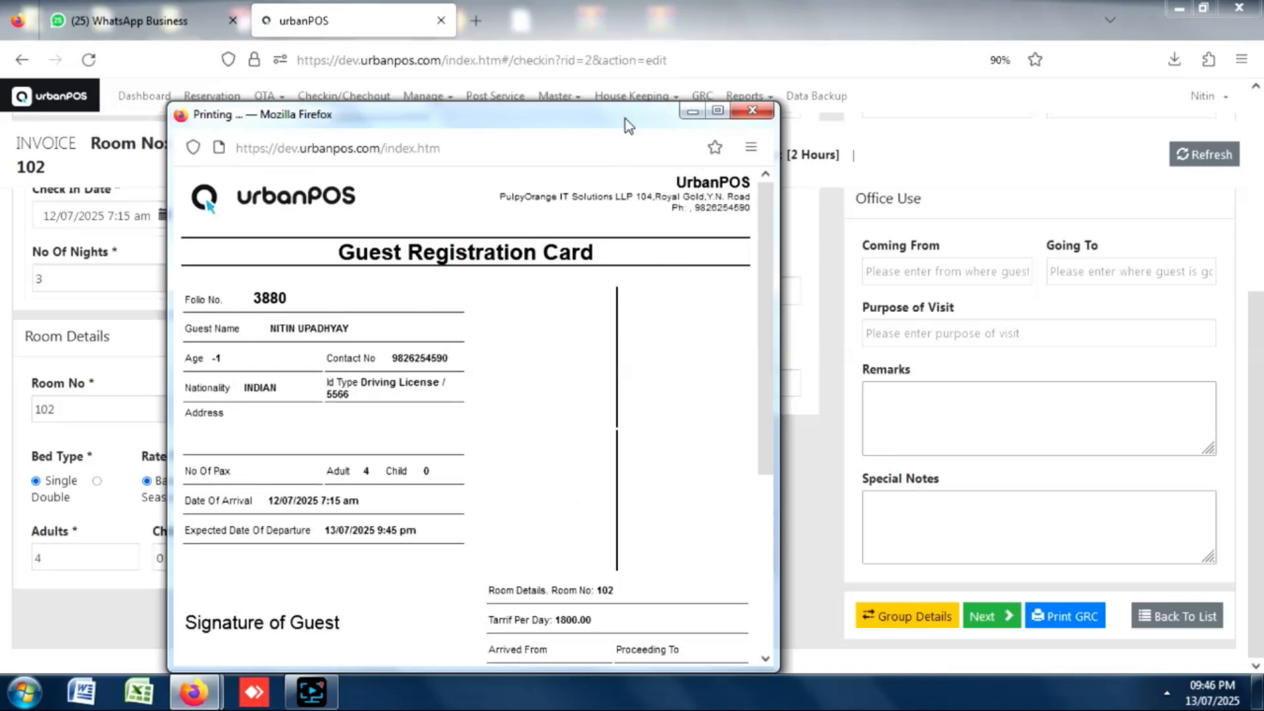
{"action": "left_click", "coordinate": [751, 111]}
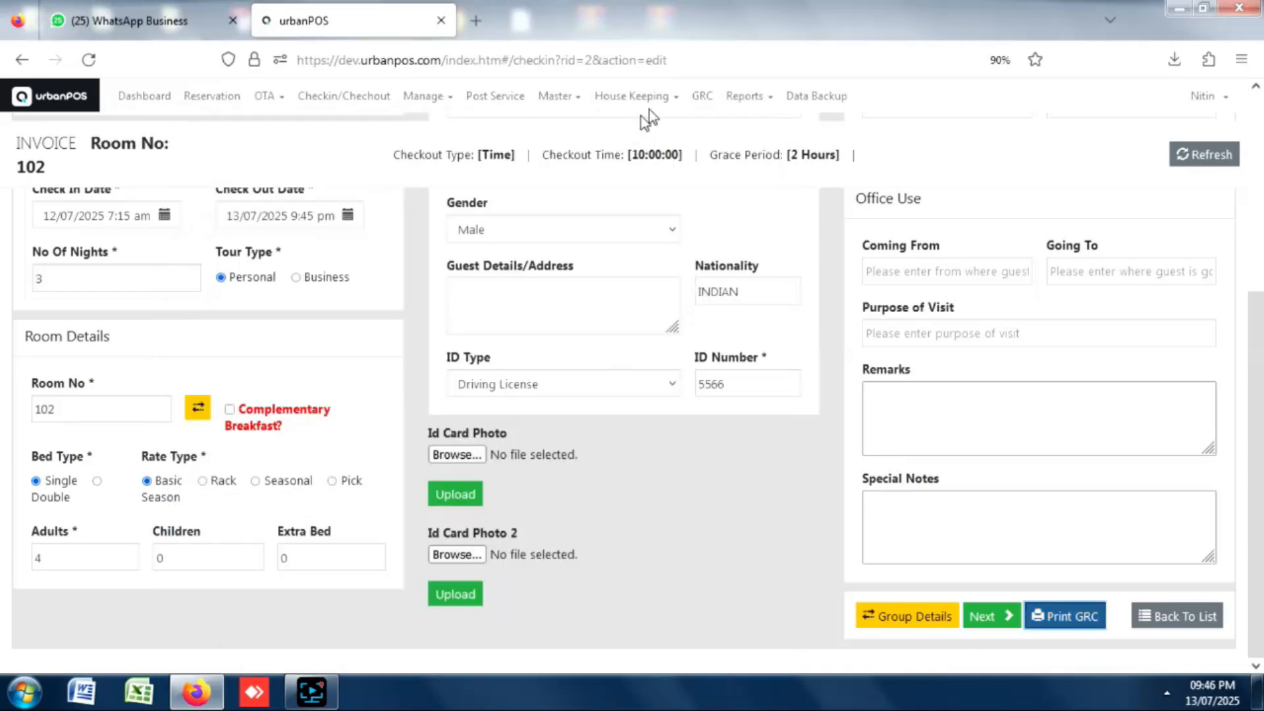
{"action": "left_click", "coordinate": [701, 102]}
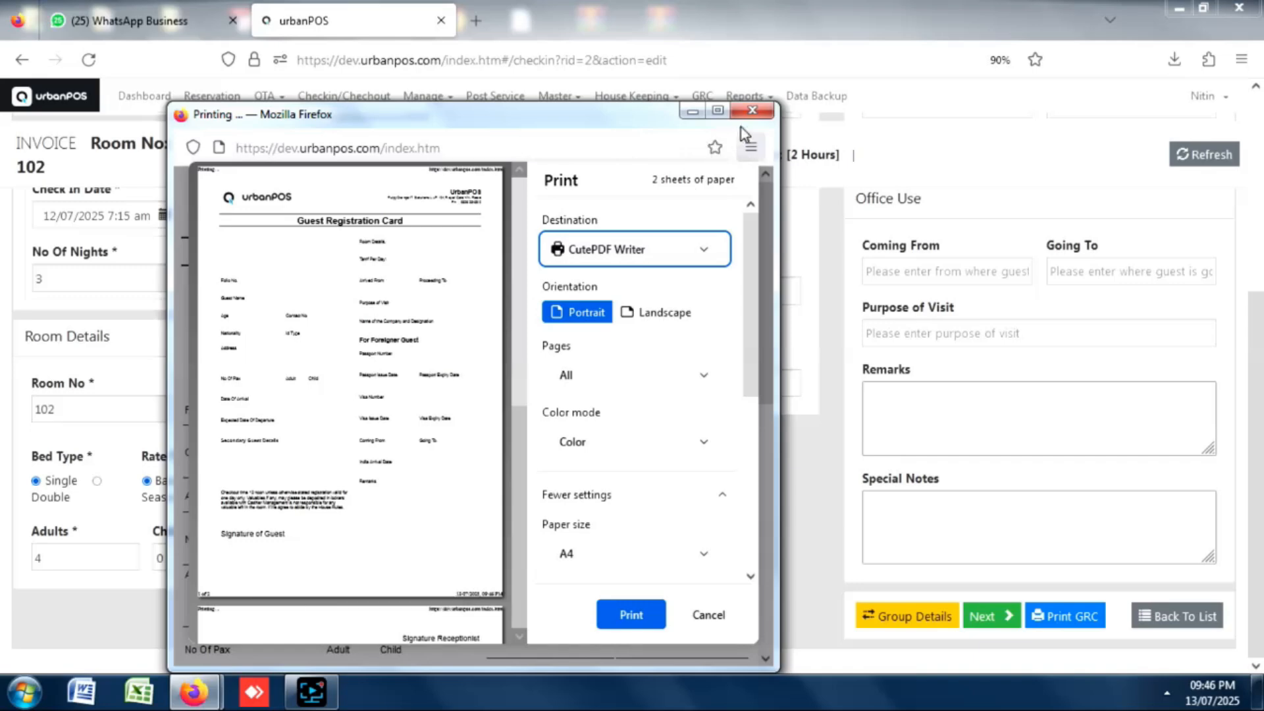
{"action": "left_click", "coordinate": [752, 110]}
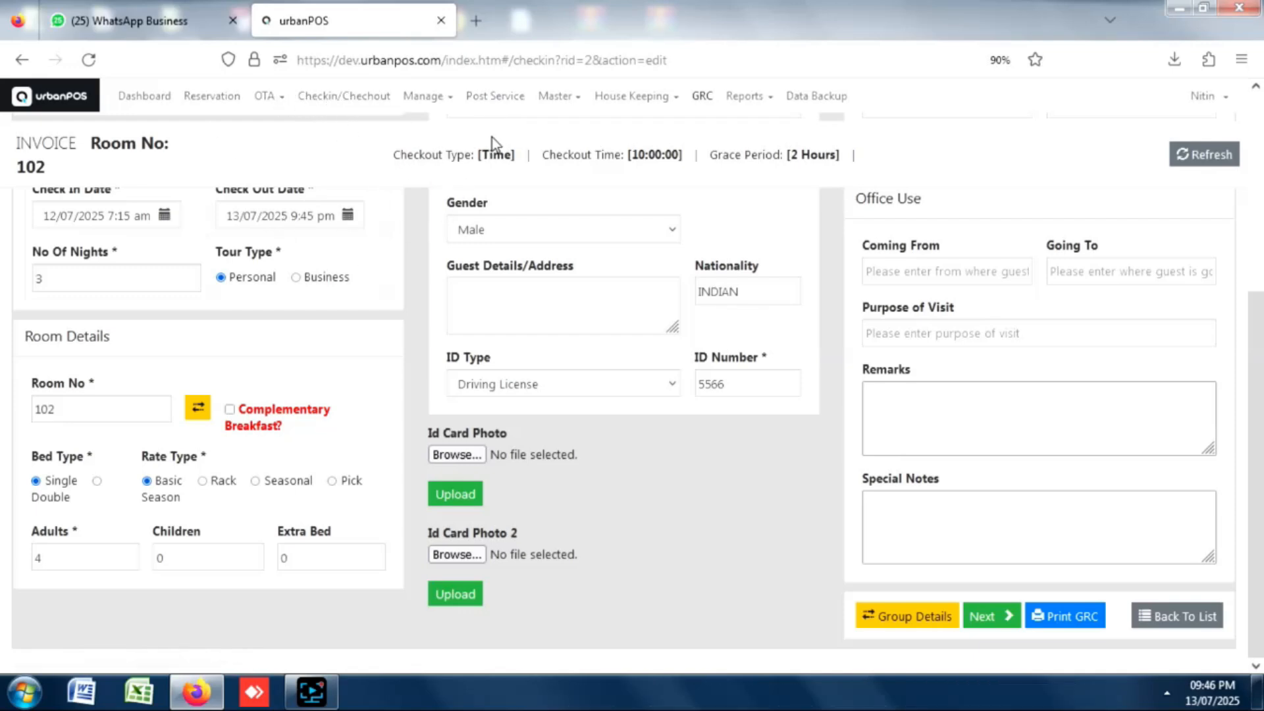
On Post Services, select room 102 and the Laundry service.
{"action": "left_click", "coordinate": [508, 100]}
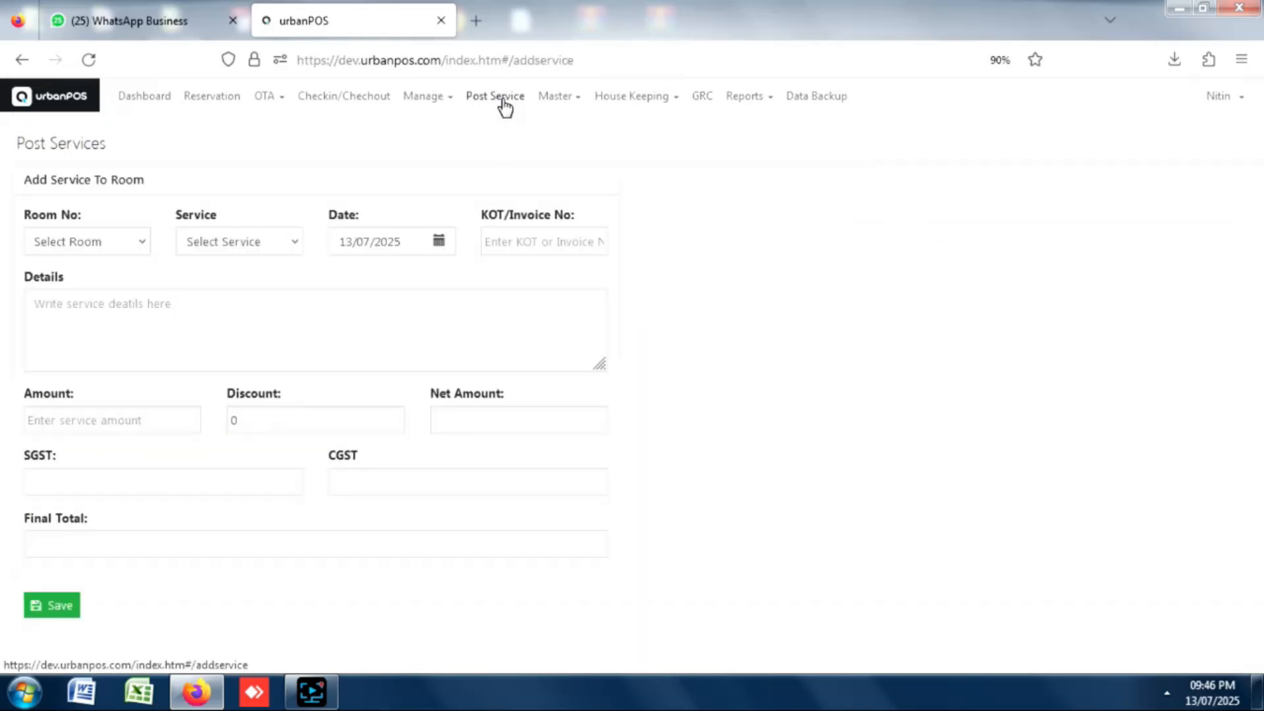
{"action": "left_click", "coordinate": [97, 238]}
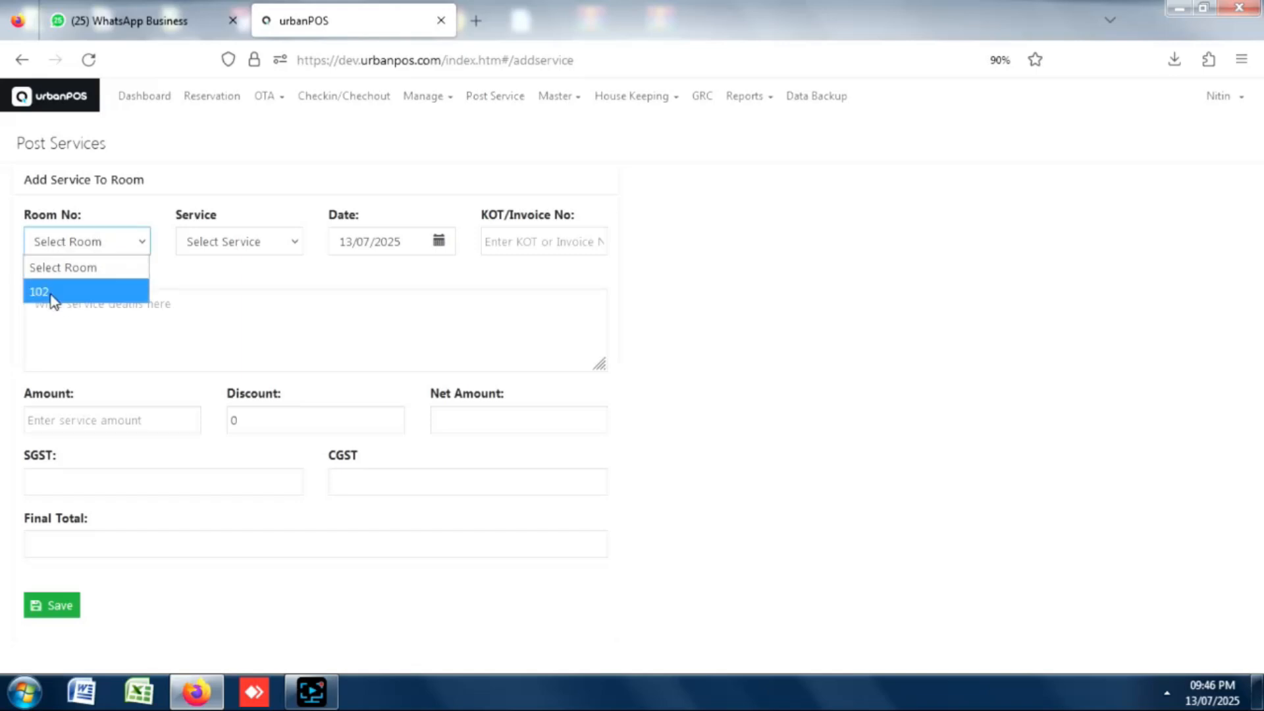
{"action": "left_click", "coordinate": [52, 300]}
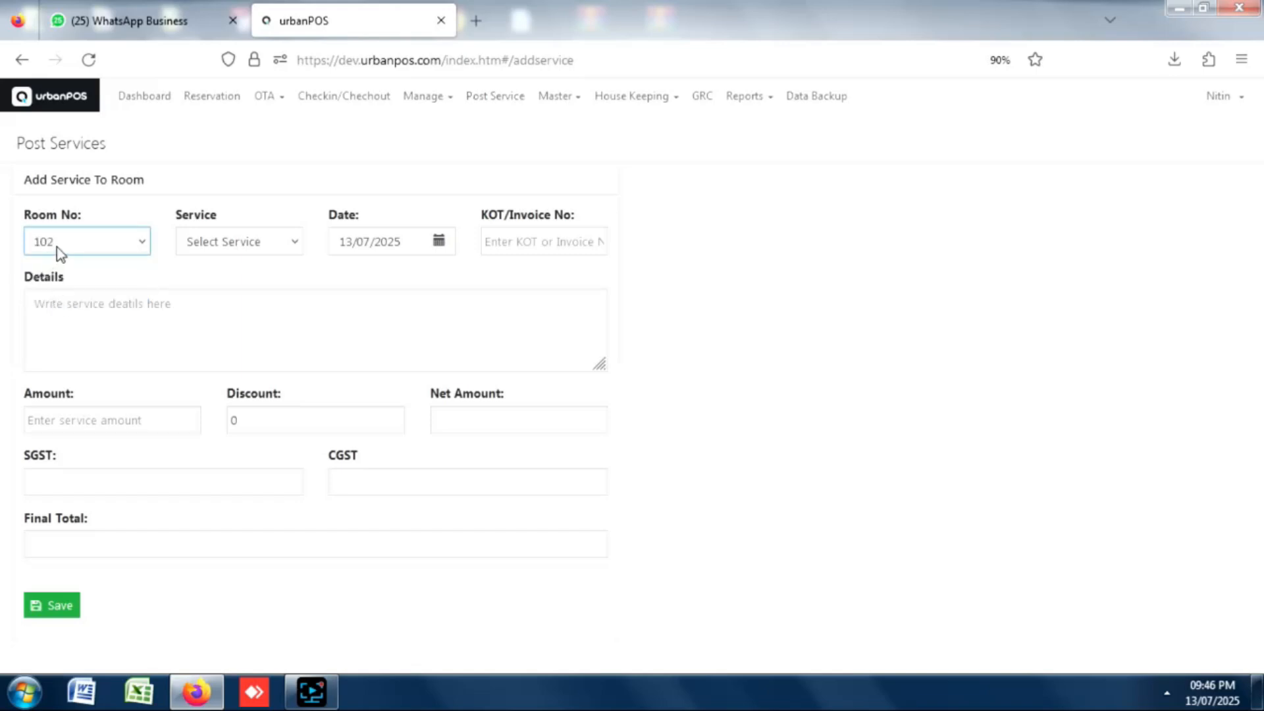
{"action": "left_click", "coordinate": [226, 241]}
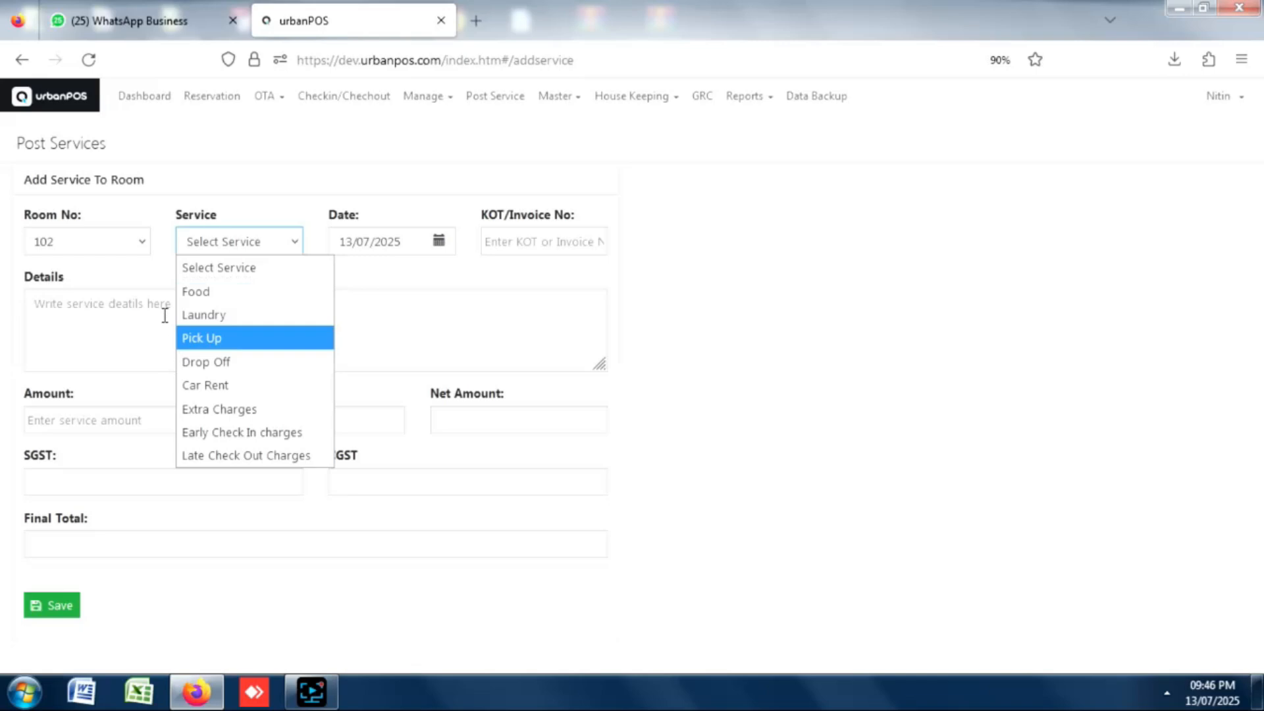
{"action": "left_click", "coordinate": [204, 315]}
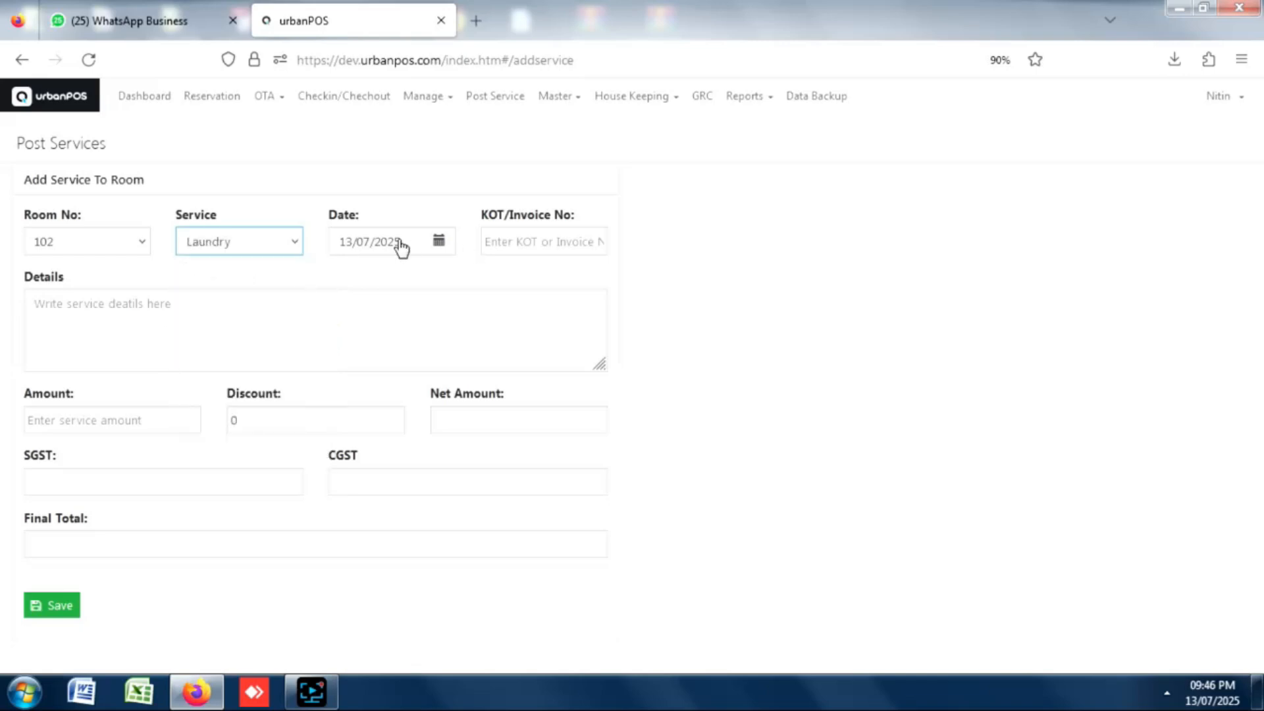
Enter KOT 111, details JEANS PRESS and amount 120, then save the 126.00 charge.
{"action": "left_click", "coordinate": [519, 246]}
{"action": "type", "text": "111"}
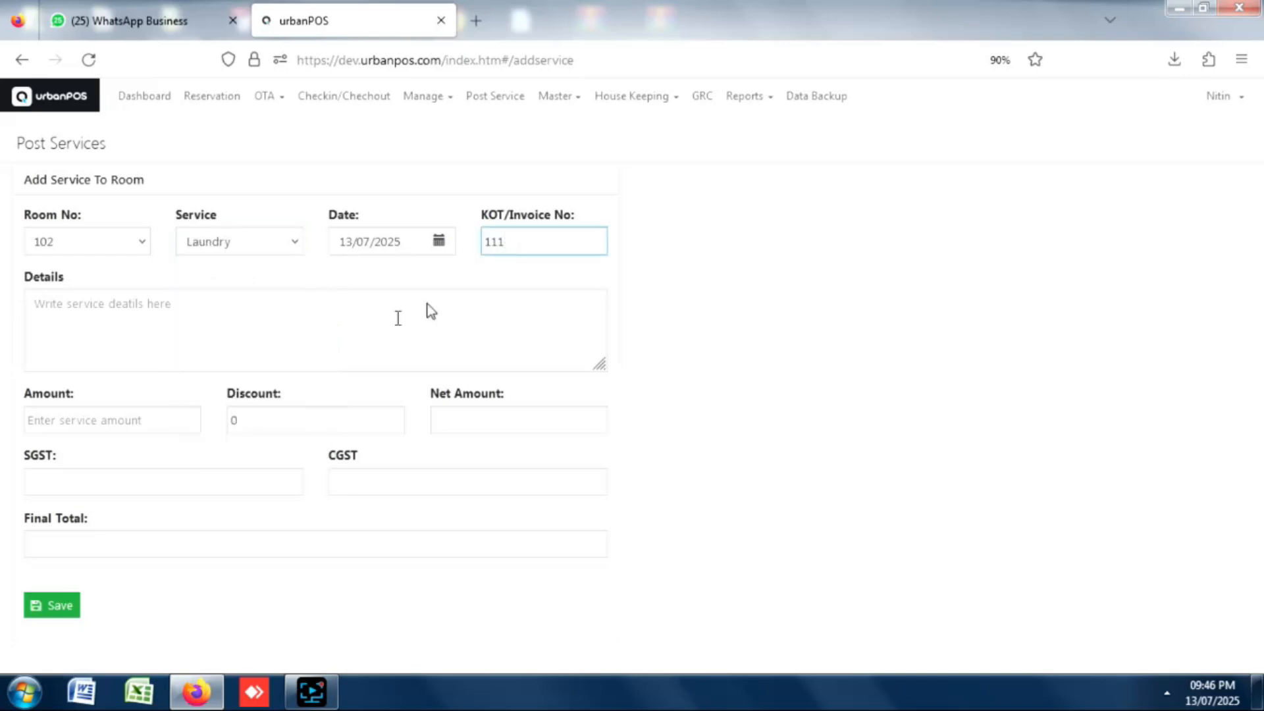
{"action": "left_click", "coordinate": [143, 318]}
{"action": "type", "text": "JEANS PRESS"}
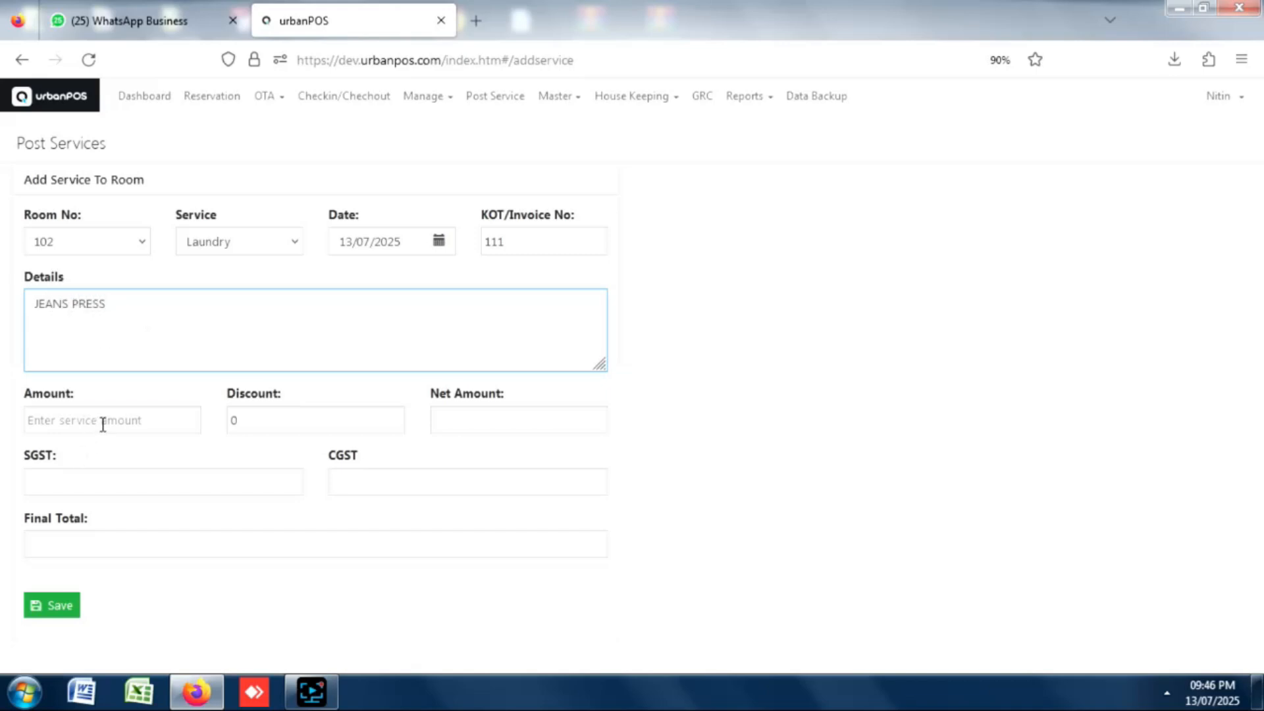
{"action": "left_click", "coordinate": [102, 424]}
{"action": "type", "text": "120"}
{"action": "key", "text": "Tab"}
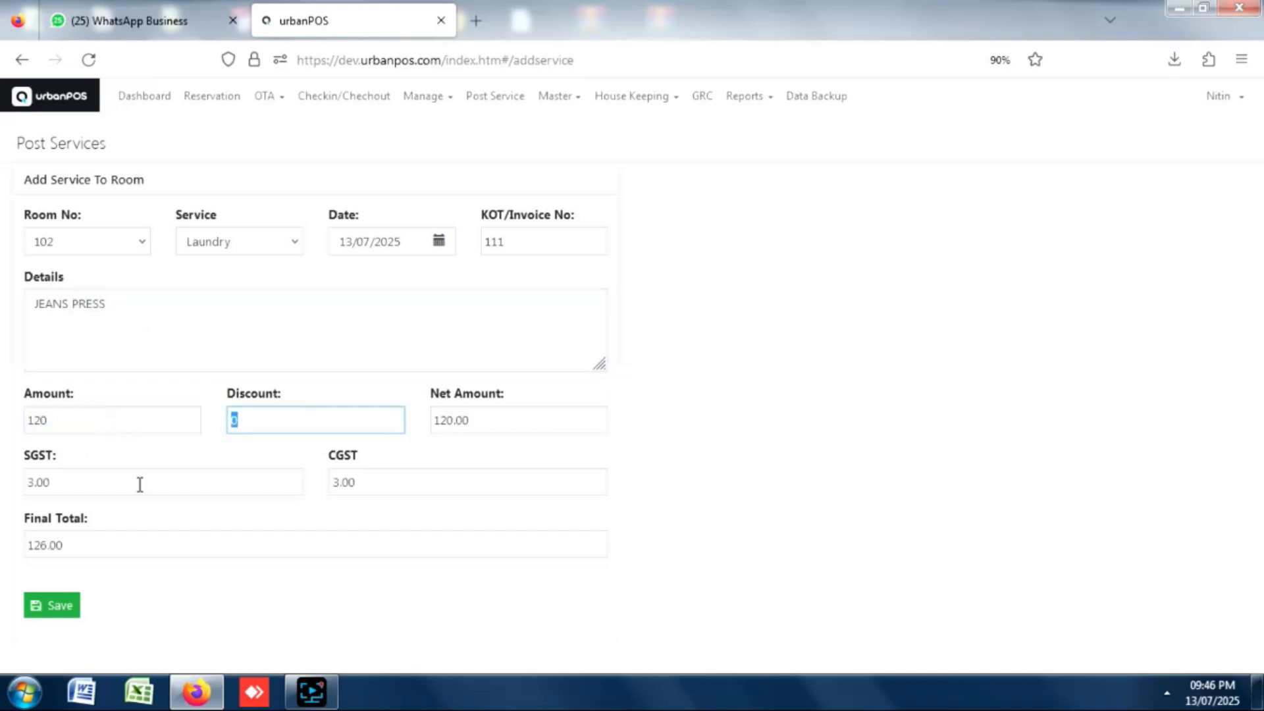
{"action": "left_click", "coordinate": [51, 612]}
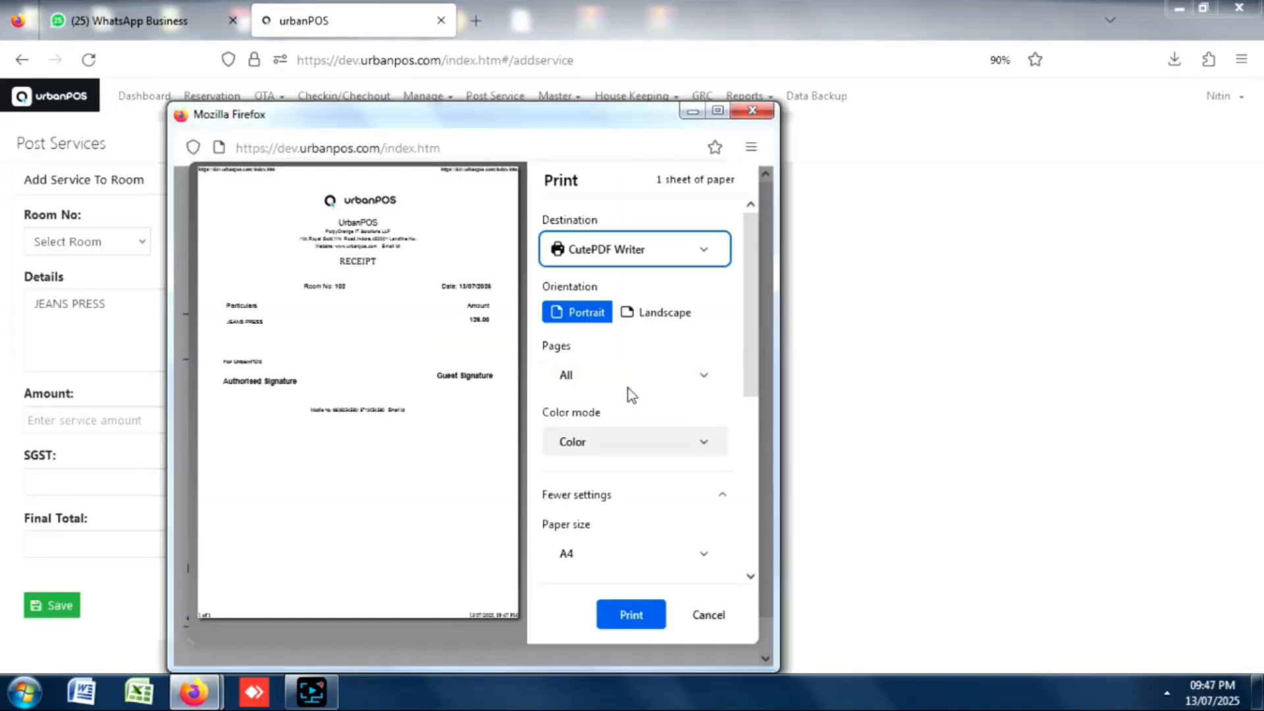
{"action": "left_click", "coordinate": [752, 110]}
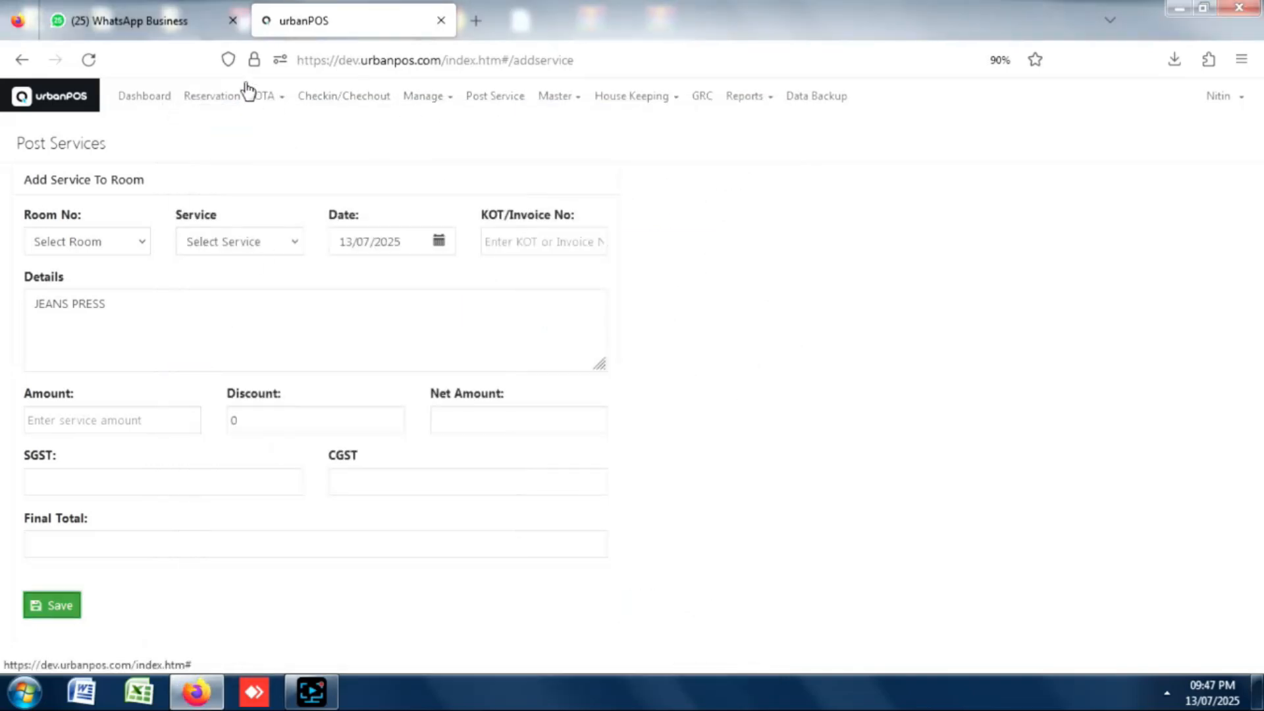
Open the Invoices list from the Manage menu and scroll through it.
{"action": "left_click", "coordinate": [453, 99]}
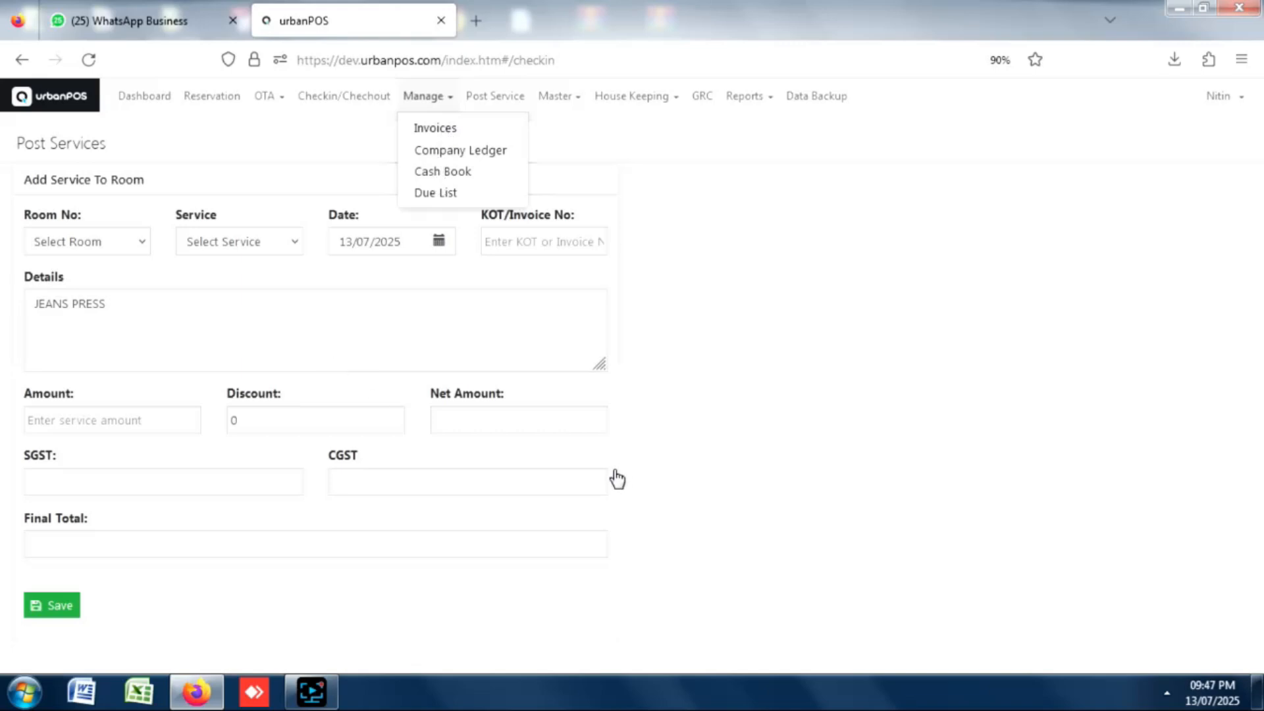
{"action": "left_click", "coordinate": [435, 129]}
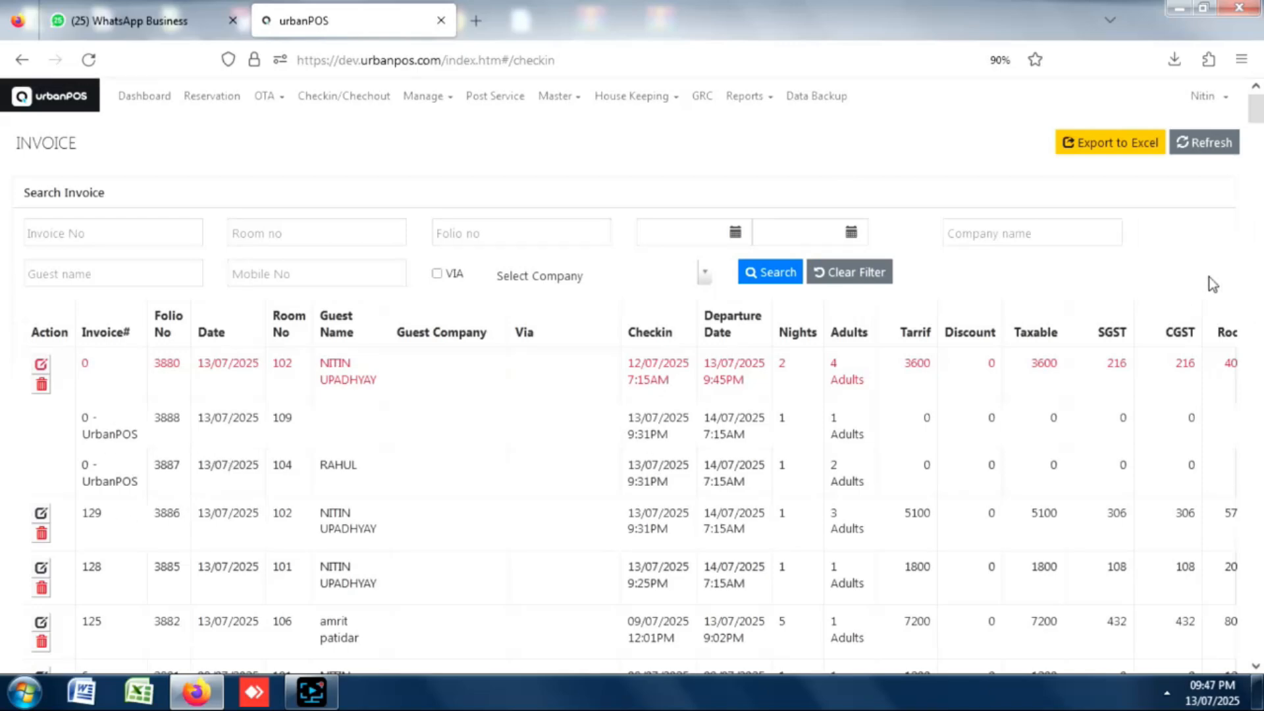
{"action": "mouse_move", "coordinate": [1256, 109]}
{"action": "left_mouse_down"}
{"action": "mouse_move", "coordinate": [1257, 254]}
{"action": "mouse_move", "coordinate": [1258, 103]}
{"action": "left_mouse_up"}
Browse the Room Type, Room and Service master lists from the Master menu.
{"action": "left_click", "coordinate": [578, 100]}
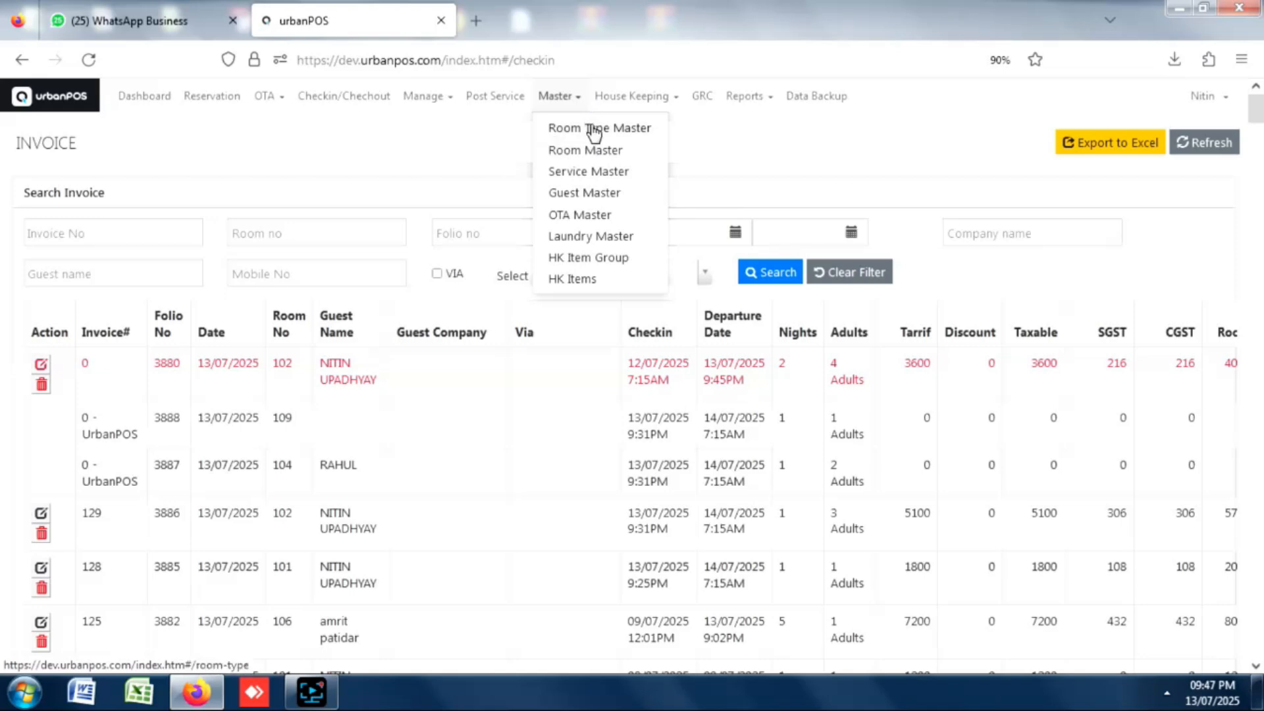
{"action": "left_click", "coordinate": [595, 129]}
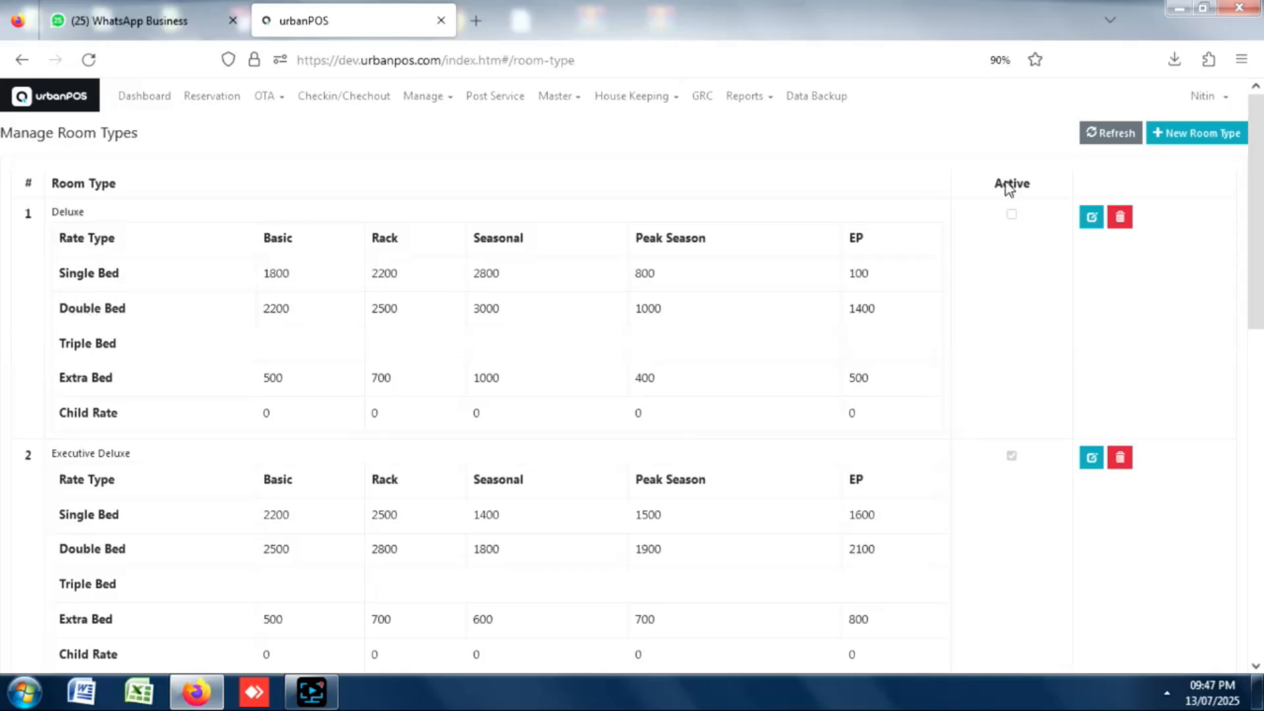
{"action": "mouse_move", "coordinate": [1260, 132]}
{"action": "left_mouse_down"}
{"action": "mouse_move", "coordinate": [1253, 229]}
{"action": "mouse_move", "coordinate": [1254, 146]}
{"action": "left_mouse_up"}
{"action": "left_click", "coordinate": [577, 105]}
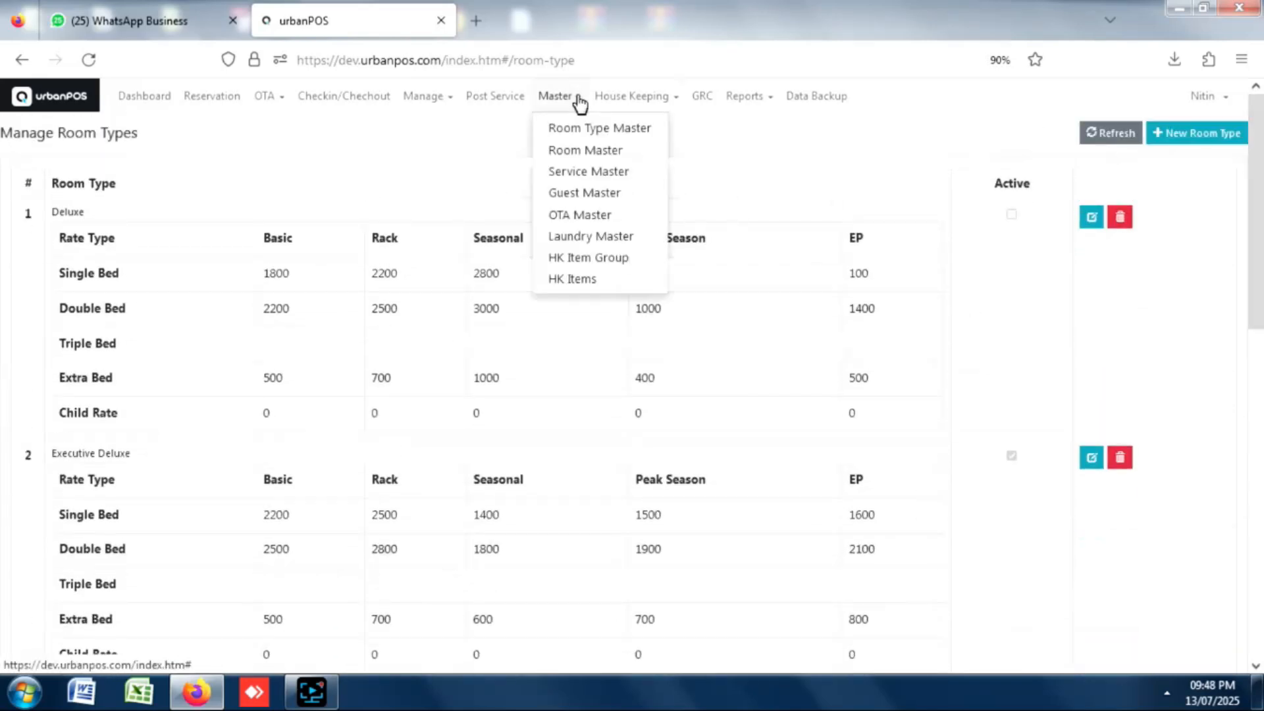
{"action": "left_click", "coordinate": [571, 155]}
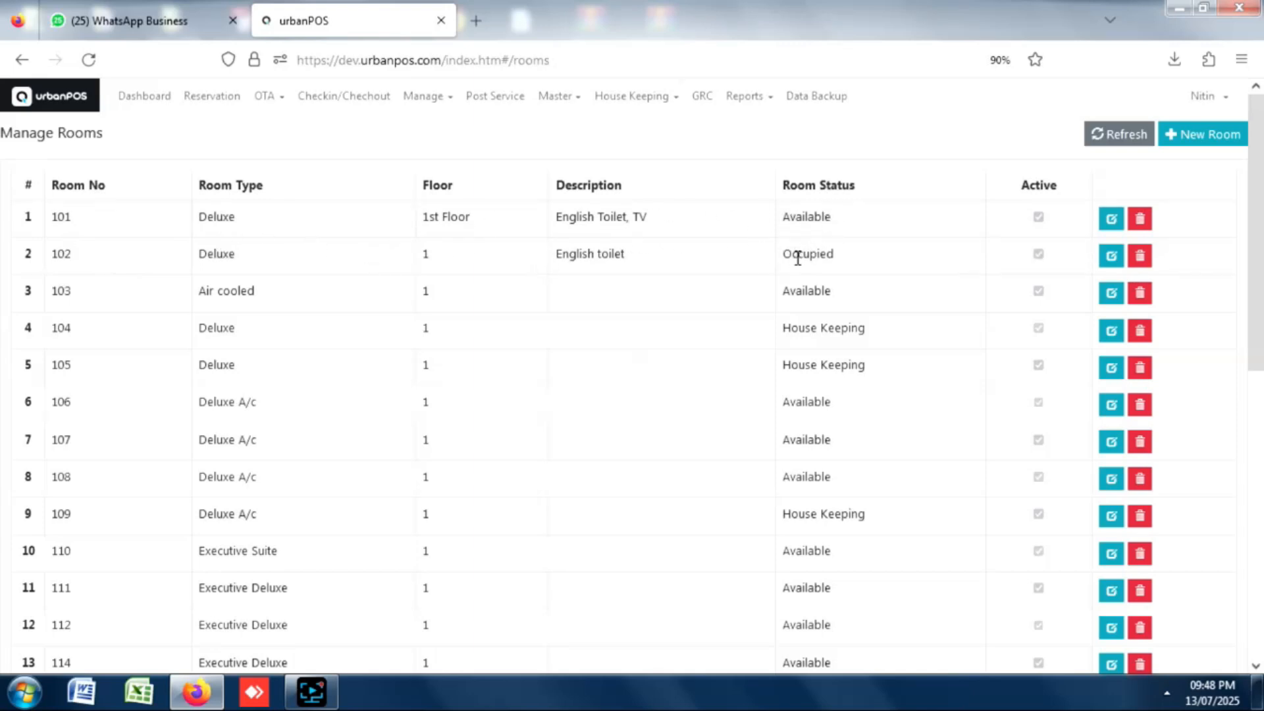
{"action": "left_click", "coordinate": [579, 99]}
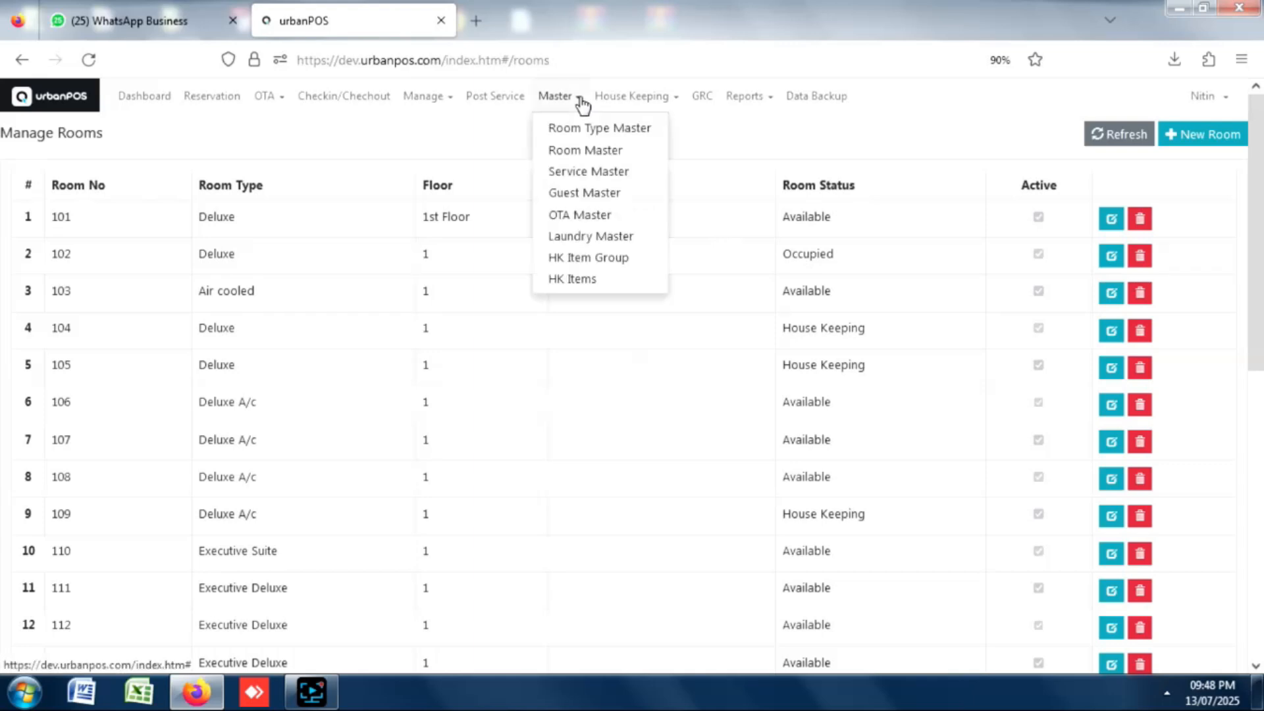
{"action": "left_click", "coordinate": [566, 173]}
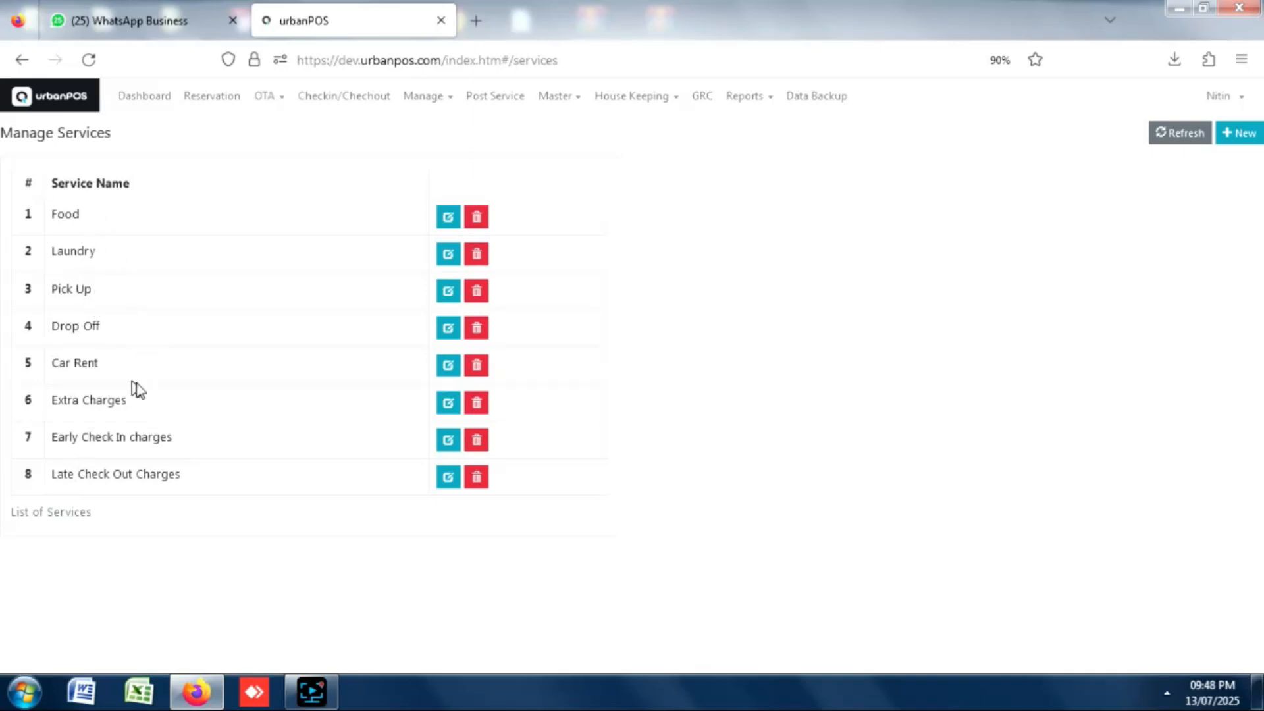
{"action": "left_click", "coordinate": [577, 104]}
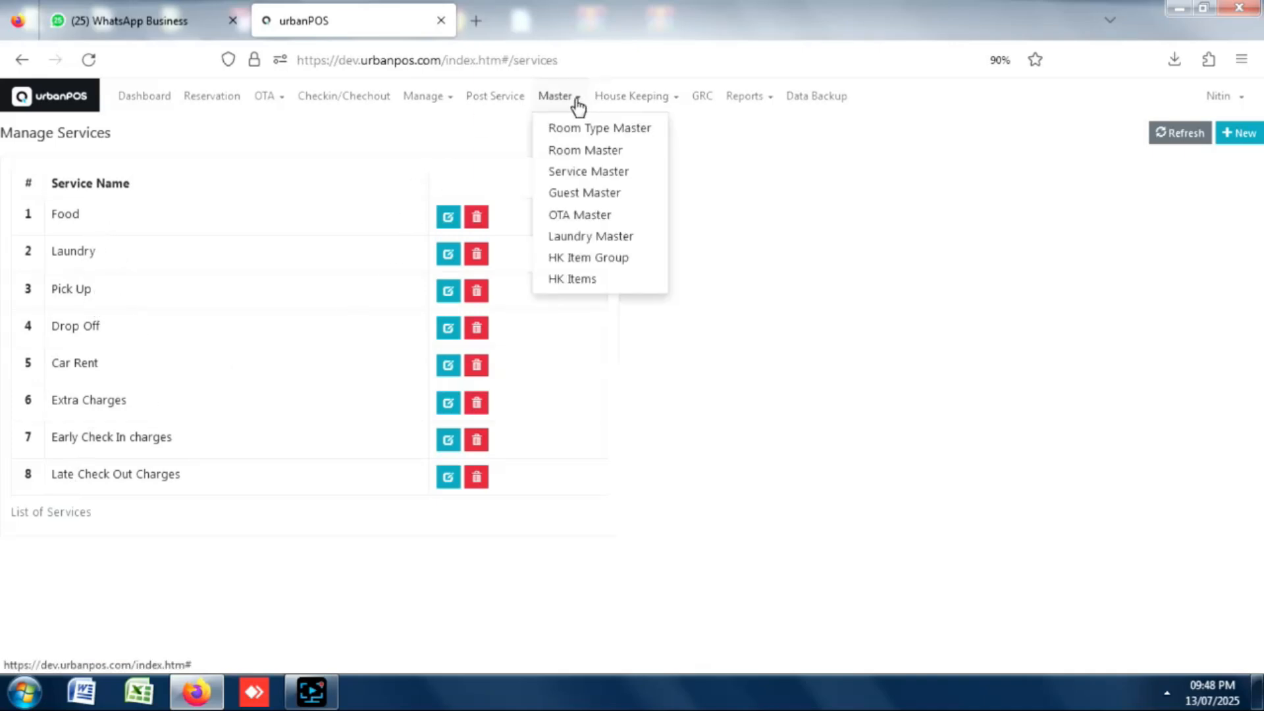
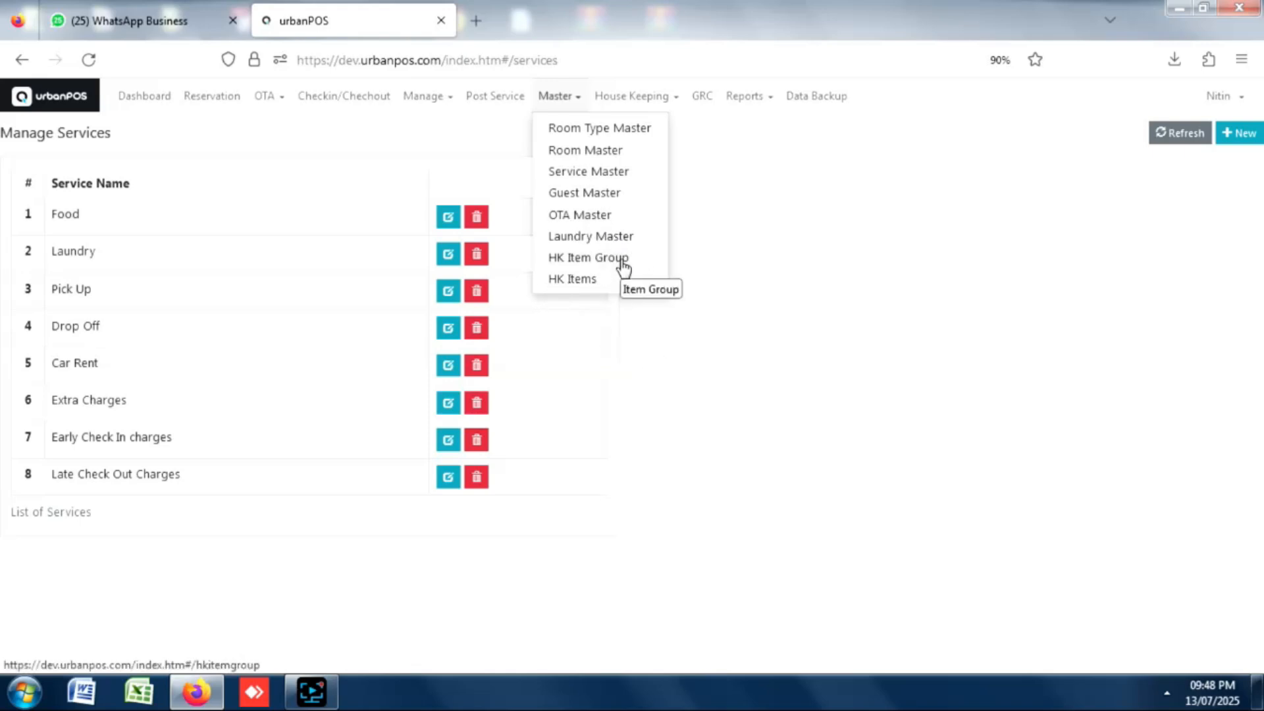
Show the HK Items list of eight housekeeping items, Bed Sheet to Shaving Kit.
{"action": "left_click", "coordinate": [586, 283]}
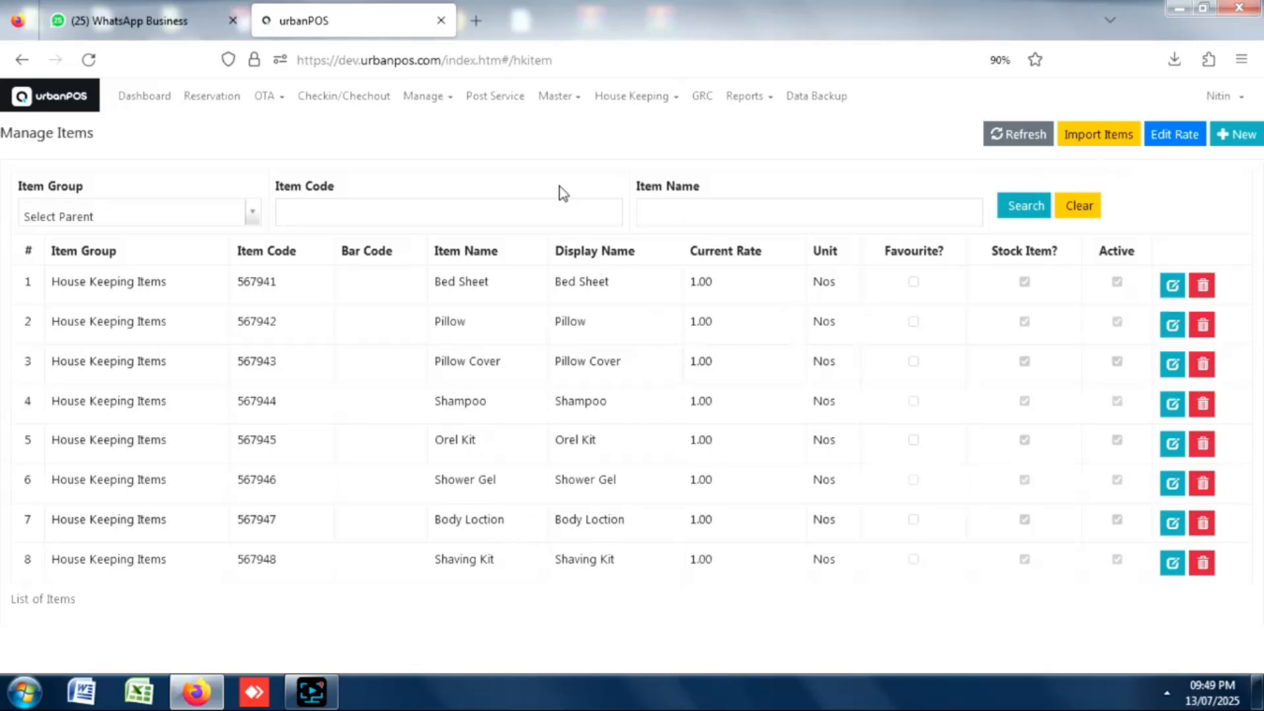
{"action": "left_click", "coordinate": [770, 104]}
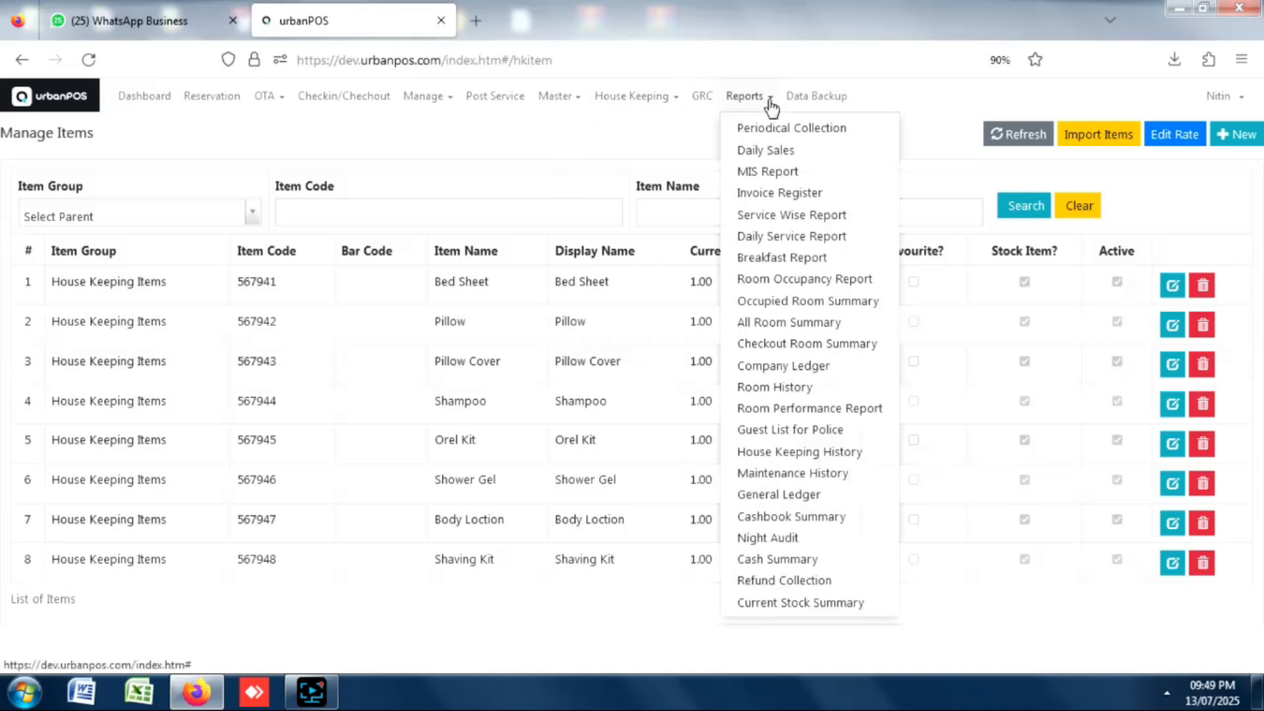
Preview the Periodical Collection report for 01/07/2025–13/07/2025 and review its 72,452.00 total.
{"action": "left_click", "coordinate": [784, 133]}
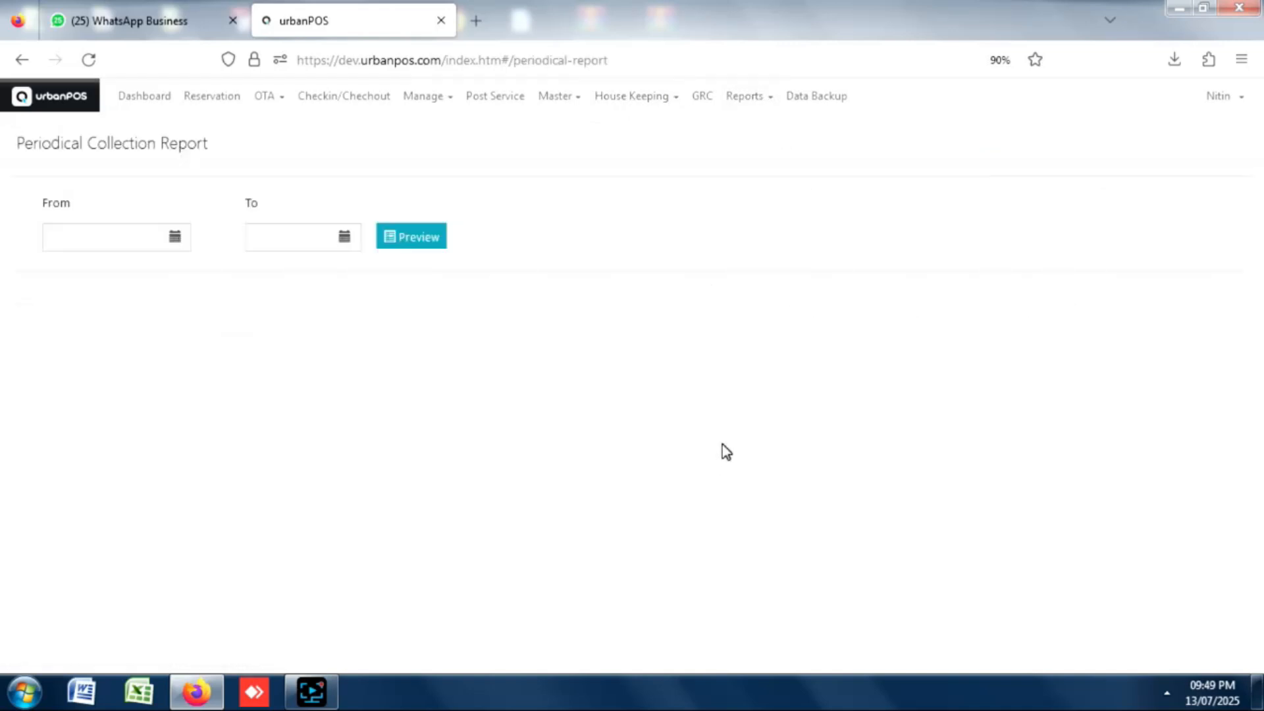
{"action": "left_click", "coordinate": [173, 245]}
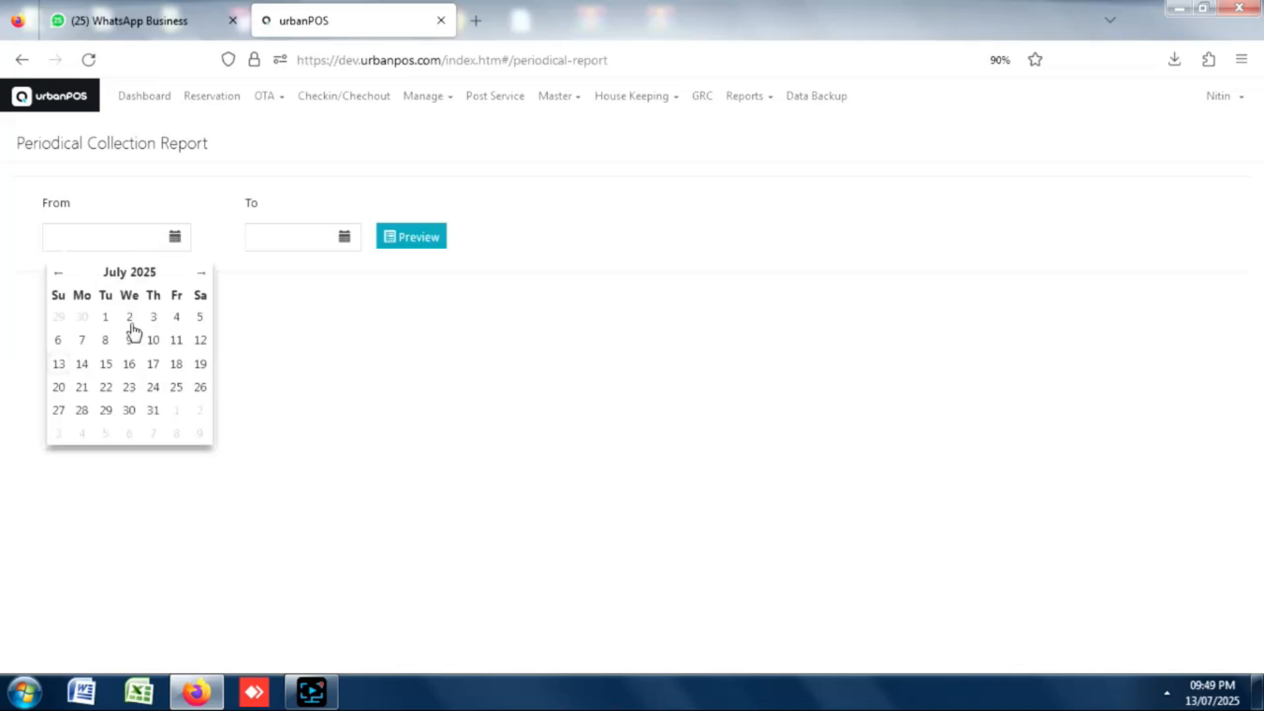
{"action": "left_click", "coordinate": [287, 247]}
{"action": "left_click", "coordinate": [343, 238]}
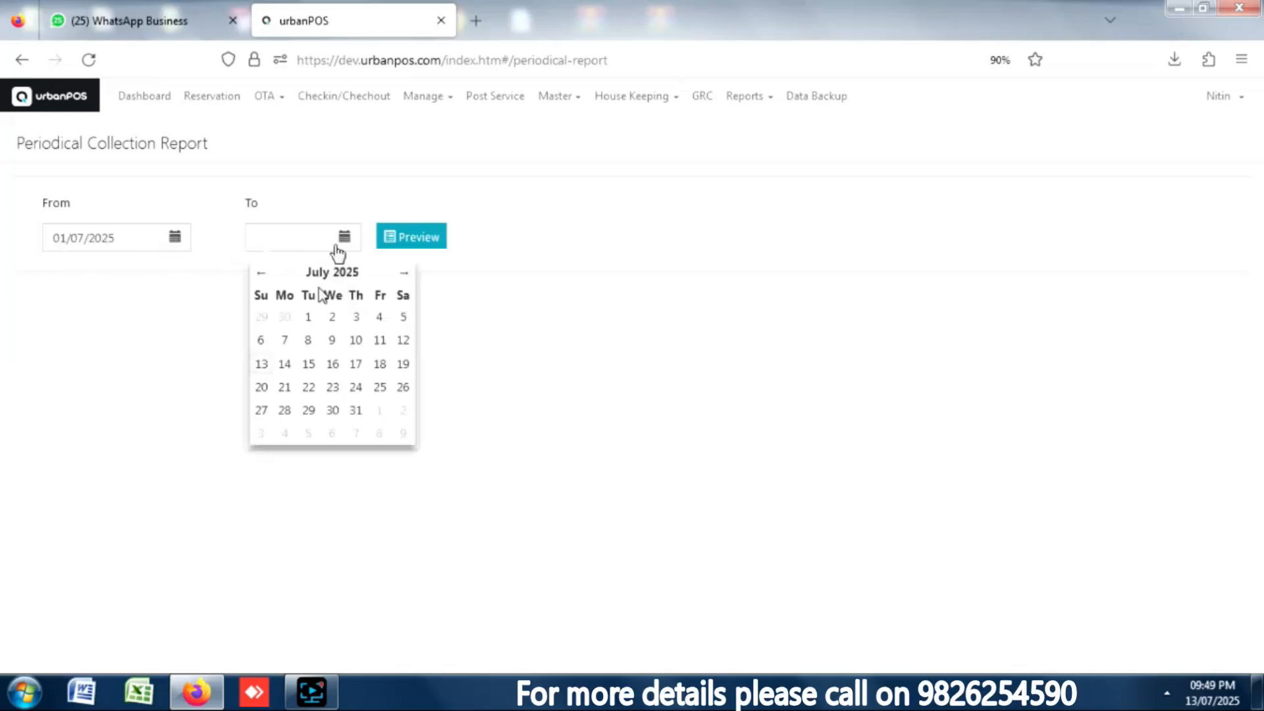
{"action": "left_click", "coordinate": [257, 363]}
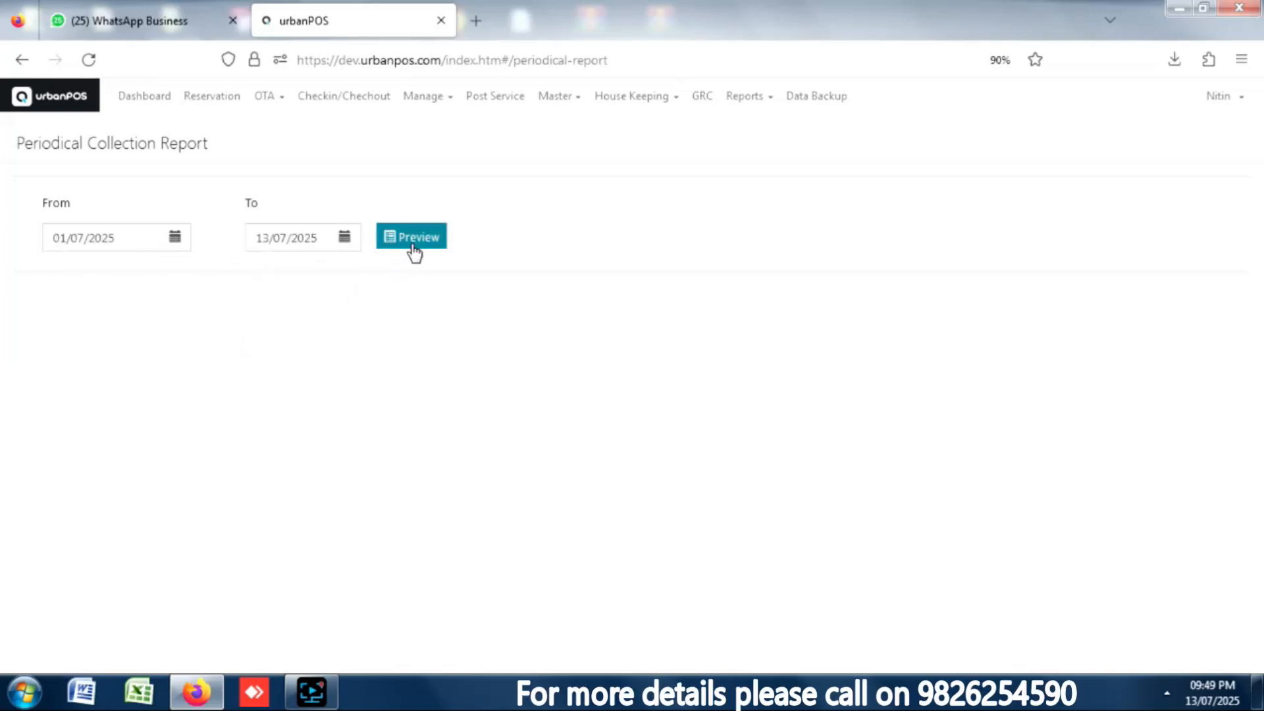
{"action": "left_click", "coordinate": [412, 251]}
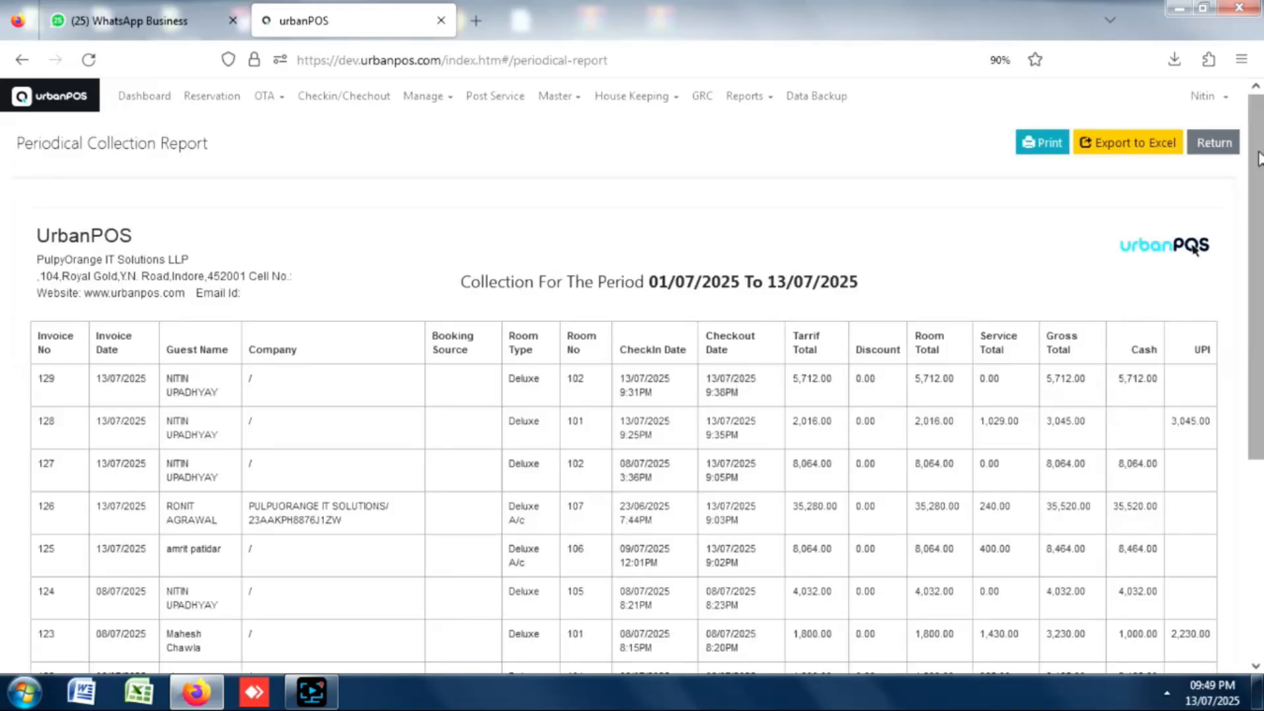
{"action": "scroll", "coordinate": [1209, 217], "scroll_direction": "down", "scroll_amount": 3}
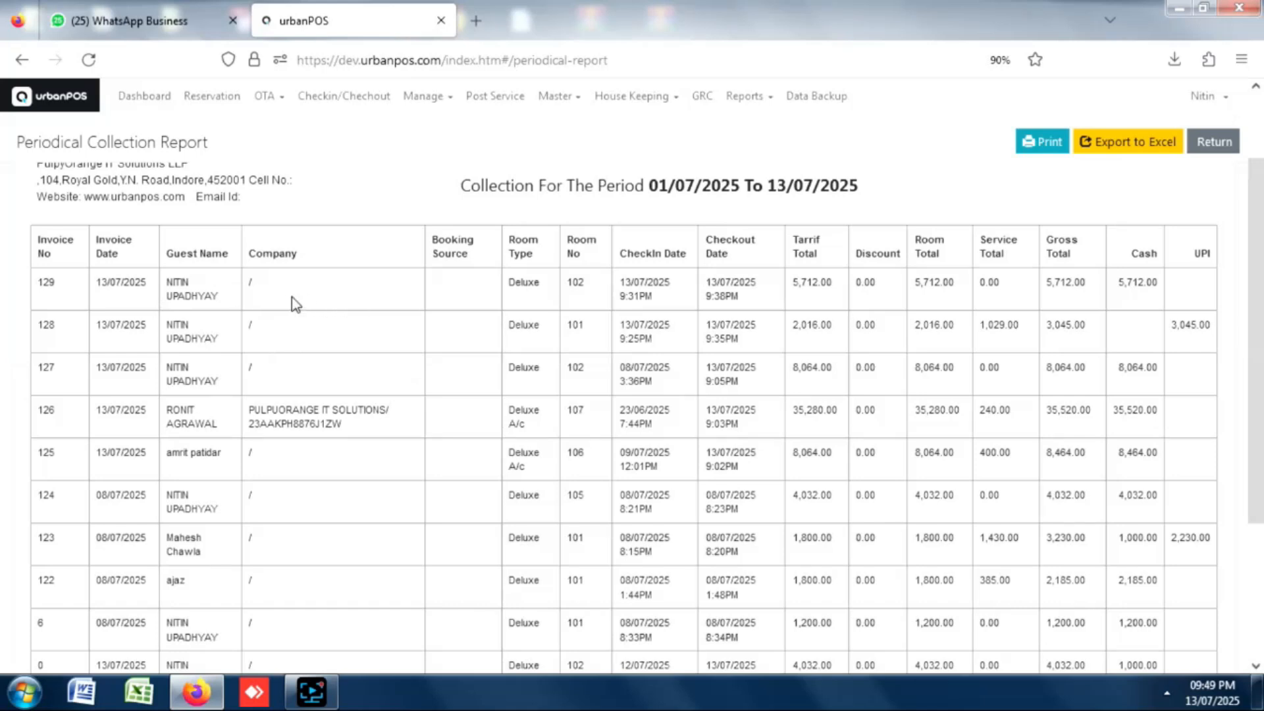
{"action": "left_click_drag", "start_coordinate": [254, 409], "coordinate": [318, 414]}
{"action": "left_click_drag", "start_coordinate": [1254, 208], "coordinate": [1222, 403]}
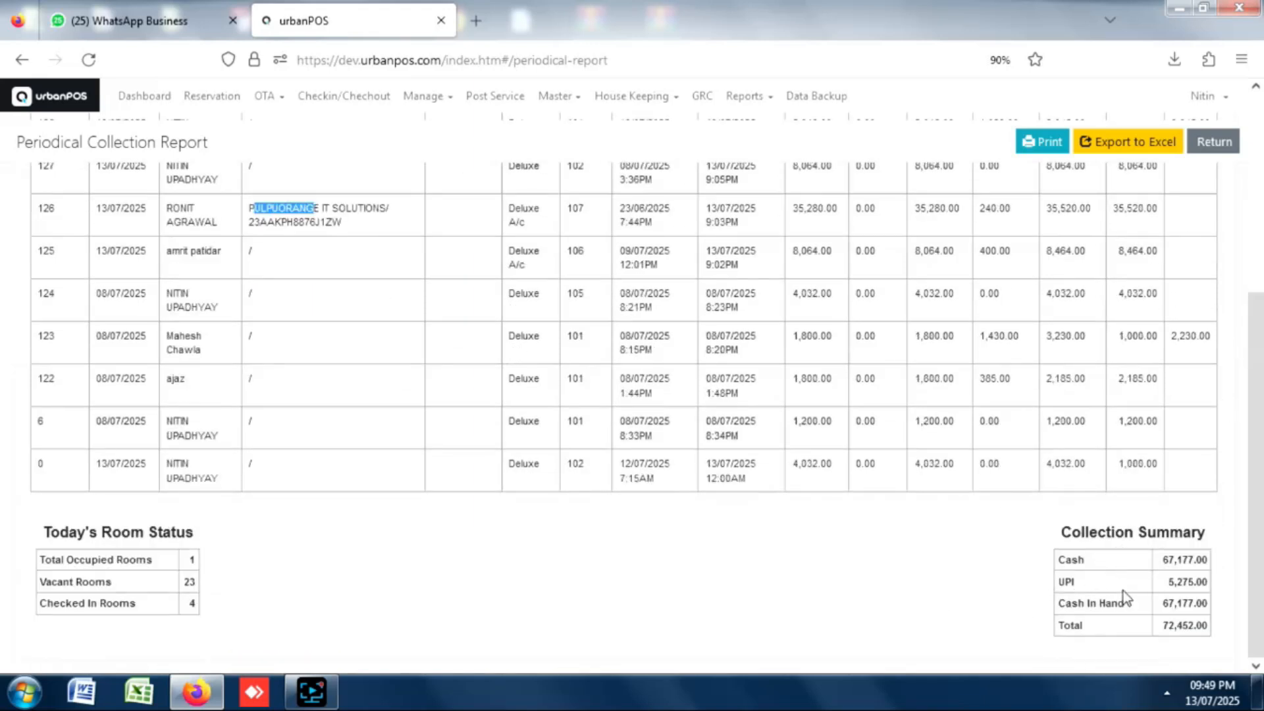
{"action": "left_click_drag", "start_coordinate": [1254, 472], "coordinate": [1210, 246]}
{"action": "left_click", "coordinate": [772, 107]}
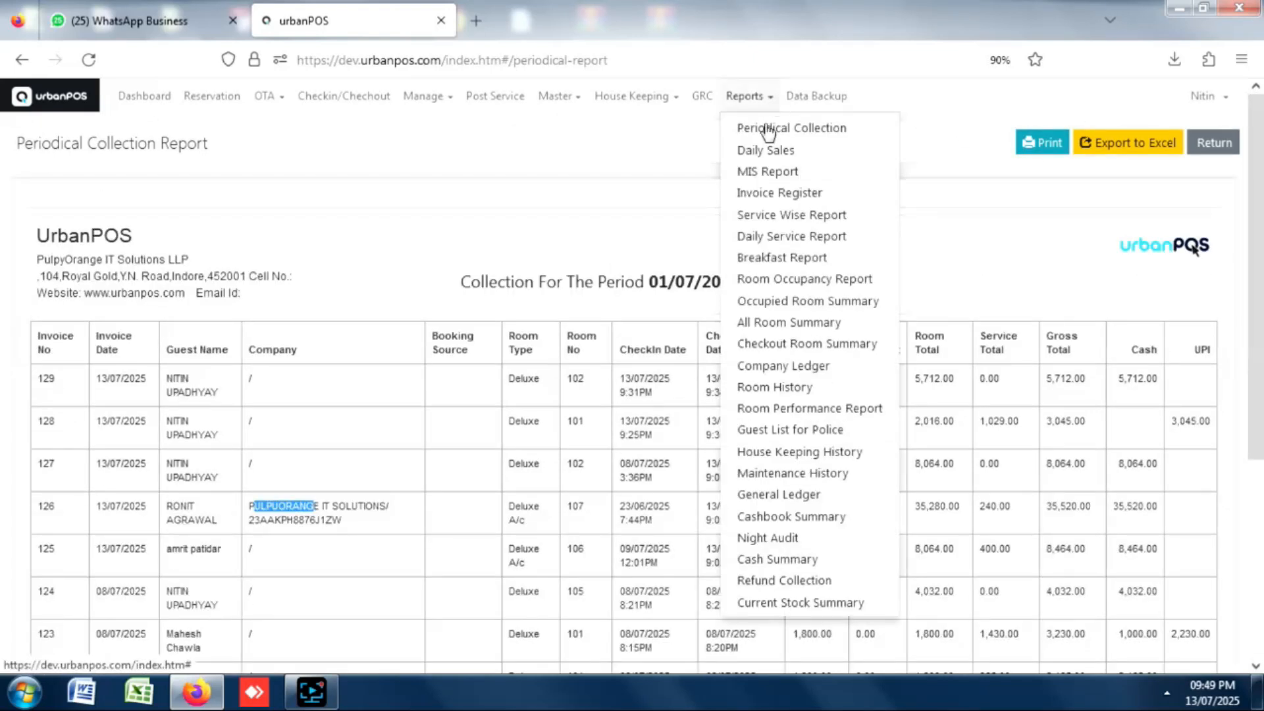
Generate the Detail Invoice Register for 01/07/2025 to 13/07/2025.
{"action": "left_click", "coordinate": [782, 194]}
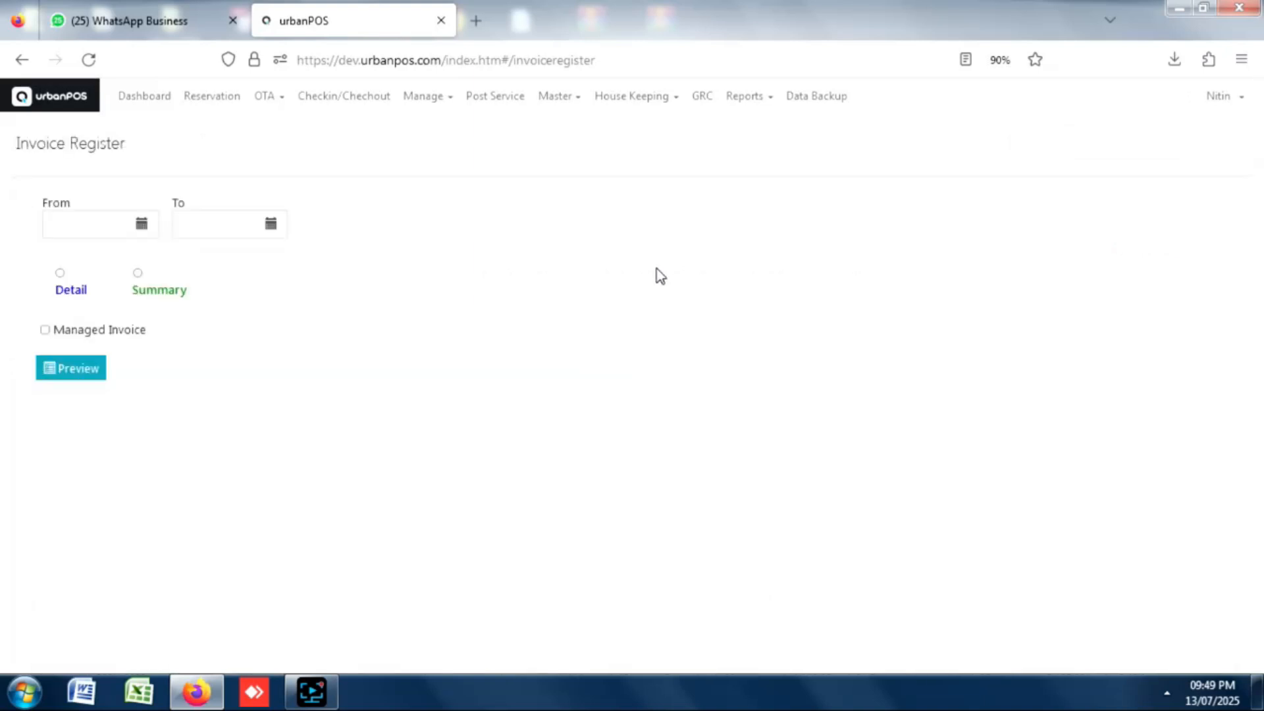
{"action": "left_click", "coordinate": [144, 226]}
{"action": "left_click", "coordinate": [105, 303]}
{"action": "left_click", "coordinate": [268, 230]}
{"action": "left_click", "coordinate": [188, 351]}
{"action": "left_click", "coordinate": [62, 294]}
{"action": "left_click", "coordinate": [71, 368]}
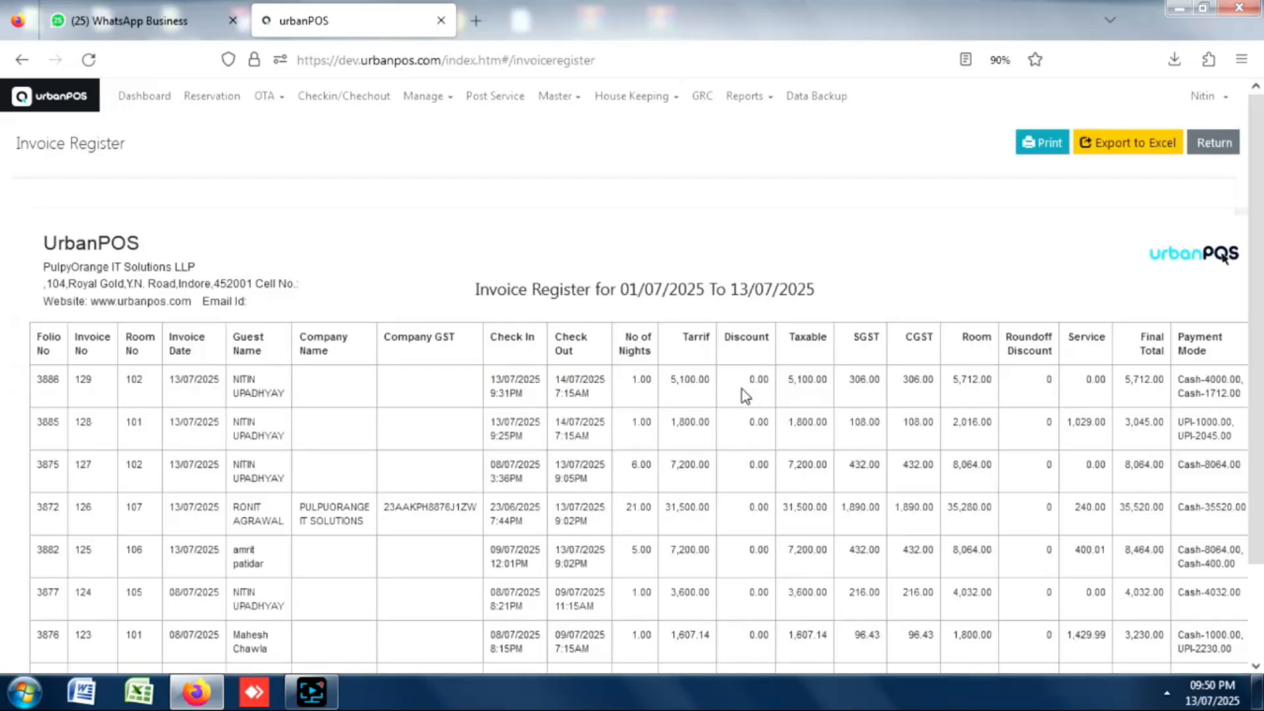
Scroll to the 70,252.00 total and 1898.70 average room value, dismissing the colour-scheme prompt.
{"action": "scroll", "coordinate": [1257, 148], "scroll_direction": "down", "scroll_amount": 1}
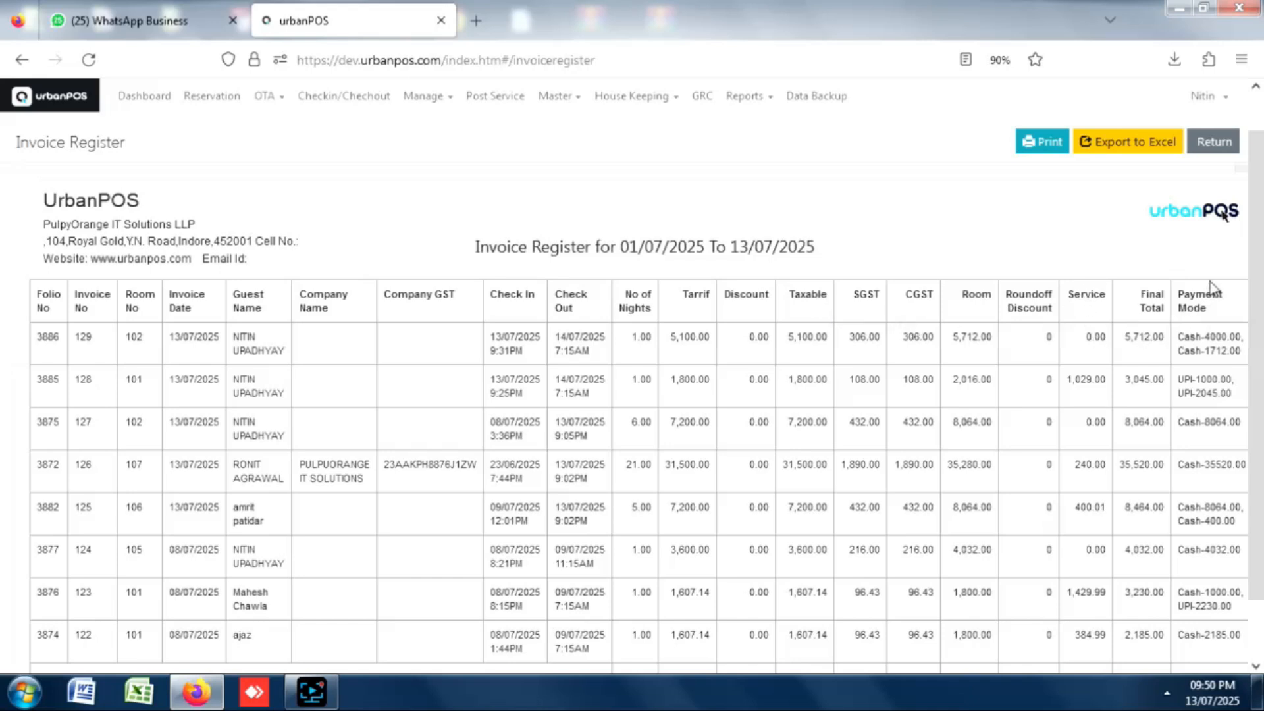
{"action": "scroll", "coordinate": [1224, 310], "scroll_direction": "down", "scroll_amount": 2}
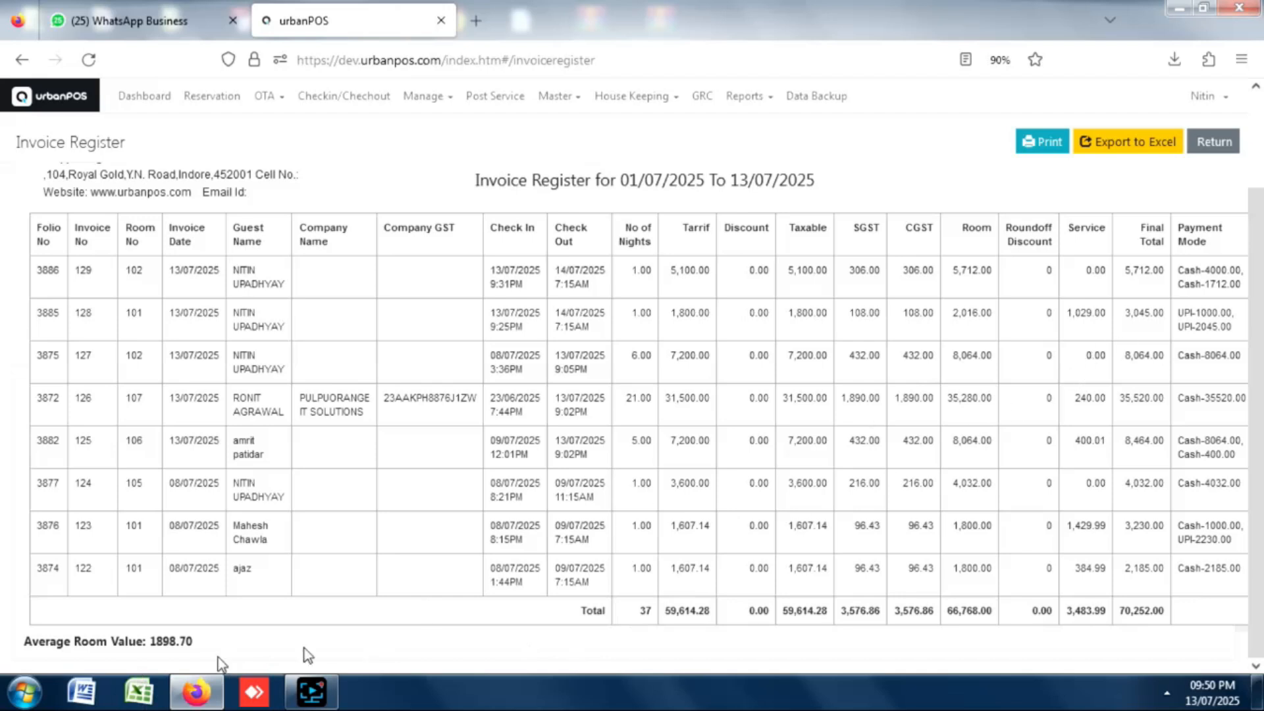
{"action": "left_click_drag", "start_coordinate": [27, 642], "coordinate": [216, 642]}
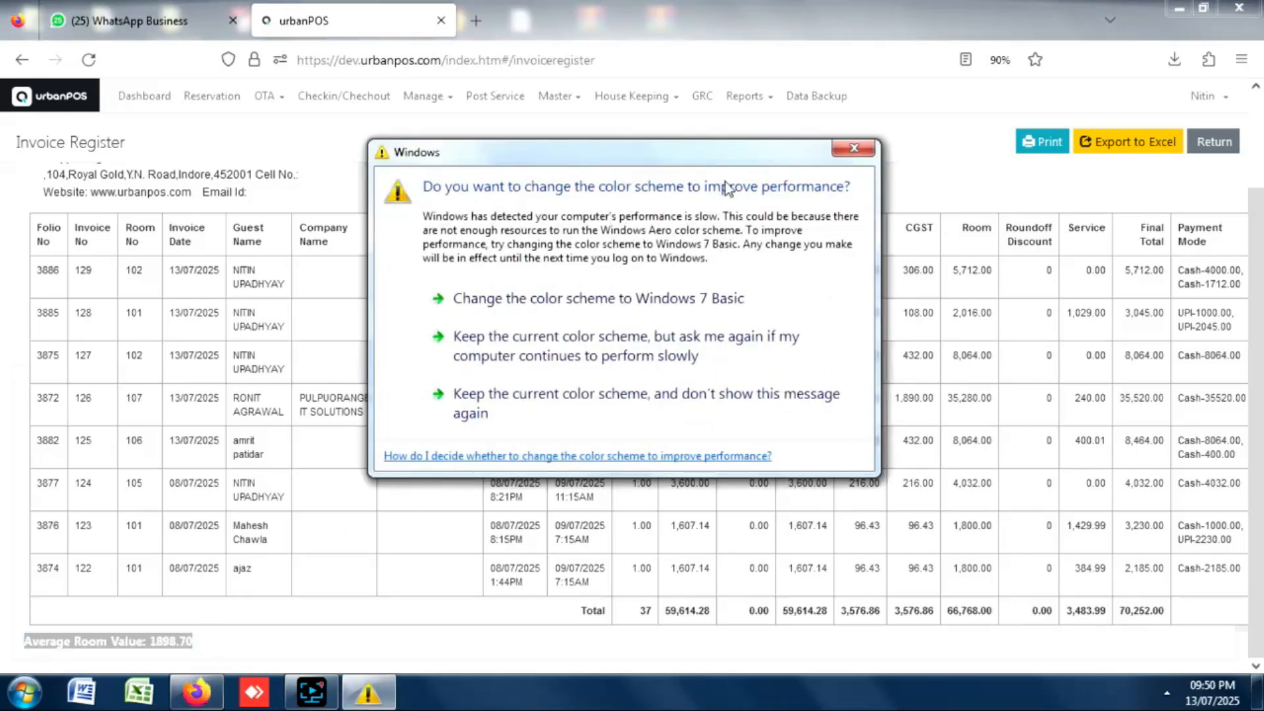
{"action": "left_click", "coordinate": [854, 154]}
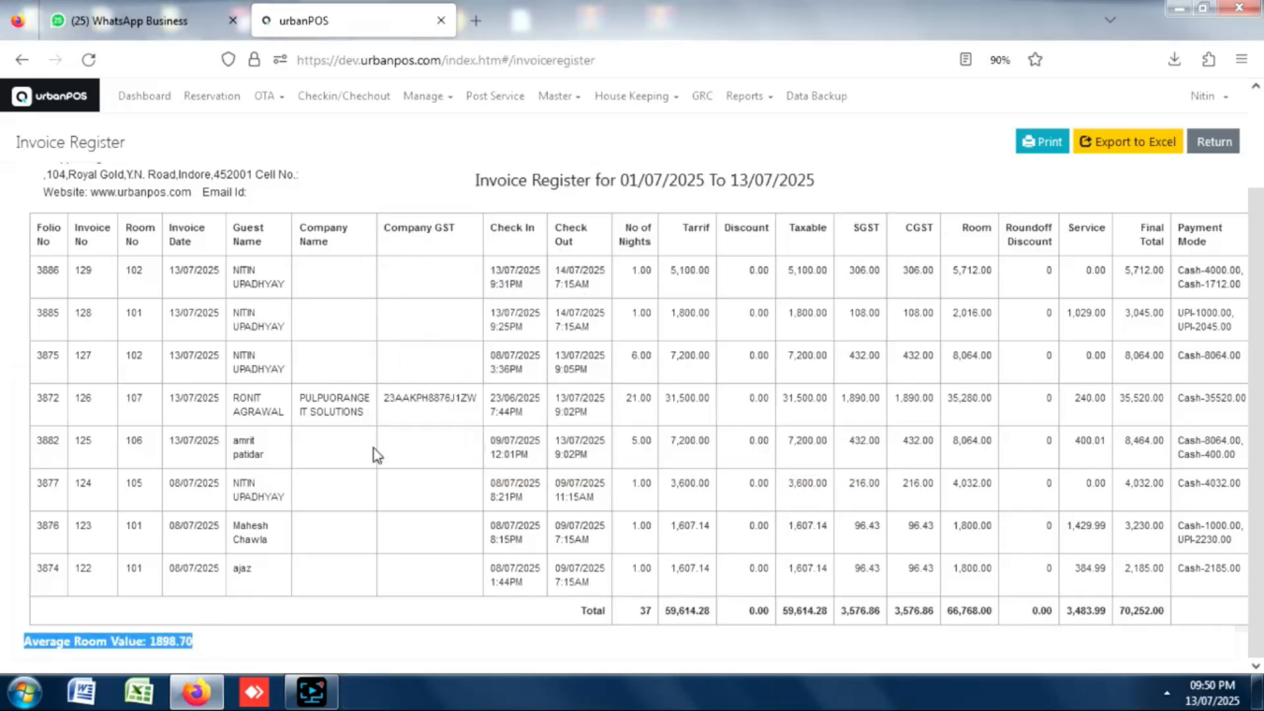
{"action": "left_click", "coordinate": [765, 97]}
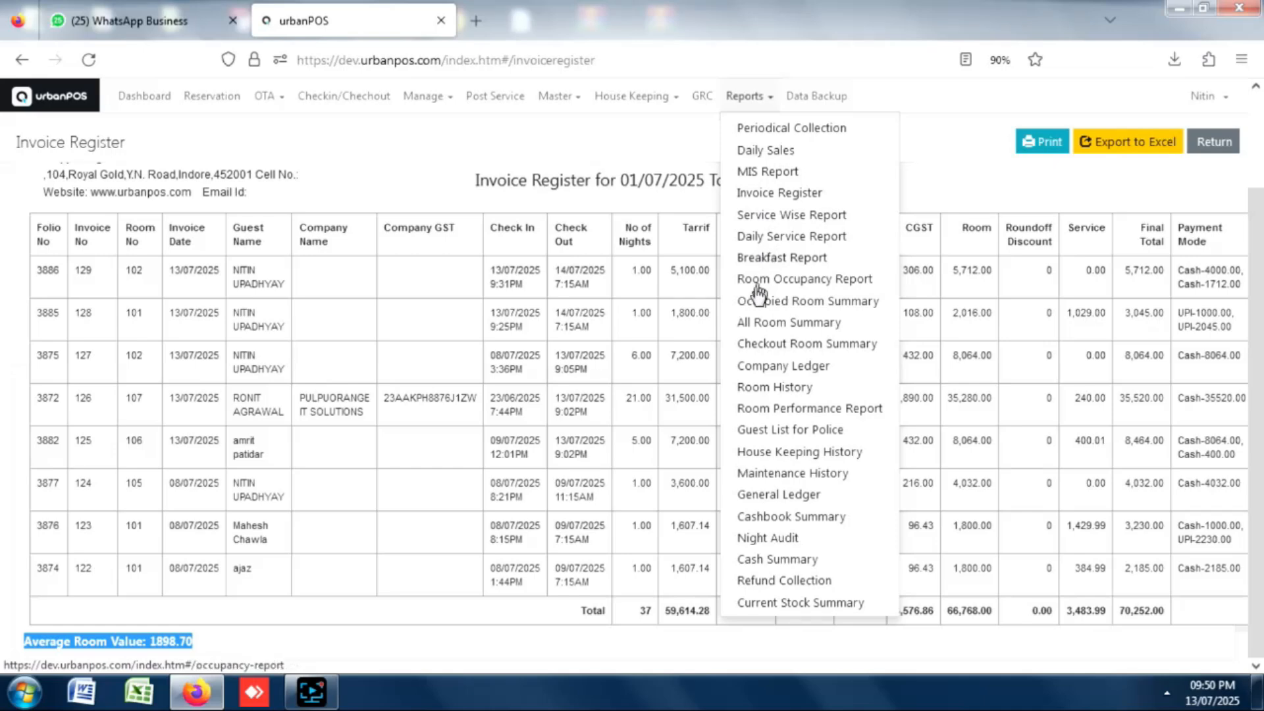
Show the Breakfast Report for 13/07/2025, listing room 102 with 4 adults.
{"action": "left_click", "coordinate": [797, 259]}
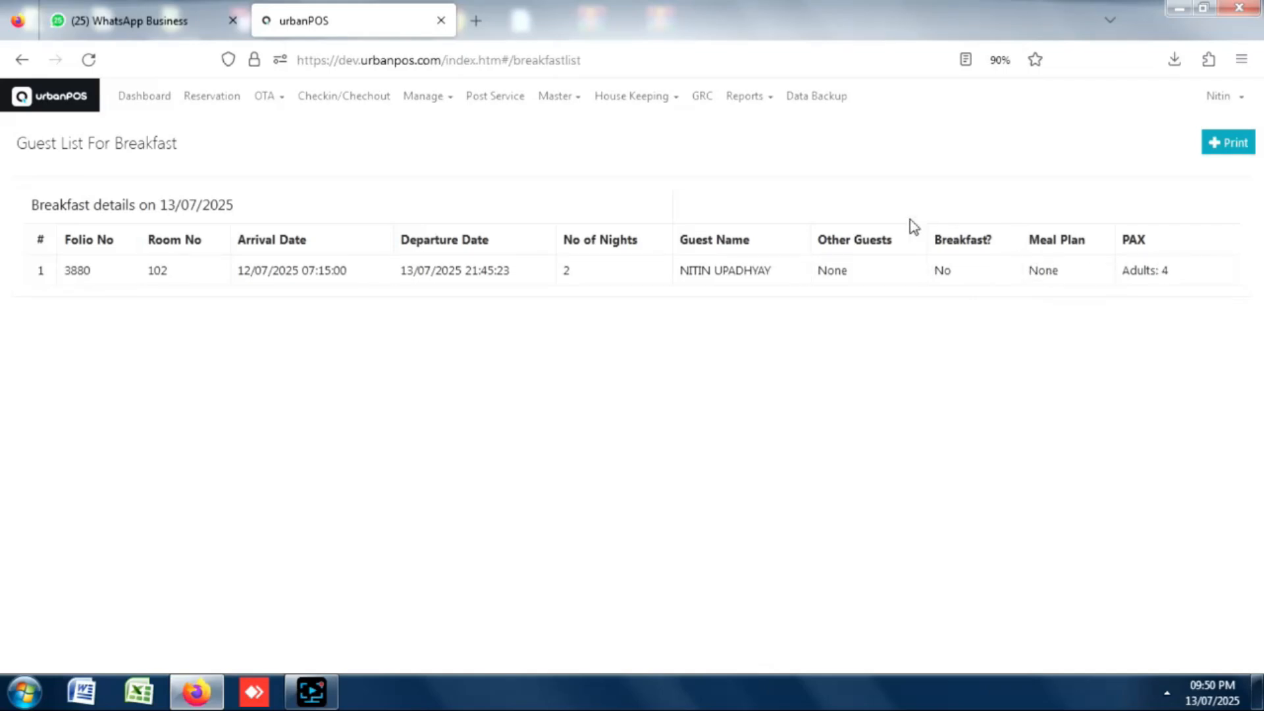
{"action": "left_click", "coordinate": [770, 104]}
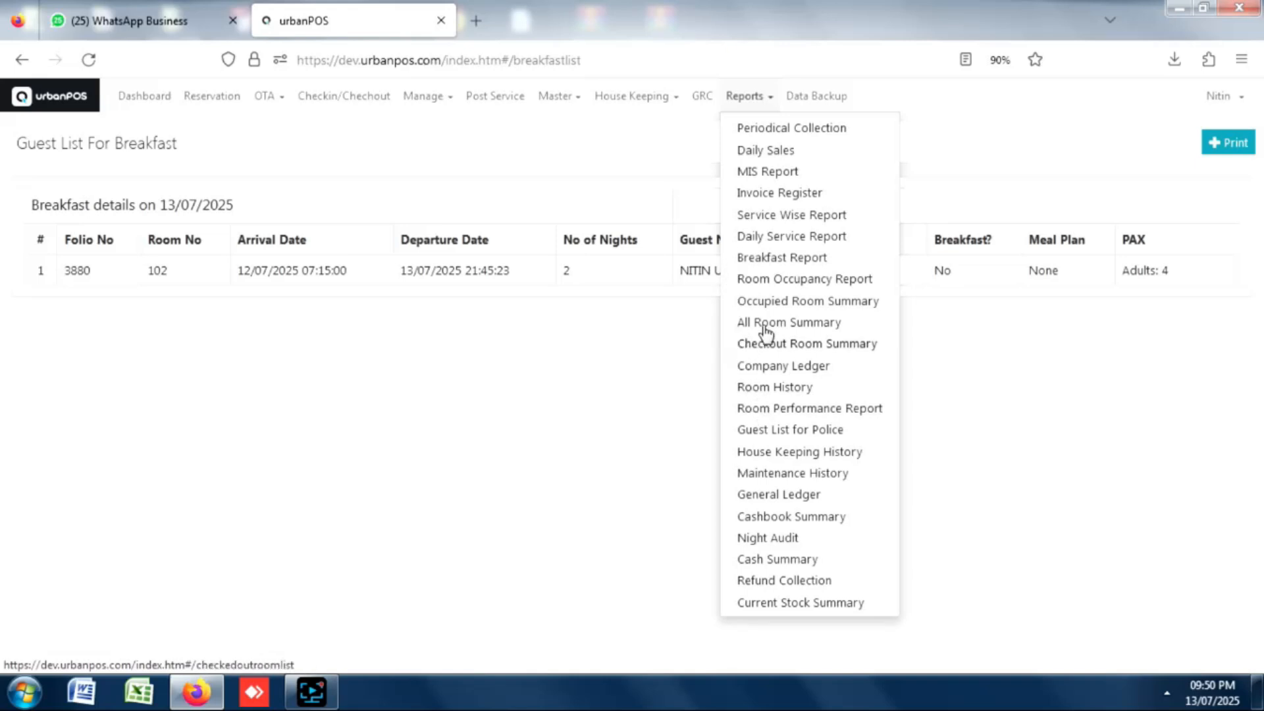
Generate the Room History for 101 - Deluxe from 01/04/2025 to 13/07/2025.
{"action": "left_click", "coordinate": [805, 389]}
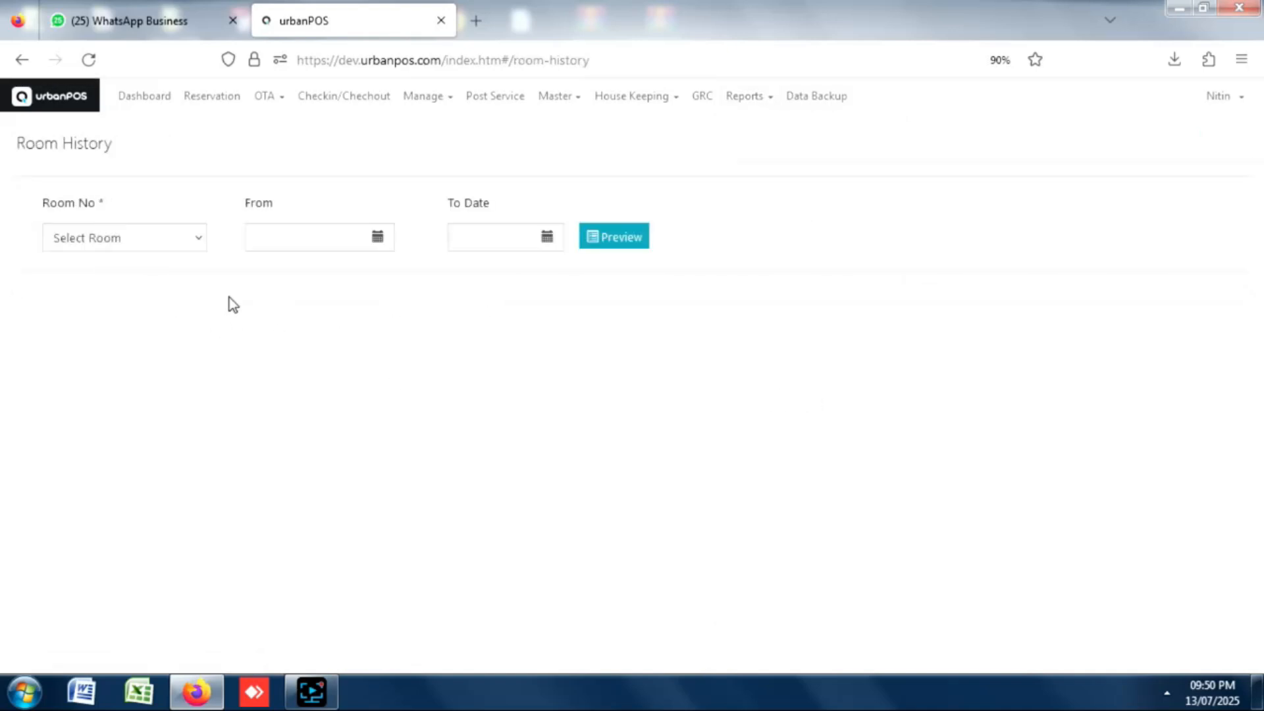
{"action": "left_click", "coordinate": [118, 252]}
{"action": "left_click", "coordinate": [113, 288]}
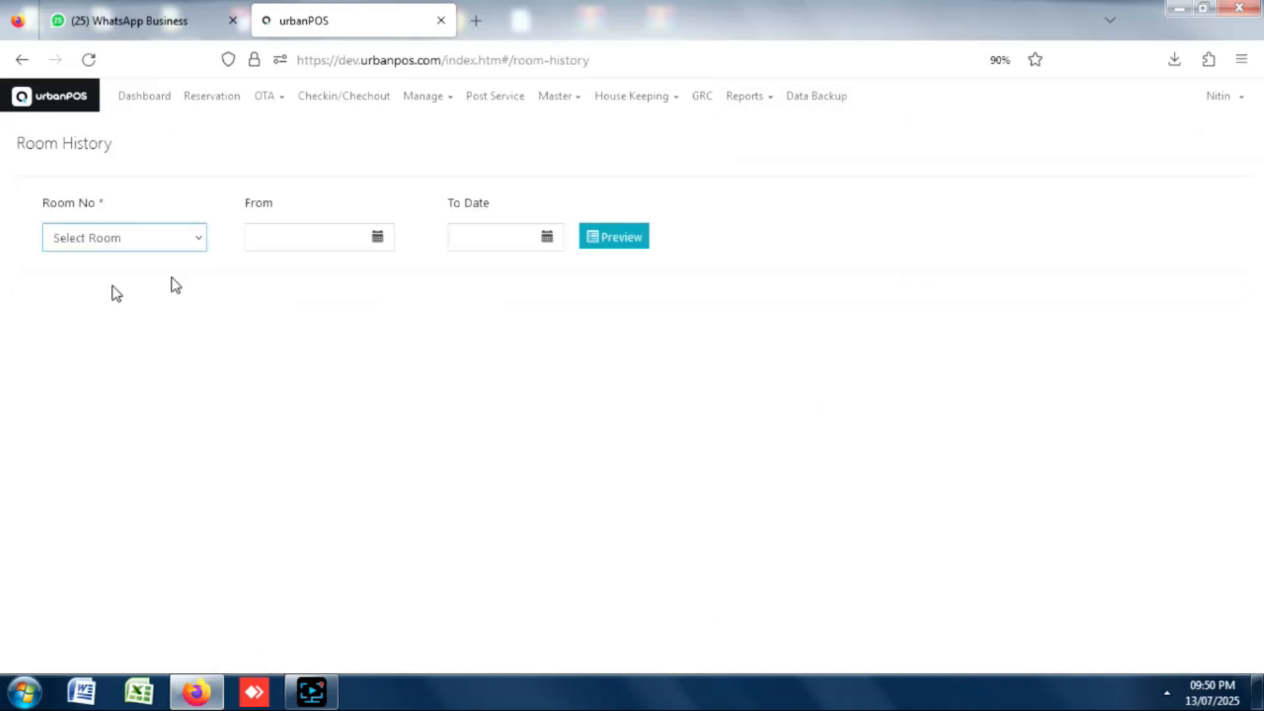
{"action": "left_click", "coordinate": [378, 245]}
{"action": "left_click", "coordinate": [260, 271]}
{"action": "left_click", "coordinate": [260, 272]}
{"action": "left_click", "coordinate": [310, 319]}
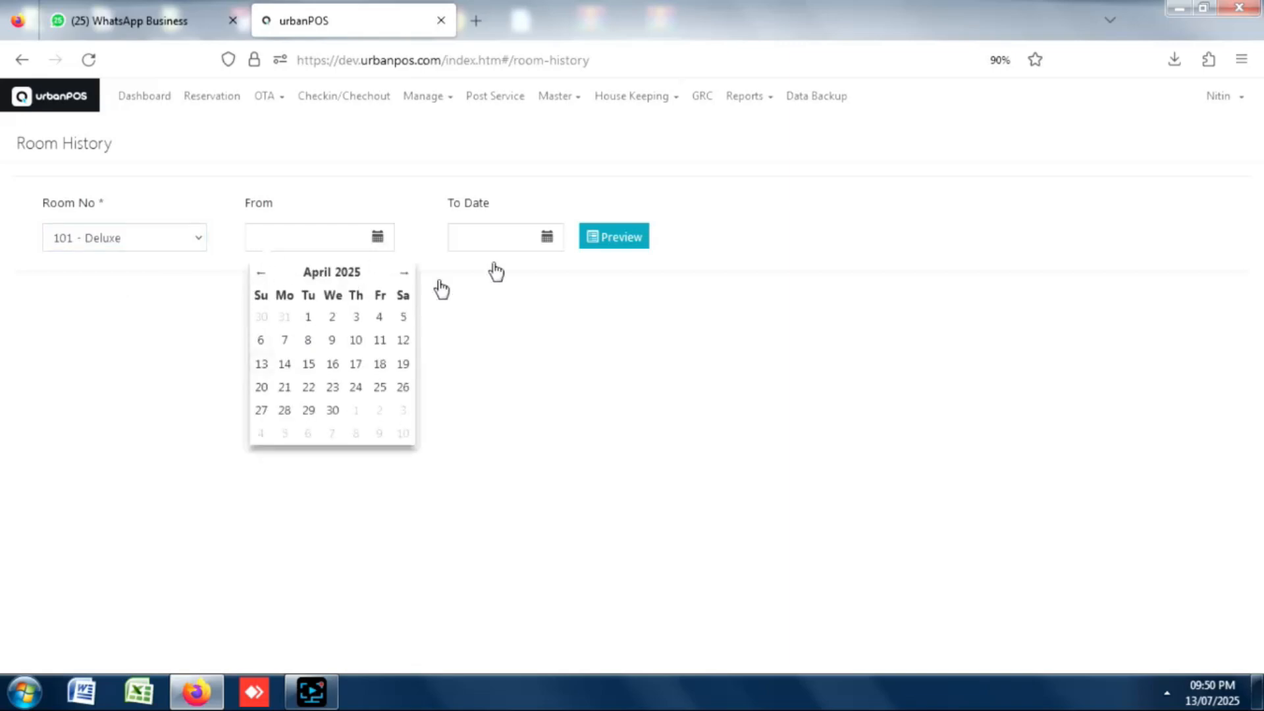
{"action": "left_click", "coordinate": [547, 238]}
{"action": "left_click", "coordinate": [465, 364]}
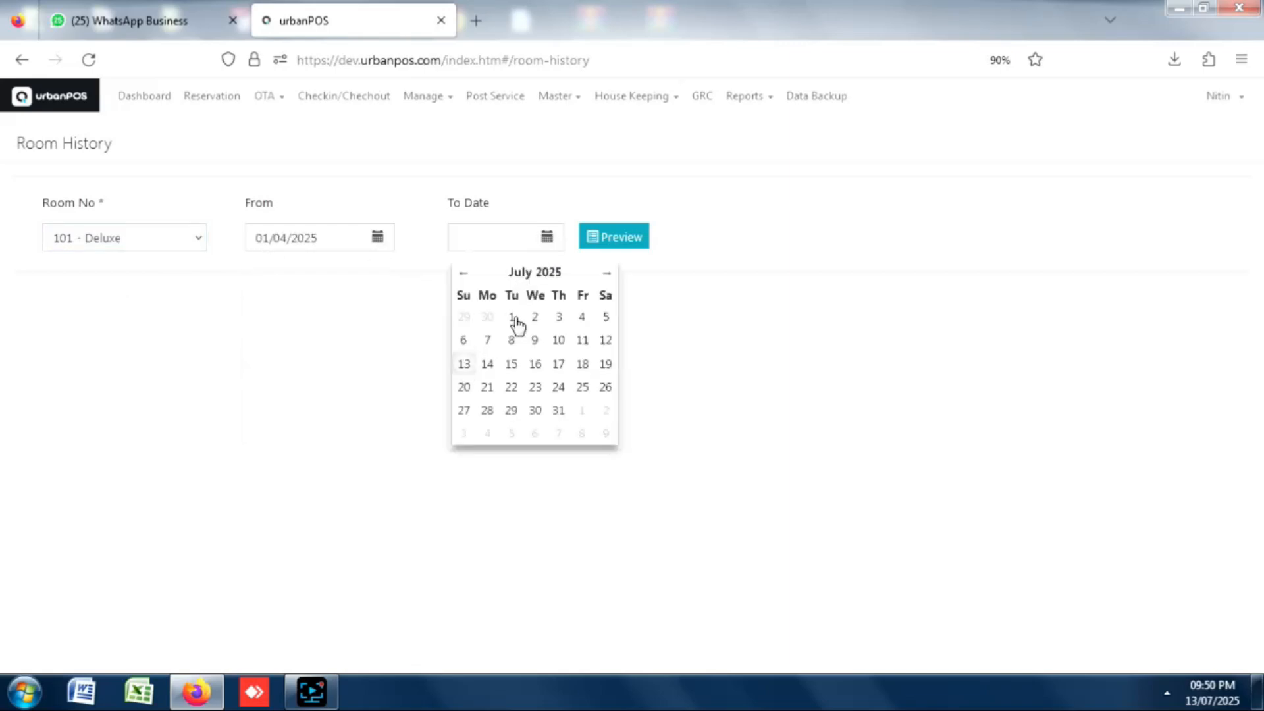
{"action": "left_click", "coordinate": [623, 240]}
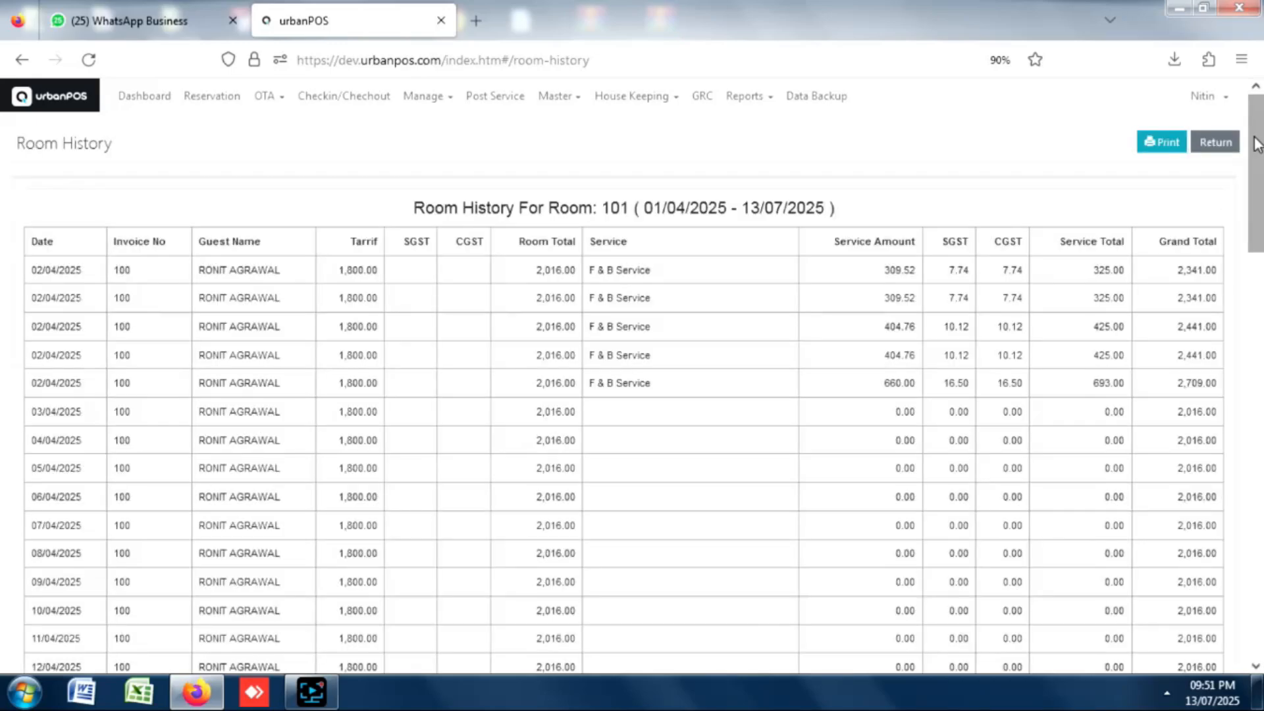
Scroll down to the occupancy pie chart showing 48% occupied and 52% empty.
{"action": "left_click_drag", "start_coordinate": [1257, 144], "coordinate": [1213, 544]}
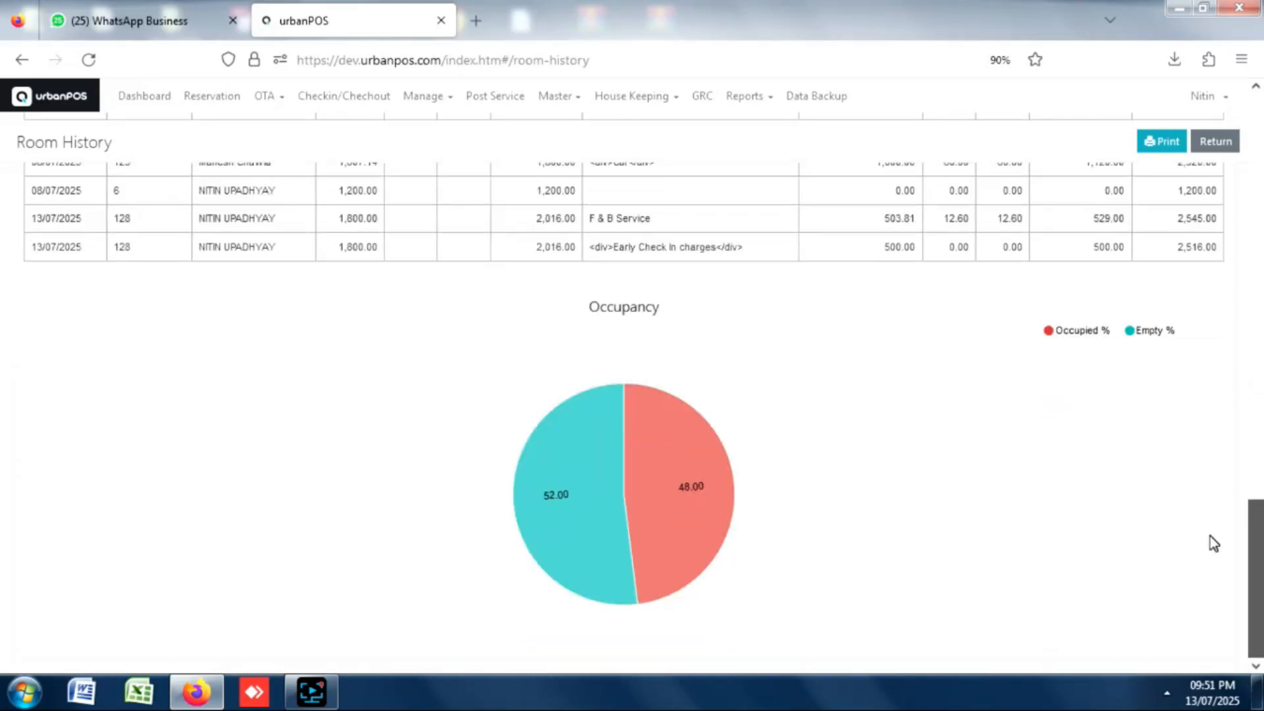
{"action": "mouse_move", "coordinate": [698, 475]}
{"action": "mouse_move", "coordinate": [528, 514]}
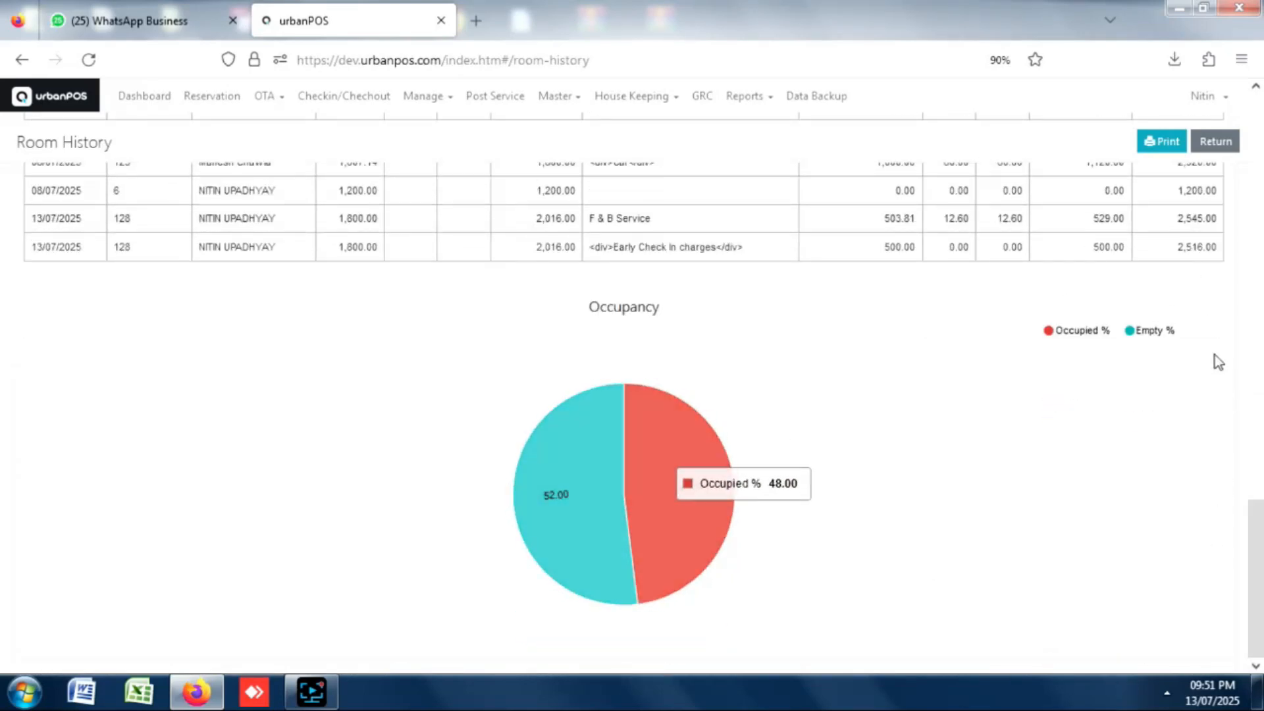
{"action": "left_click_drag", "start_coordinate": [1262, 521], "coordinate": [1172, 4]}
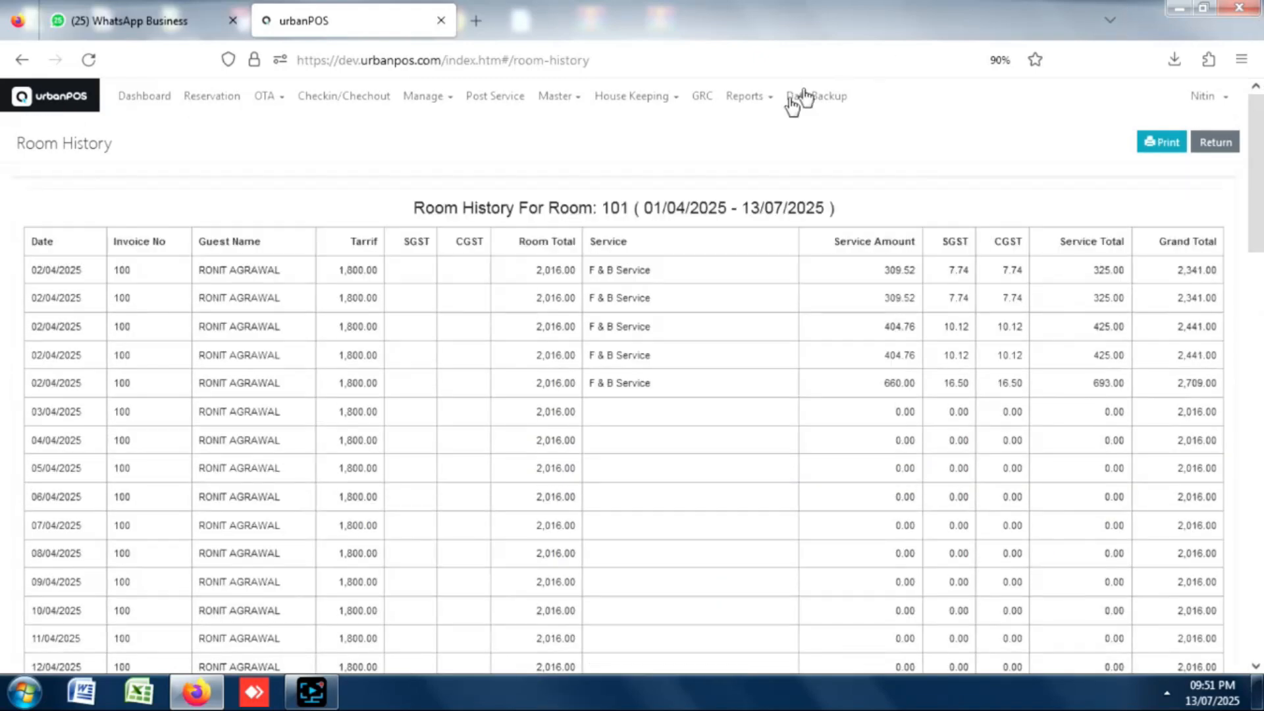
Generate the Room Performance Report for 08/04/2025 to 13/07/2025.
{"action": "left_click", "coordinate": [765, 101]}
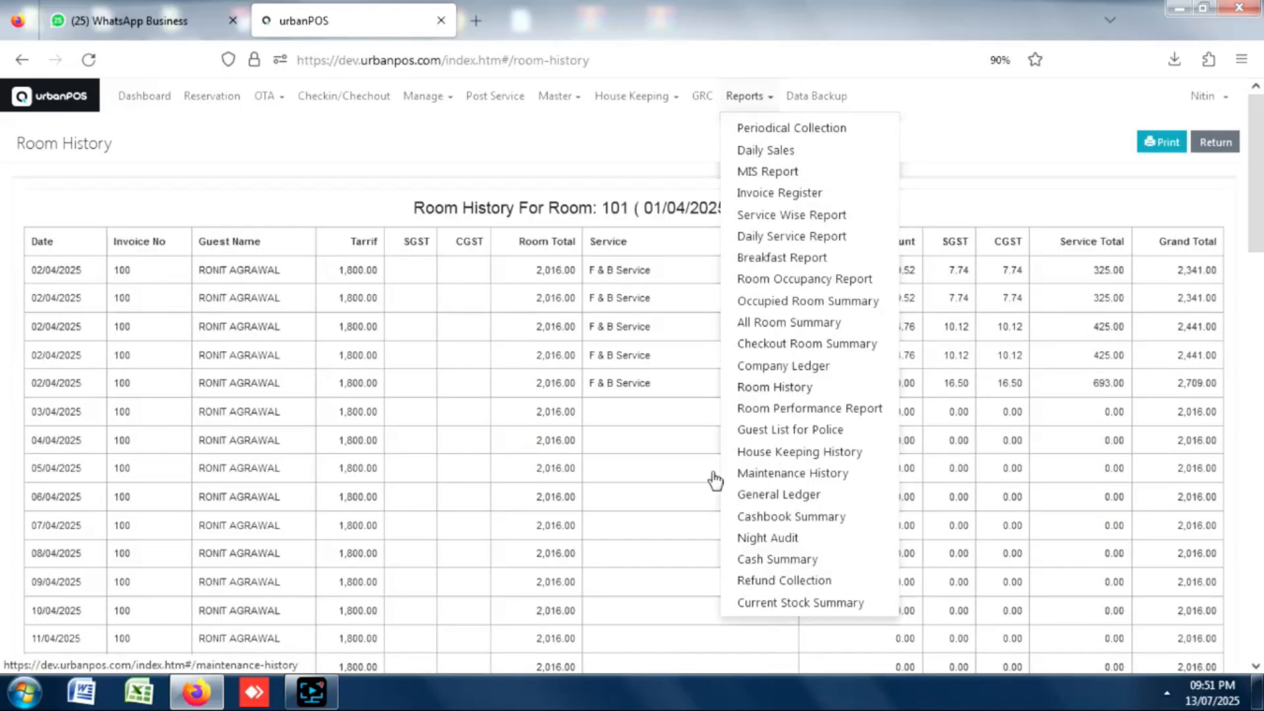
{"action": "left_click", "coordinate": [771, 411]}
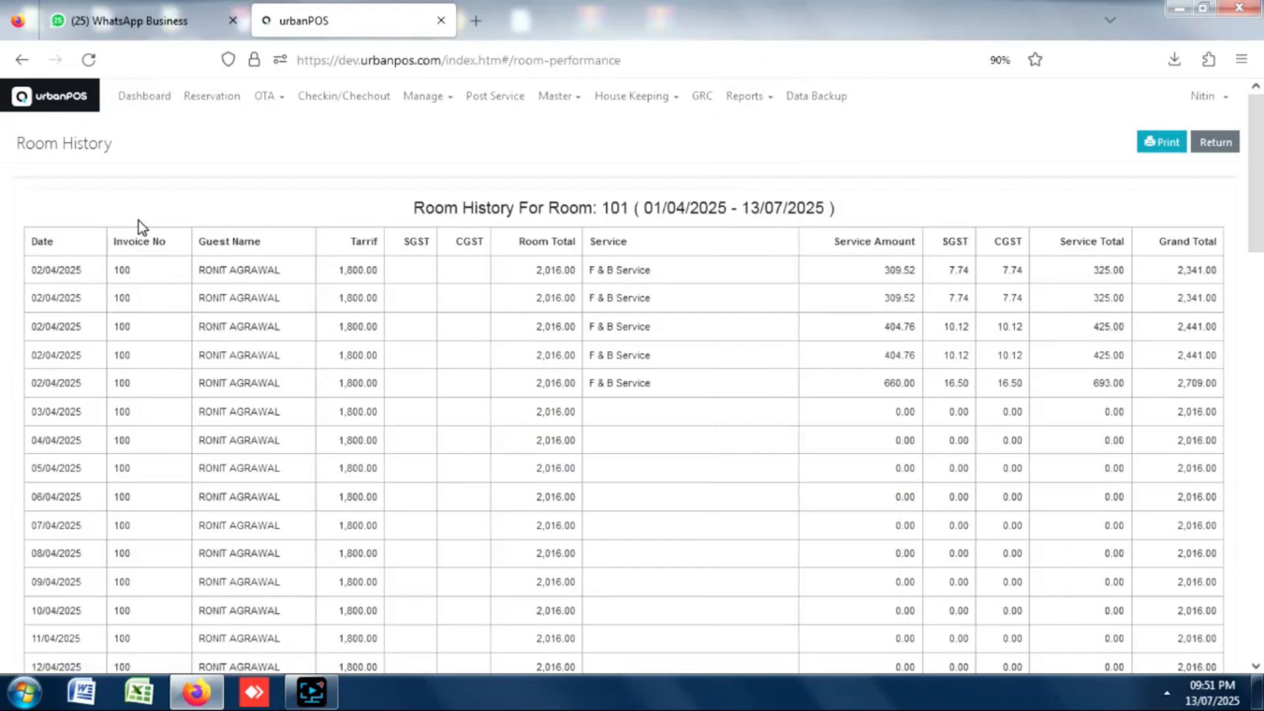
{"action": "left_click", "coordinate": [172, 242]}
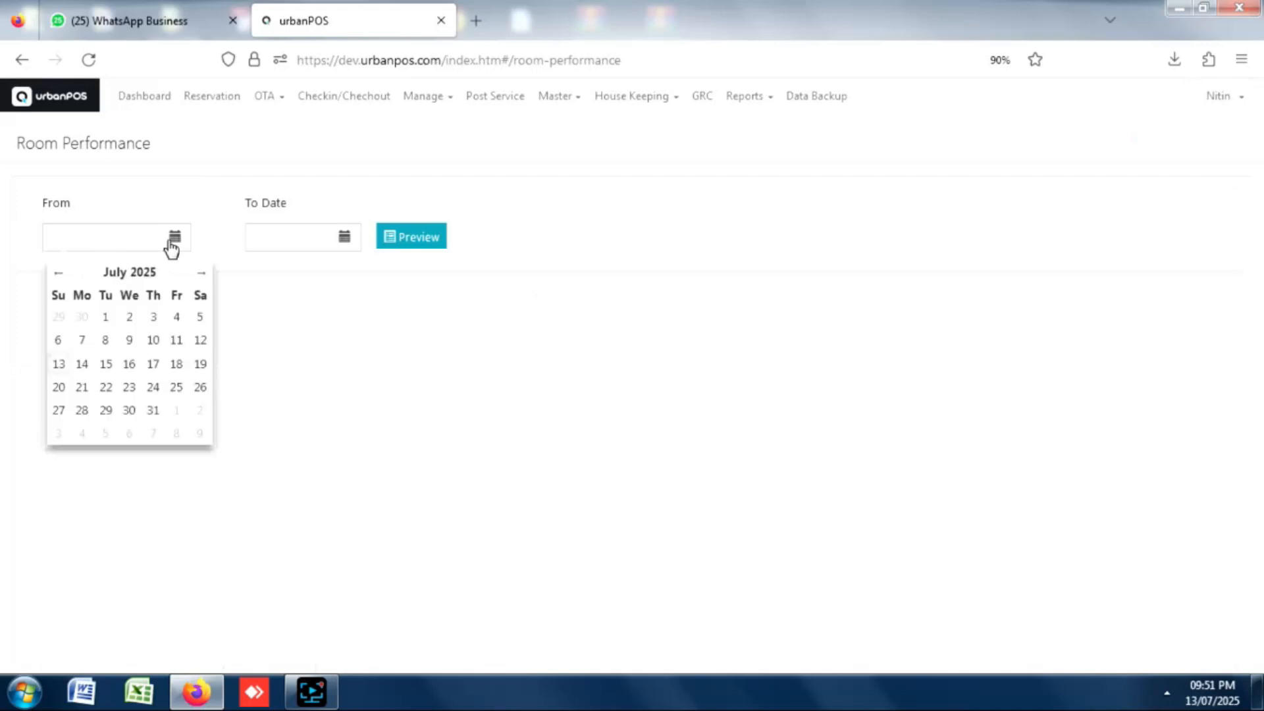
{"action": "triple_click", "coordinate": [57, 273]}
{"action": "left_click", "coordinate": [105, 340]}
{"action": "left_click", "coordinate": [353, 237]}
{"action": "left_click", "coordinate": [261, 364]}
{"action": "left_click", "coordinate": [422, 245]}
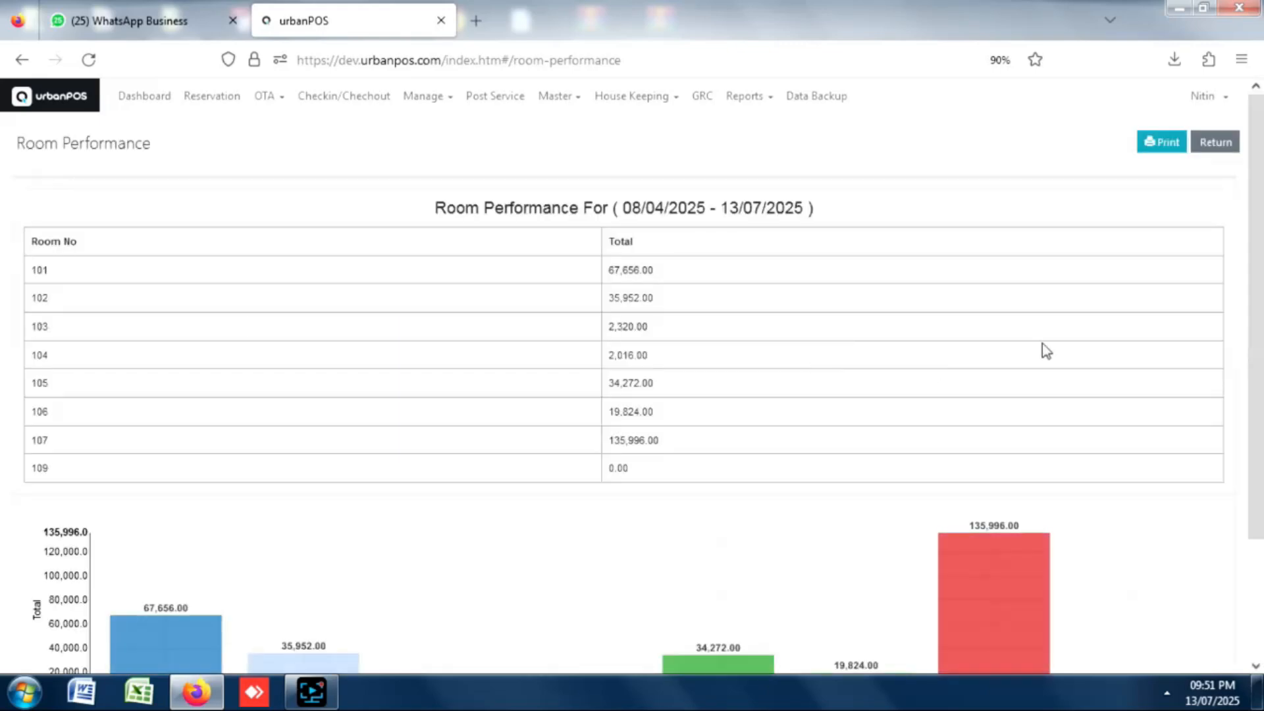
Review each room's total and the bar chart, with room 107 highest at 135,996.00.
{"action": "left_click_drag", "start_coordinate": [1255, 142], "coordinate": [1257, 172]}
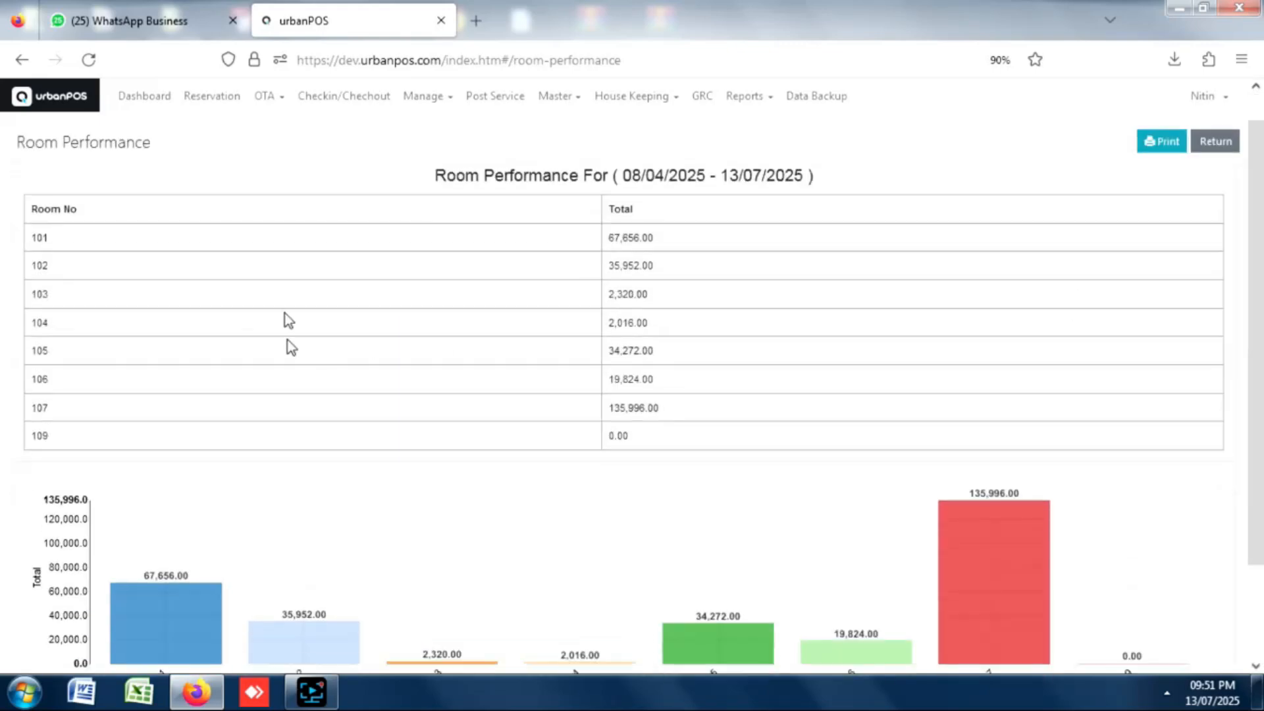
{"action": "left_click_drag", "start_coordinate": [1255, 148], "coordinate": [772, 451]}
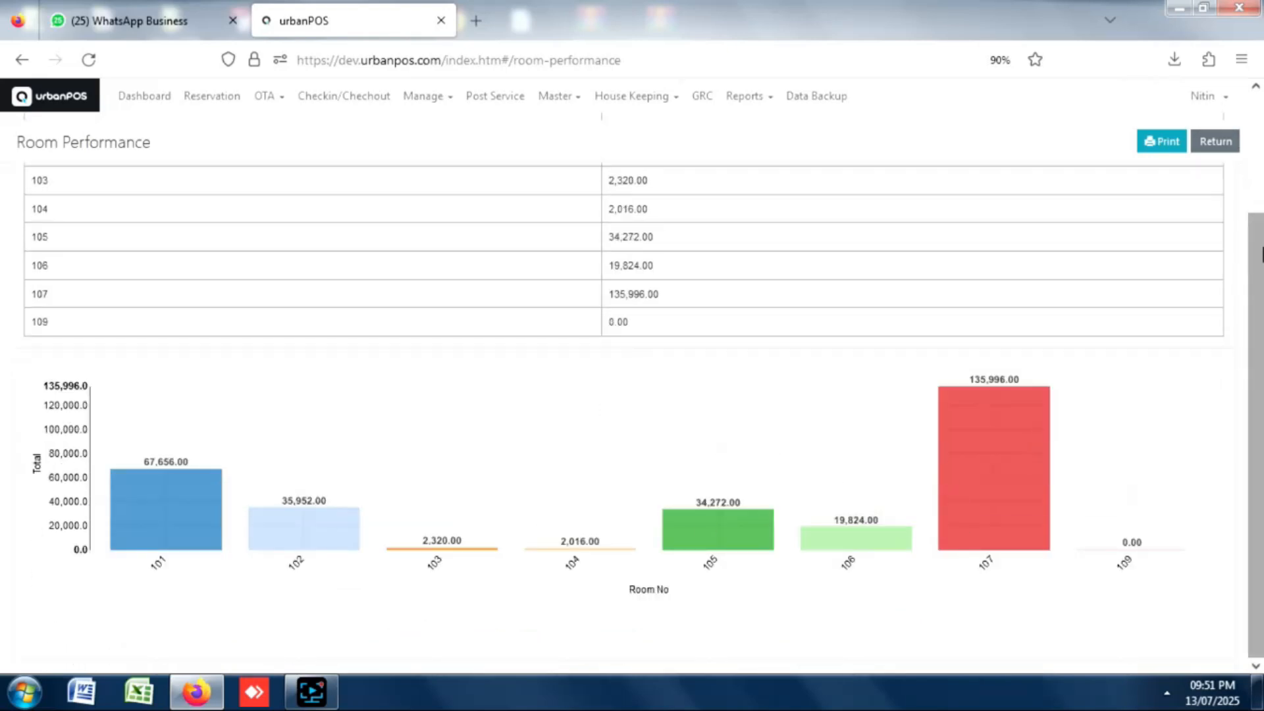
{"action": "scroll", "coordinate": [1246, 340], "scroll_direction": "up", "scroll_amount": 3}
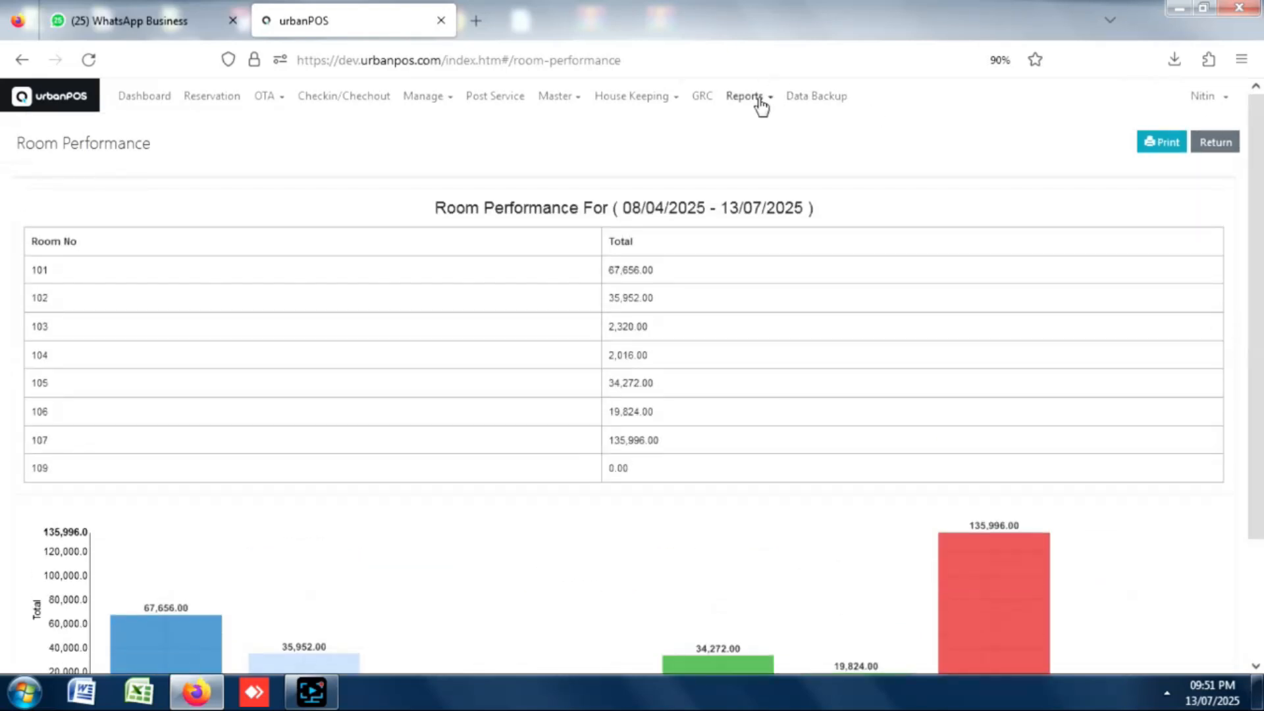
{"action": "left_click", "coordinate": [764, 104]}
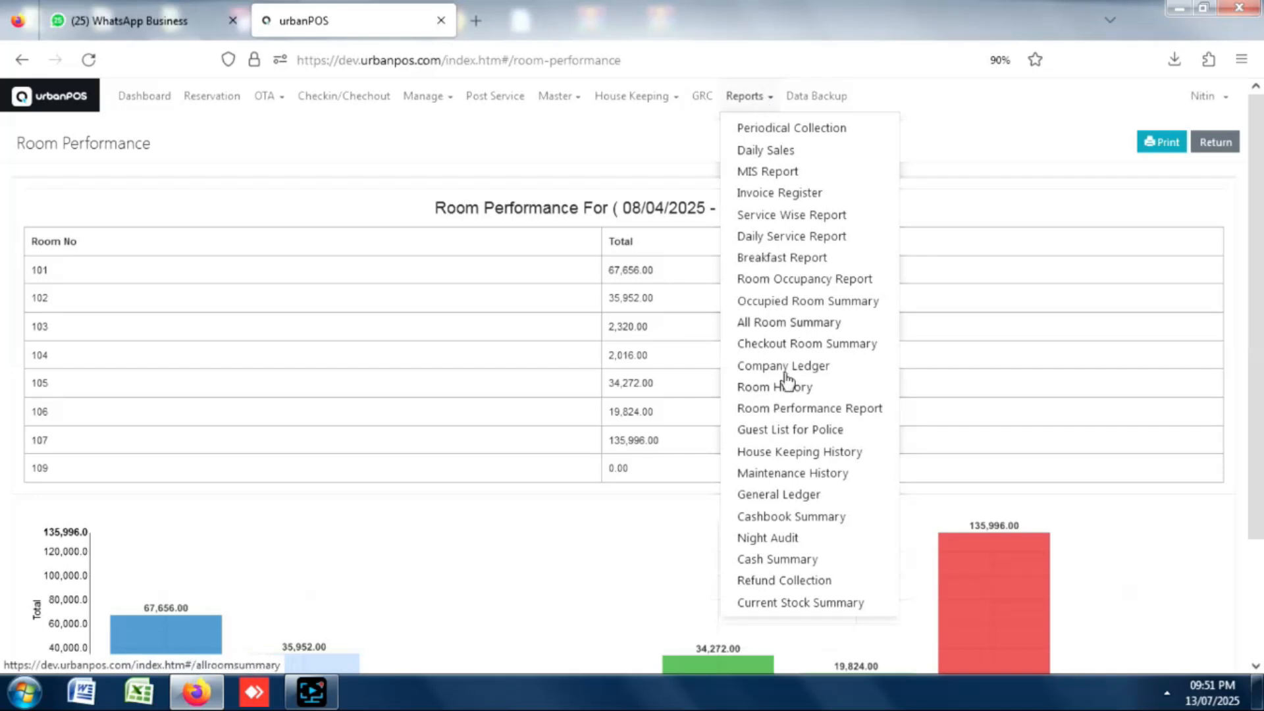
Preview the Guest List for Police for 01/07/2025–13/07/2025 and export it to Excel.
{"action": "left_click", "coordinate": [798, 431]}
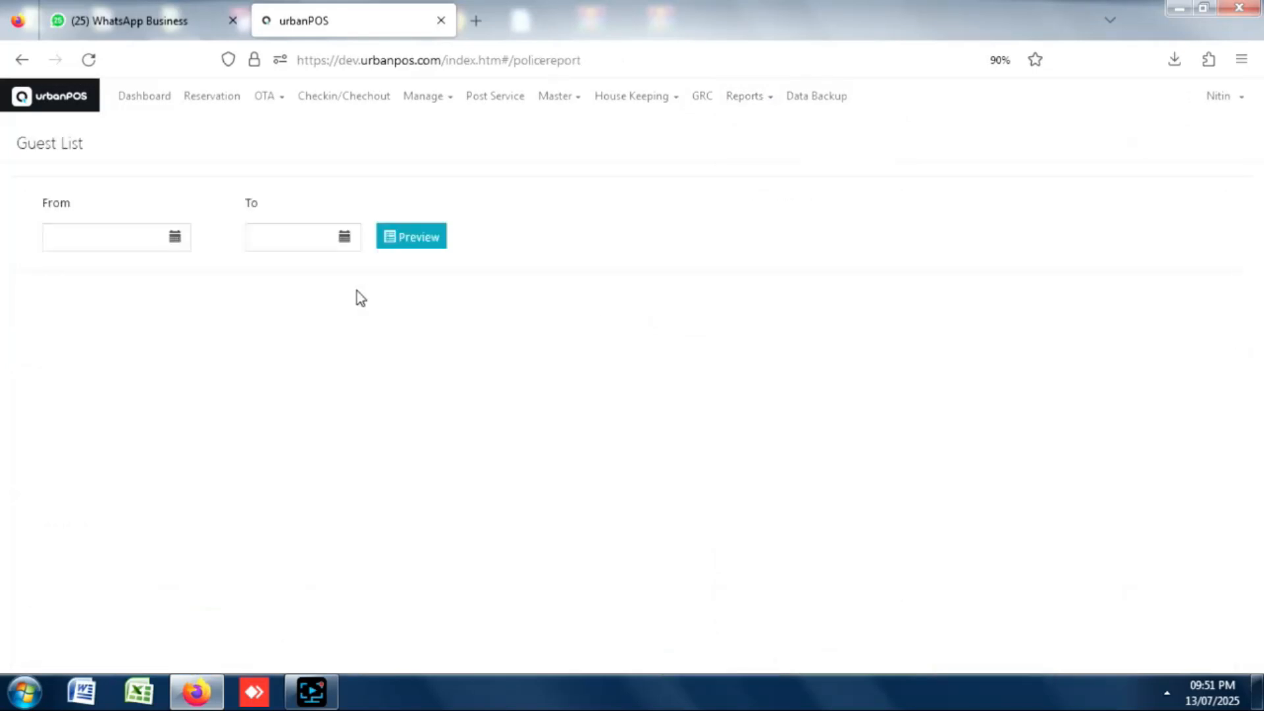
{"action": "left_click", "coordinate": [176, 242]}
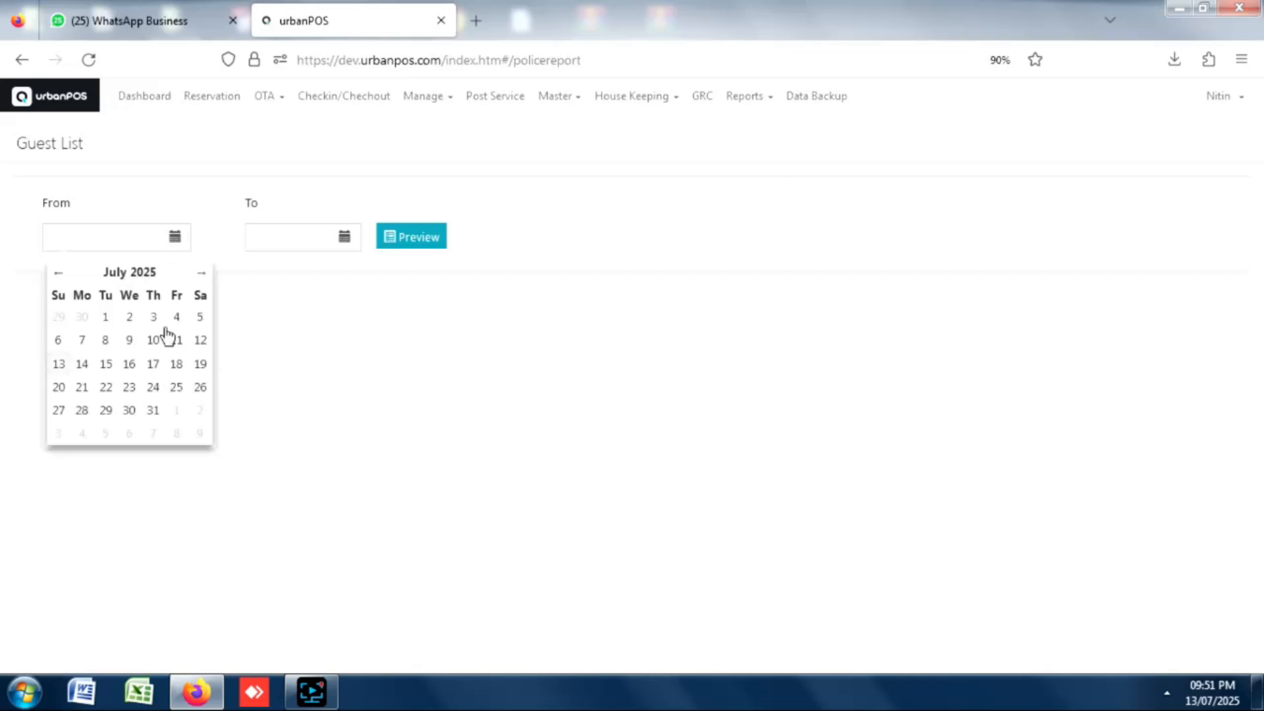
{"action": "left_click", "coordinate": [346, 241]}
{"action": "left_click", "coordinate": [260, 368]}
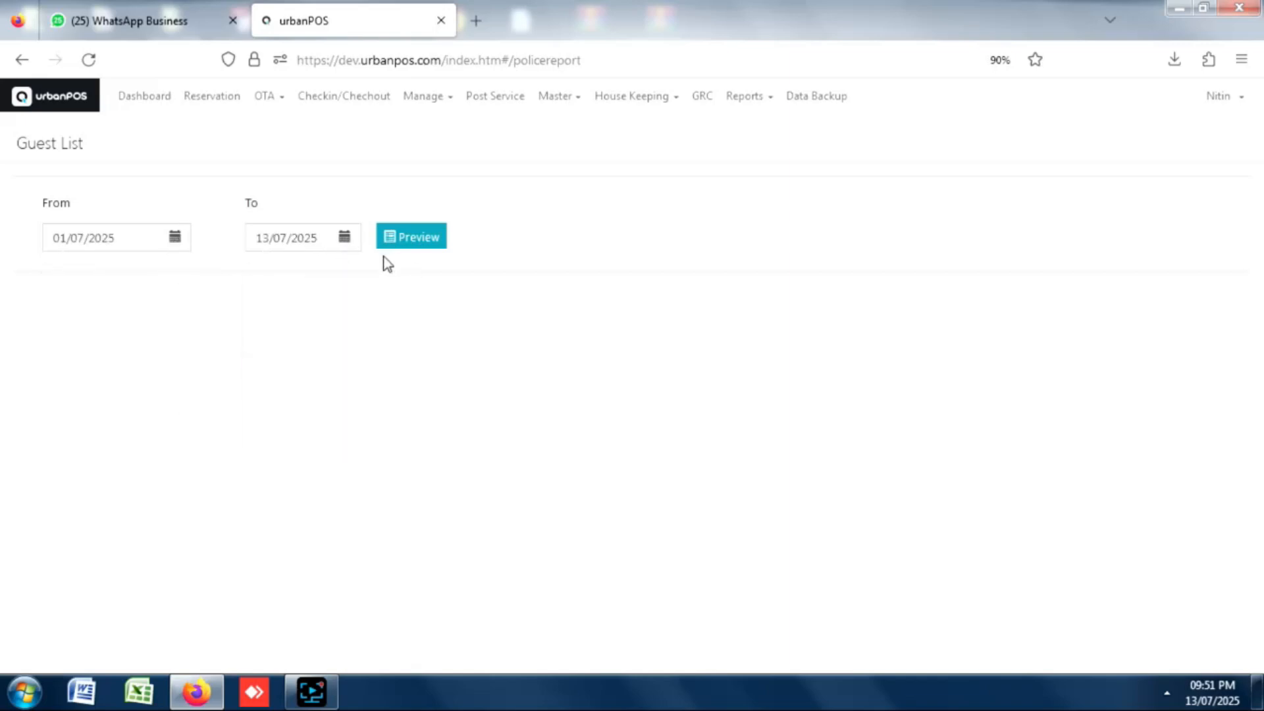
{"action": "left_click", "coordinate": [413, 238]}
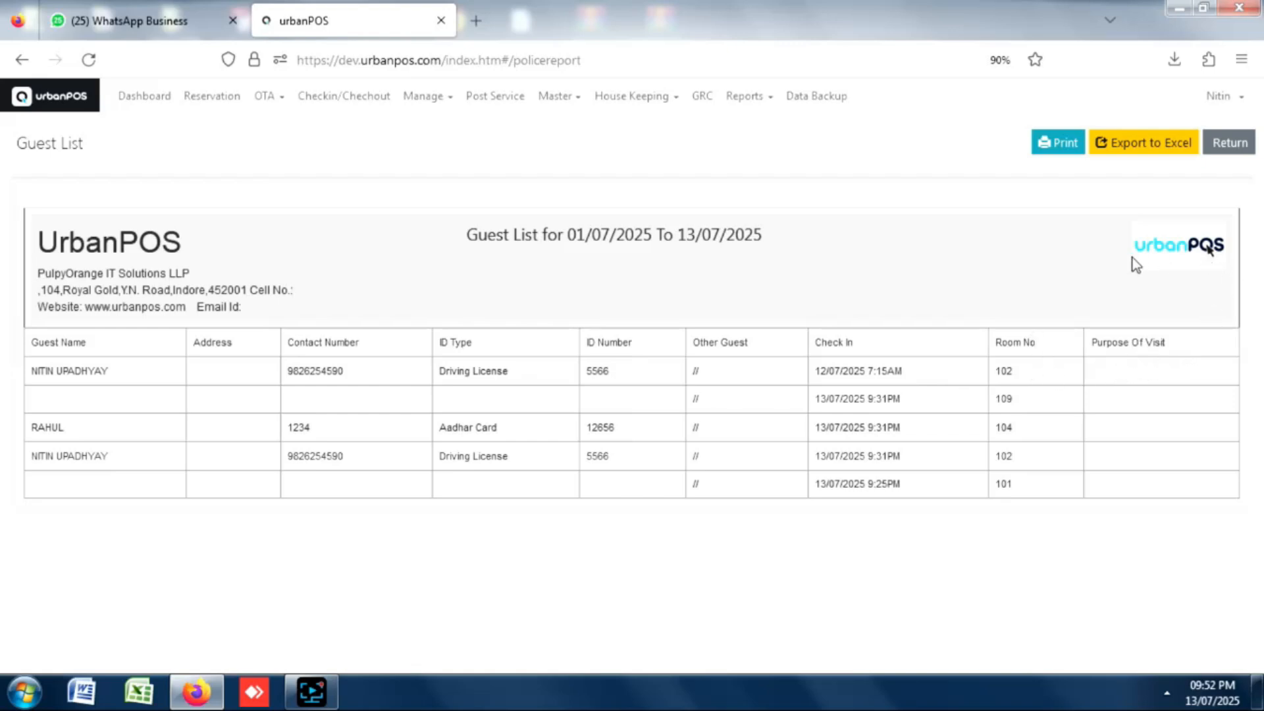
{"action": "left_click", "coordinate": [1142, 142]}
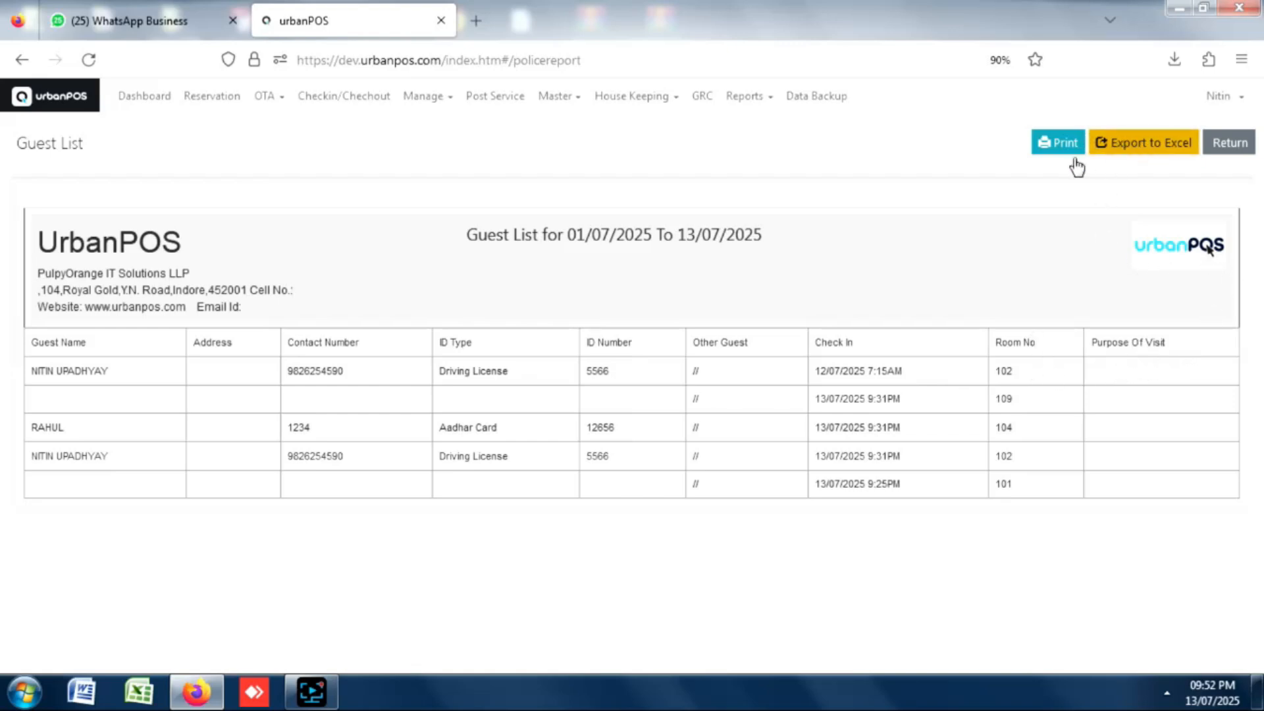
{"action": "left_click", "coordinate": [770, 103]}
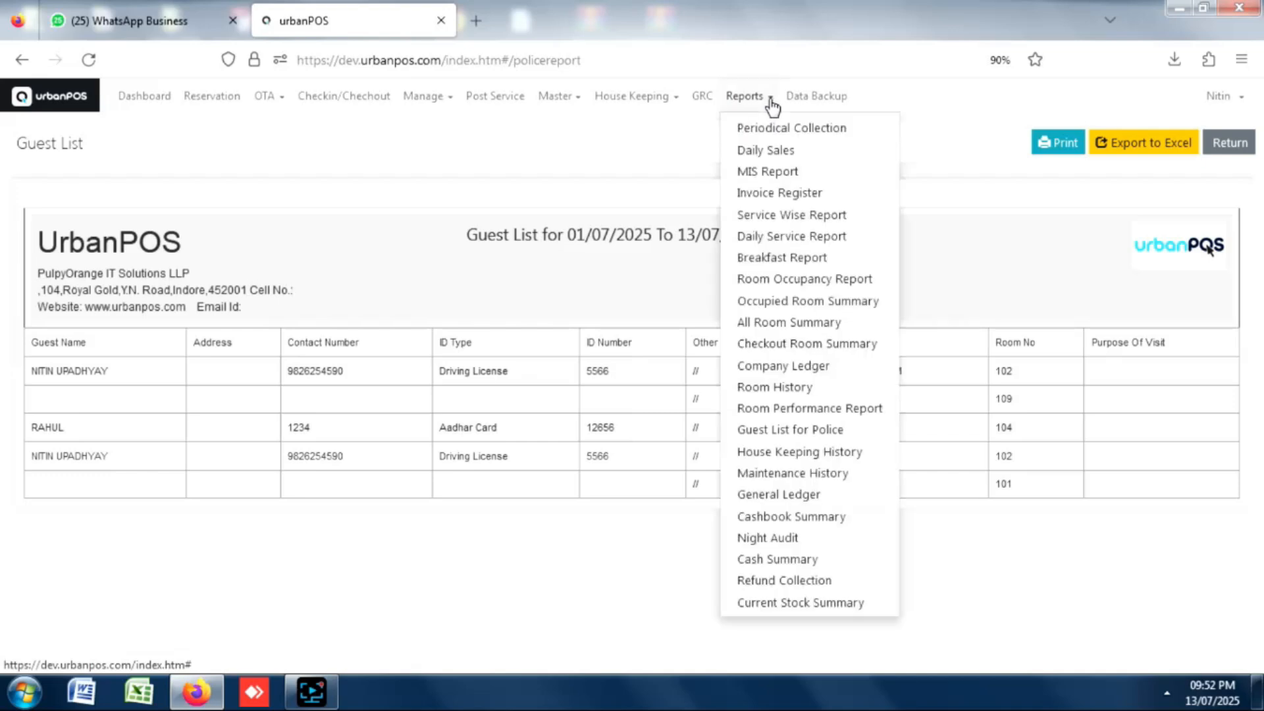
Generate the Night Audit for 13/07/2025.
{"action": "left_click", "coordinate": [766, 538]}
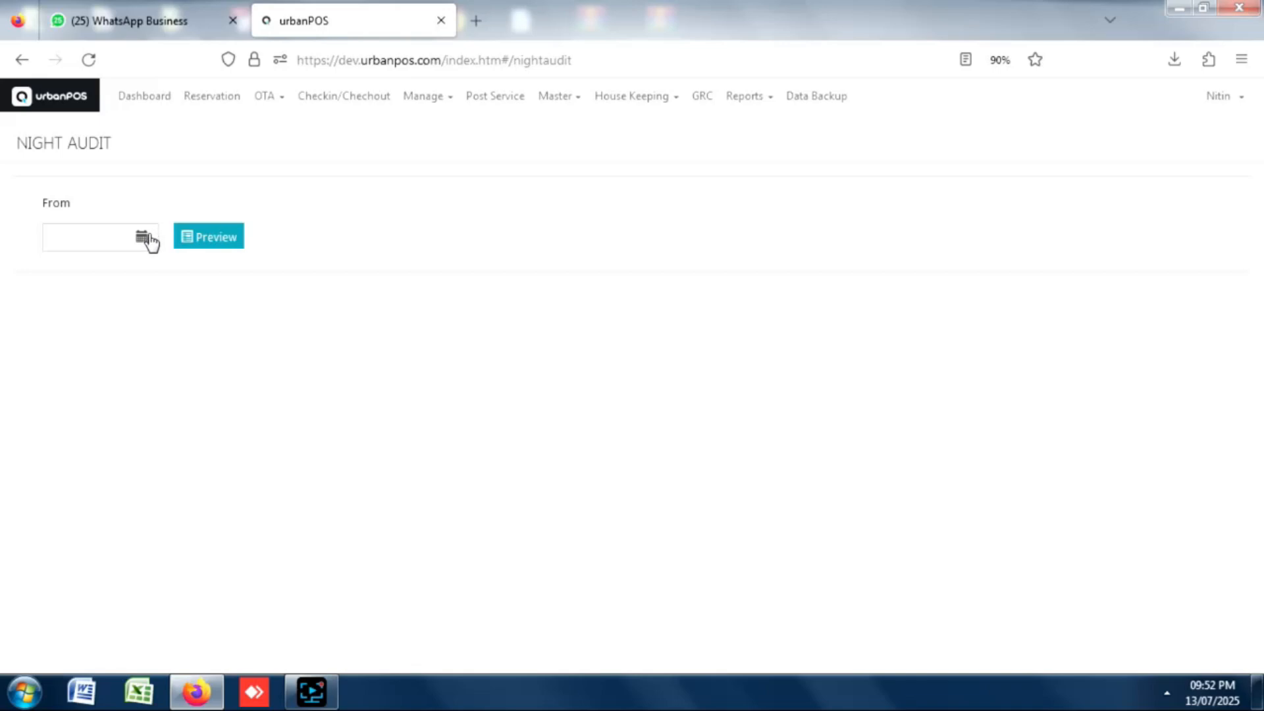
{"action": "left_click", "coordinate": [145, 236]}
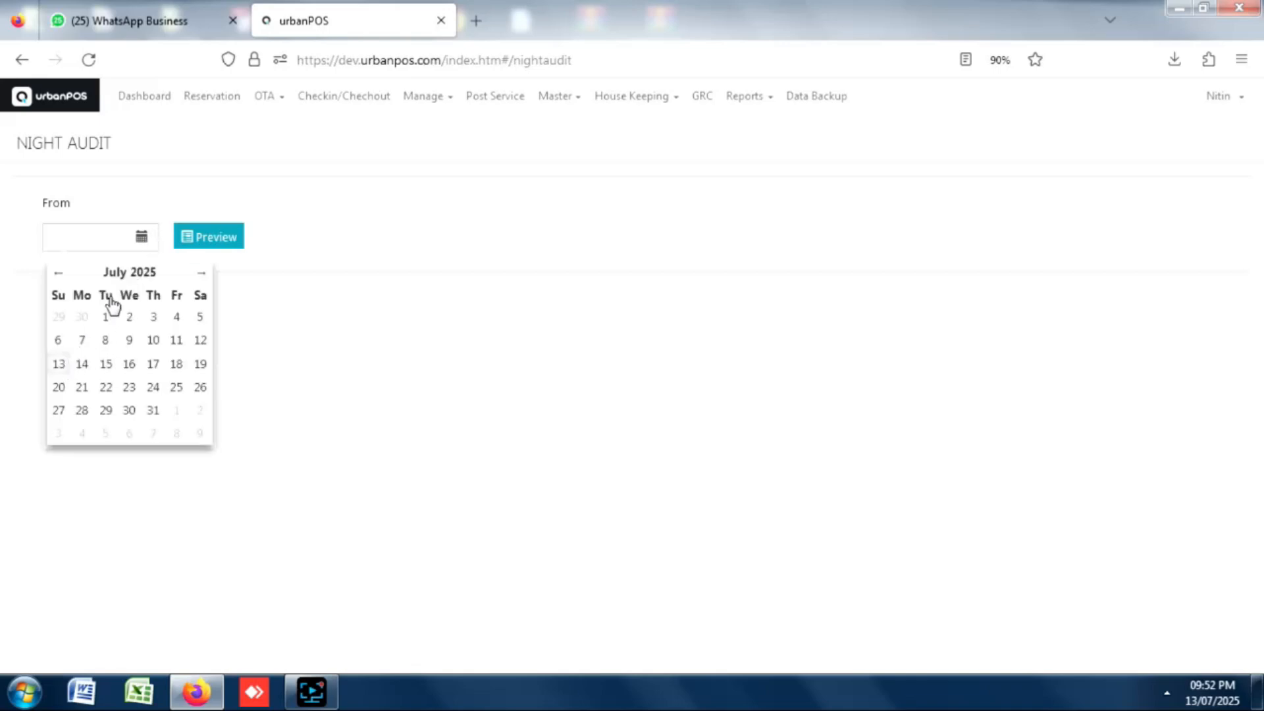
{"action": "left_click", "coordinate": [59, 364]}
{"action": "left_click", "coordinate": [226, 243]}
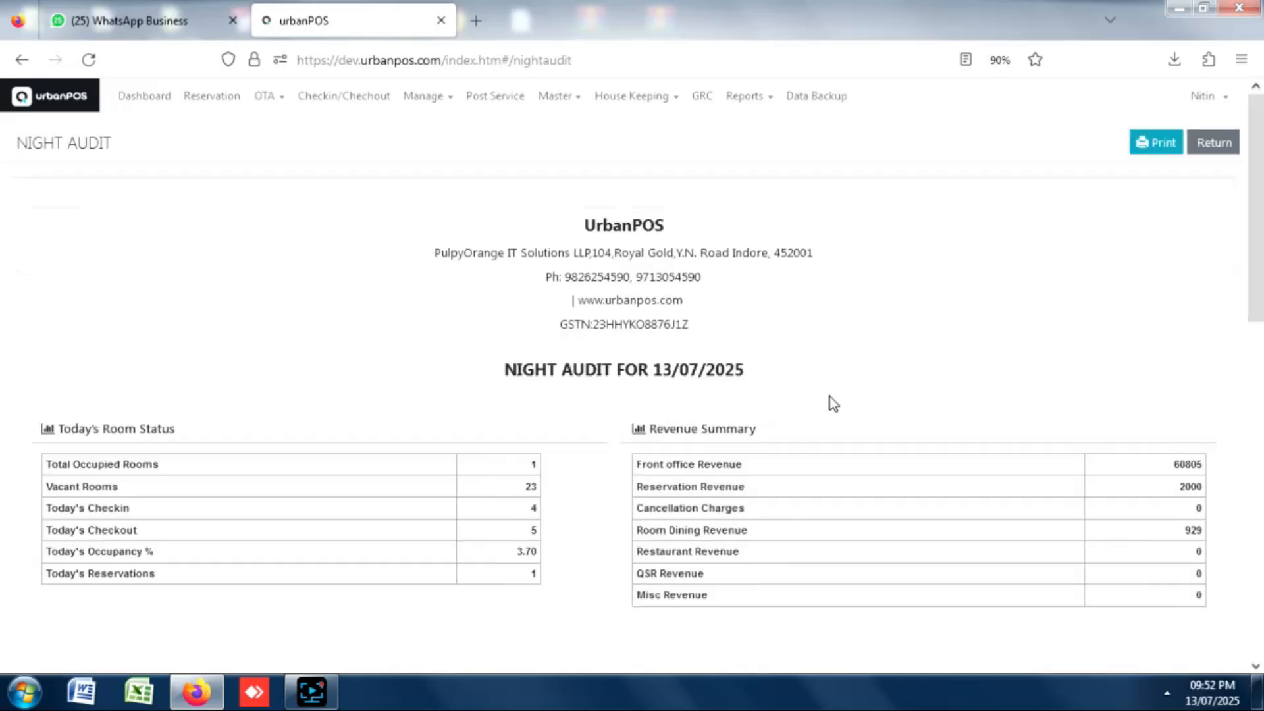
Scroll down to the 109,760.00 Closing Cash total and back to the top.
{"action": "scroll", "coordinate": [300, 381], "scroll_direction": "down", "scroll_amount": 3}
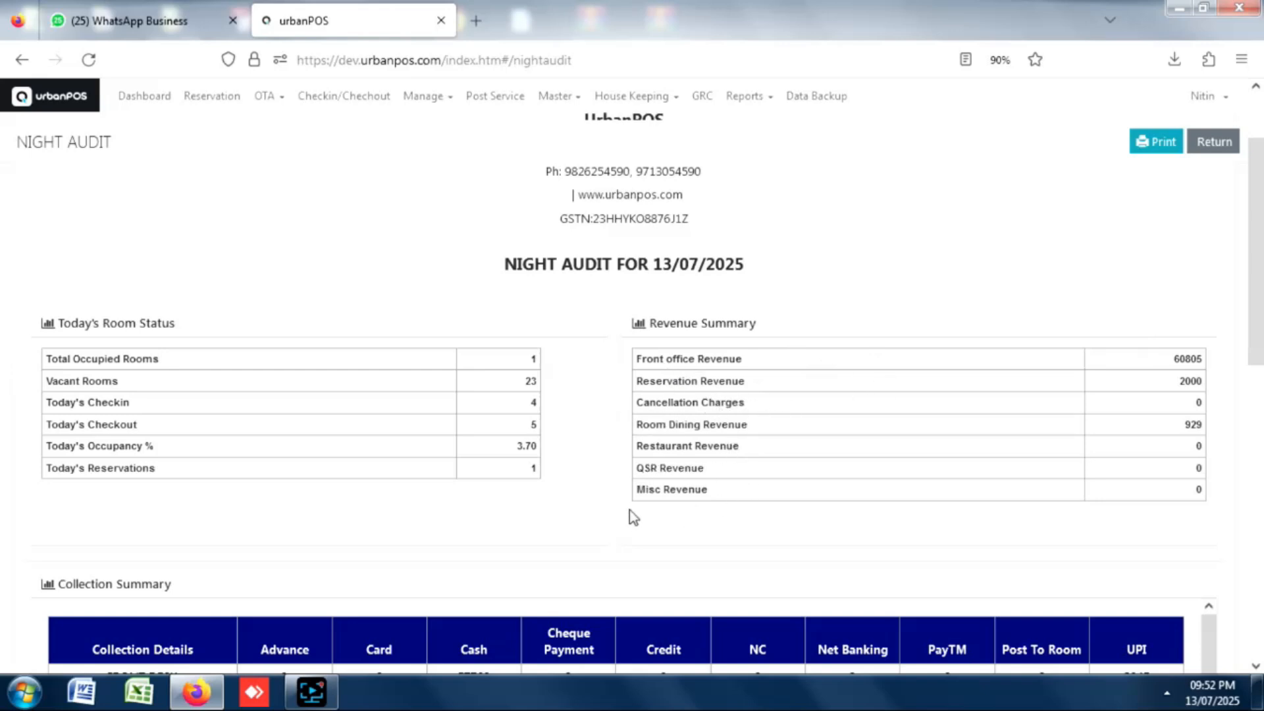
{"action": "left_click_drag", "start_coordinate": [1255, 197], "coordinate": [1250, 330]}
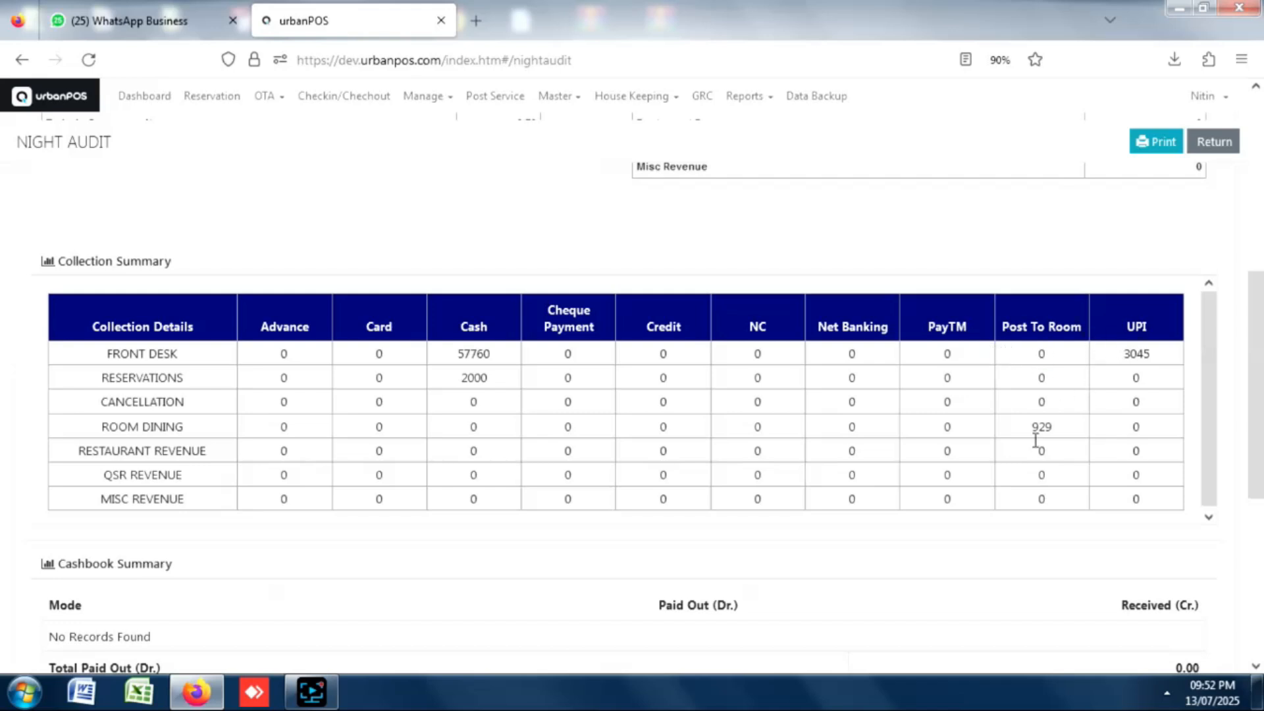
{"action": "left_click_drag", "start_coordinate": [1250, 285], "coordinate": [1250, 411]}
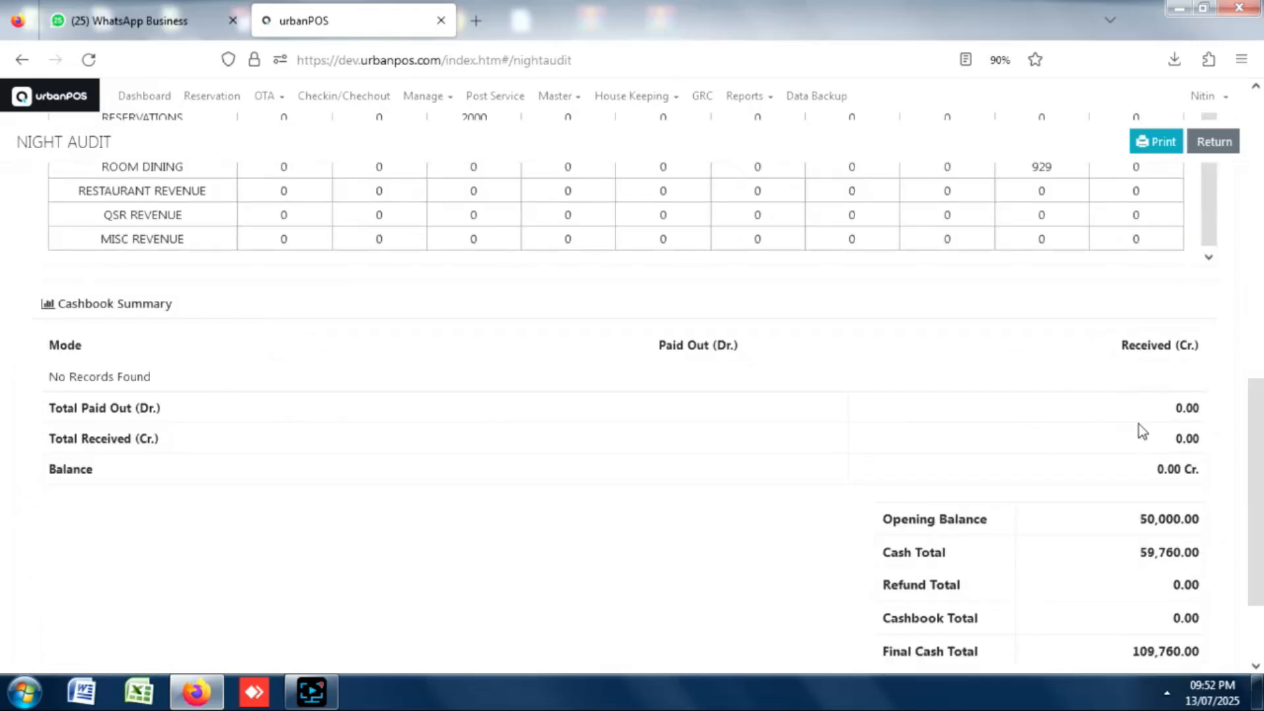
{"action": "left_click_drag", "start_coordinate": [1255, 416], "coordinate": [1253, 465]}
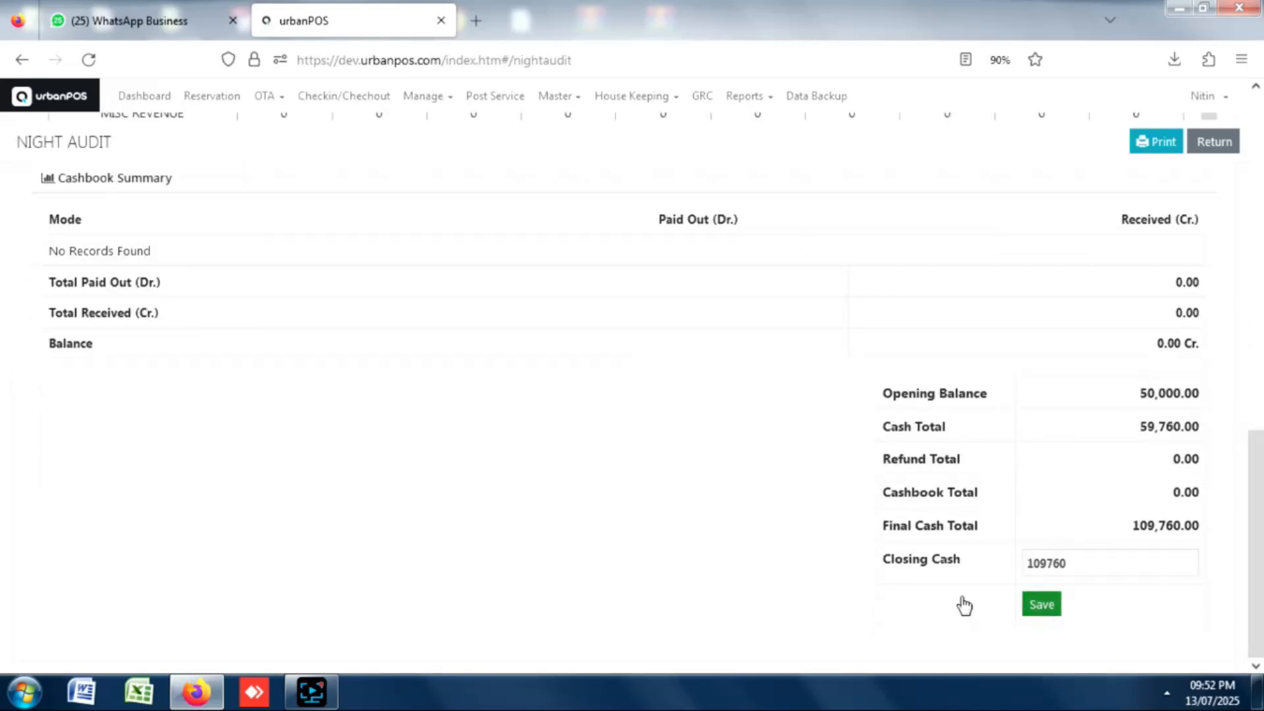
{"action": "left_click_drag", "start_coordinate": [1261, 474], "coordinate": [1255, 121]}
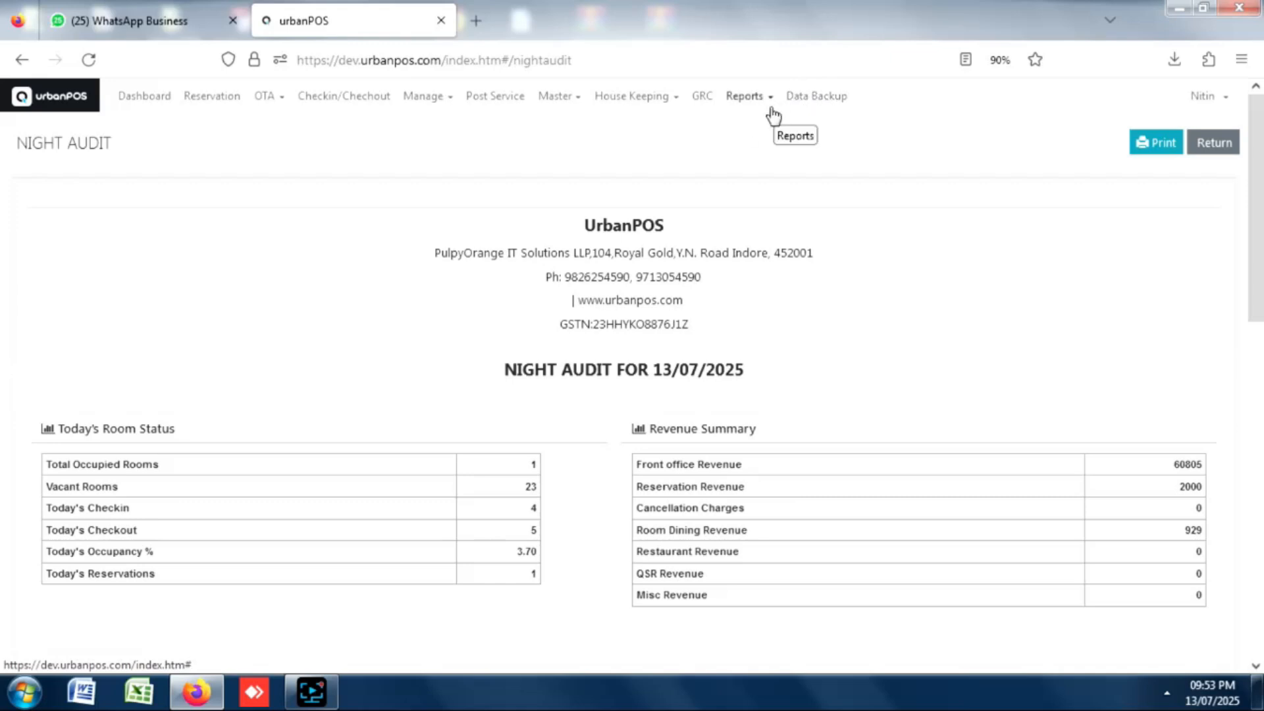
Back up the hotel data, then view the PMS Dashboard with 4 arrivals and 5 departures.
{"action": "left_click", "coordinate": [817, 98]}
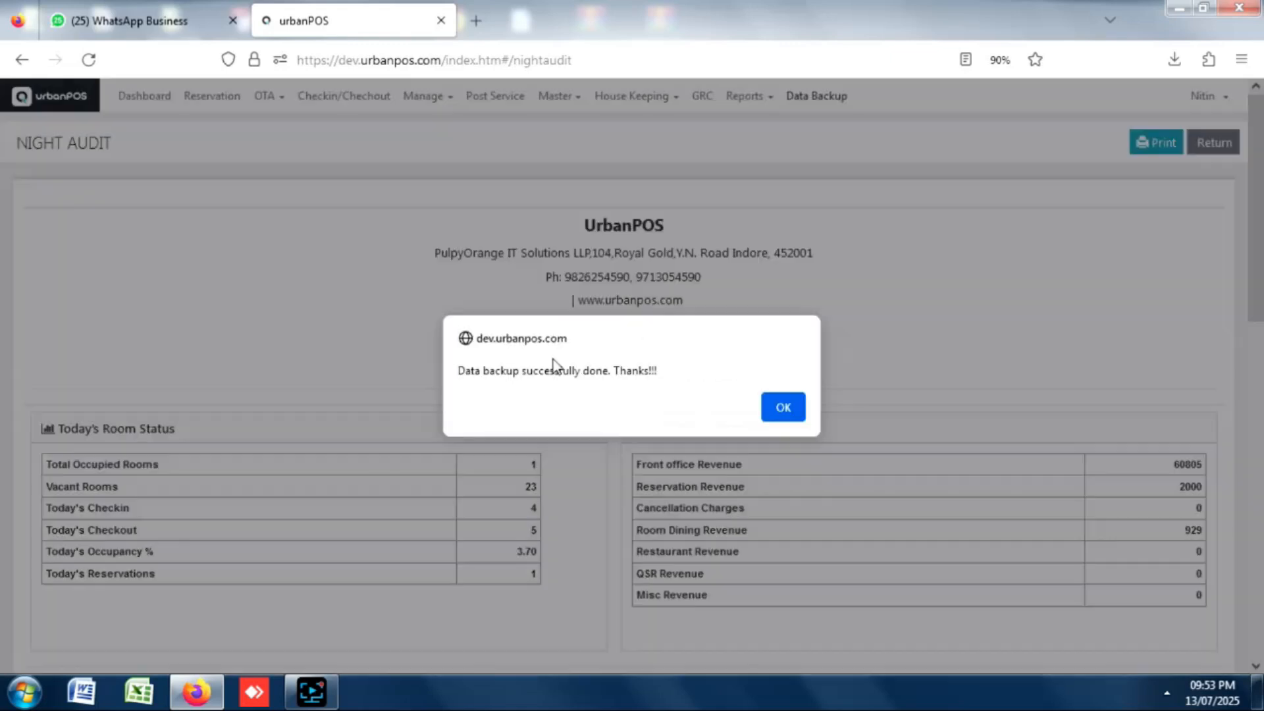
{"action": "left_click", "coordinate": [781, 408]}
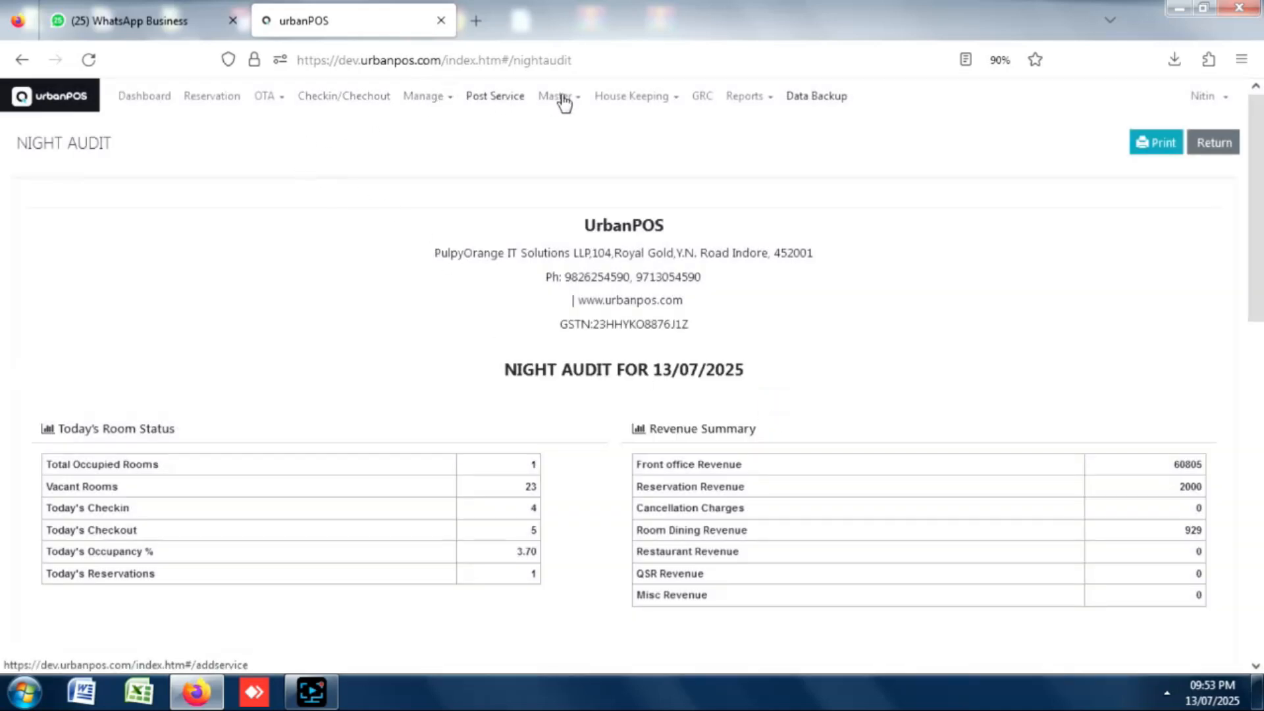
{"action": "left_click", "coordinate": [140, 102]}
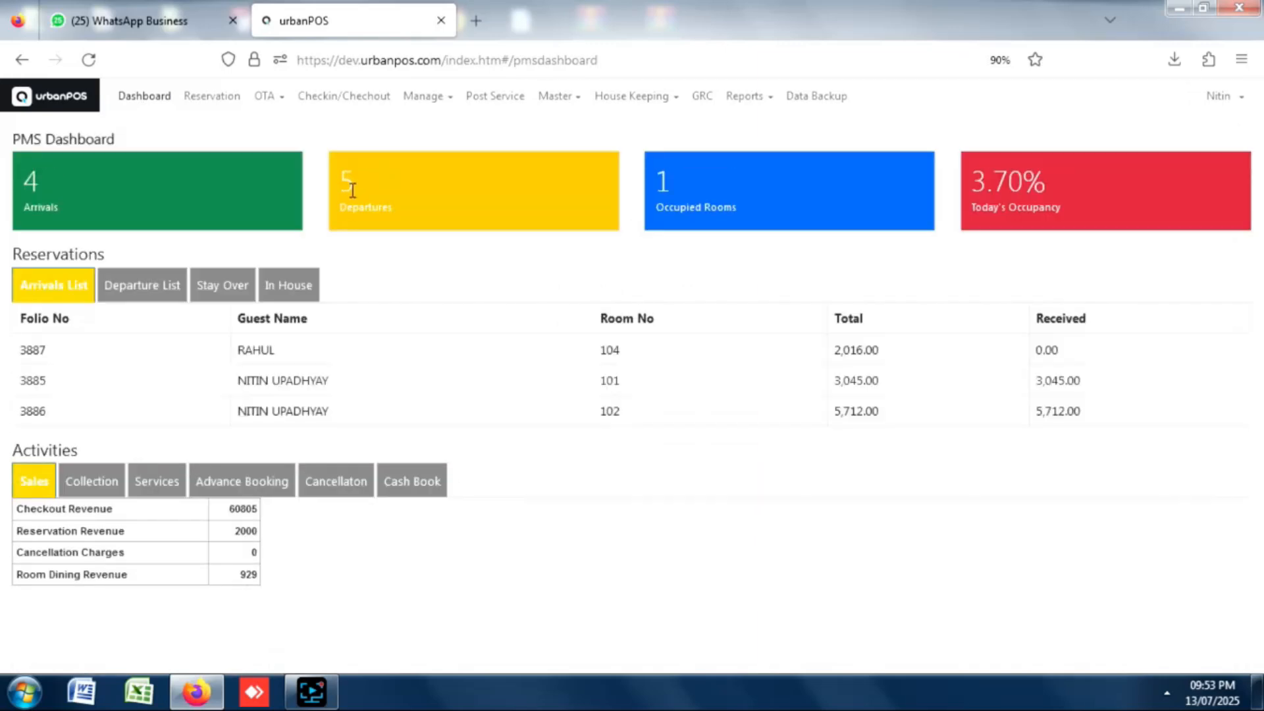
{"action": "left_click", "coordinate": [78, 102]}
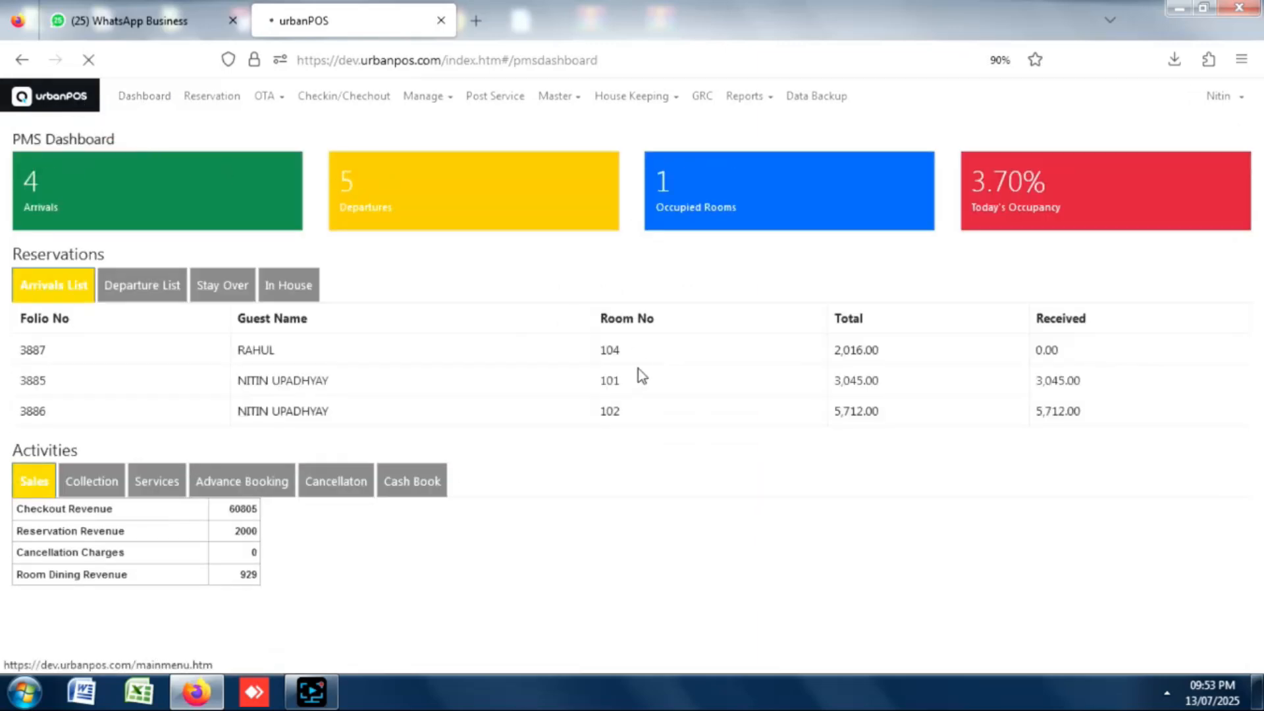